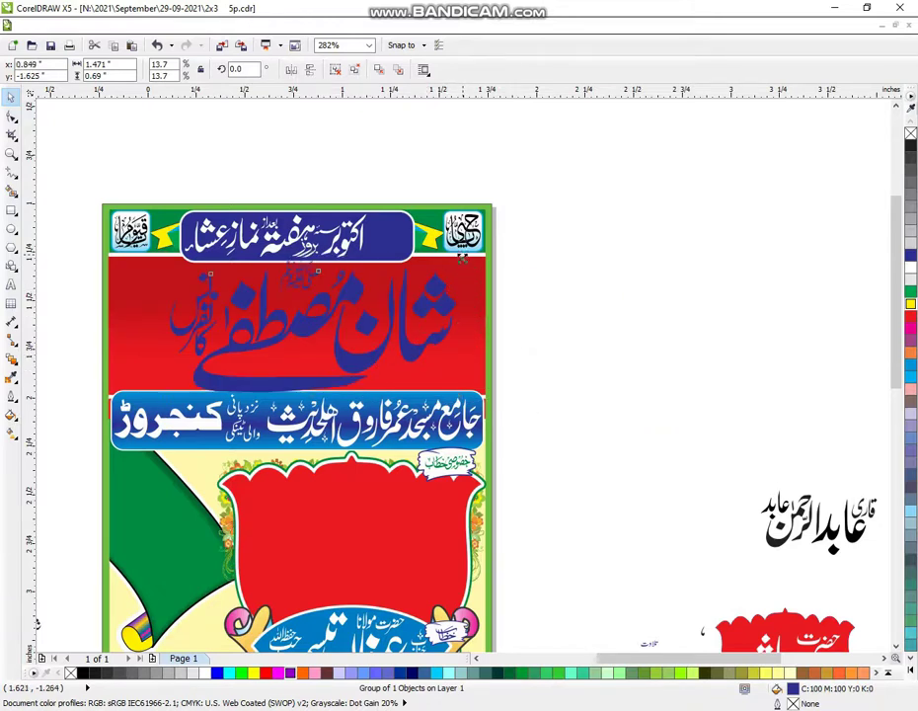
# Shrink the blue title calligraphy slightly and move it off beside the page
pyautogui.moveTo(461, 259); pyautogui.dragTo(444, 261)
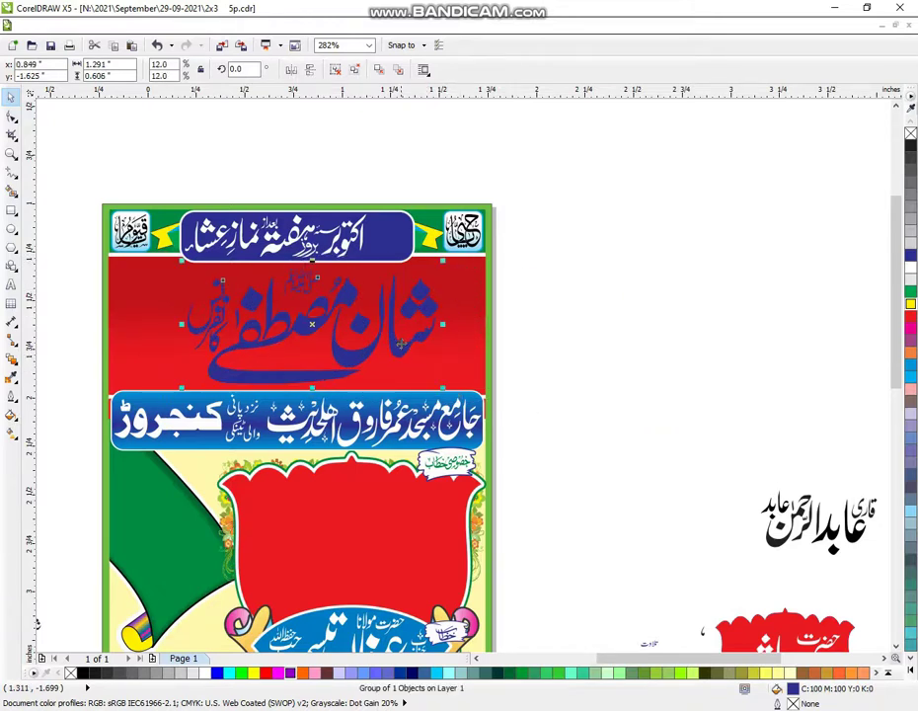
pyautogui.moveTo(404, 346); pyautogui.dragTo(772, 267)
pyautogui.press('Escape')
pyautogui.click(404, 351)
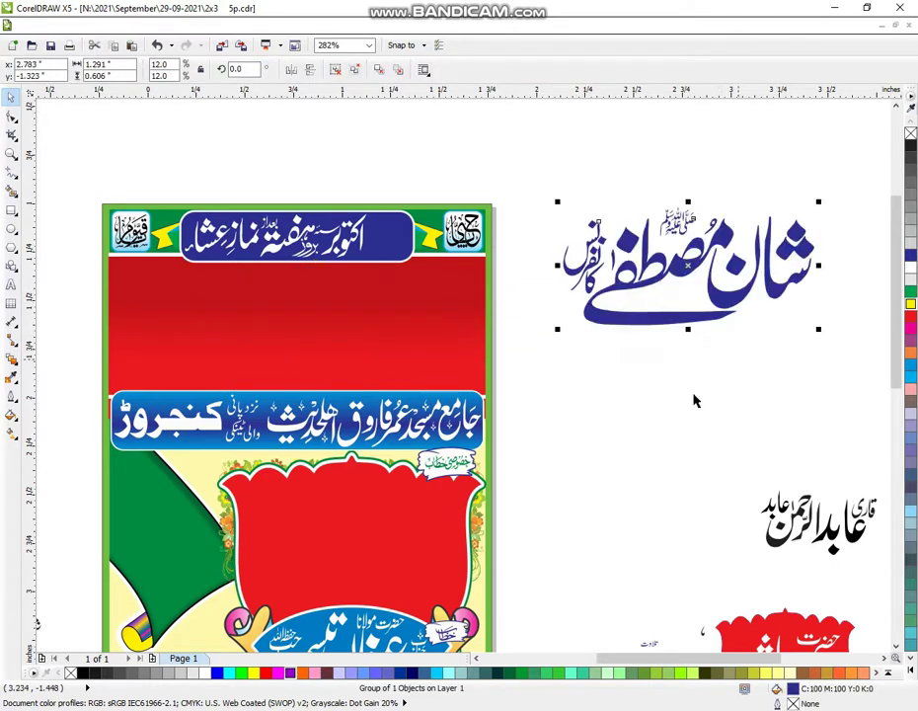
pyautogui.click(697, 400)
pyautogui.click(593, 319)
pyautogui.click(701, 392)
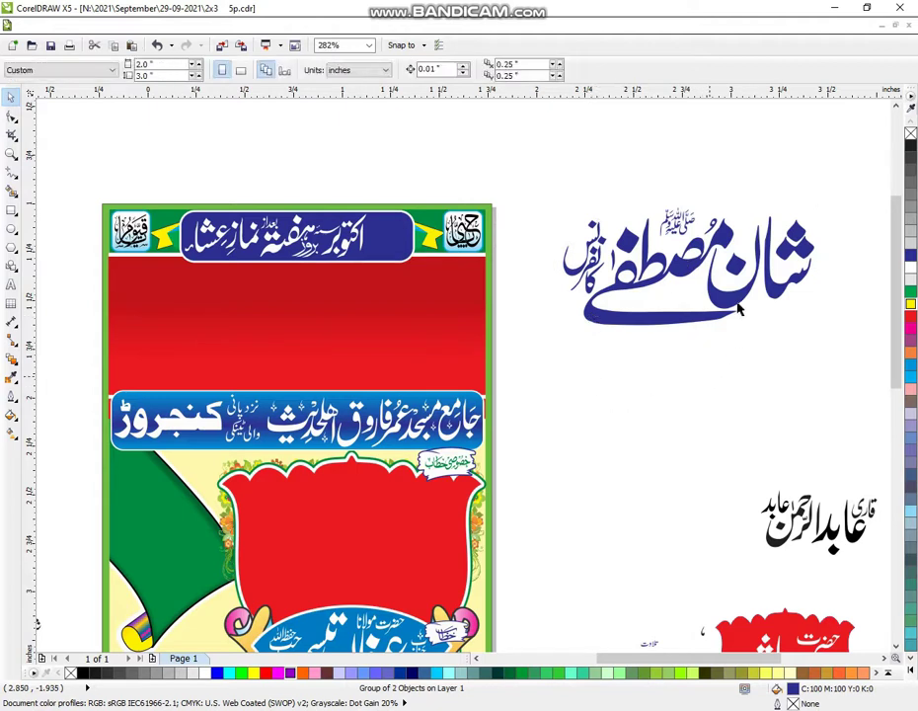
# Bring the title back onto the red band, enlarge it to 1.275 inches wide and centre it
pyautogui.moveTo(553, 346); pyautogui.dragTo(540, 411)
pyautogui.moveTo(667, 278); pyautogui.dragTo(332, 323)
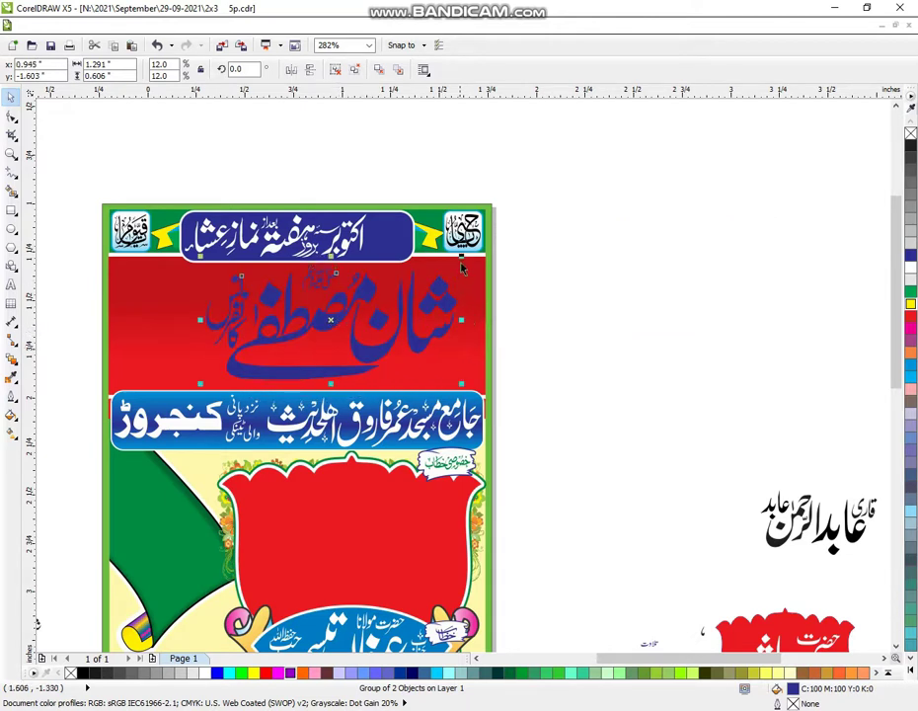
pyautogui.moveTo(462, 257); pyautogui.dragTo(465, 255)
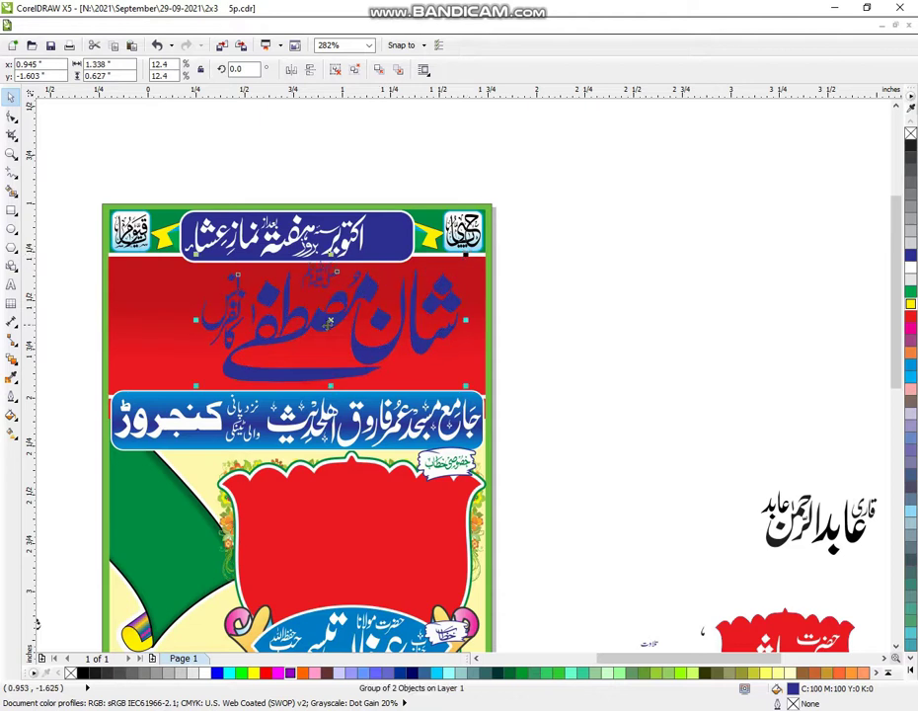
pyautogui.moveTo(328, 320); pyautogui.dragTo(325, 329)
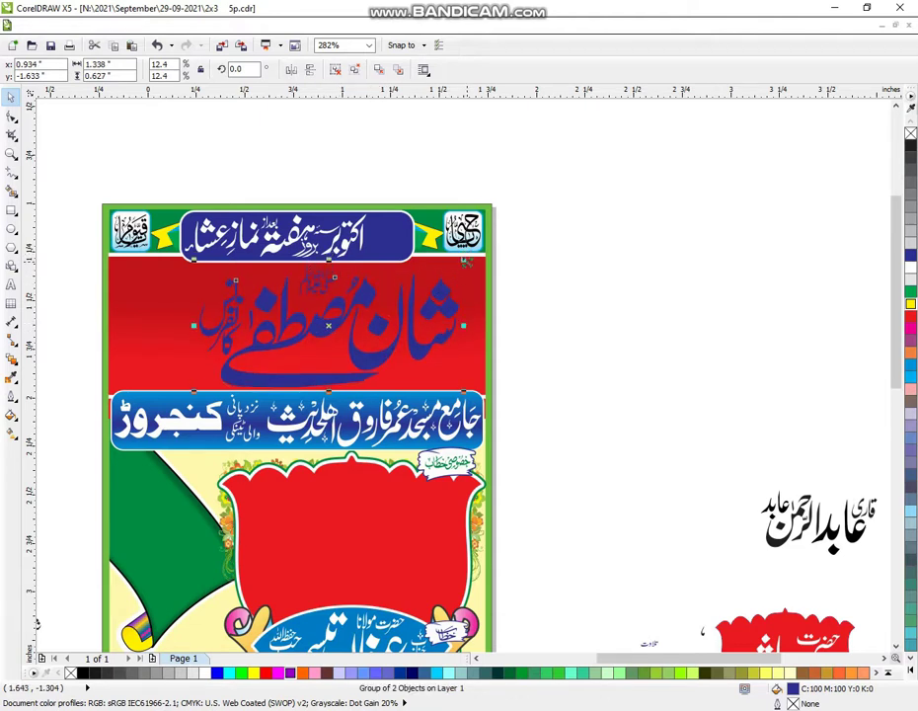
pyautogui.click(573, 298)
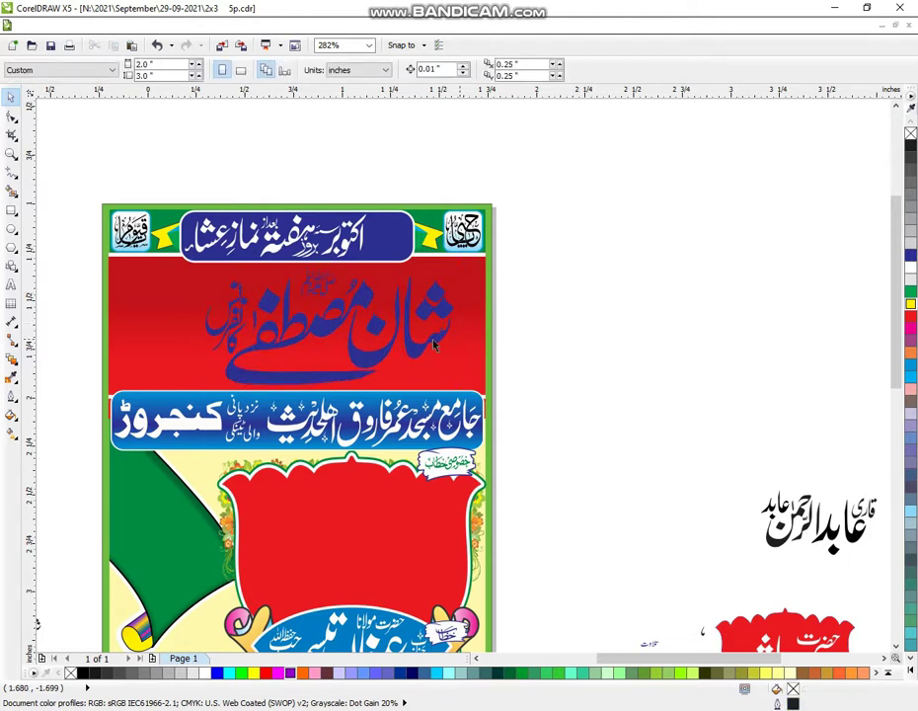
pyautogui.click(316, 326)
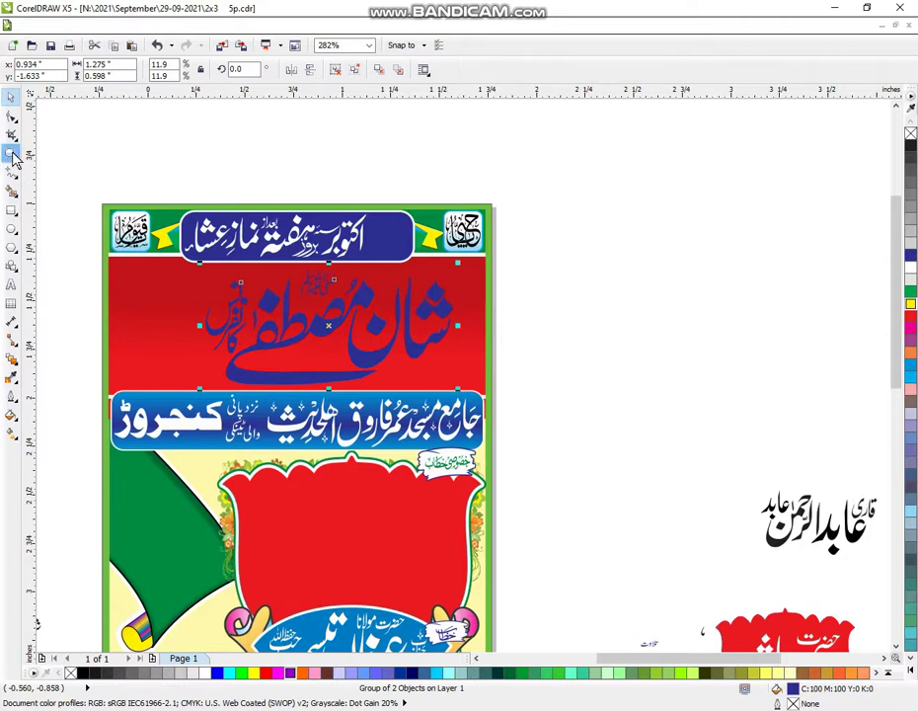
# Zoom onto the calligraphy library sheet and ungroup it and its inner two-object group
pyautogui.click(11, 153)
pyautogui.scroll(-4, 174, 251)
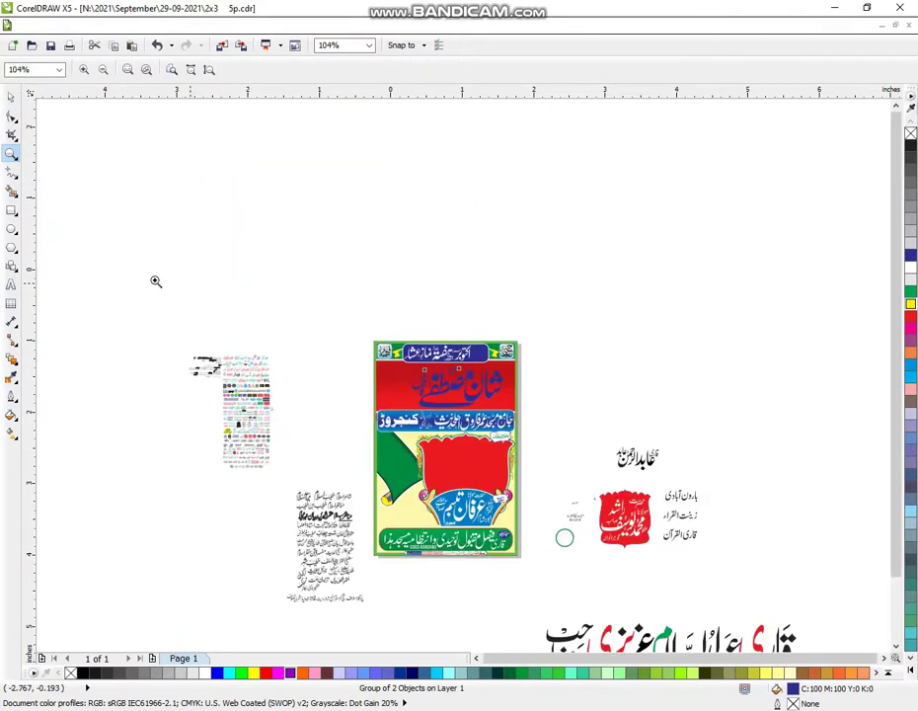
pyautogui.moveTo(244, 339); pyautogui.dragTo(615, 537)
pyautogui.moveTo(118, 225); pyautogui.dragTo(448, 434)
pyautogui.moveTo(271, 343); pyautogui.dragTo(605, 498)
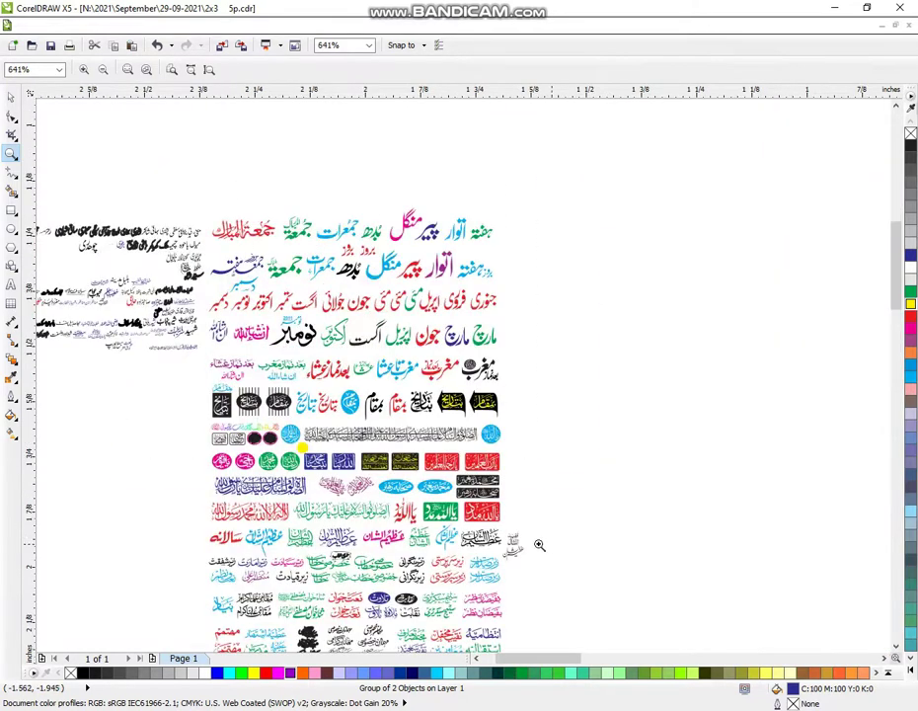
pyautogui.click(10, 97)
pyautogui.click(638, 485)
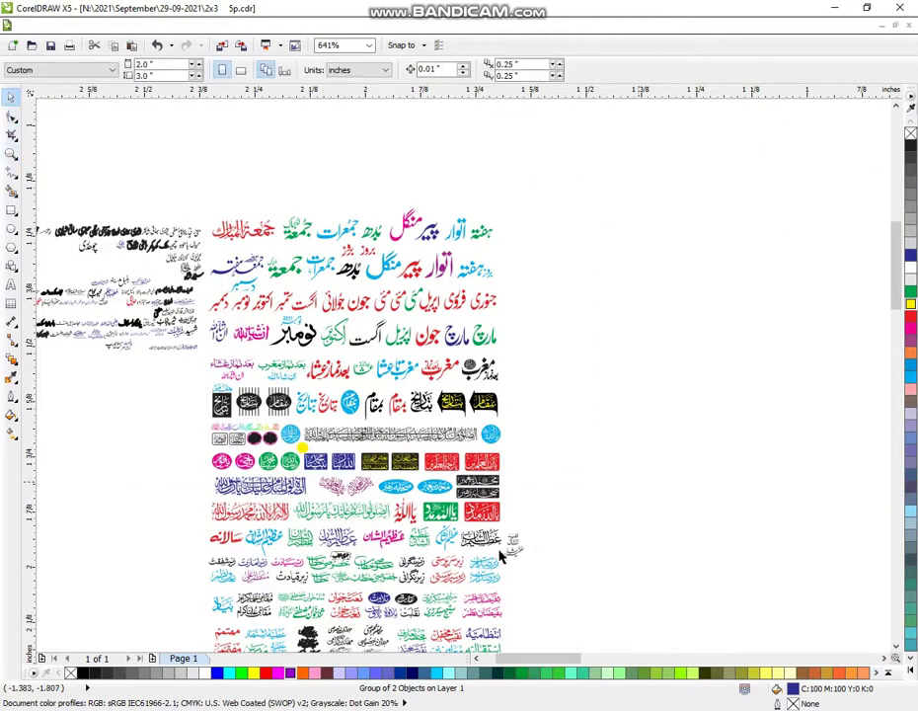
pyautogui.click(514, 544)
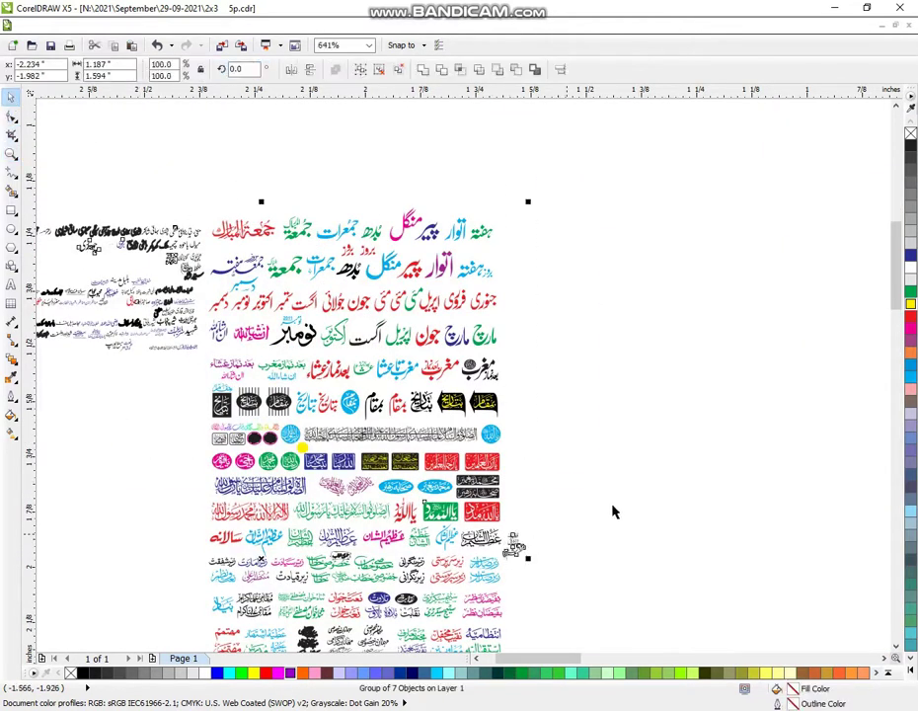
pyautogui.hotkey('ctrl', 'u')
pyautogui.click(524, 571)
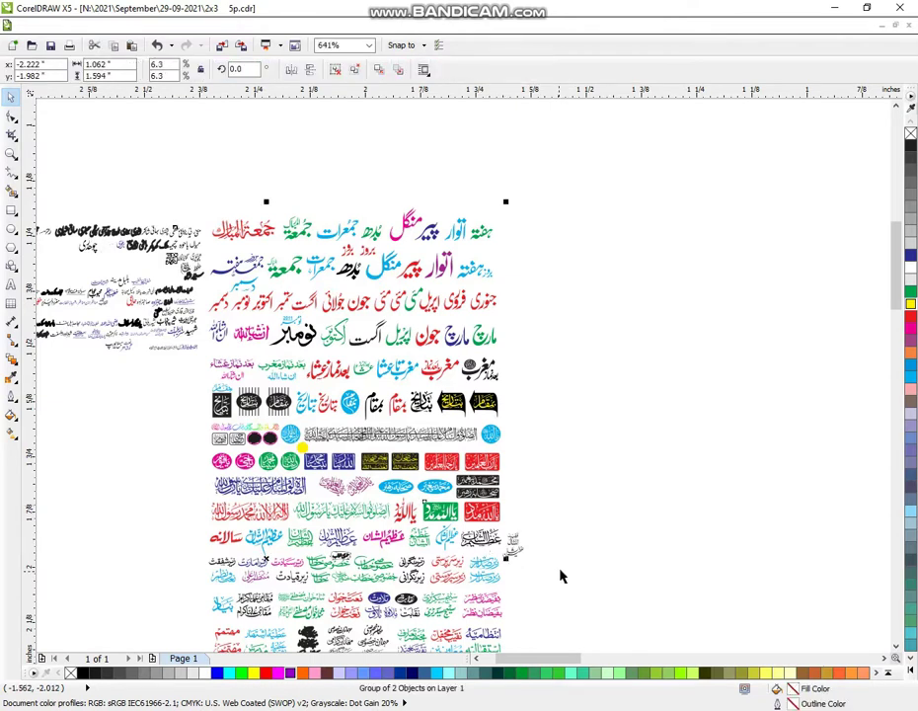
pyautogui.hotkey('ctrl', 'u')
# Ungroup the 274-object block and a row of 8 calligraphy pieces, then select the row-end group
pyautogui.click(328, 397)
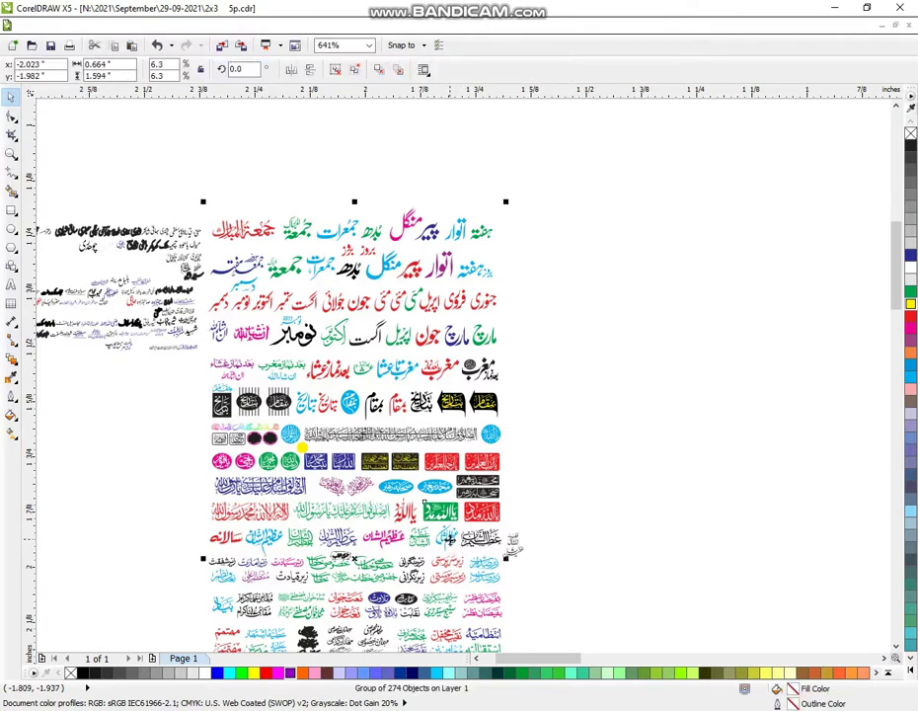
pyautogui.hotkey('ctrl', 'u')
pyautogui.press('Escape')
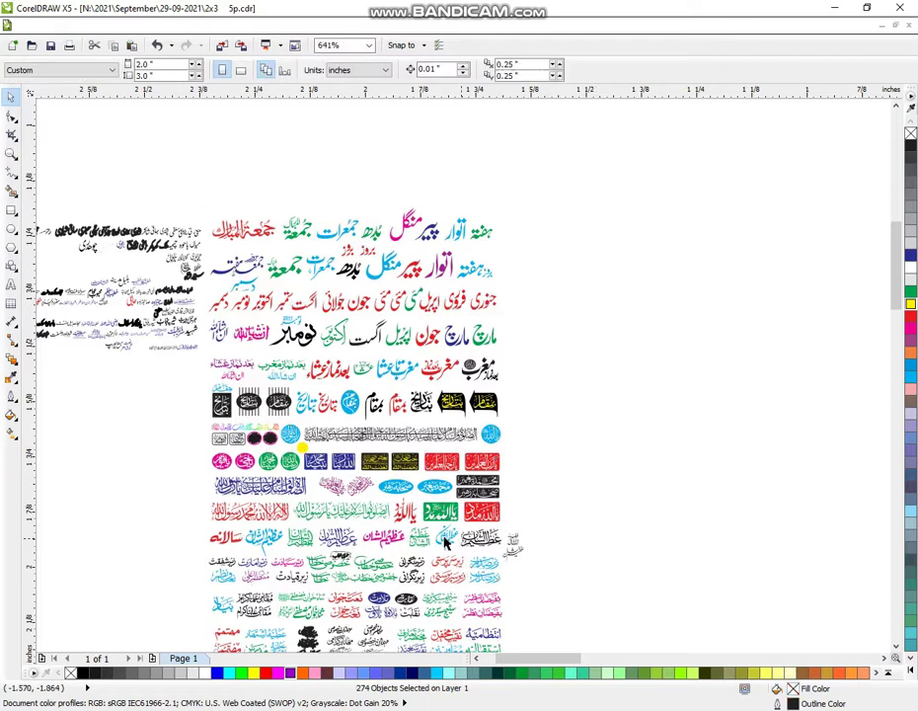
pyautogui.click(482, 550)
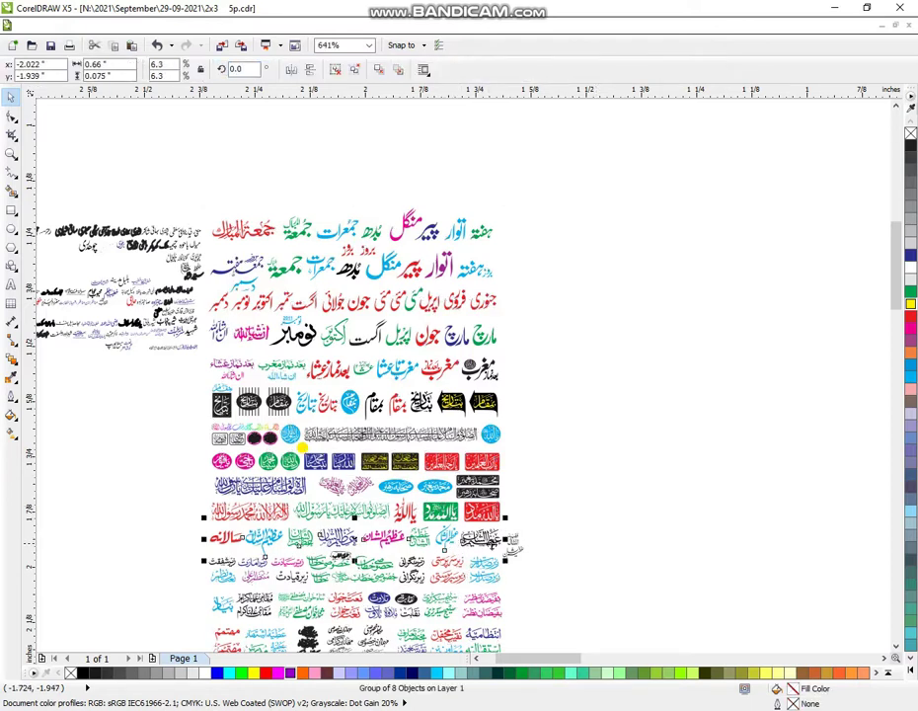
pyautogui.hotkey('ctrl', 'u')
pyautogui.press('Escape')
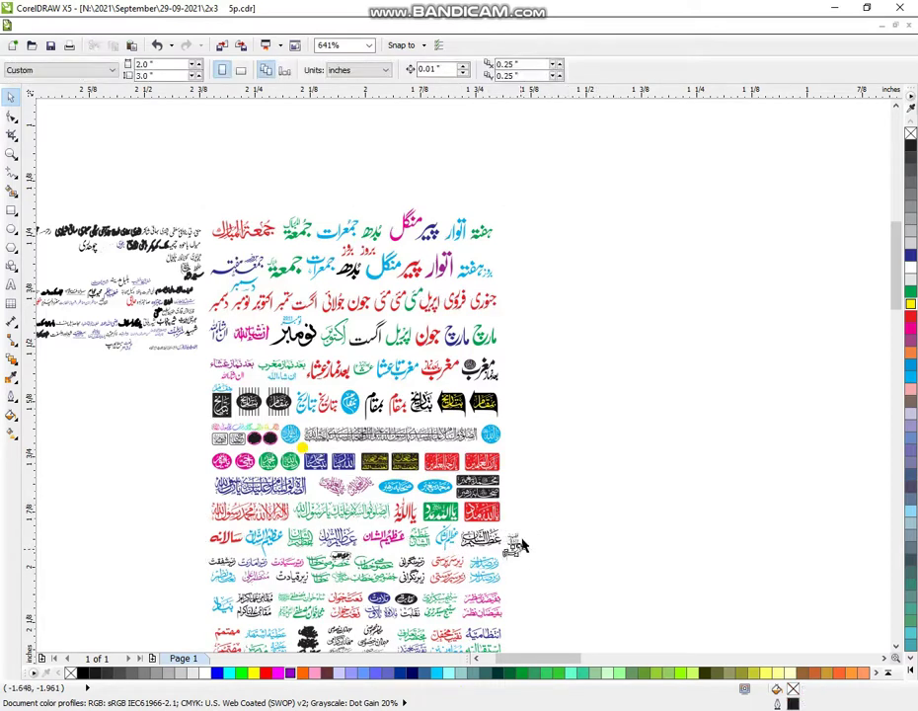
pyautogui.click(516, 547)
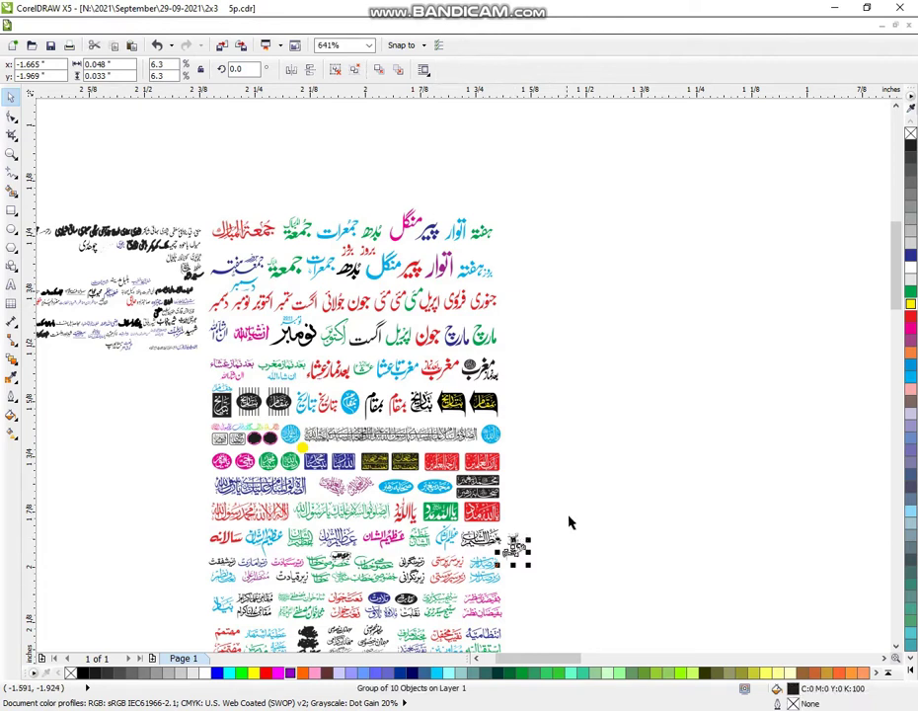
pyautogui.press('Escape')
pyautogui.moveTo(568, 575); pyautogui.dragTo(614, 456)
# Move the blue epithet, the red 'سالانہ' word and a small piece into the empty area
pyautogui.moveTo(449, 542); pyautogui.dragTo(598, 447)
pyautogui.click(606, 533)
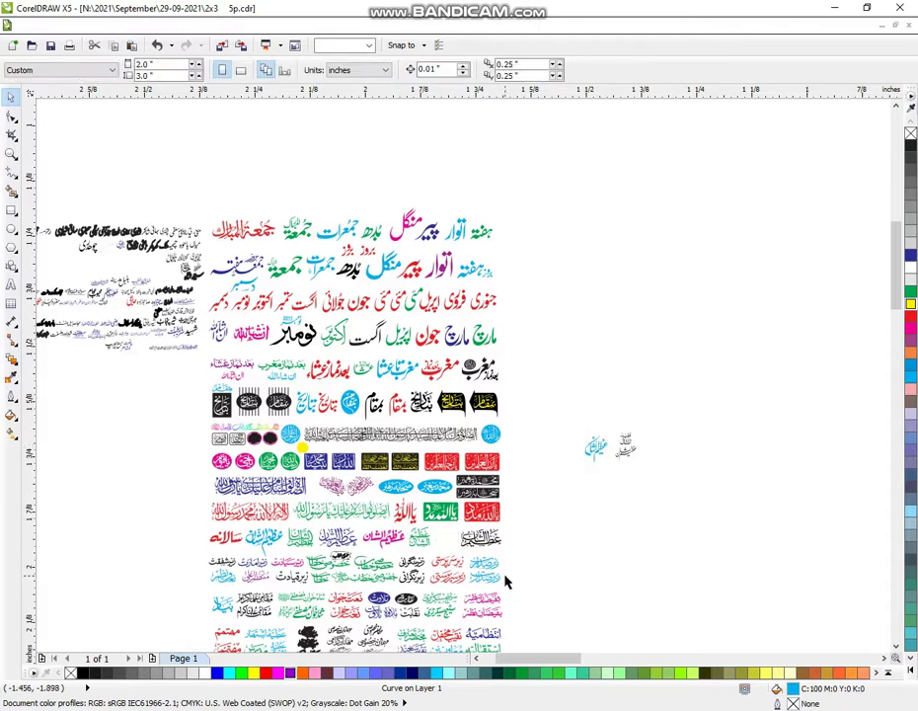
pyautogui.click(226, 538)
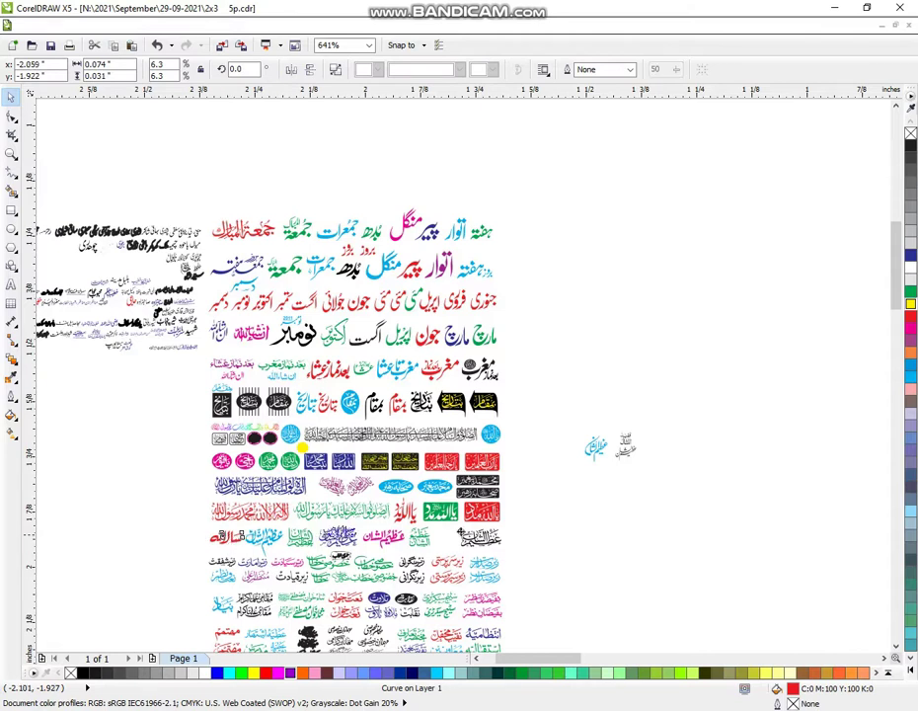
pyautogui.moveTo(231, 541); pyautogui.dragTo(614, 478)
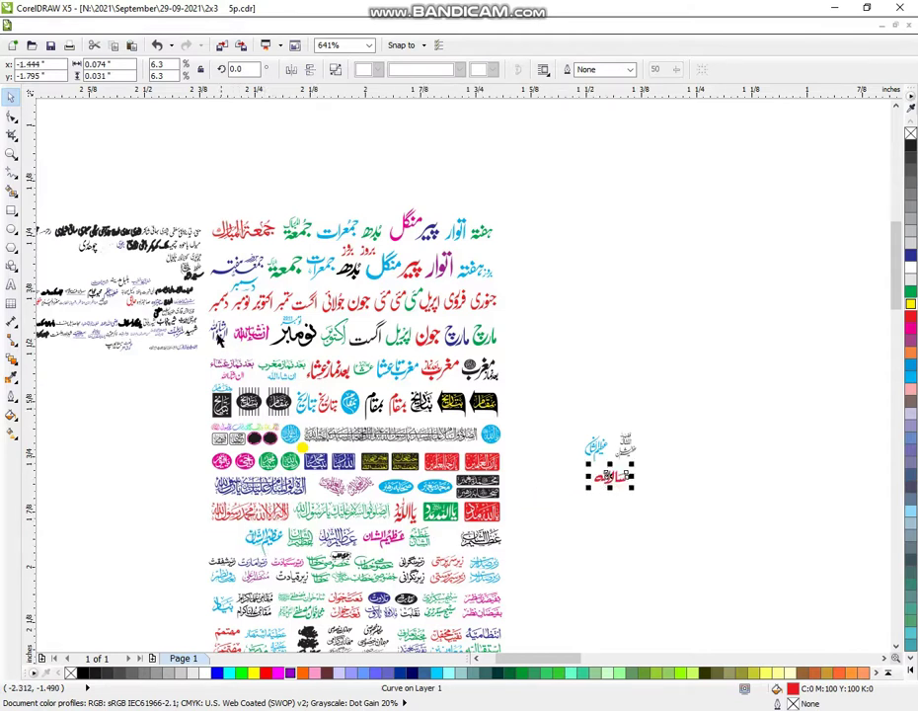
pyautogui.click(641, 475)
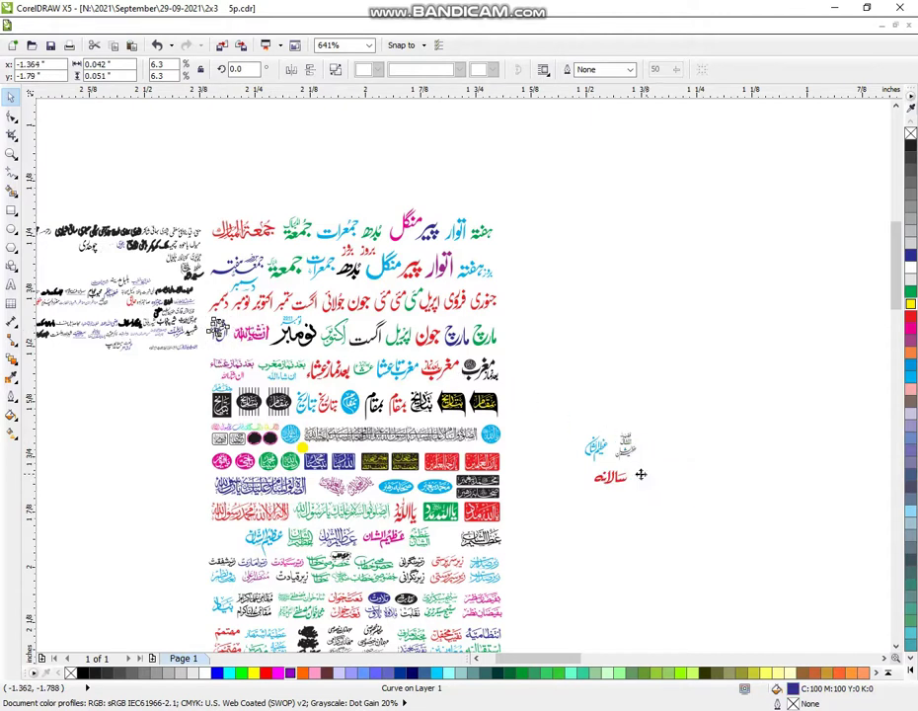
pyautogui.moveTo(641, 475); pyautogui.dragTo(644, 474)
pyautogui.press('z')
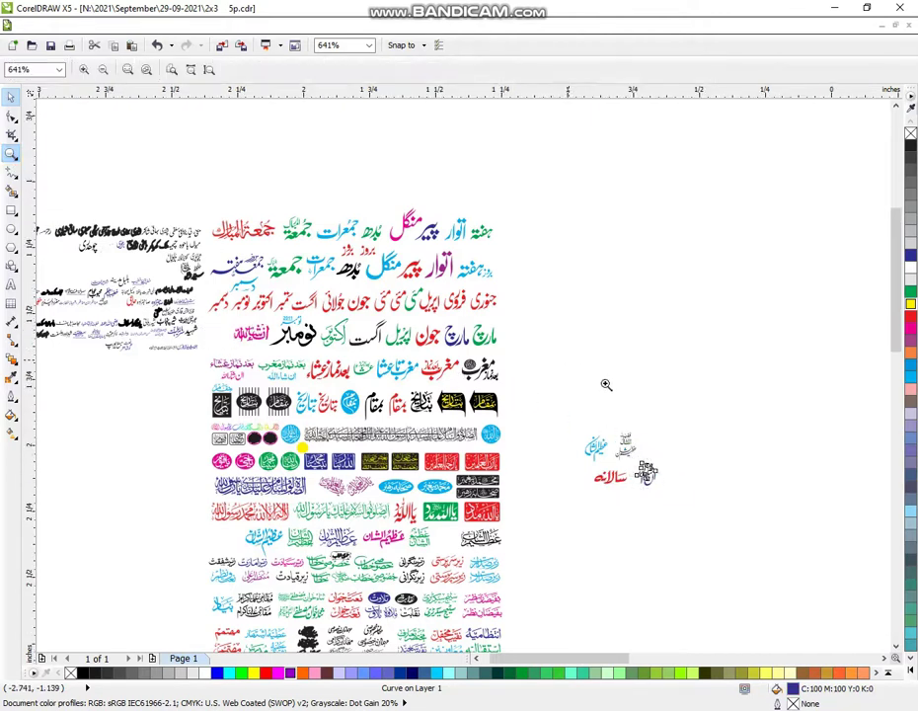
pyautogui.scroll(-4, 604, 383)
# Enlarge the pulled-out calligraphy pieces and move them beside the poster's left edge
pyautogui.moveTo(233, 241); pyautogui.dragTo(781, 502)
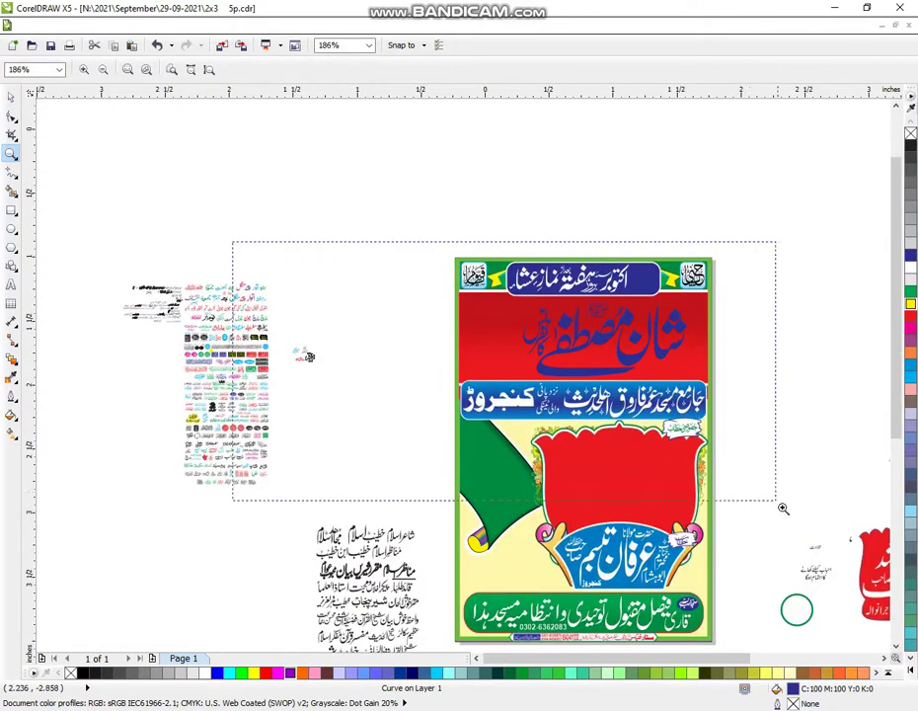
pyautogui.press('space')
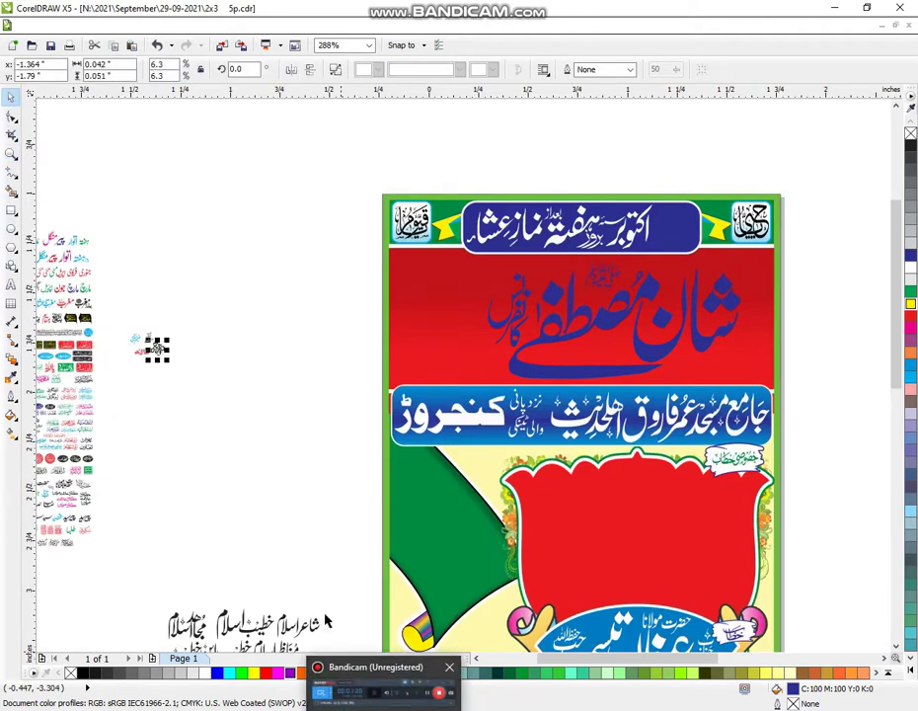
pyautogui.moveTo(118, 314); pyautogui.dragTo(197, 400)
pyautogui.moveTo(170, 324); pyautogui.dragTo(194, 304)
pyautogui.moveTo(156, 350); pyautogui.dragTo(344, 321)
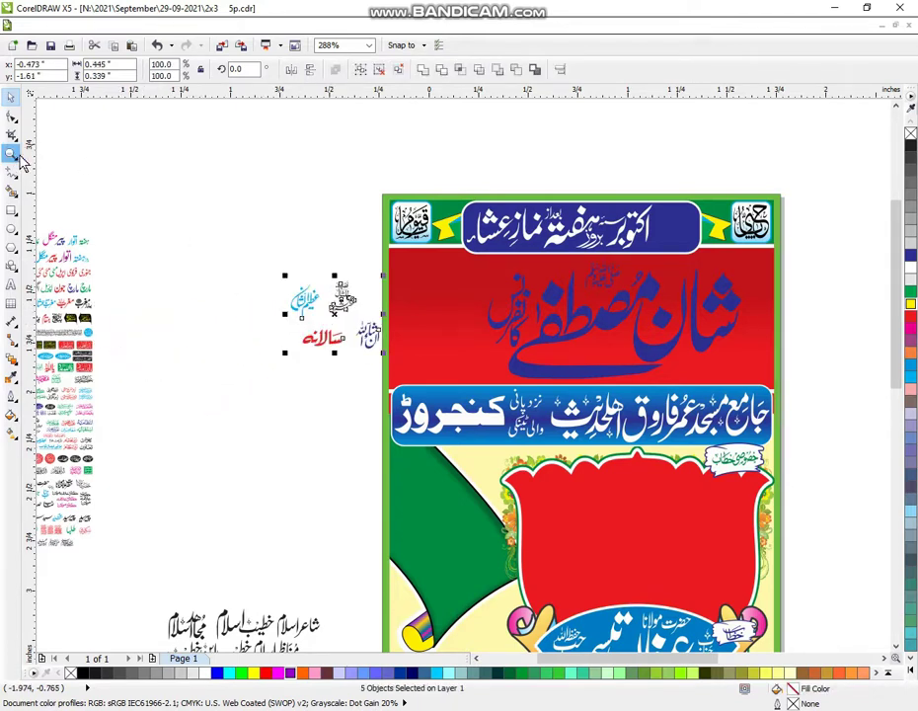
# Place the blue epithet calligraphy at the red banner's upper right
pyautogui.click(11, 153)
pyautogui.rightClick(301, 272)
pyautogui.moveTo(711, 413); pyautogui.dragTo(800, 478)
pyautogui.moveTo(115, 176); pyautogui.dragTo(800, 501)
pyautogui.press('space')
pyautogui.click(118, 176)
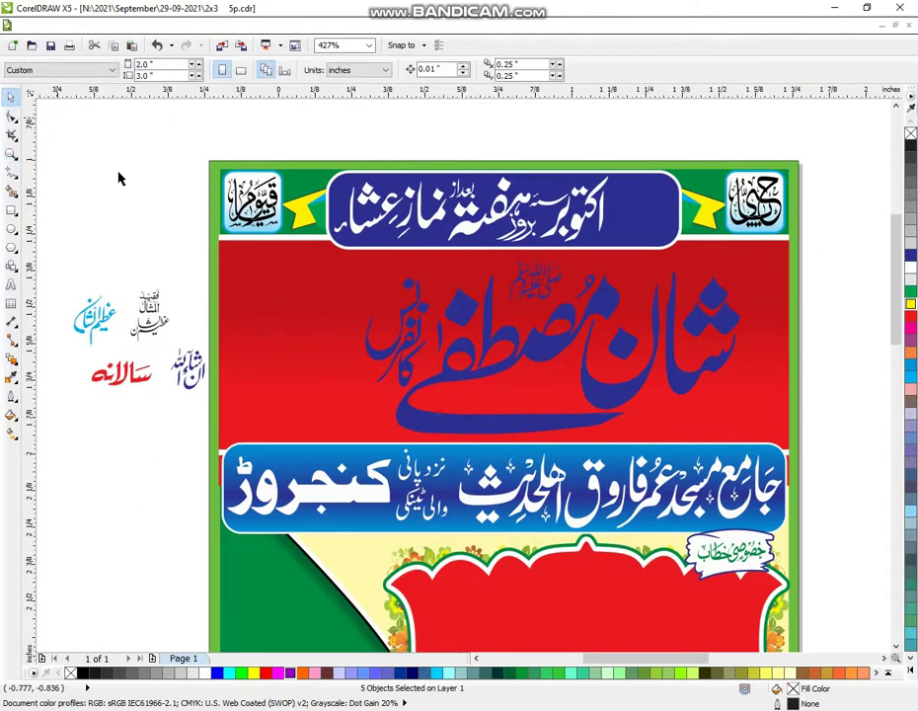
pyautogui.click(94, 334)
pyautogui.moveTo(94, 333); pyautogui.dragTo(760, 277)
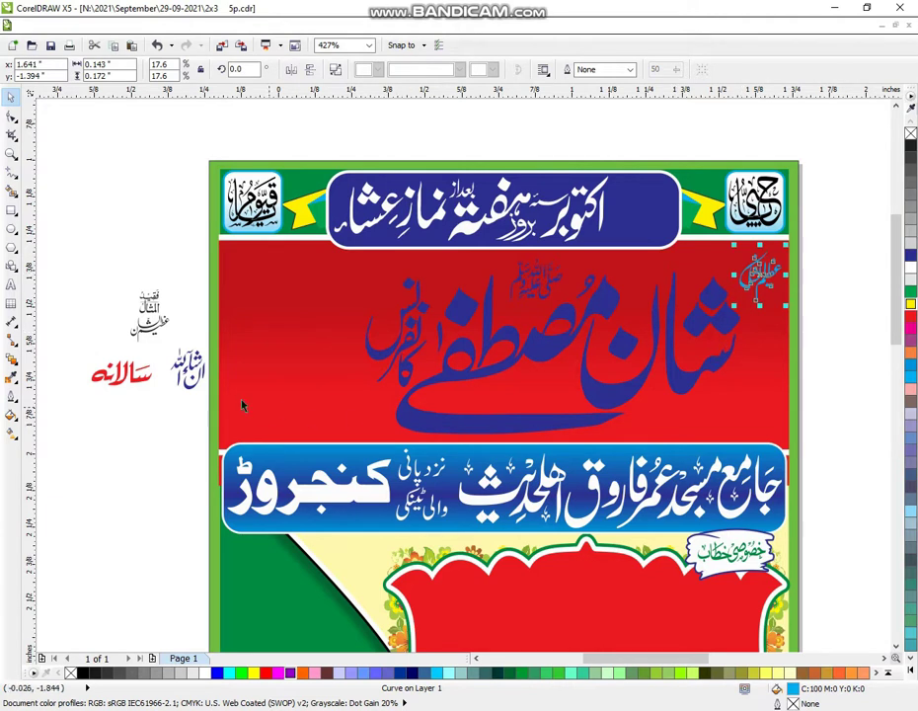
# Move 'سالانہ' onto the red title panel and fill it white
pyautogui.click(121, 373)
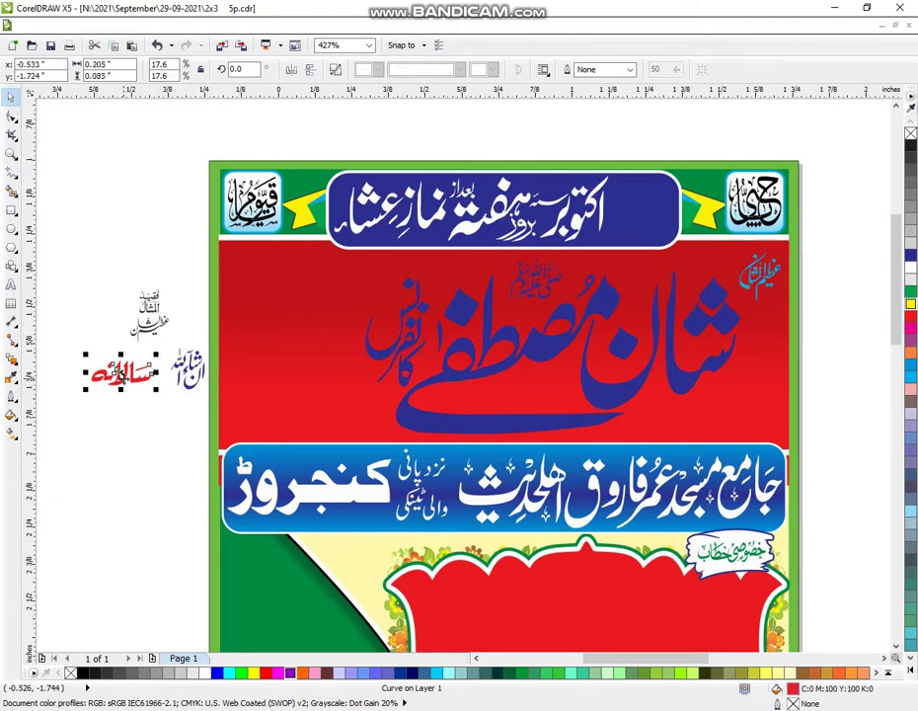
pyautogui.moveTo(121, 373); pyautogui.dragTo(787, 381)
pyautogui.click(739, 417)
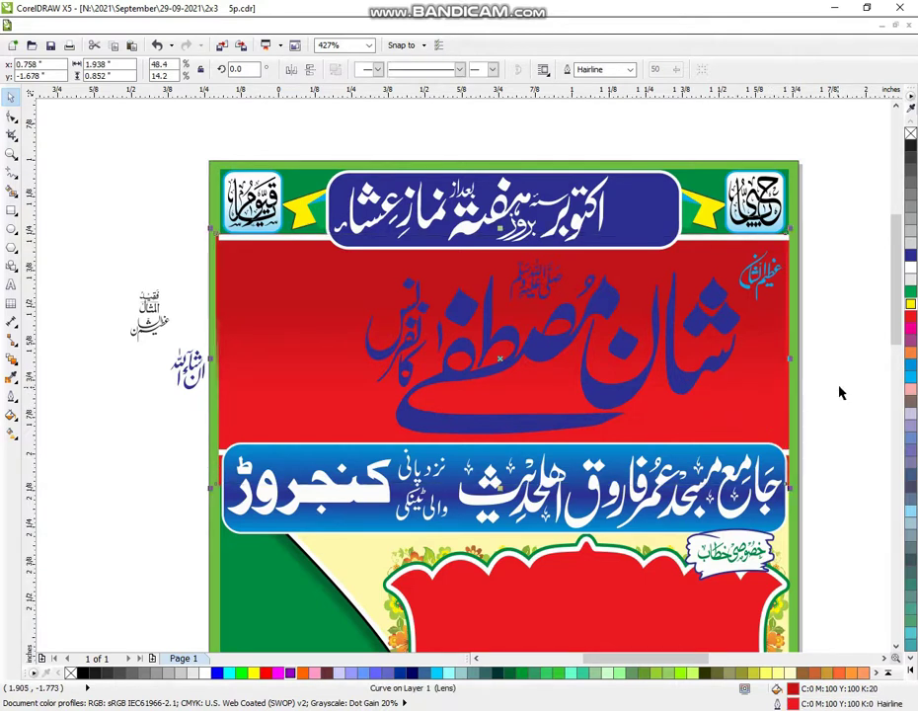
pyautogui.click(857, 389)
pyautogui.press('Tab')
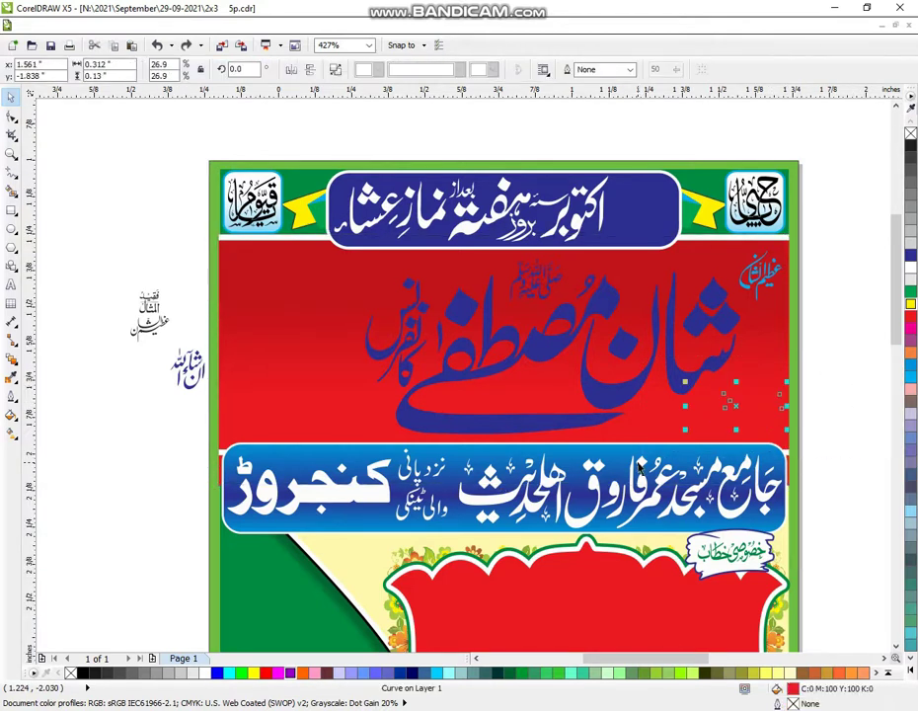
pyautogui.click(910, 268)
pyautogui.press('Escape')
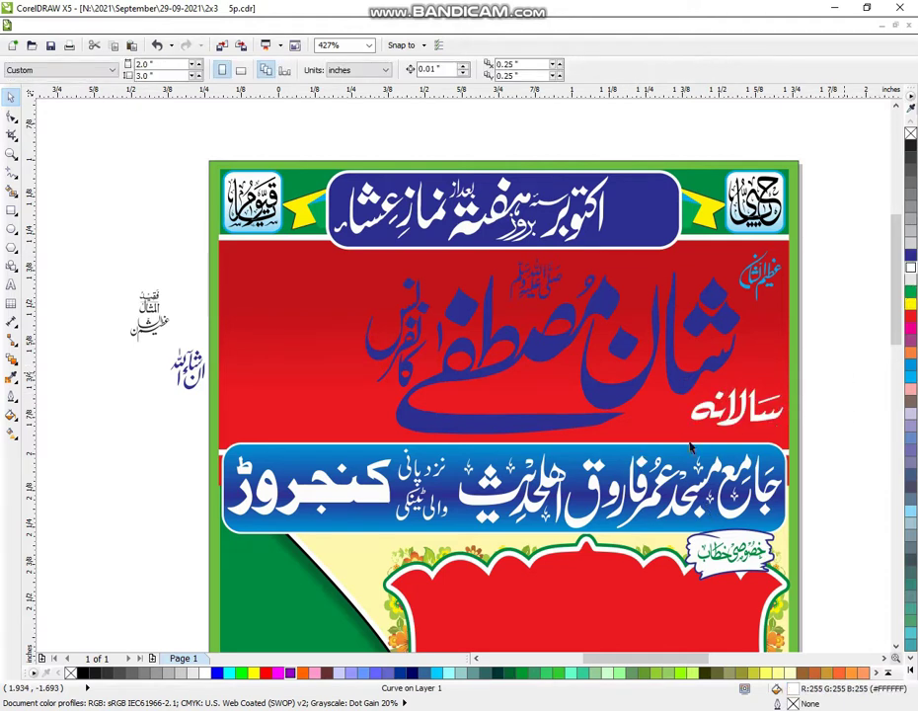
pyautogui.click(681, 386)
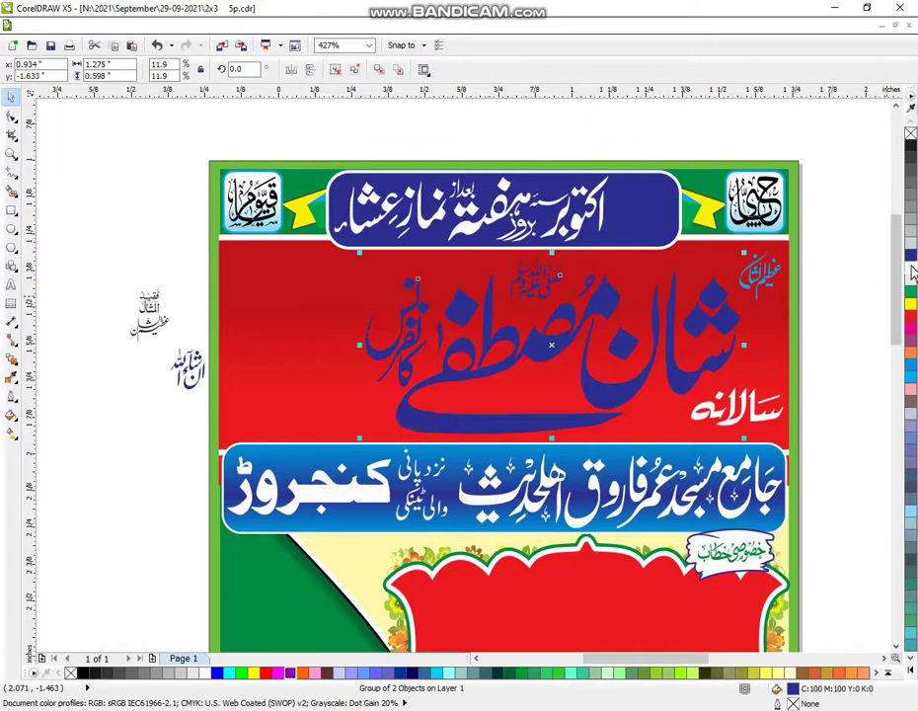
# Fill the title and top-right epithet white, and place white calligraphy above the title's left end
pyautogui.click(910, 269)
pyautogui.click(752, 281)
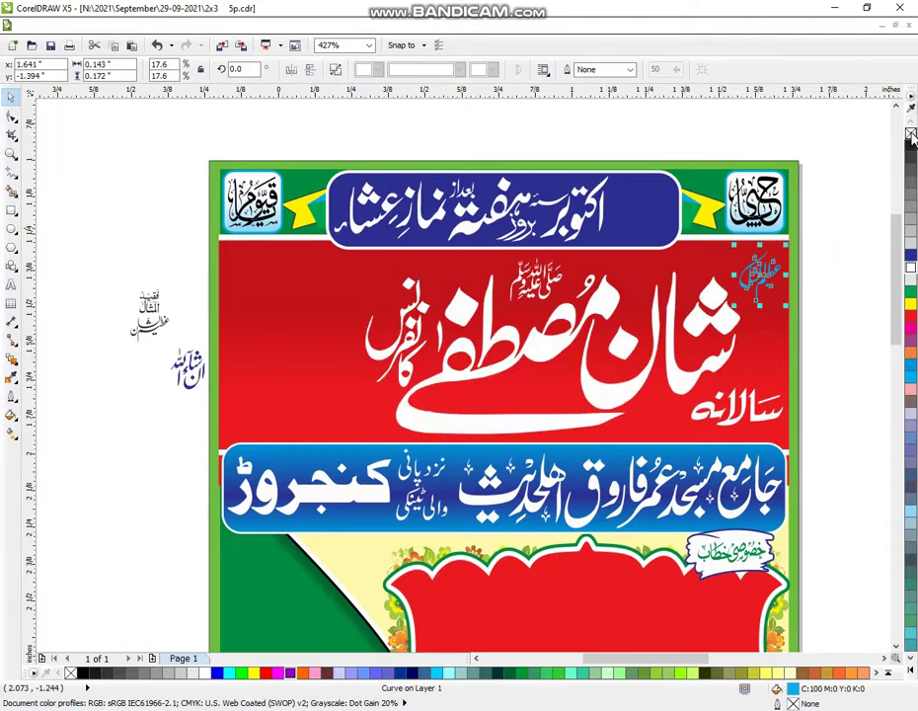
pyautogui.click(910, 268)
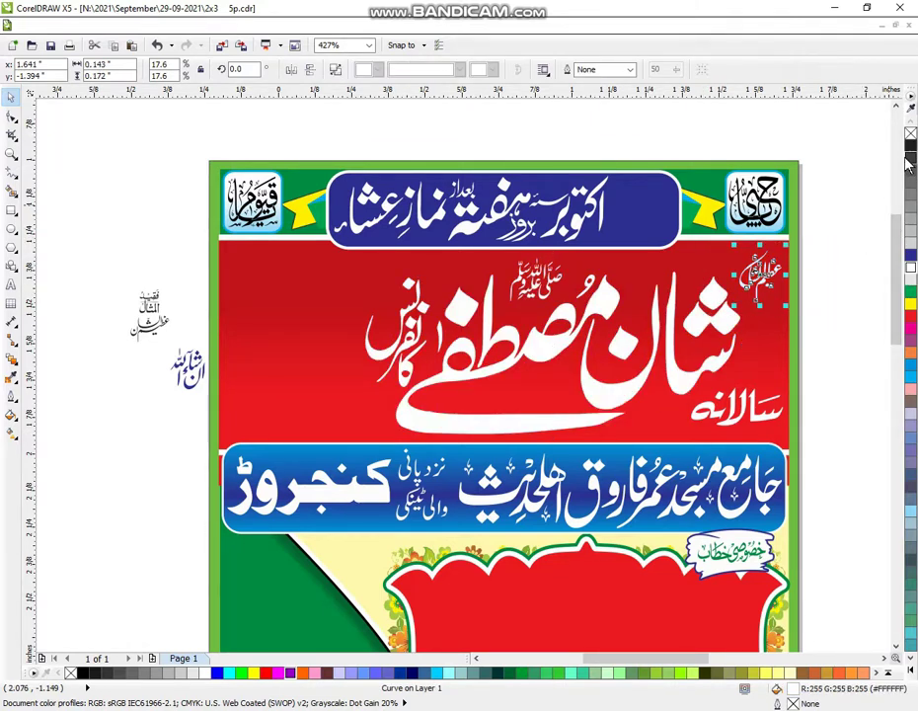
pyautogui.click(189, 372)
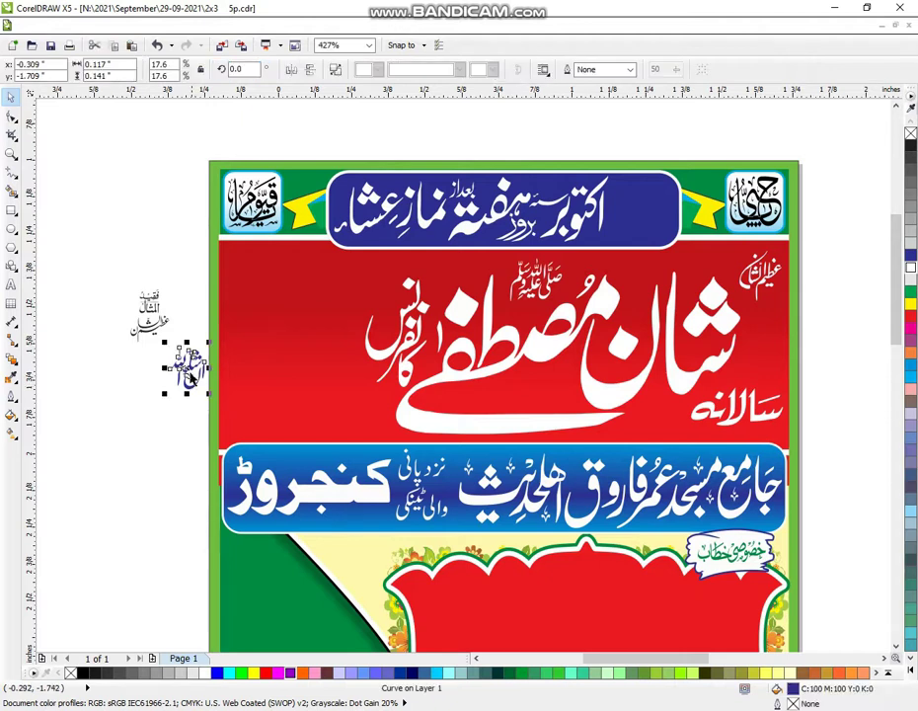
pyautogui.moveTo(189, 371); pyautogui.dragTo(375, 285)
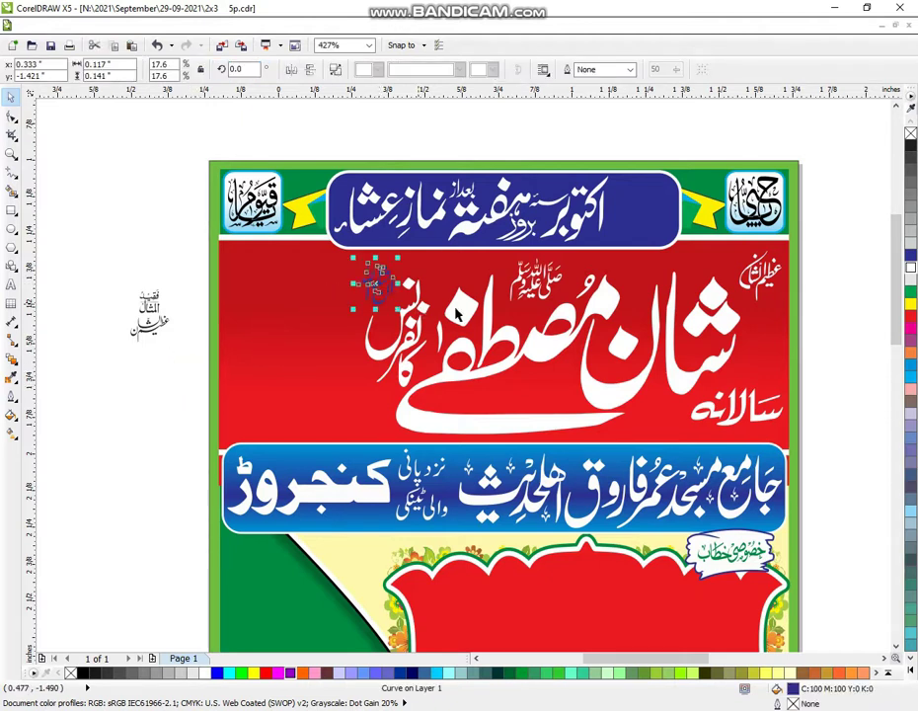
pyautogui.click(911, 268)
# Group the four title pieces and make a black copy beneath the white title
pyautogui.moveTo(862, 235); pyautogui.dragTo(327, 461)
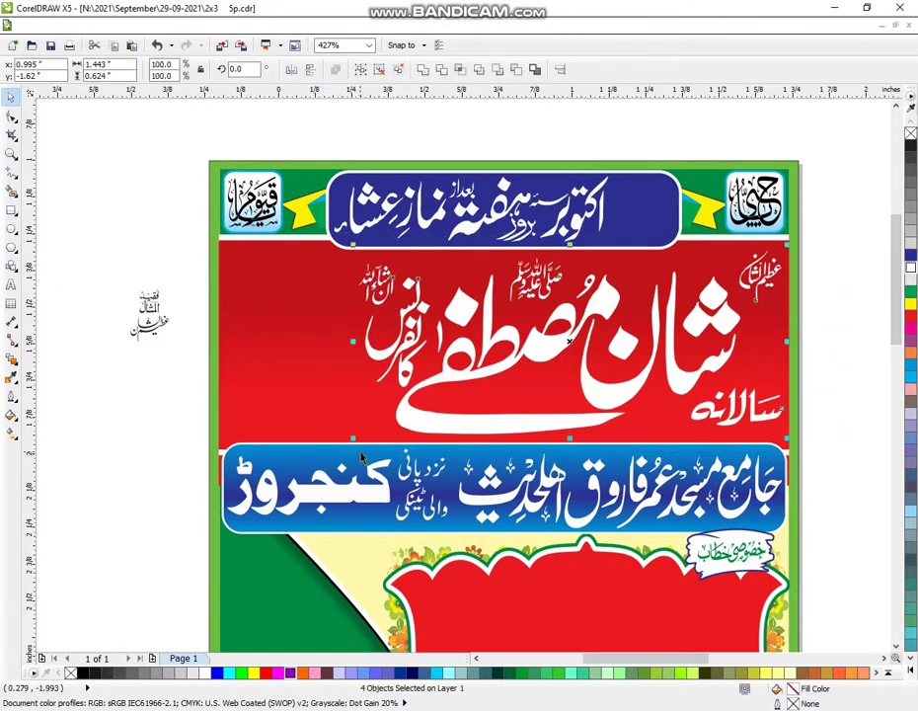
pyautogui.hotkey('ctrl', 'g')
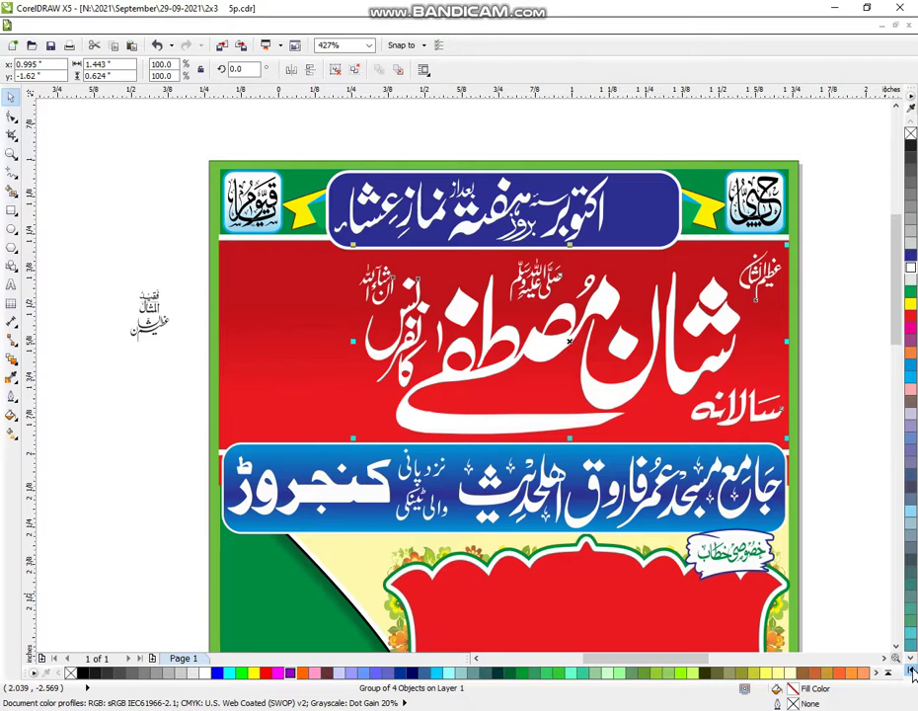
pyautogui.click(911, 671)
pyautogui.click(906, 182)
pyautogui.click(857, 268)
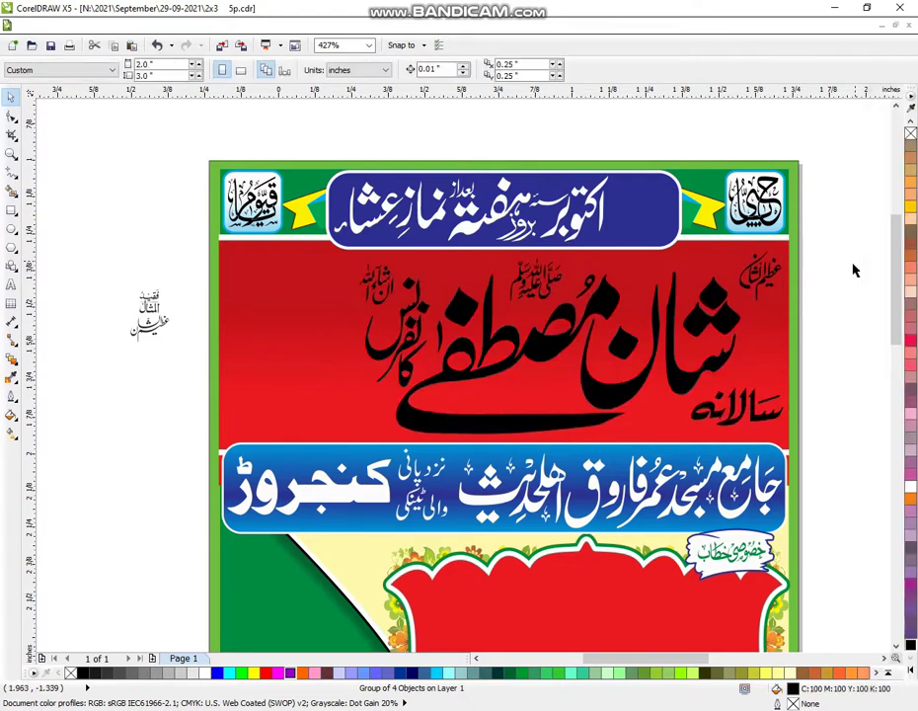
pyautogui.click(682, 388)
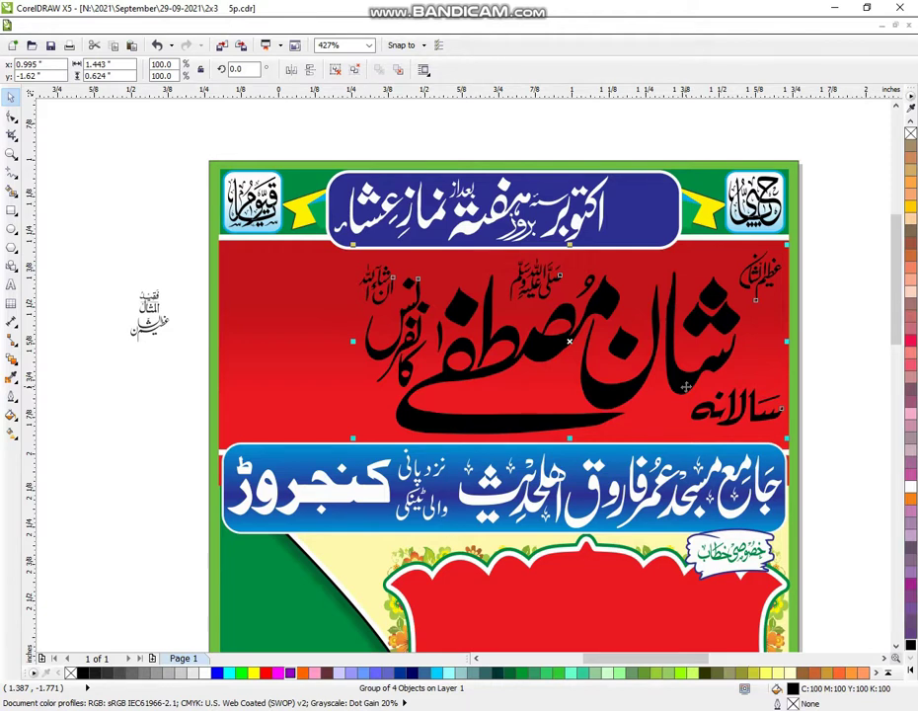
pyautogui.click(685, 387)
pyautogui.click(911, 671)
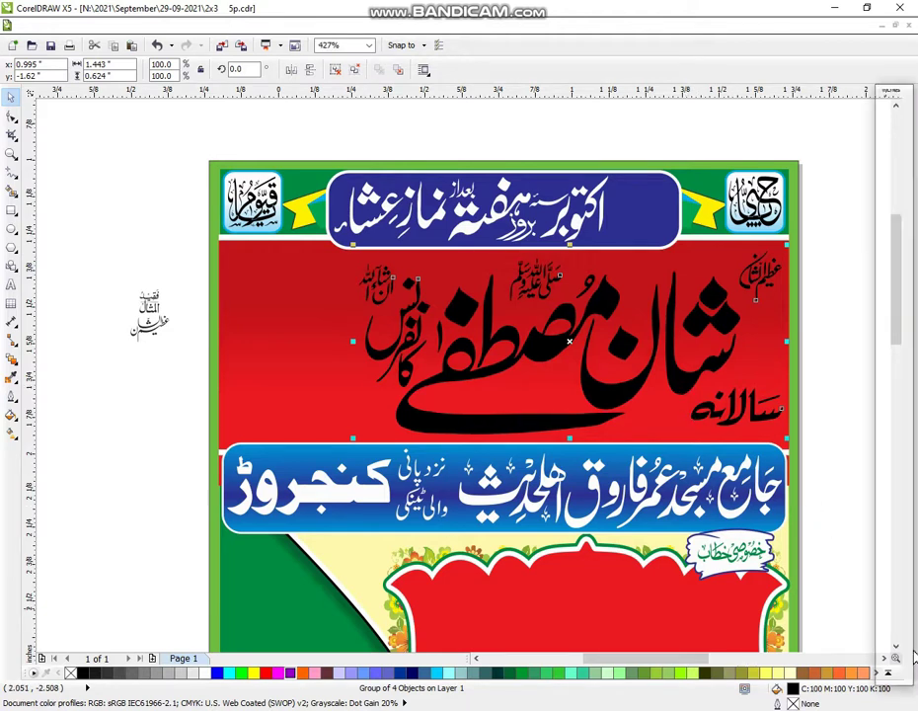
pyautogui.click(881, 257)
pyautogui.click(847, 280)
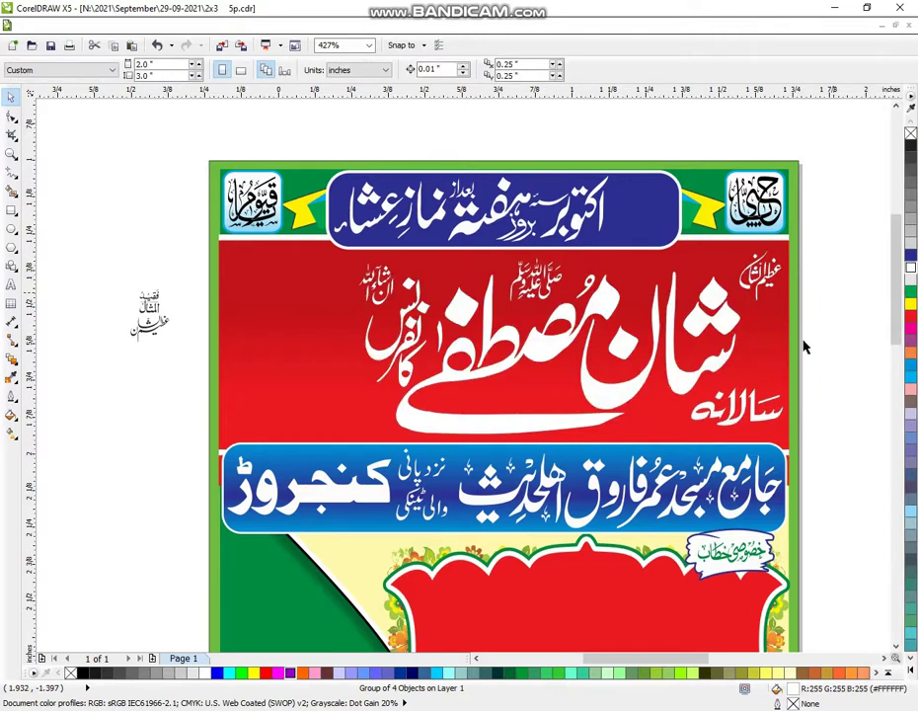
pyautogui.click(612, 395)
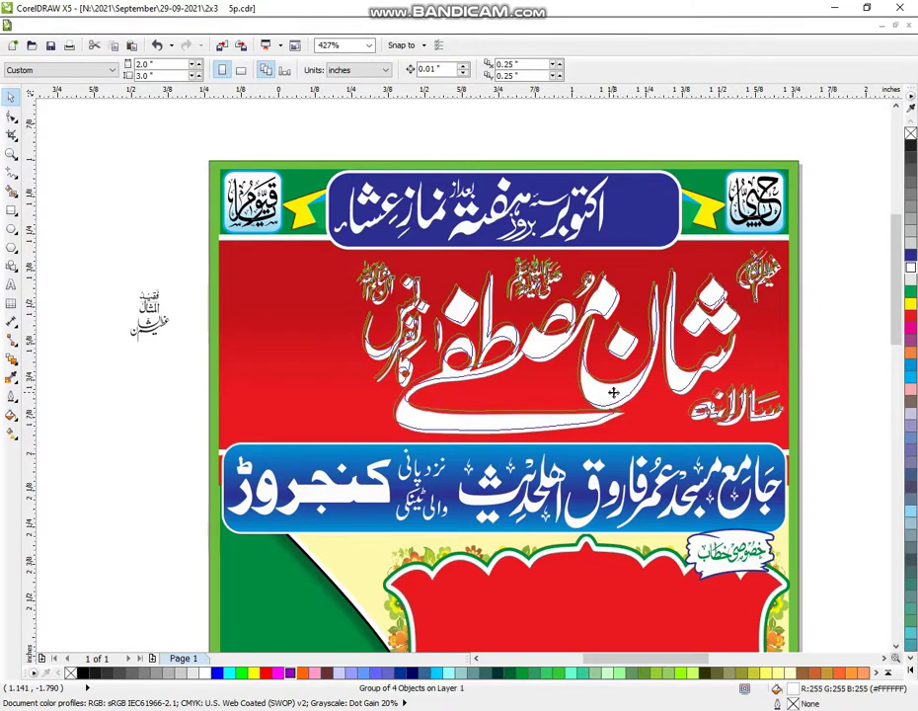
pyautogui.click(854, 334)
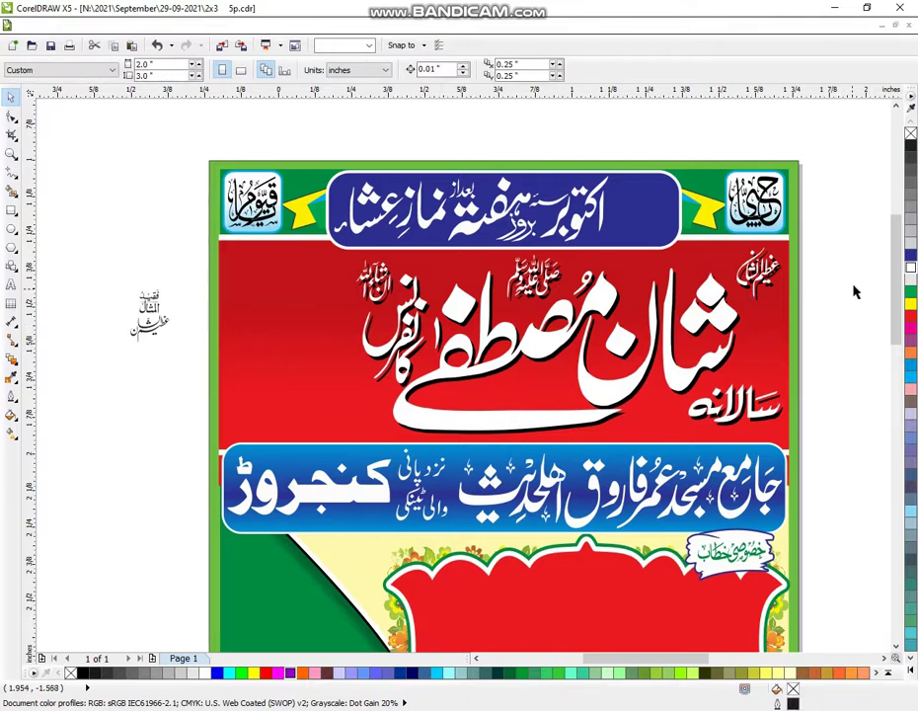
# Offset the white title slightly from its black copy and group the two as a shadowed title
pyautogui.moveTo(845, 238); pyautogui.dragTo(422, 445)
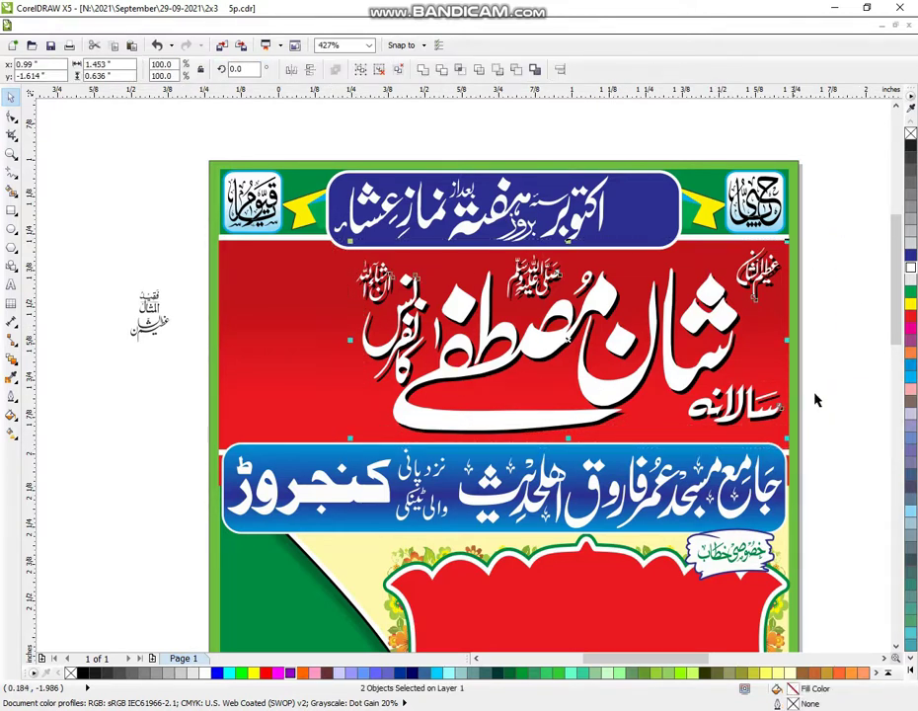
pyautogui.click(545, 349)
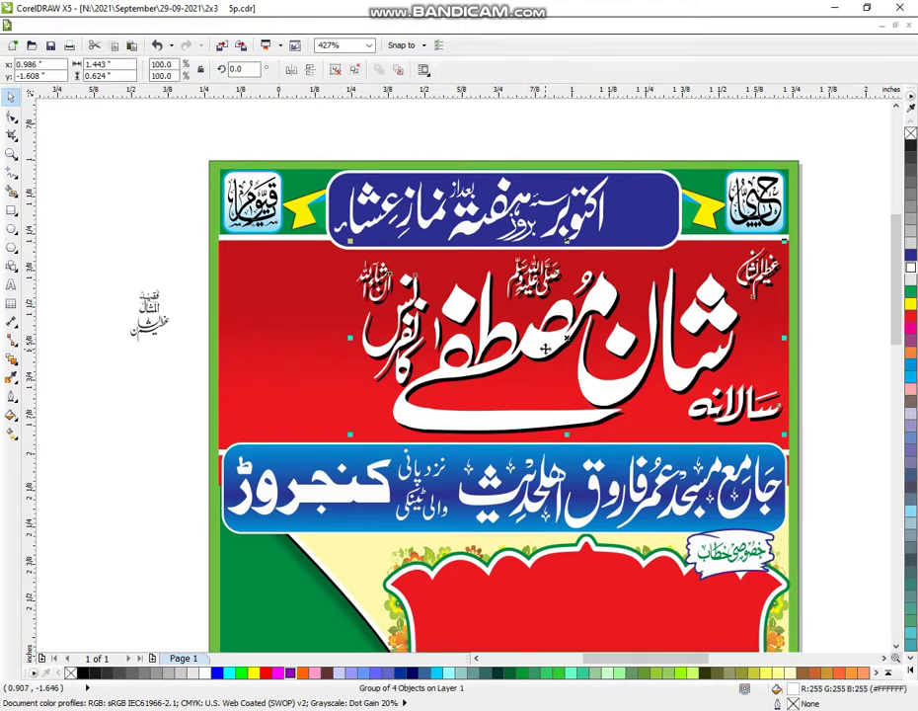
pyautogui.moveTo(545, 350); pyautogui.dragTo(548, 351)
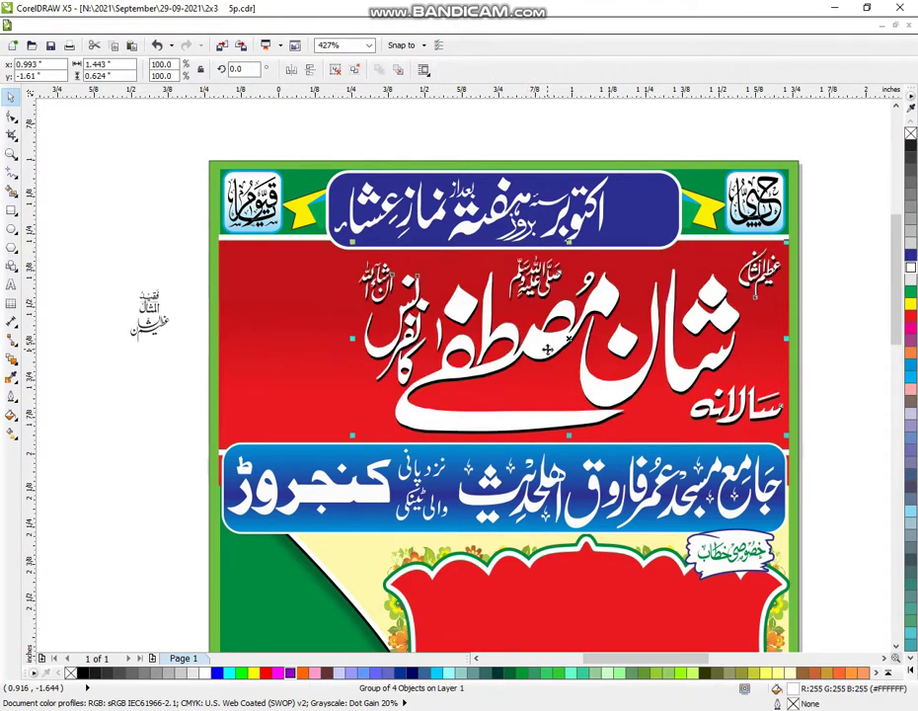
pyautogui.click(834, 301)
pyautogui.moveTo(836, 229); pyautogui.dragTo(312, 451)
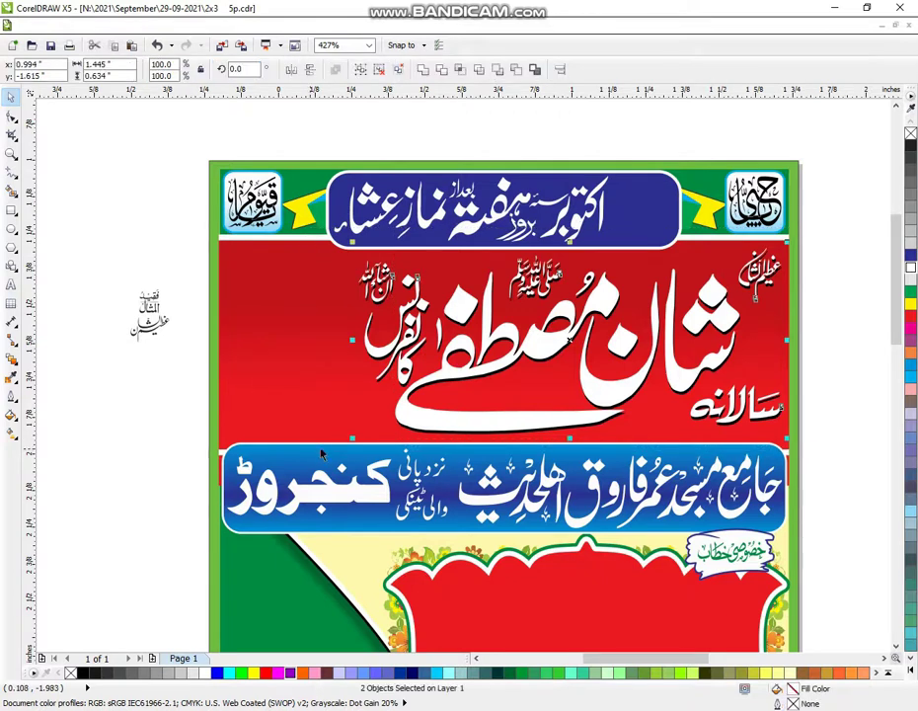
pyautogui.hotkey('ctrl', 'g')
pyautogui.click(87, 456)
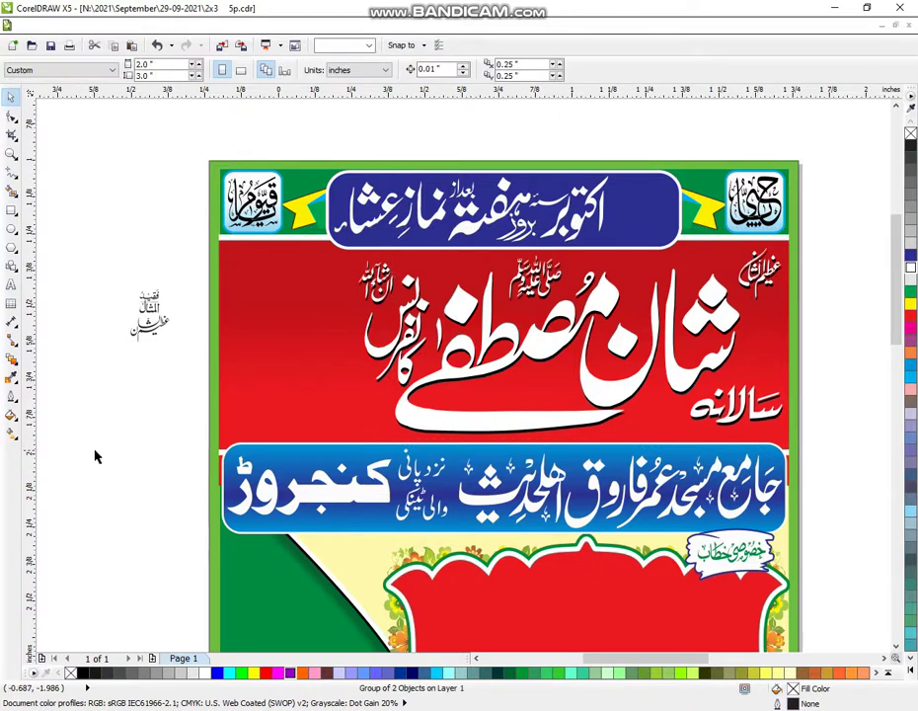
# Pull 'فقید المثال' from the epithet group, set it beside the title's right end and colour it yellow
pyautogui.click(144, 331)
pyautogui.moveTo(143, 331); pyautogui.dragTo(82, 420)
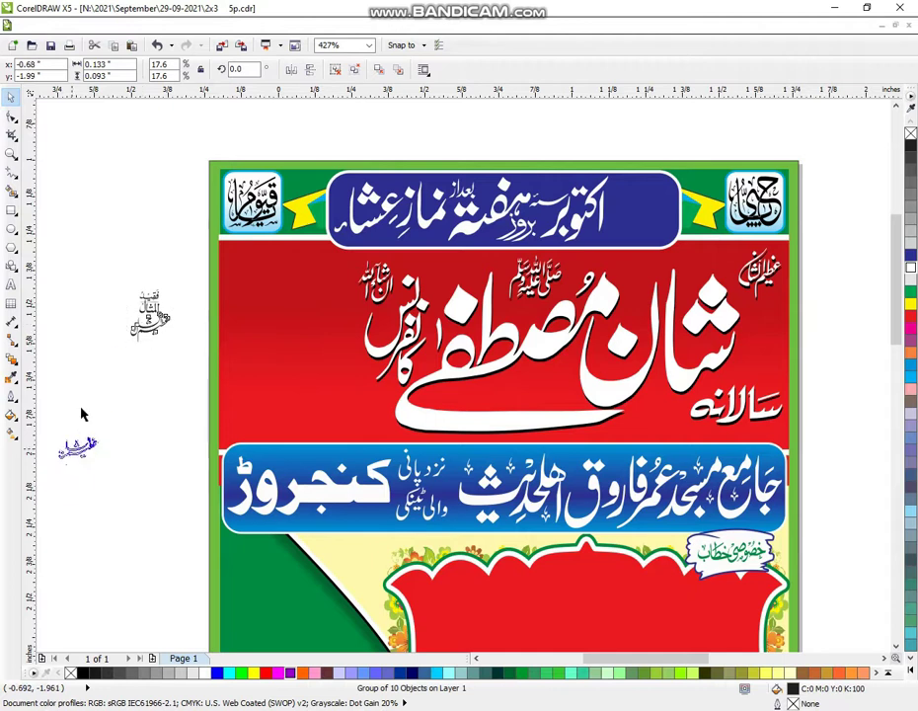
pyautogui.click(144, 299)
pyautogui.moveTo(162, 285); pyautogui.dragTo(755, 344)
pyautogui.click(911, 304)
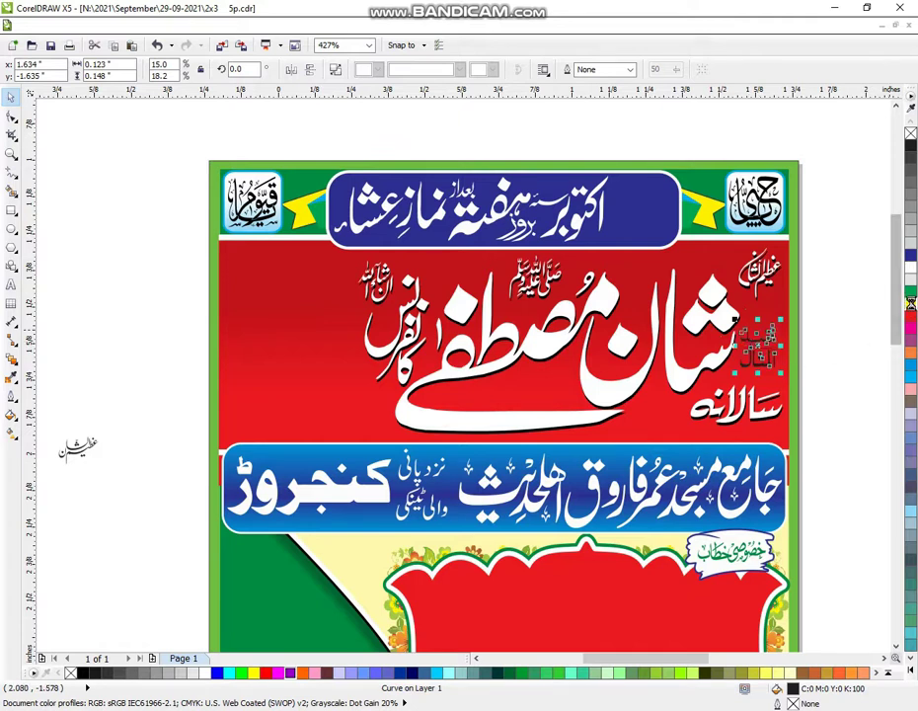
pyautogui.click(861, 310)
pyautogui.moveTo(139, 404); pyautogui.dragTo(78, 503)
pyautogui.click(81, 416)
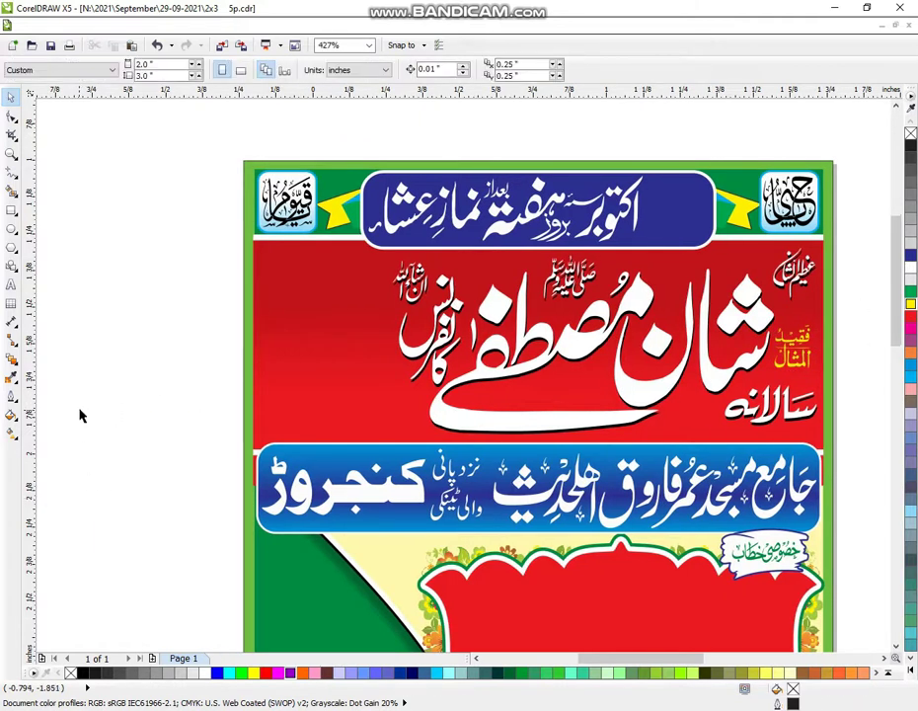
pyautogui.click(10, 153)
pyautogui.rightClick(196, 314)
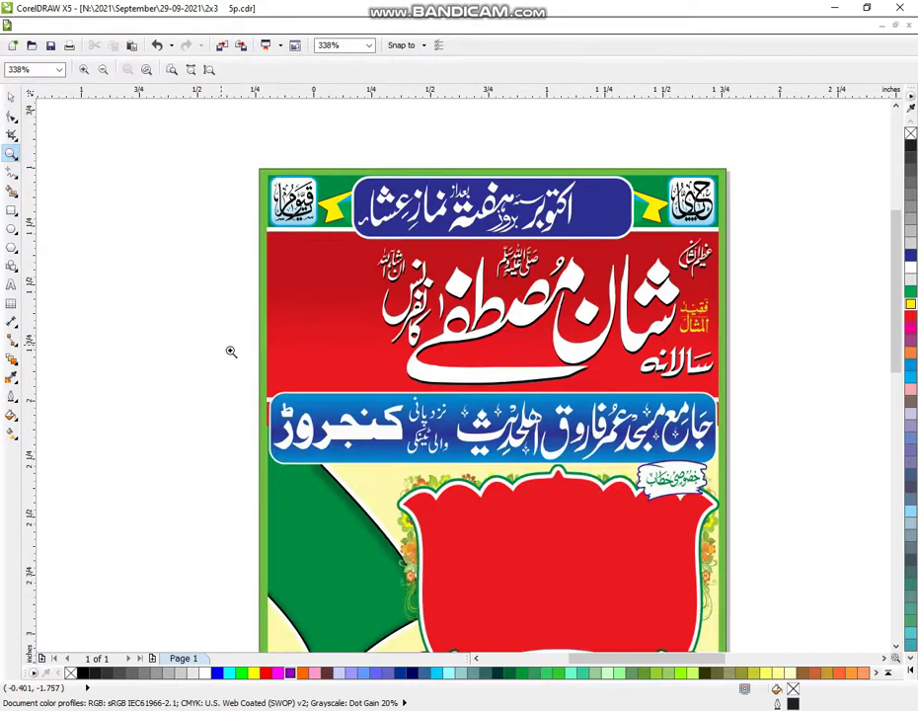
# Zoom through the poster's upper part, then back out to show the whole layout and the epithet block
pyautogui.moveTo(388, 282); pyautogui.dragTo(814, 667)
pyautogui.scroll(1, 657, 478)
pyautogui.scroll(-4, 603, 405)
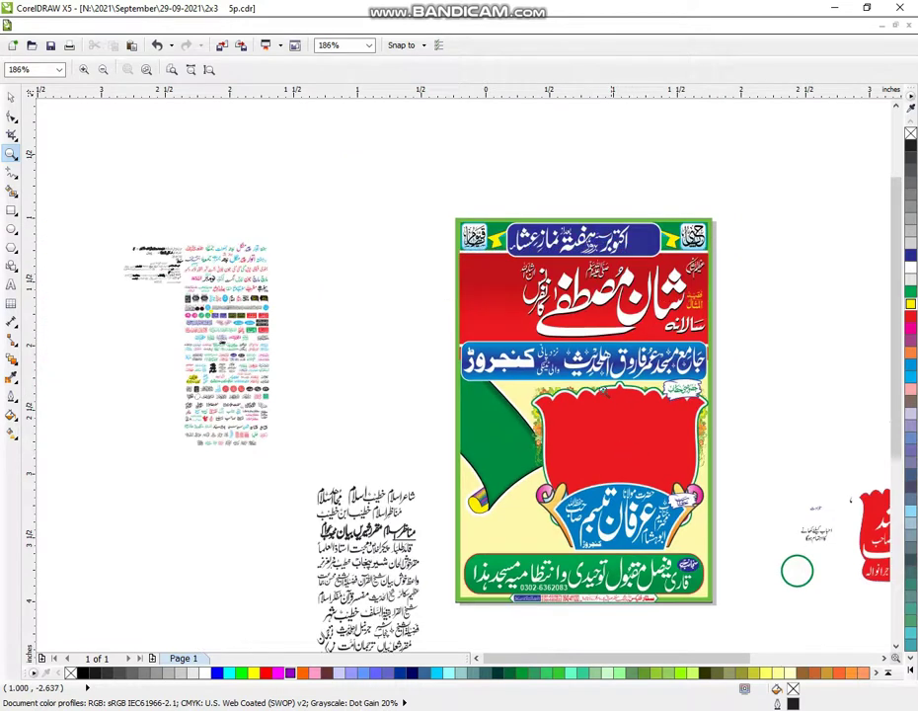
pyautogui.moveTo(334, 300); pyautogui.dragTo(745, 626)
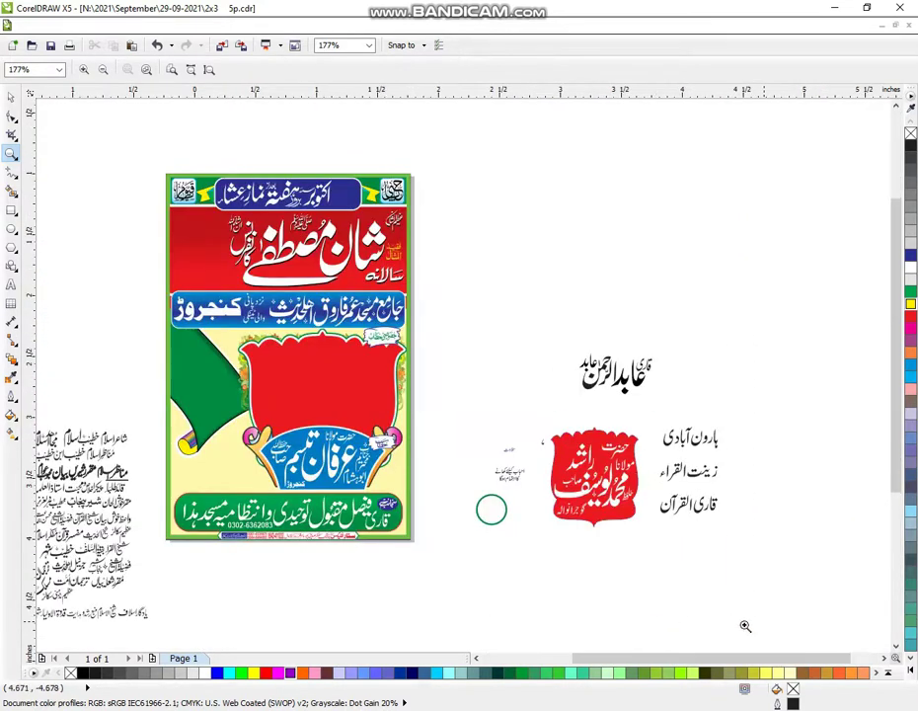
pyautogui.moveTo(158, 160); pyautogui.dragTo(785, 611)
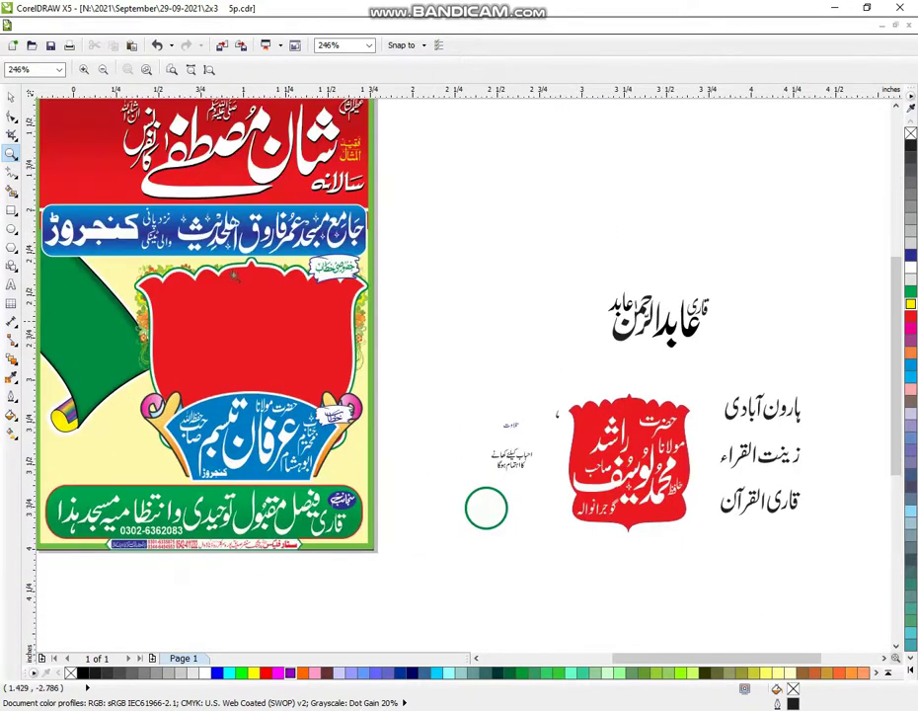
pyautogui.moveTo(127, 183); pyautogui.dragTo(814, 610)
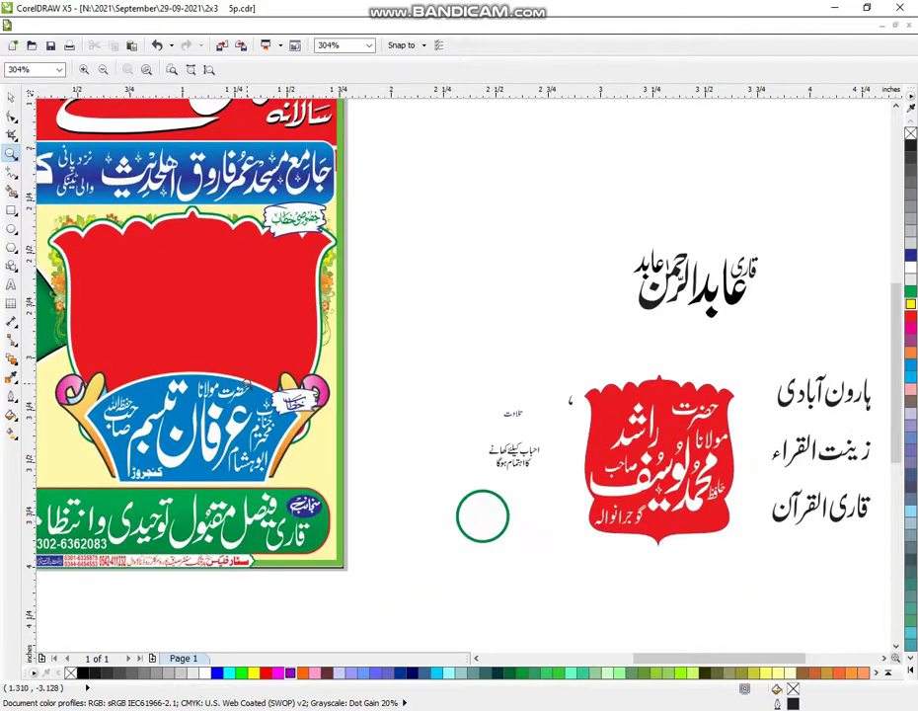
pyautogui.press('F3')
pyautogui.press('F3')
pyautogui.press('F3')
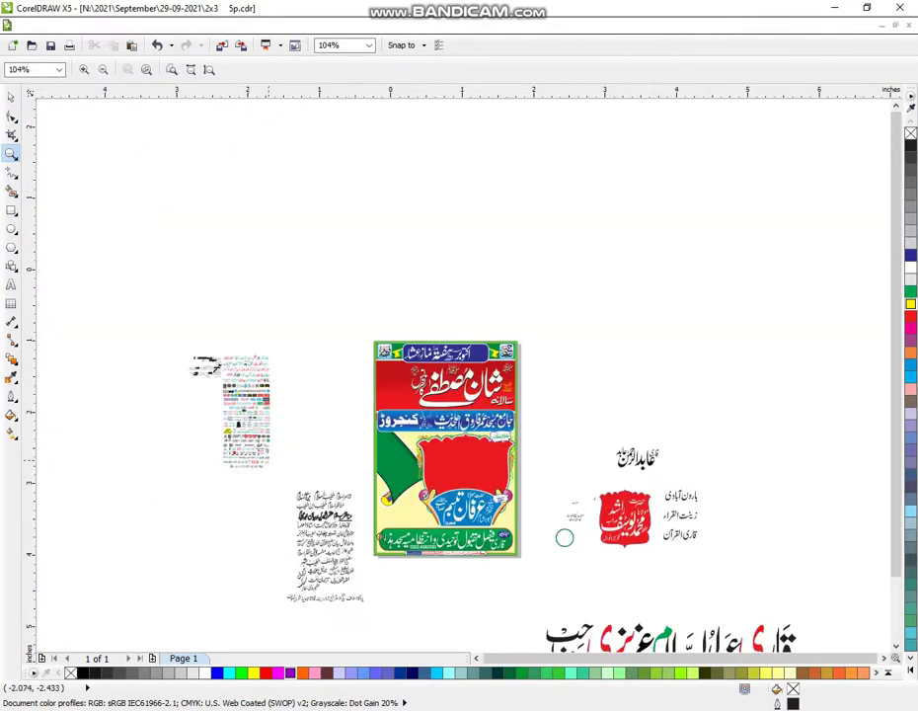
pyautogui.scroll(5, 302, 556)
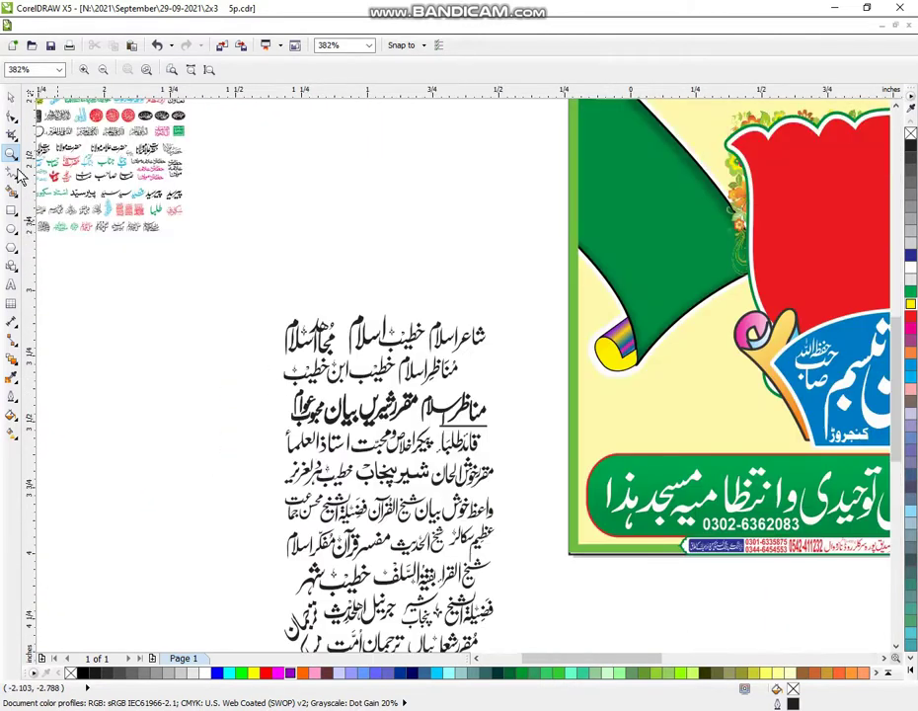
# Ungroup the Urdu epithet block and its 28-piece epithet group
pyautogui.click(9, 96)
pyautogui.click(333, 485)
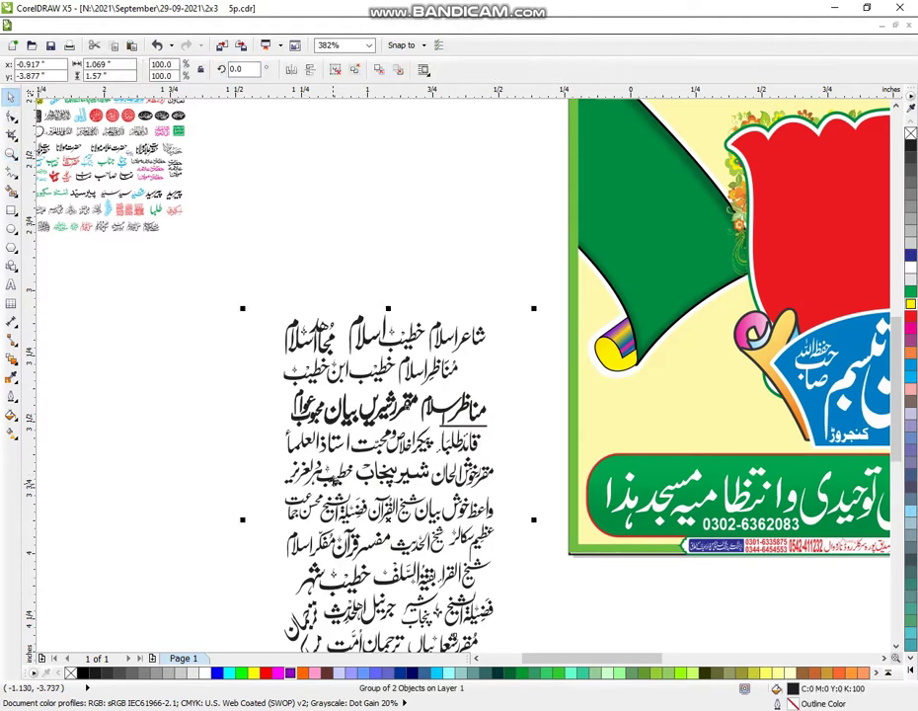
pyautogui.hotkey('ctrl', 'u')
pyautogui.click(394, 263)
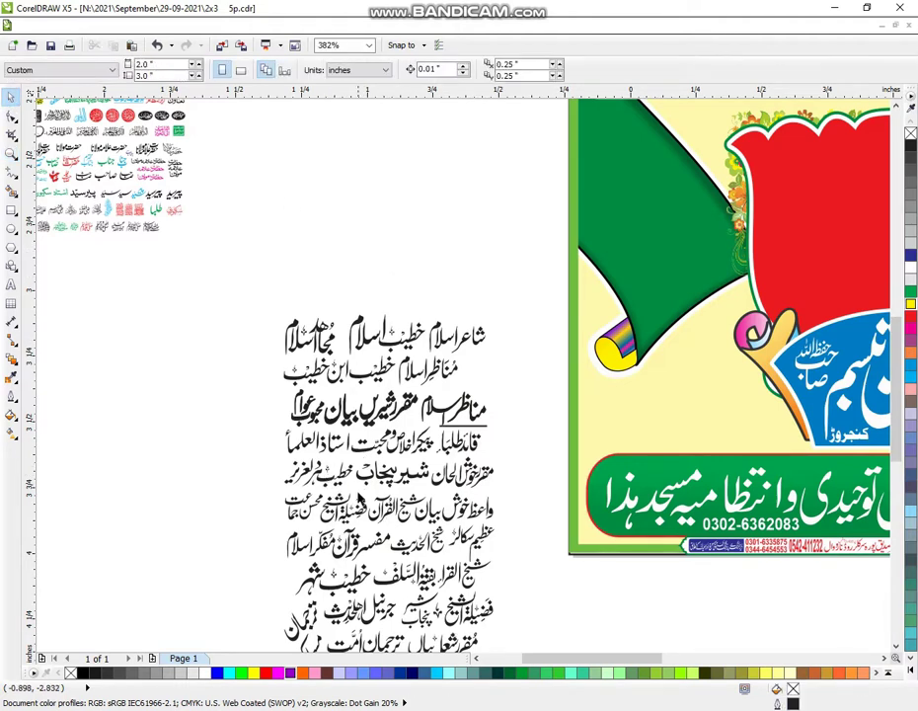
pyautogui.click(337, 486)
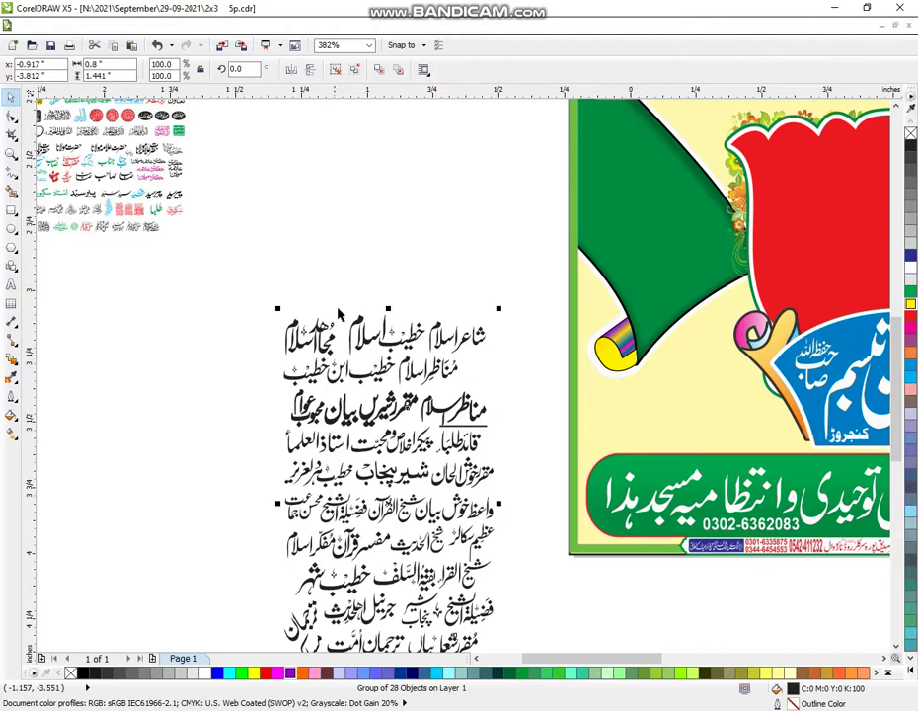
pyautogui.hotkey('ctrl', 'u')
pyautogui.click(242, 347)
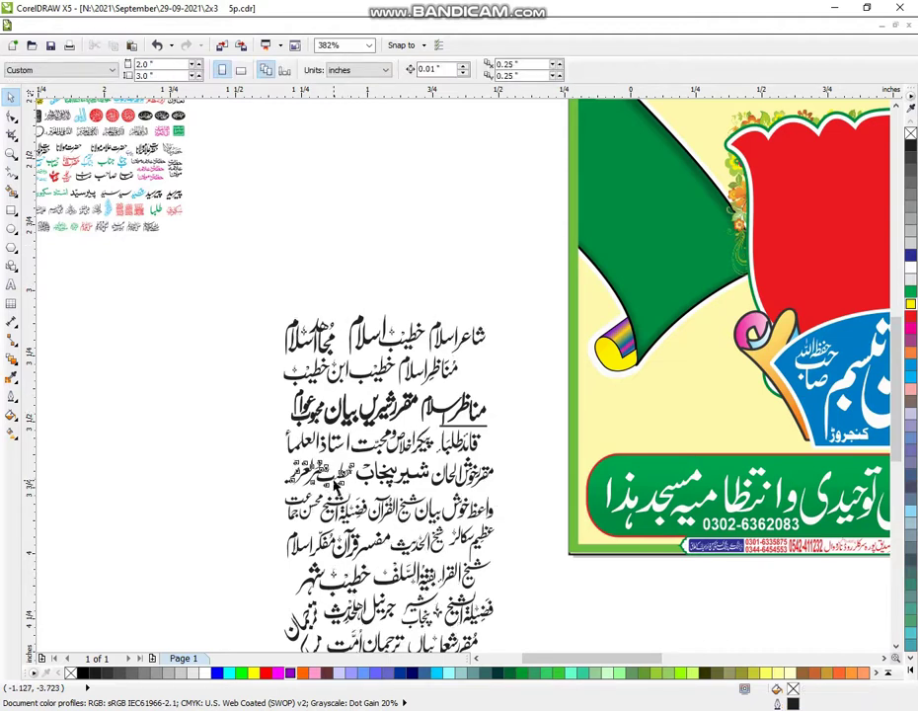
# Move phrases like مقرر خوش الحان, واعظ خوش بیان, خطیب اسلام and مجاہد اسلام into a cluster above
pyautogui.click(335, 482)
pyautogui.moveTo(335, 482); pyautogui.dragTo(390, 183)
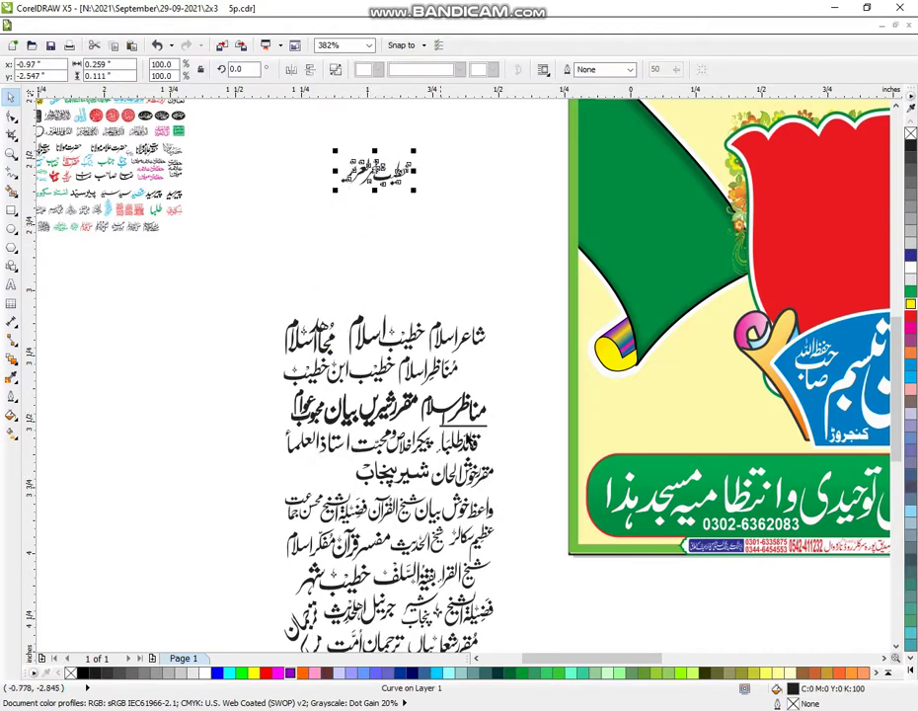
pyautogui.click(484, 479)
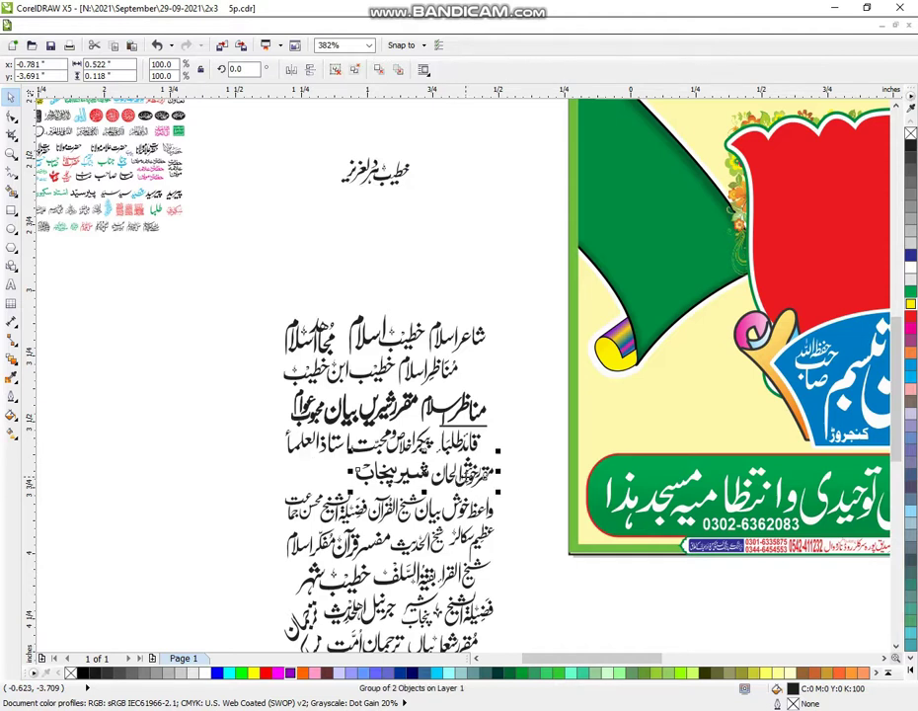
pyautogui.hotkey('ctrl', 'u')
pyautogui.moveTo(487, 478); pyautogui.dragTo(394, 215)
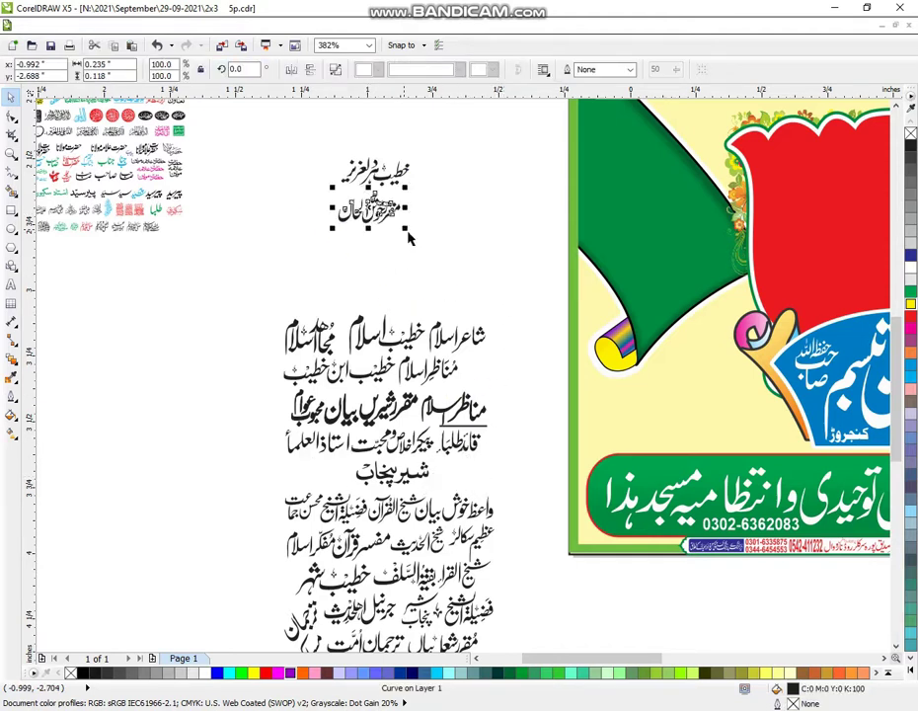
pyautogui.moveTo(478, 511); pyautogui.dragTo(463, 201)
pyautogui.click(486, 242)
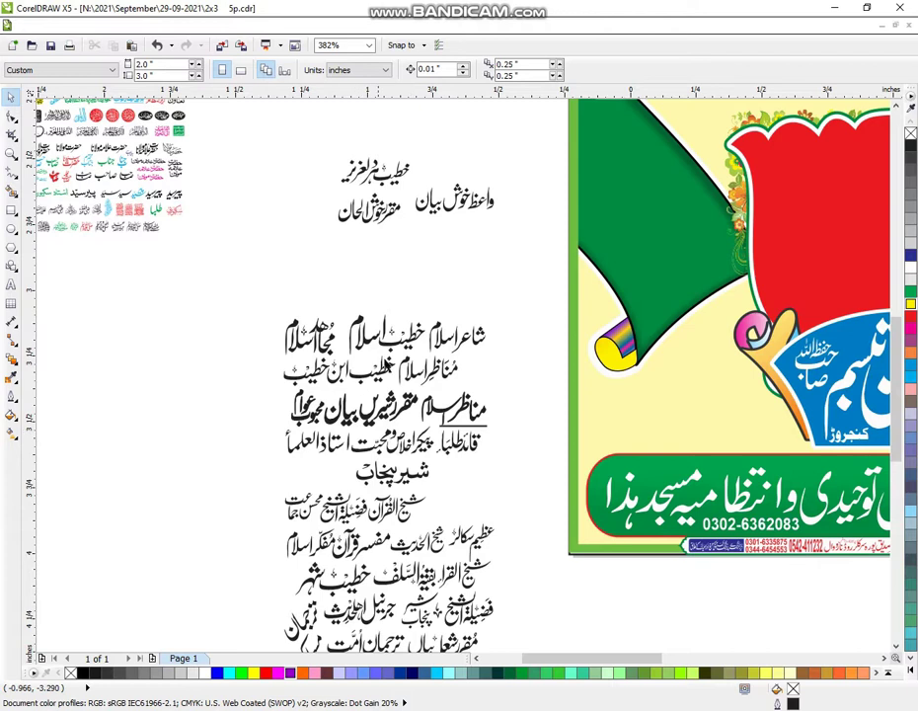
pyautogui.moveTo(389, 341); pyautogui.dragTo(425, 242)
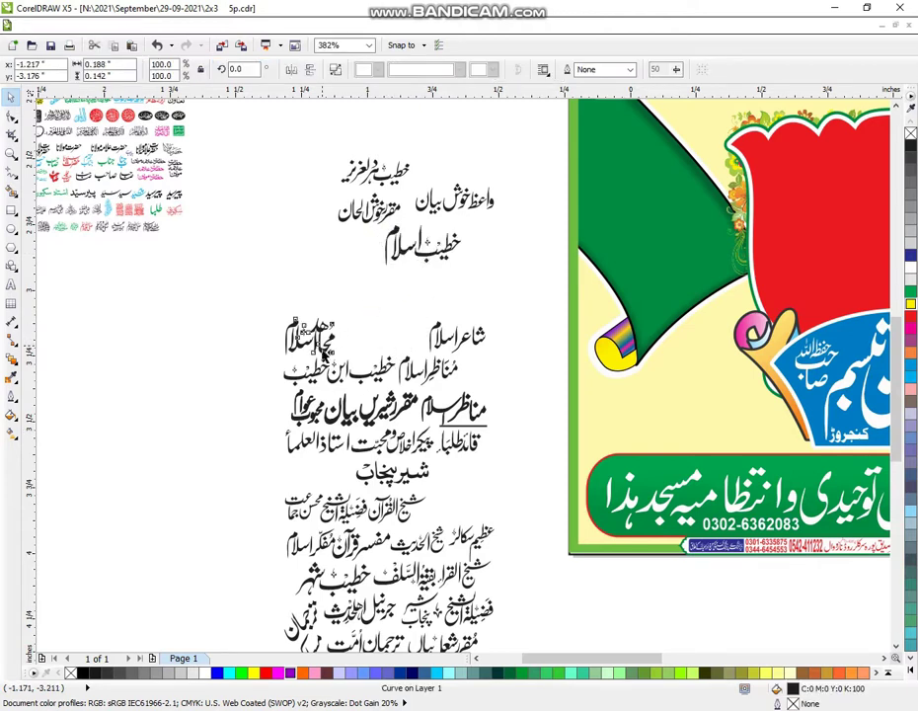
pyautogui.moveTo(314, 338); pyautogui.dragTo(351, 256)
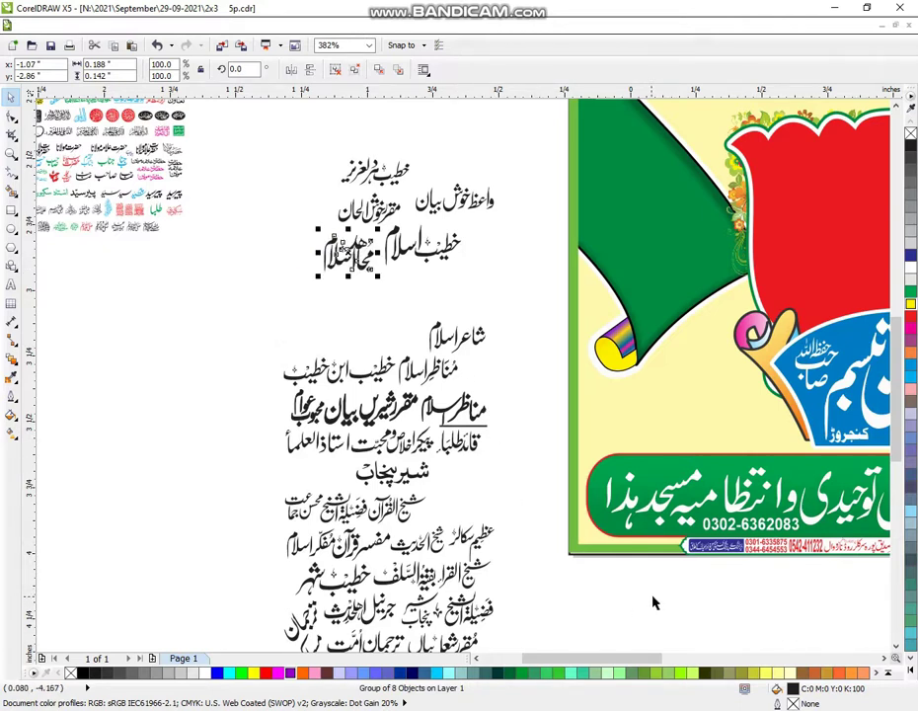
pyautogui.click(899, 651)
pyautogui.click(898, 651)
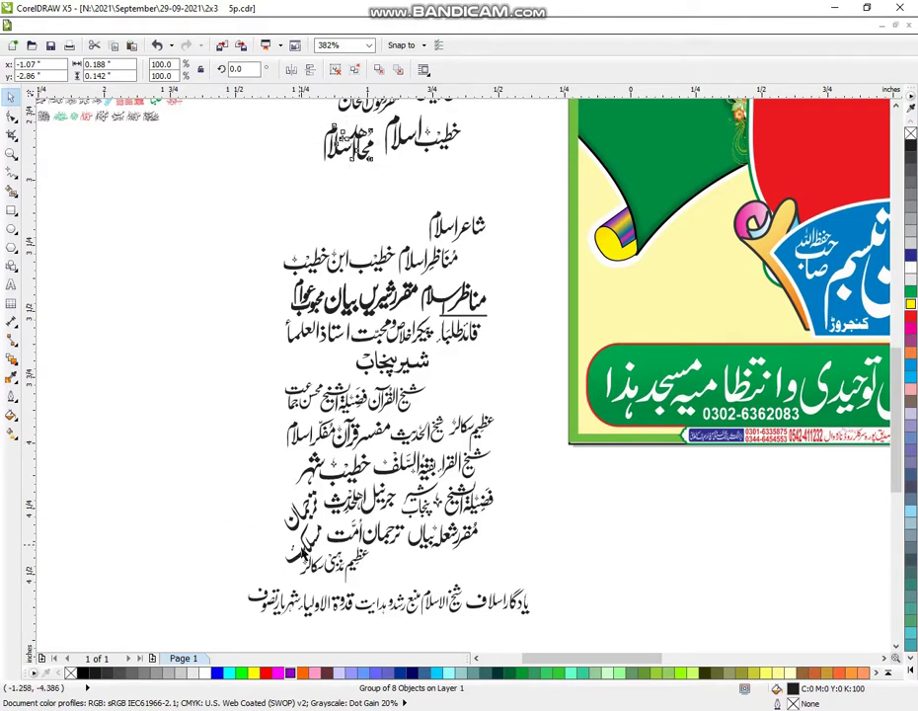
# Move the ترجمان مسلک epithet up into the cluster
pyautogui.click(223, 402)
pyautogui.click(296, 513)
pyautogui.click(296, 514)
pyautogui.click(252, 517)
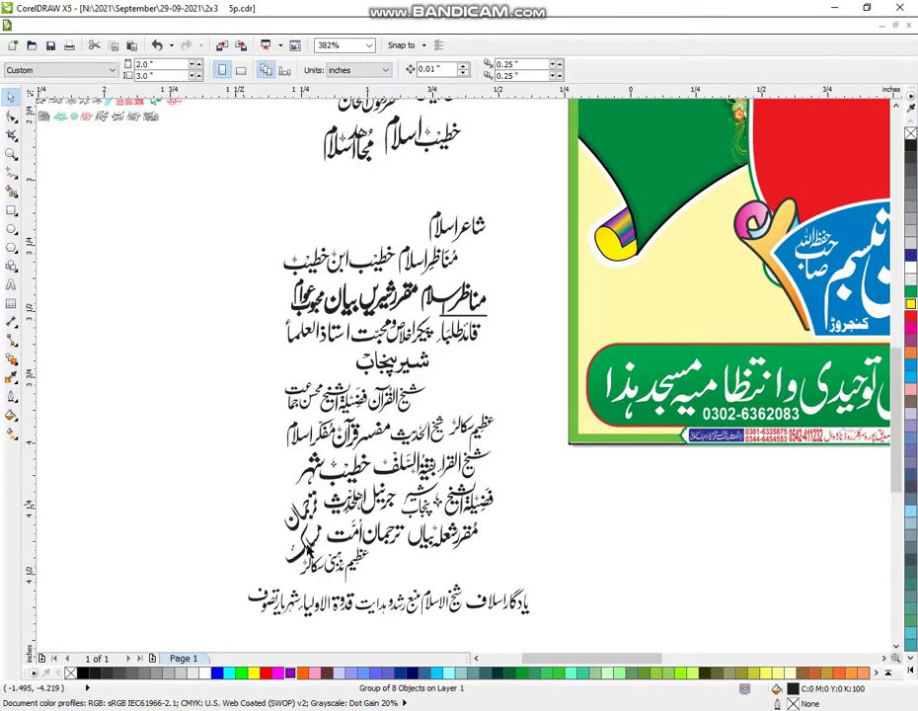
pyautogui.click(296, 518)
pyautogui.moveTo(297, 518); pyautogui.dragTo(285, 139)
pyautogui.click(187, 392)
pyautogui.click(244, 511)
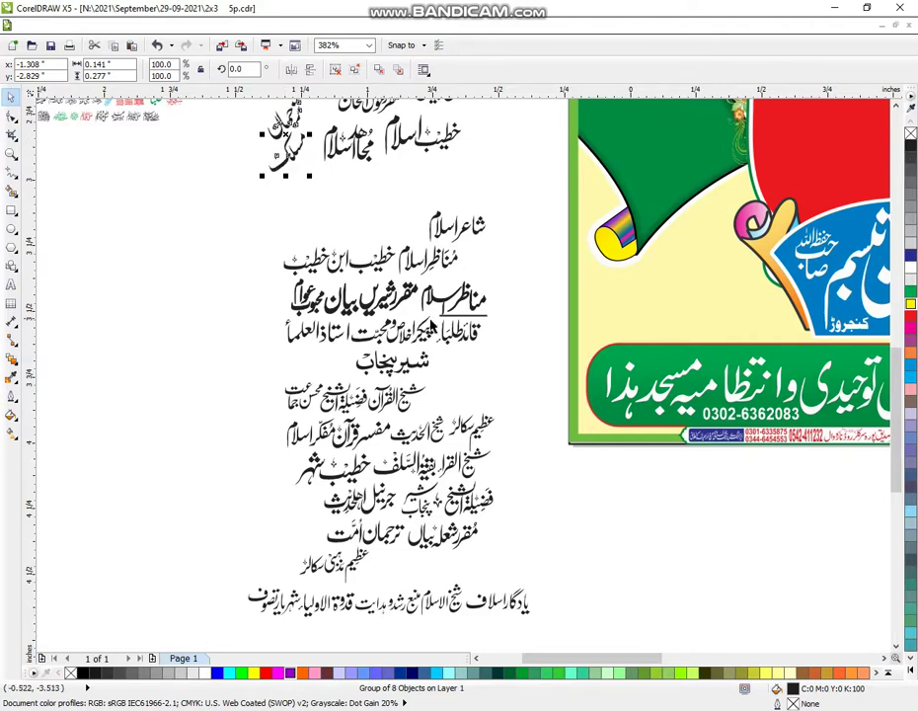
# Ungroup the قائد طلبا line and add پیکر اخلاق و محبت, مقرر شیریں بیان and محبوب عوام to the cluster
pyautogui.click(423, 340)
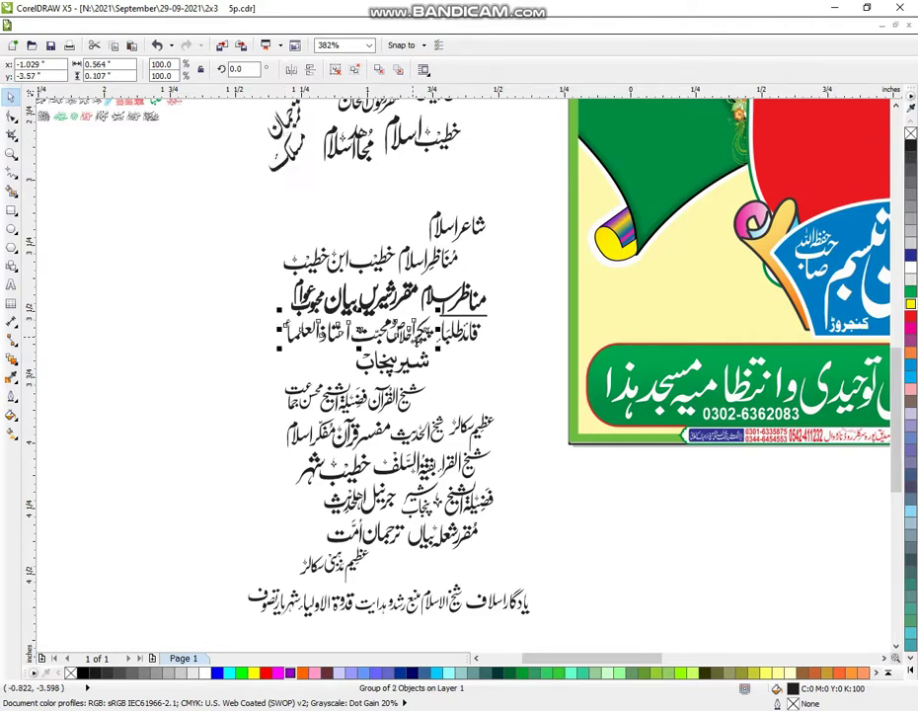
pyautogui.hotkey('ctrl', 'u')
pyautogui.click(497, 371)
pyautogui.click(415, 334)
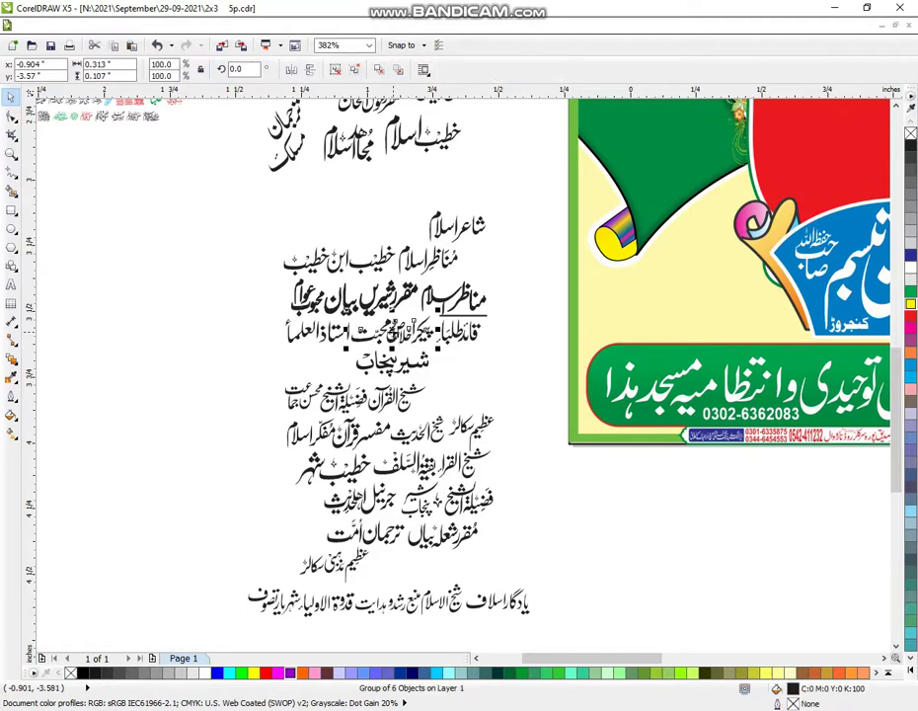
pyautogui.moveTo(415, 334); pyautogui.dragTo(334, 186)
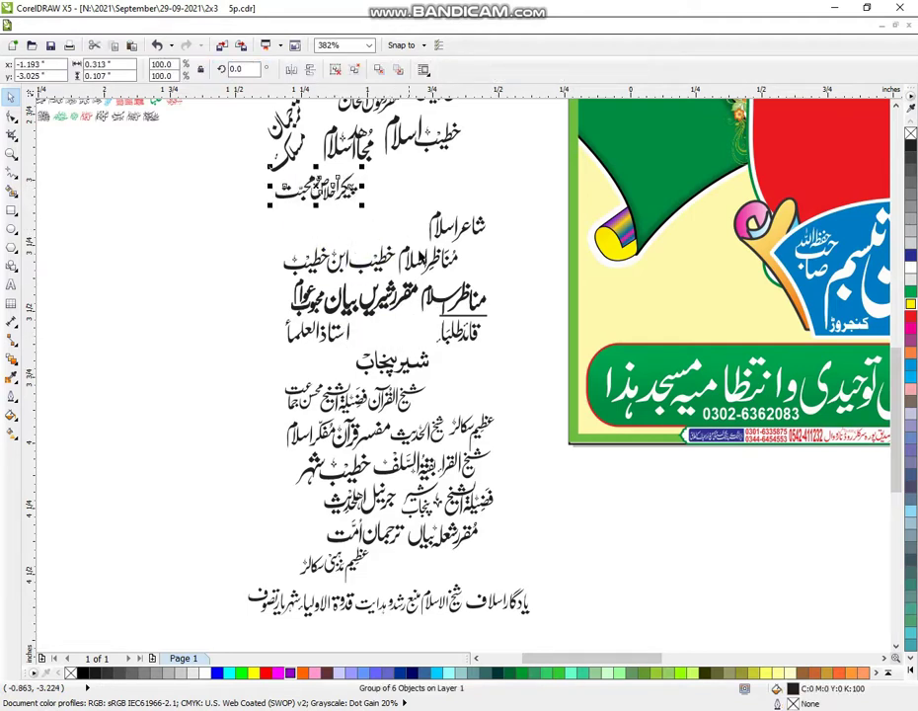
pyautogui.moveTo(407, 296); pyautogui.dragTo(213, 174)
pyautogui.moveTo(308, 294); pyautogui.dragTo(241, 184)
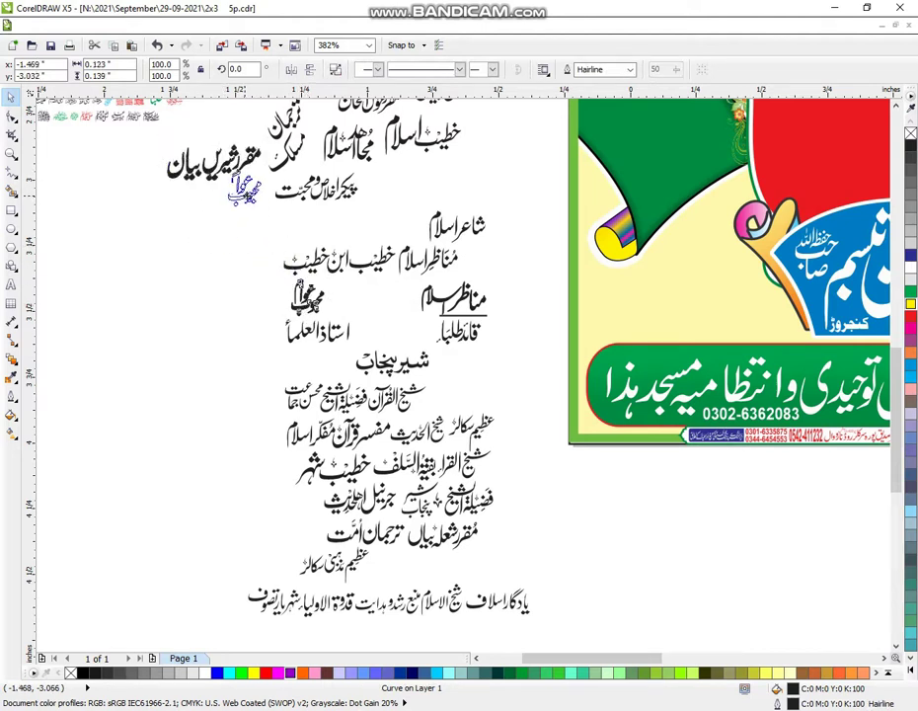
# Select all nine gathered epithets together and move them higher
pyautogui.click(11, 153)
pyautogui.scroll(-5, 166, 241)
pyautogui.moveTo(185, 324); pyautogui.dragTo(491, 531)
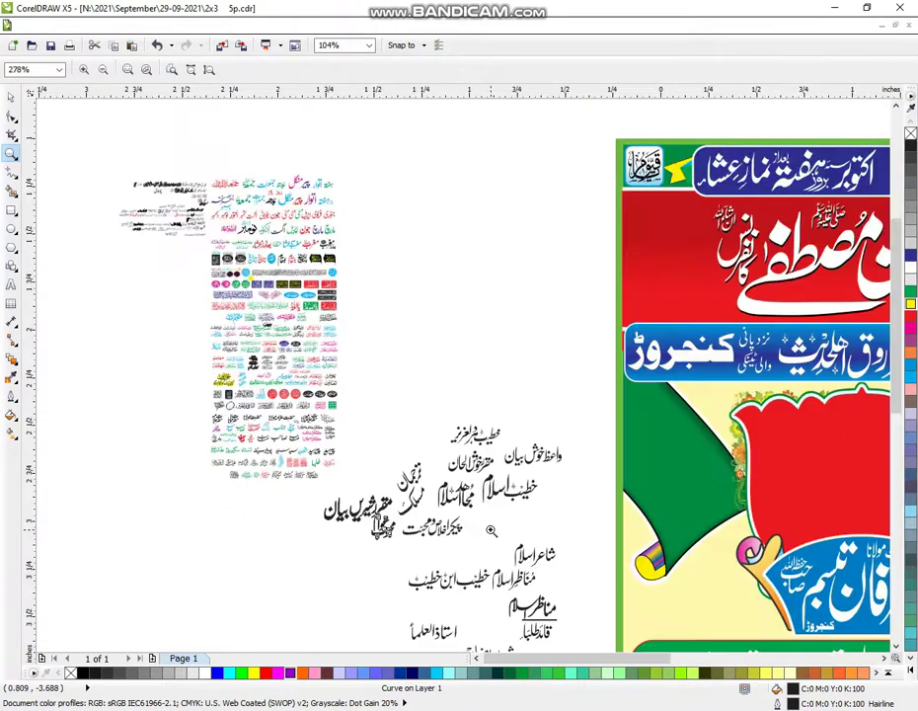
pyautogui.click(11, 97)
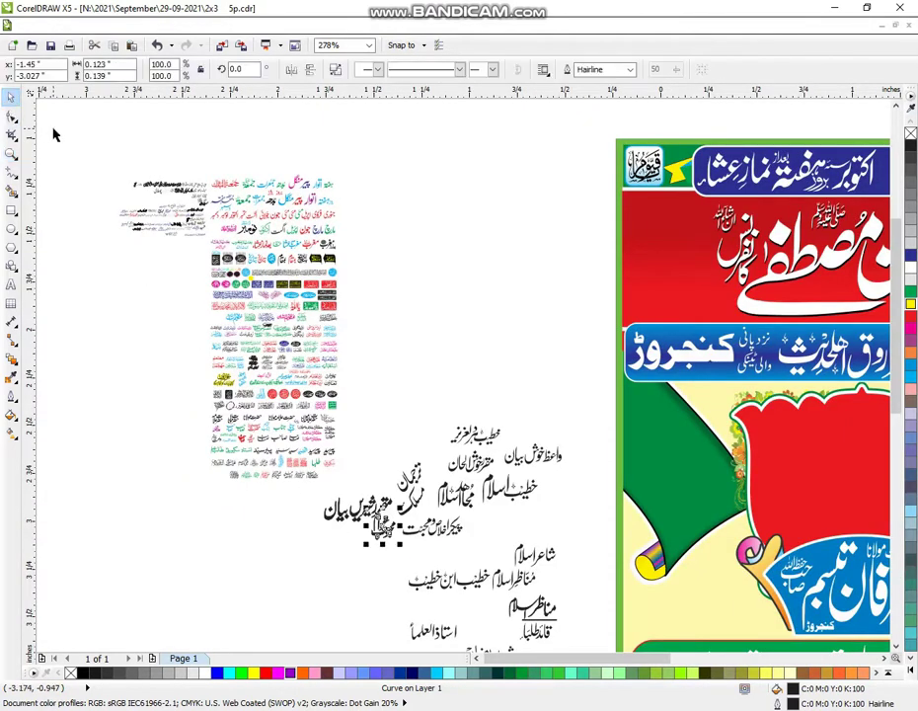
pyautogui.moveTo(85, 126)
pyautogui.mouseDown()
pyautogui.moveTo(246, 205)
pyautogui.moveTo(332, 484)
pyautogui.moveTo(353, 493)
pyautogui.moveTo(310, 390)
pyautogui.moveTo(582, 555)
pyautogui.mouseUp()
pyautogui.moveTo(503, 439); pyautogui.dragTo(508, 288)
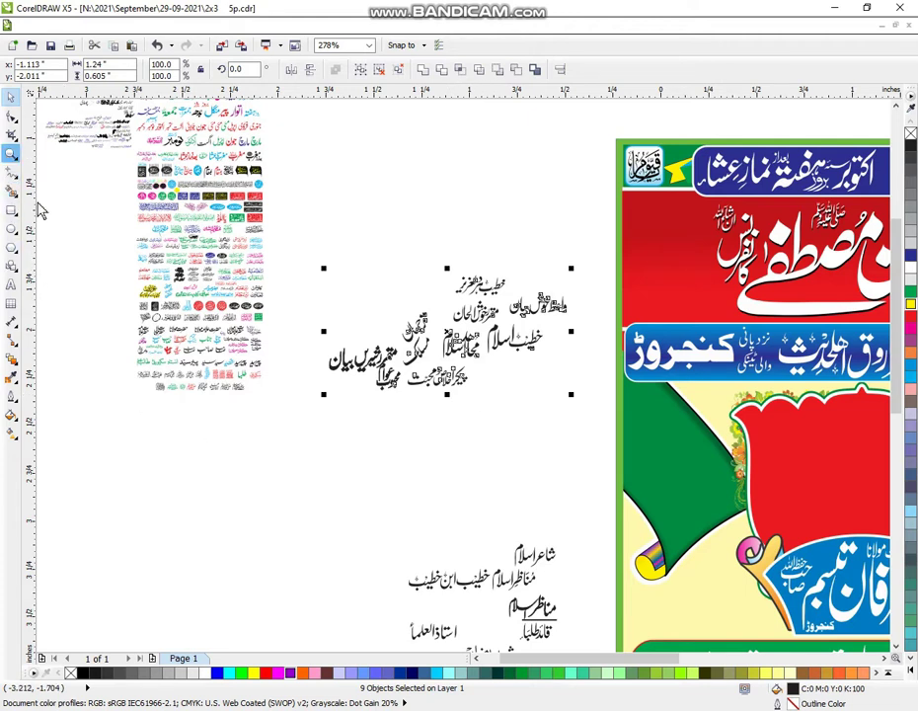
# Move the epithet cluster to the right of the poster
pyautogui.click(10, 153)
pyautogui.scroll(-3, 387, 425)
pyautogui.moveTo(198, 297); pyautogui.dragTo(770, 617)
pyautogui.click(10, 96)
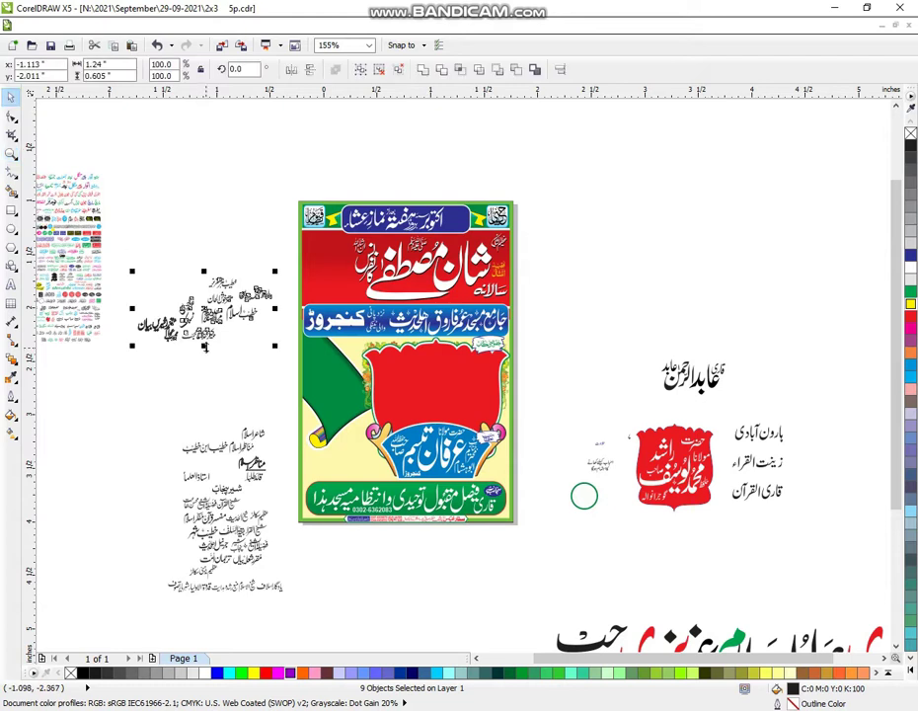
pyautogui.moveTo(200, 316); pyautogui.dragTo(747, 297)
# Raise the red speaker frame up beside the epithets
pyautogui.click(690, 477)
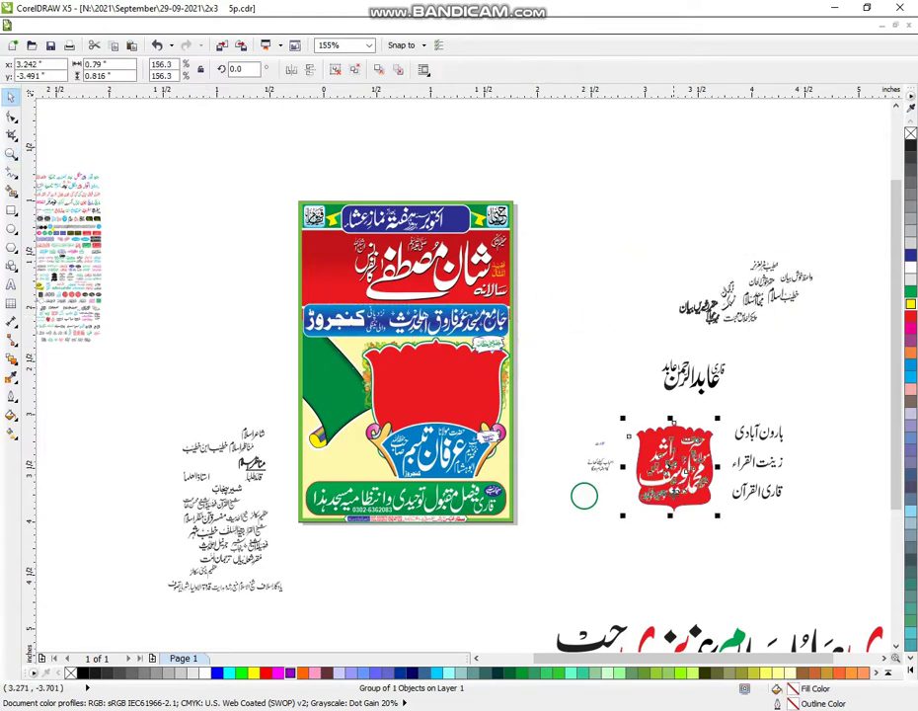
pyautogui.moveTo(690, 477); pyautogui.dragTo(636, 312)
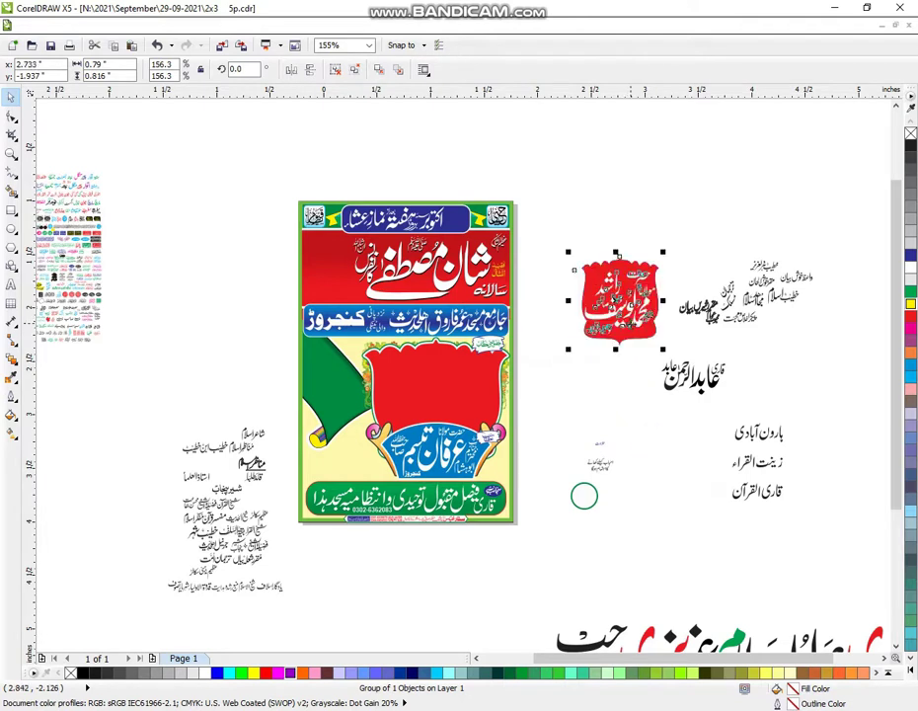
pyautogui.click(12, 154)
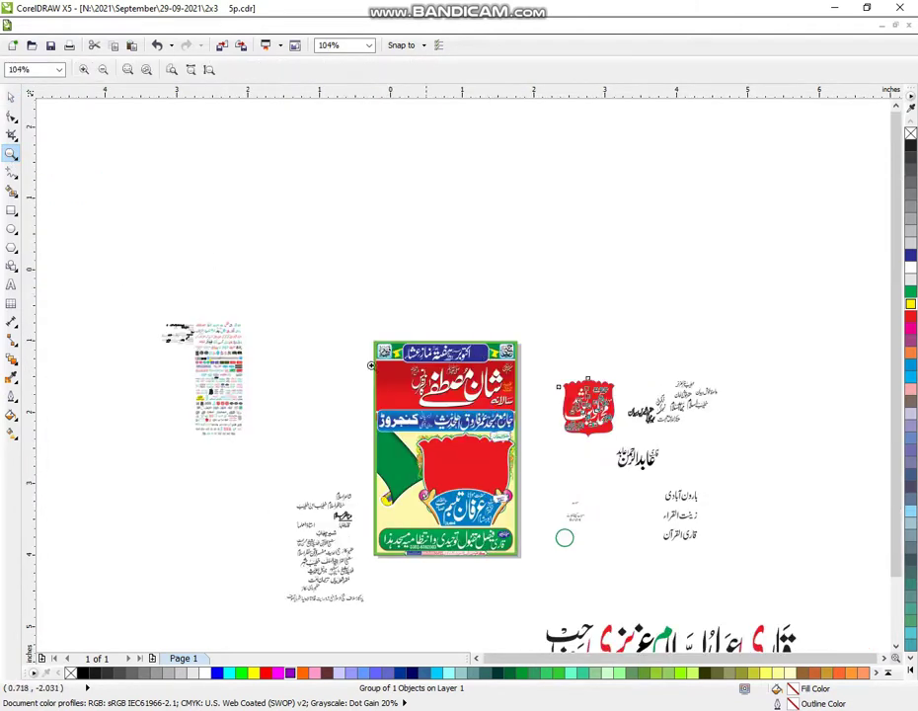
pyautogui.moveTo(342, 322); pyautogui.dragTo(785, 569)
pyautogui.moveTo(393, 133); pyautogui.dragTo(819, 539)
pyautogui.click(10, 96)
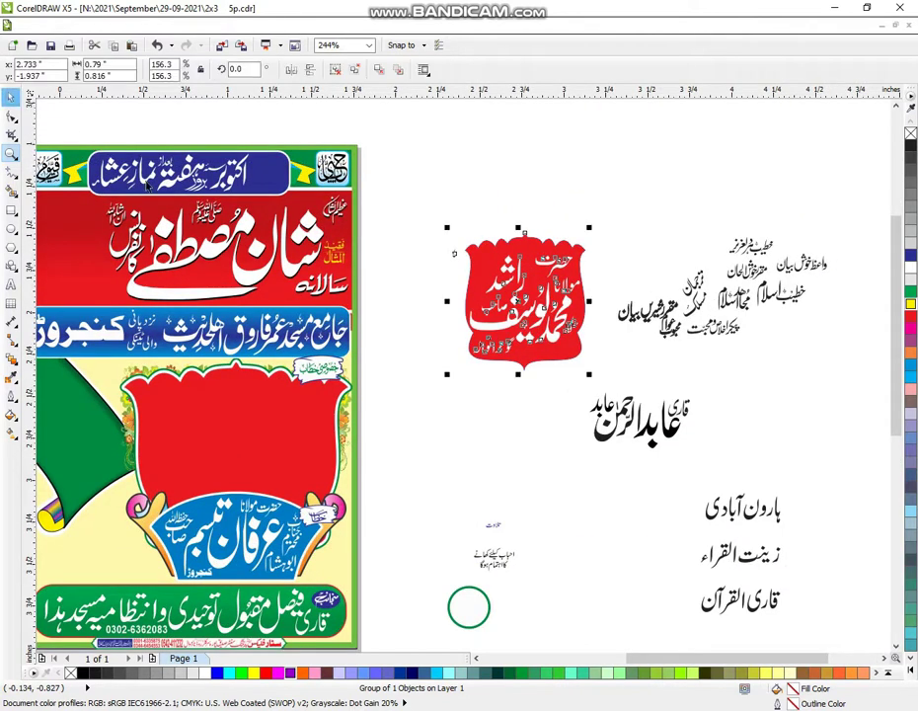
pyautogui.click(501, 437)
# Nudge the red name badge upward and ungroup it into separate pieces
pyautogui.click(553, 342)
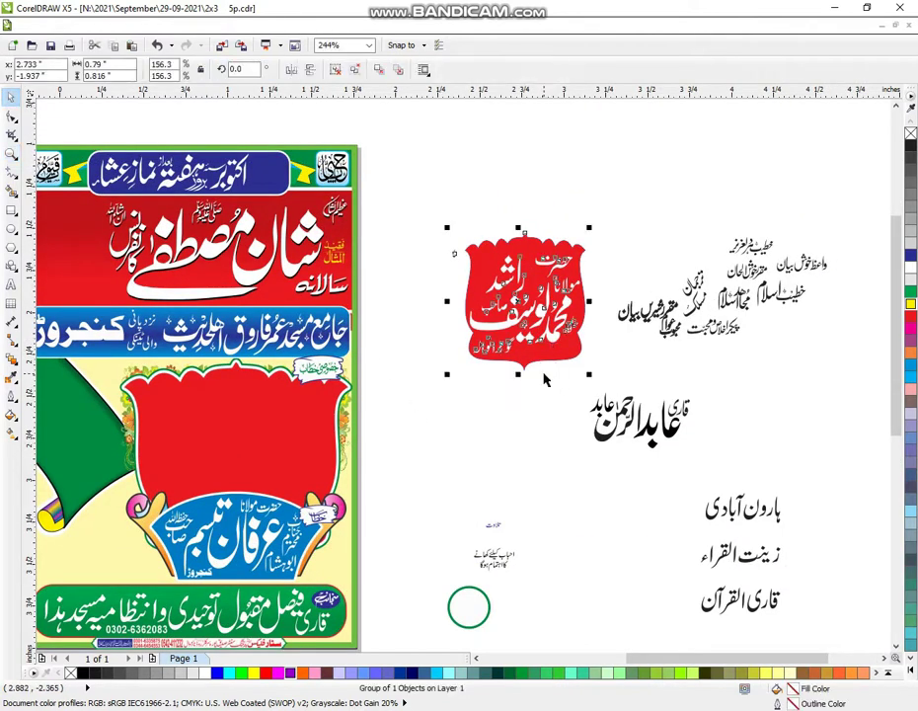
pyautogui.click(541, 377)
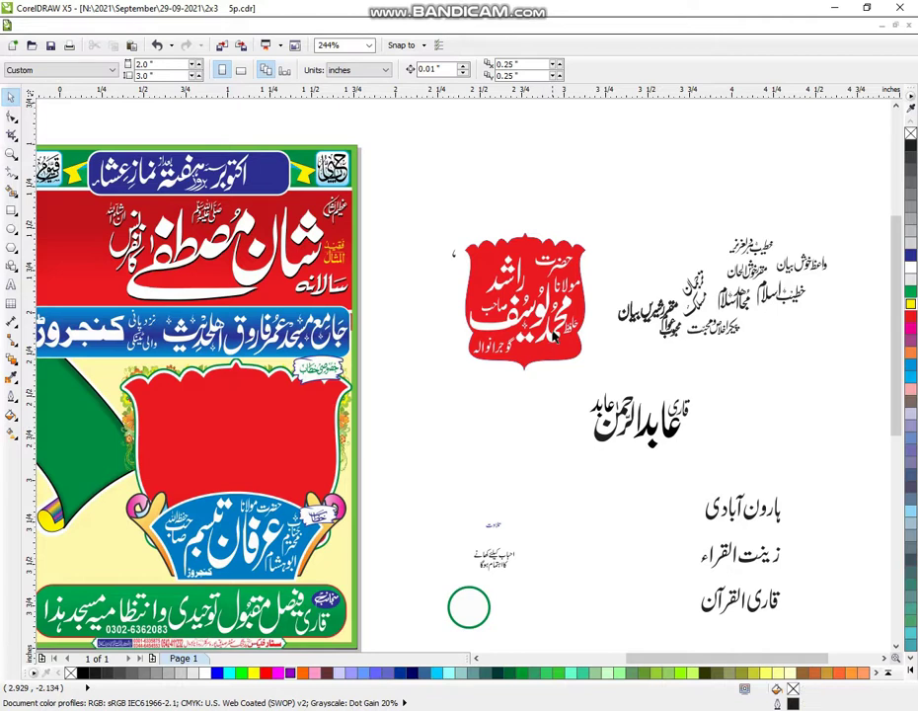
pyautogui.moveTo(527, 397); pyautogui.dragTo(539, 365)
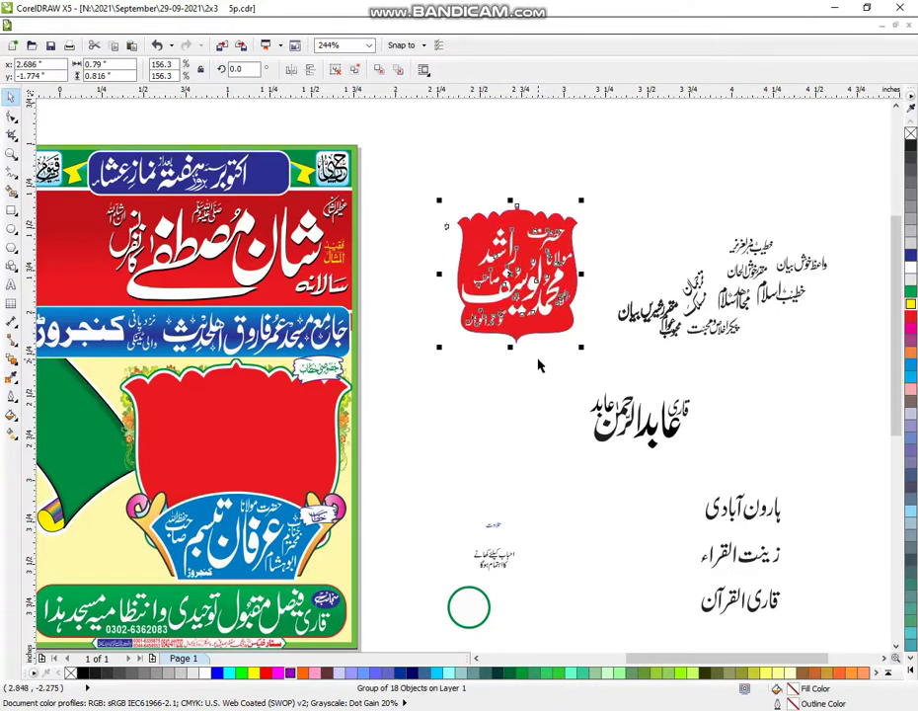
pyautogui.hotkey('ctrl', 'u')
pyautogui.click(533, 334)
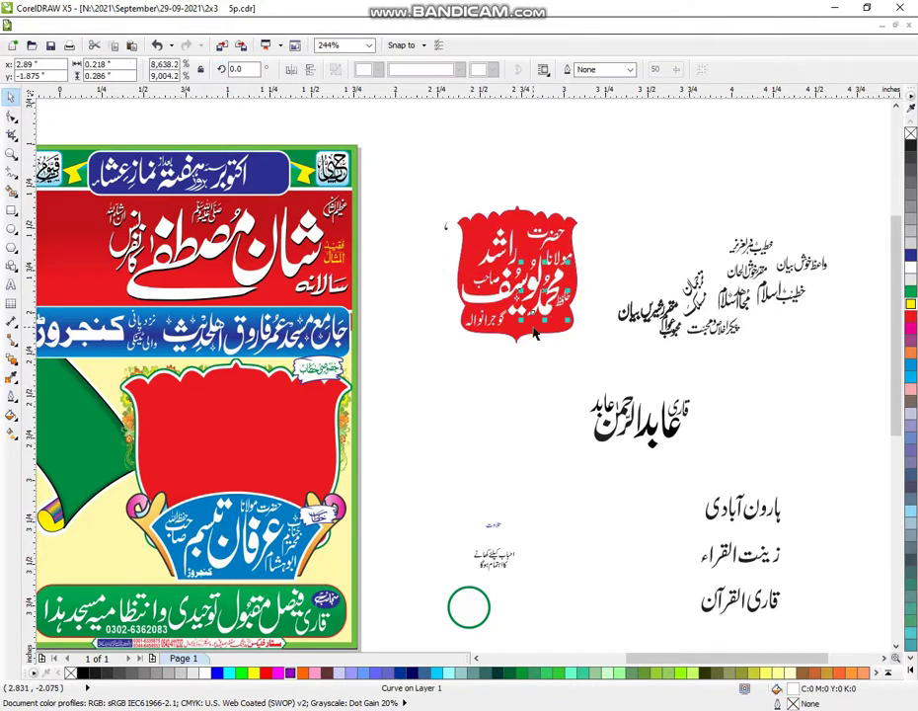
pyautogui.moveTo(445, 354); pyautogui.dragTo(491, 339)
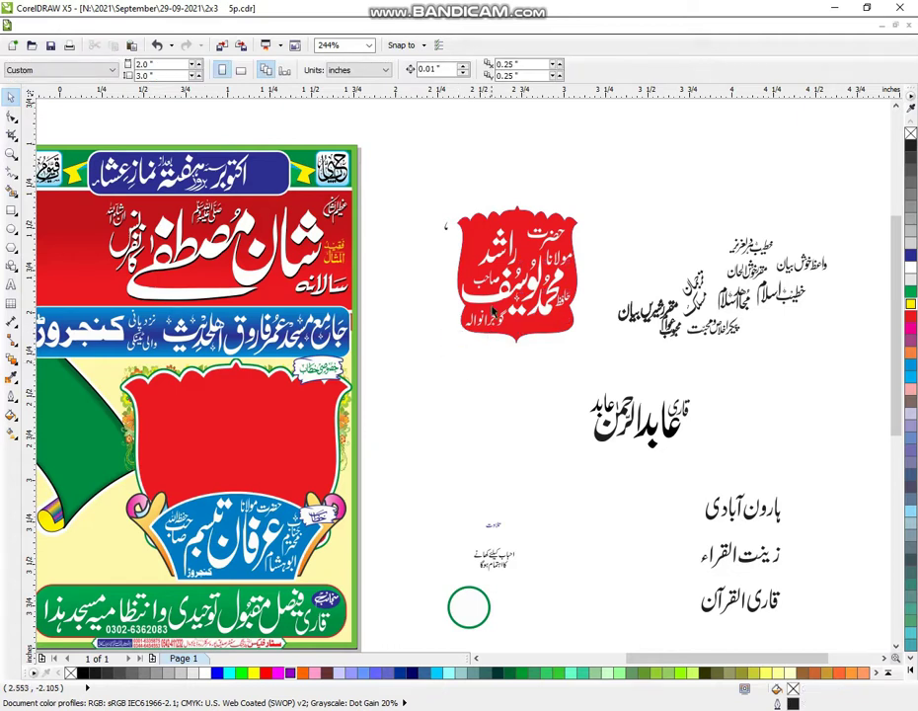
pyautogui.click(527, 312)
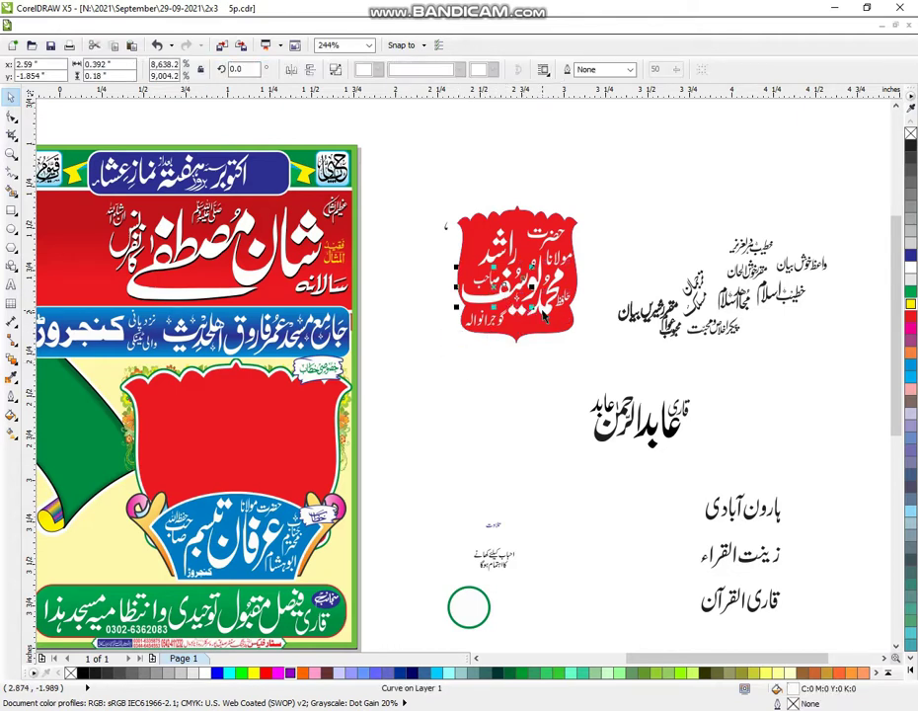
pyautogui.keyDown('shift'); pyautogui.click(531, 320); pyautogui.keyUp('shift')
pyautogui.moveTo(531, 321); pyautogui.dragTo(473, 406)
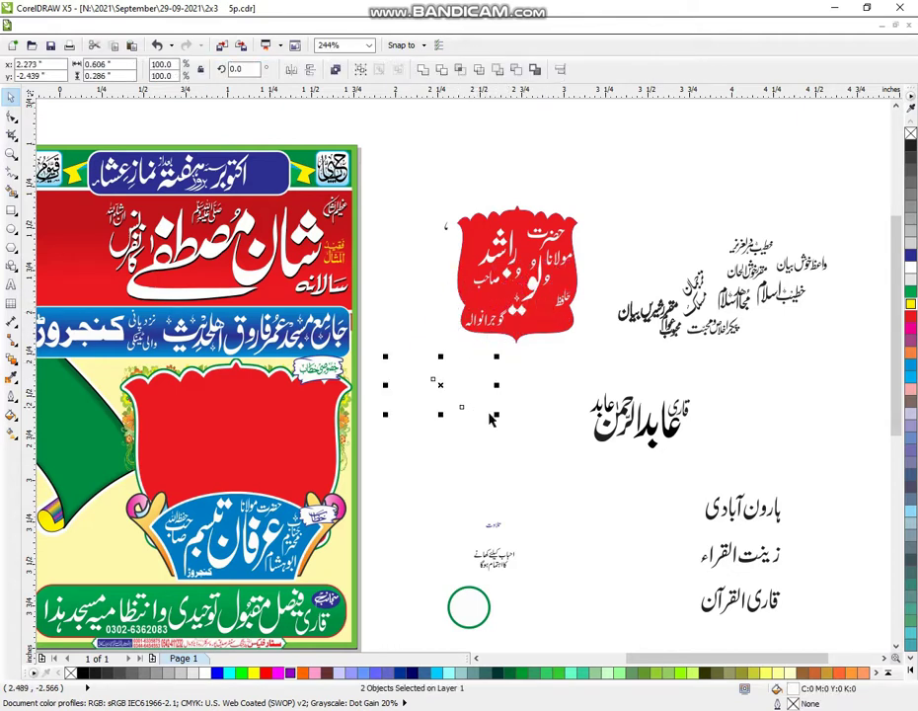
pyautogui.press('Escape')
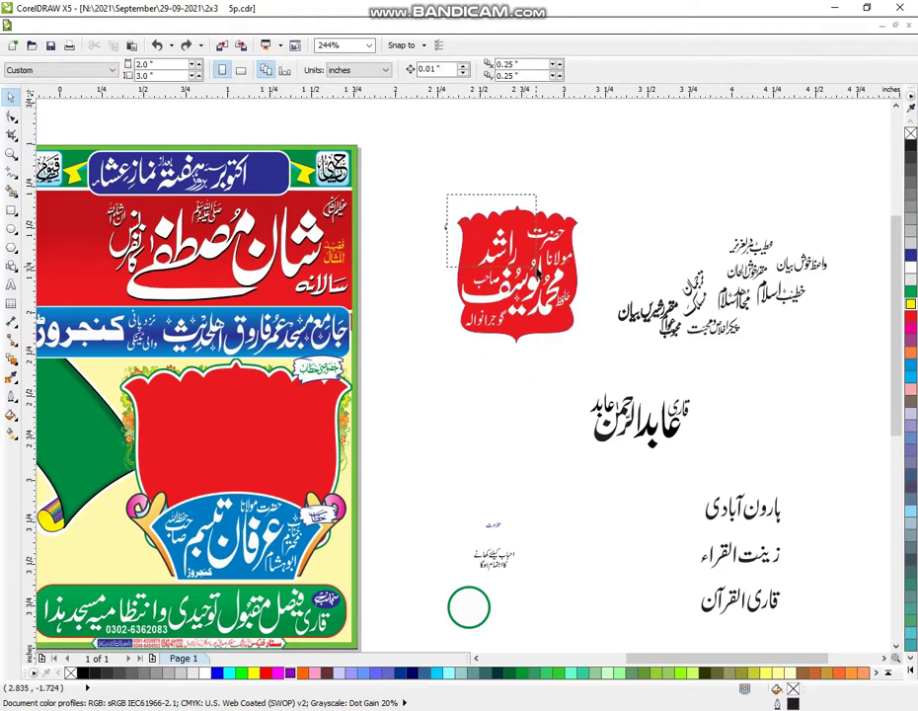
# Place راشد above the badge and the city name گوجرانوالہ below it
pyautogui.moveTo(536, 194); pyautogui.dragTo(446, 266)
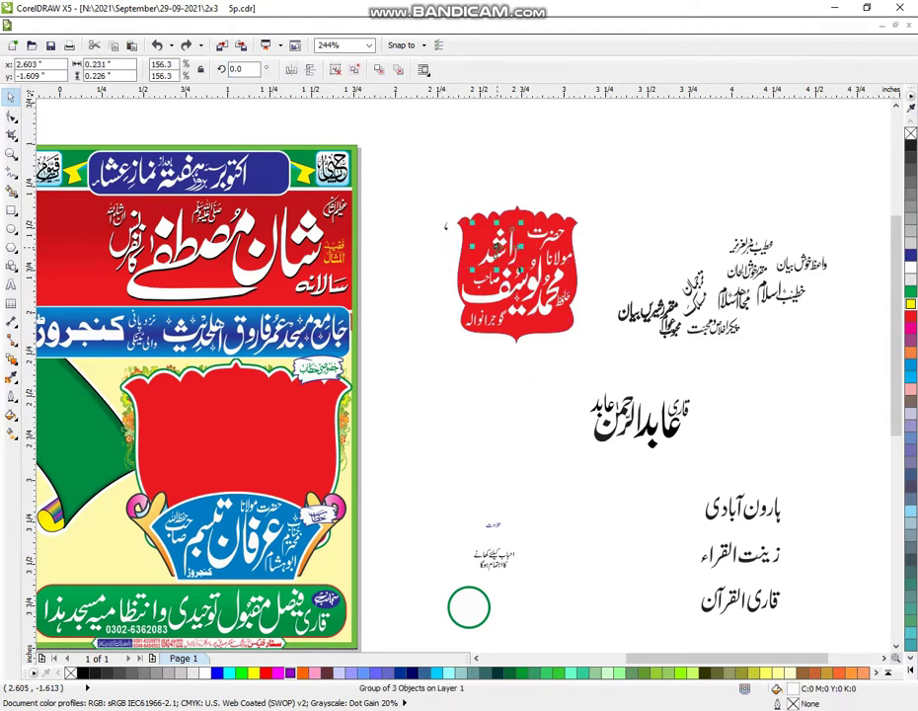
pyautogui.moveTo(506, 169); pyautogui.dragTo(507, 169)
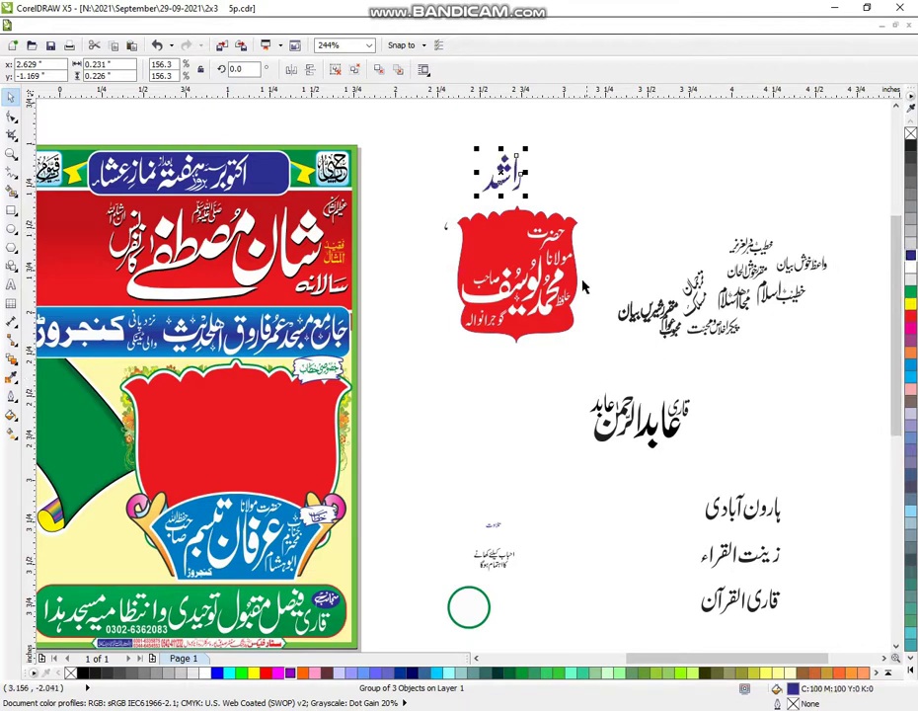
pyautogui.click(444, 380)
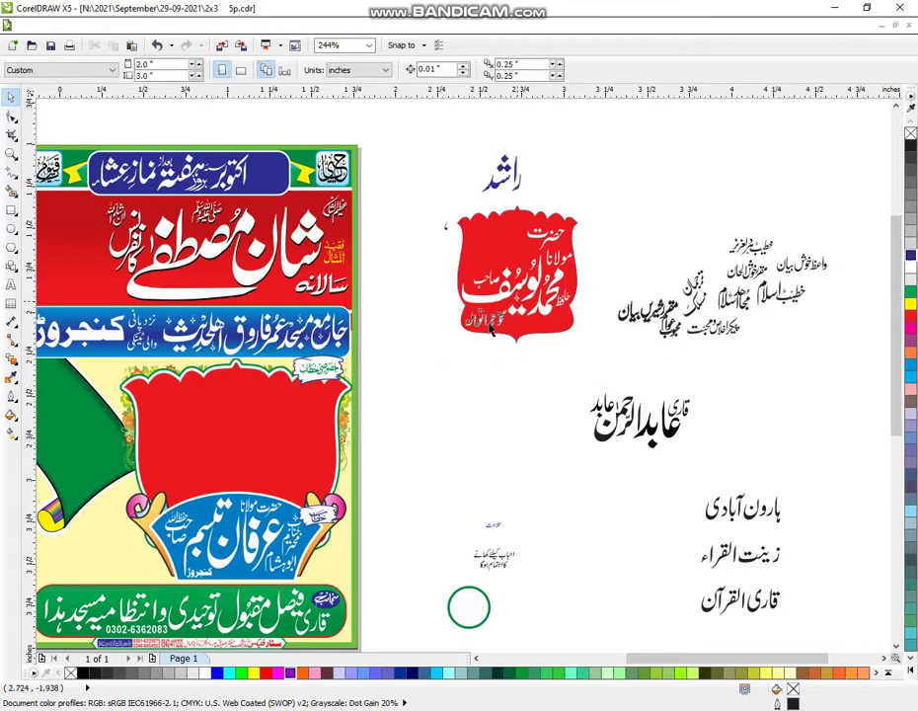
pyautogui.moveTo(521, 309); pyautogui.dragTo(475, 421)
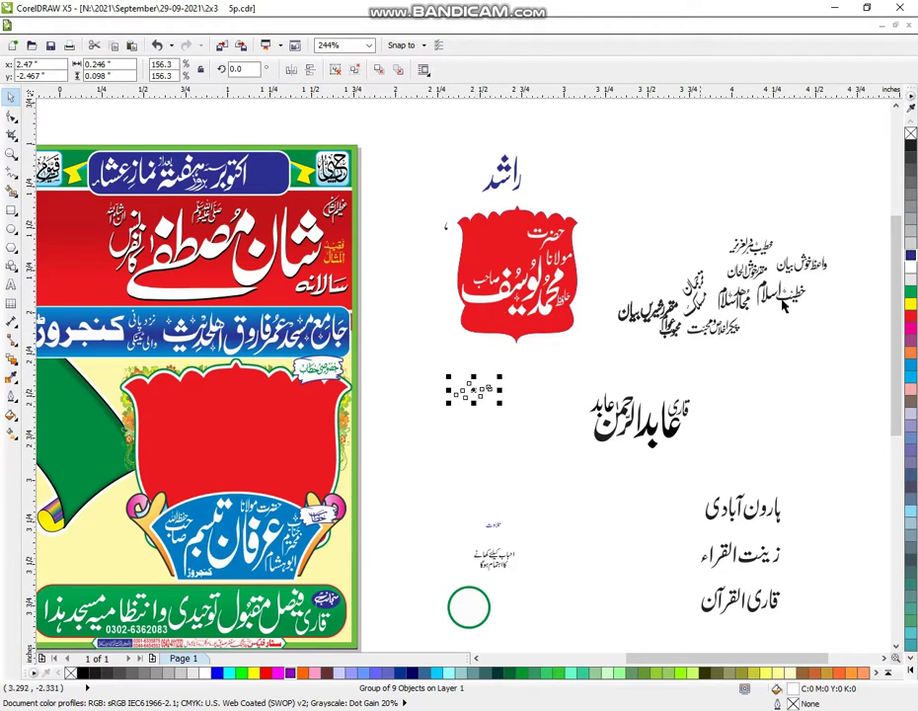
pyautogui.click(592, 208)
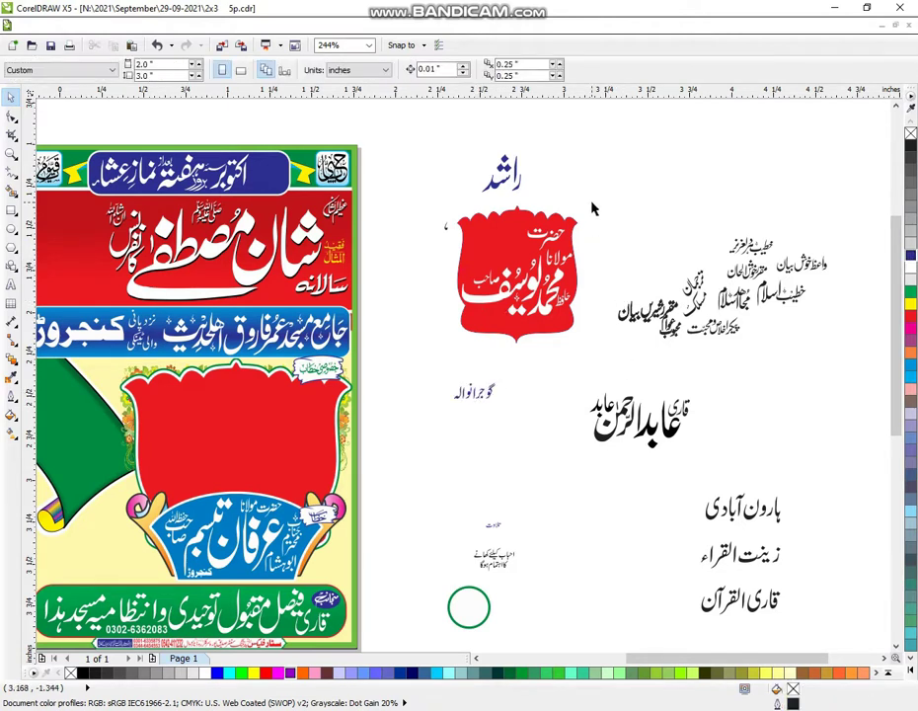
# Set حضرت beside راشد and move صاحب off the badge at about double size
pyautogui.moveTo(528, 277); pyautogui.dragTo(596, 171)
pyautogui.hotkey('ctrl', 'z')
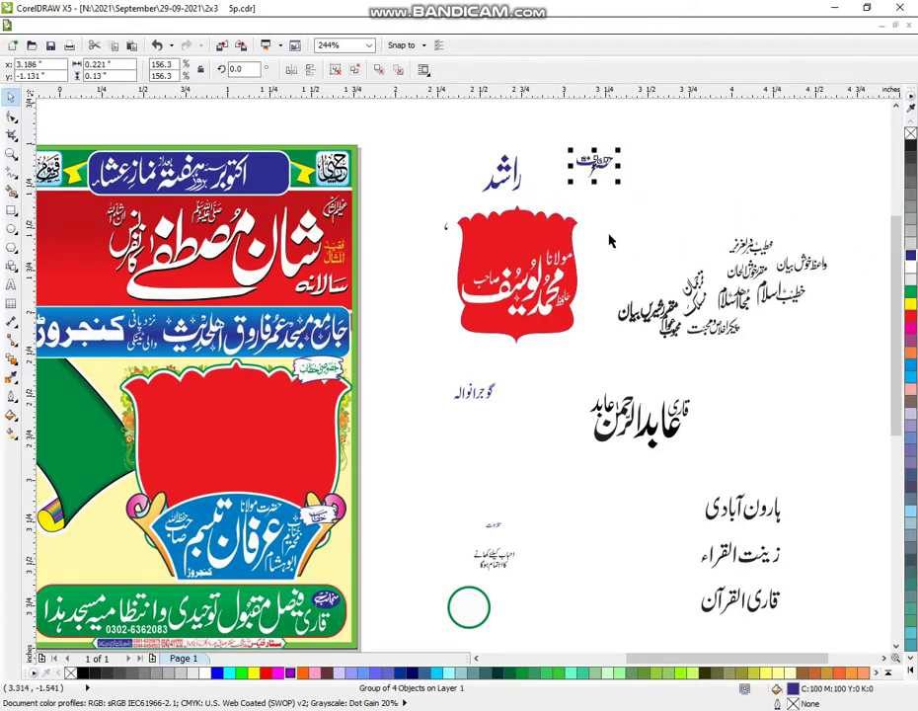
pyautogui.moveTo(607, 222); pyautogui.dragTo(606, 194)
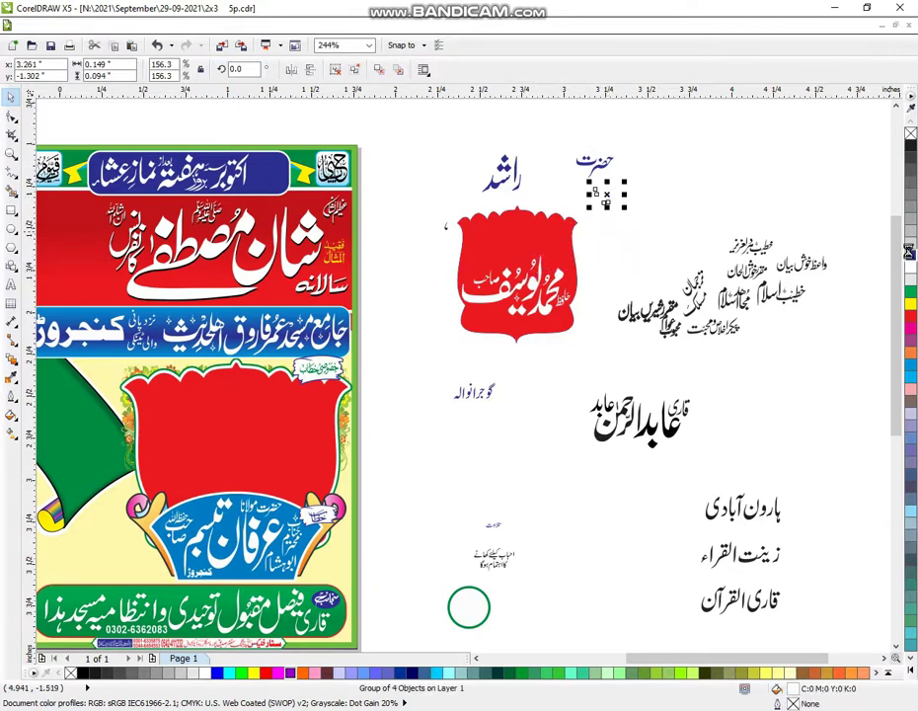
pyautogui.click(605, 263)
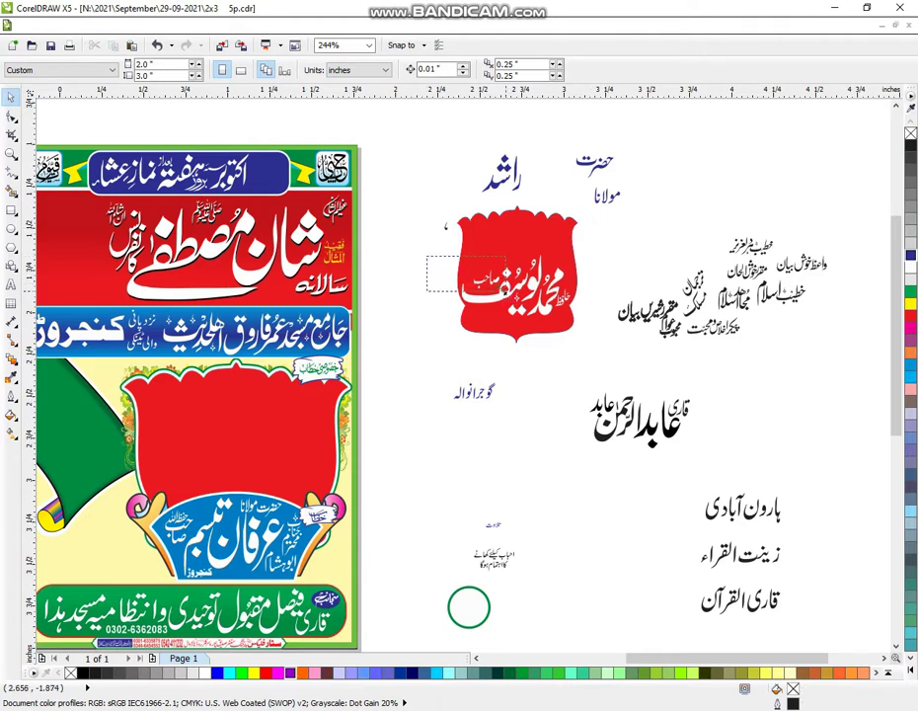
pyautogui.moveTo(505, 292); pyautogui.dragTo(620, 242)
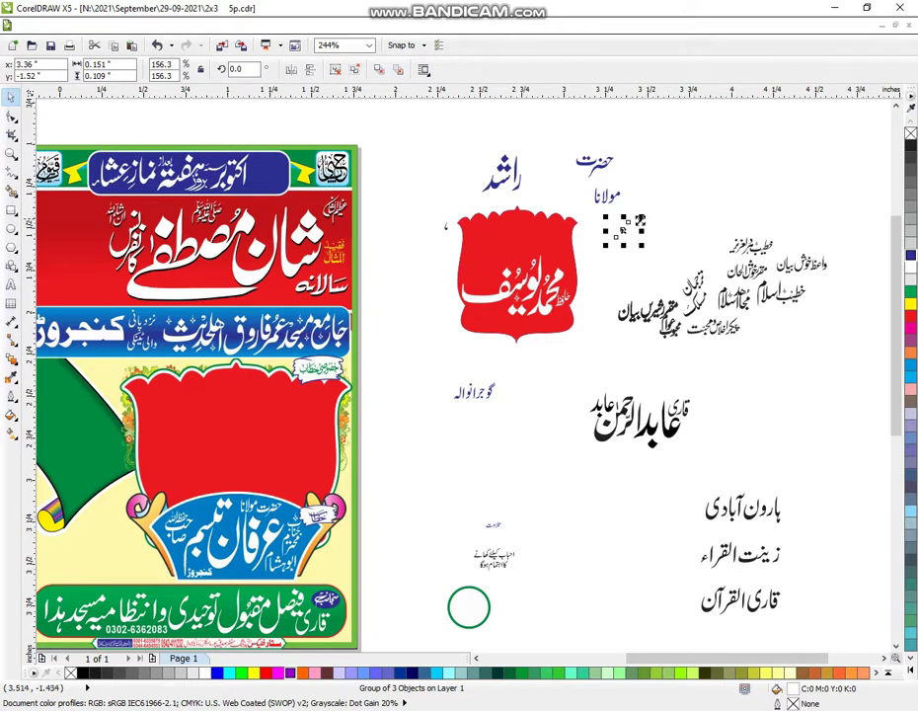
pyautogui.moveTo(640, 216)
pyautogui.mouseDown()
pyautogui.moveTo(655, 207)
pyautogui.moveTo(634, 221)
pyautogui.mouseUp()
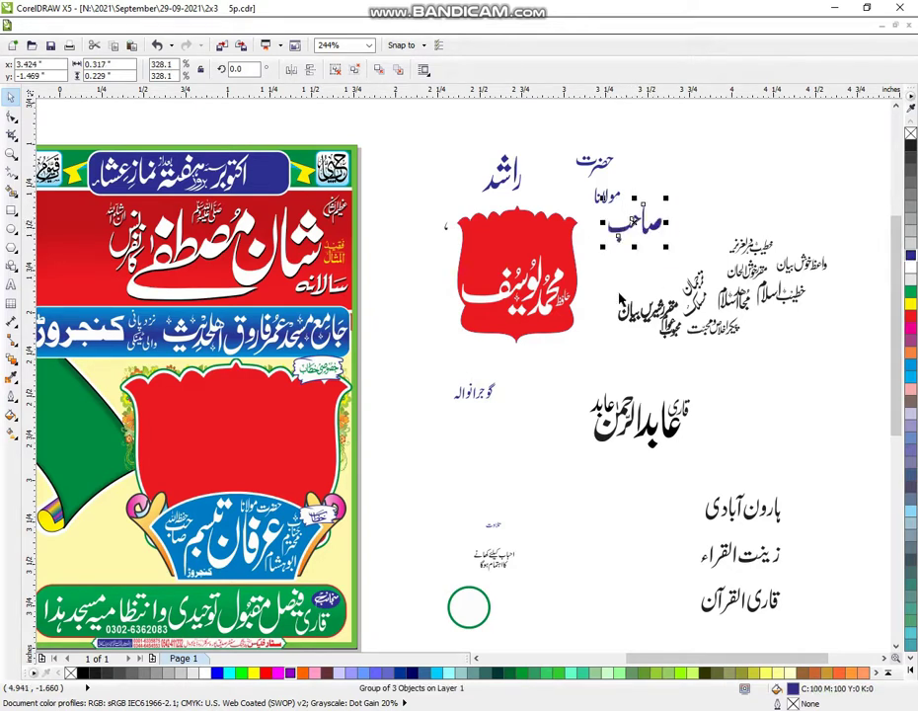
pyautogui.click(440, 204)
pyautogui.moveTo(425, 242); pyautogui.dragTo(580, 332)
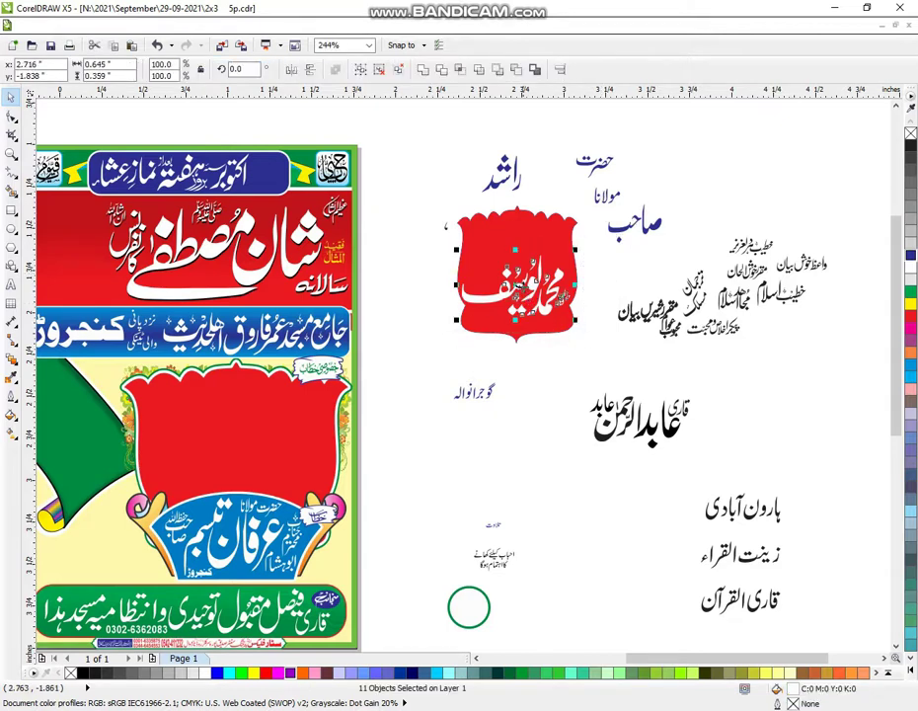
pyautogui.moveTo(521, 283); pyautogui.dragTo(722, 163)
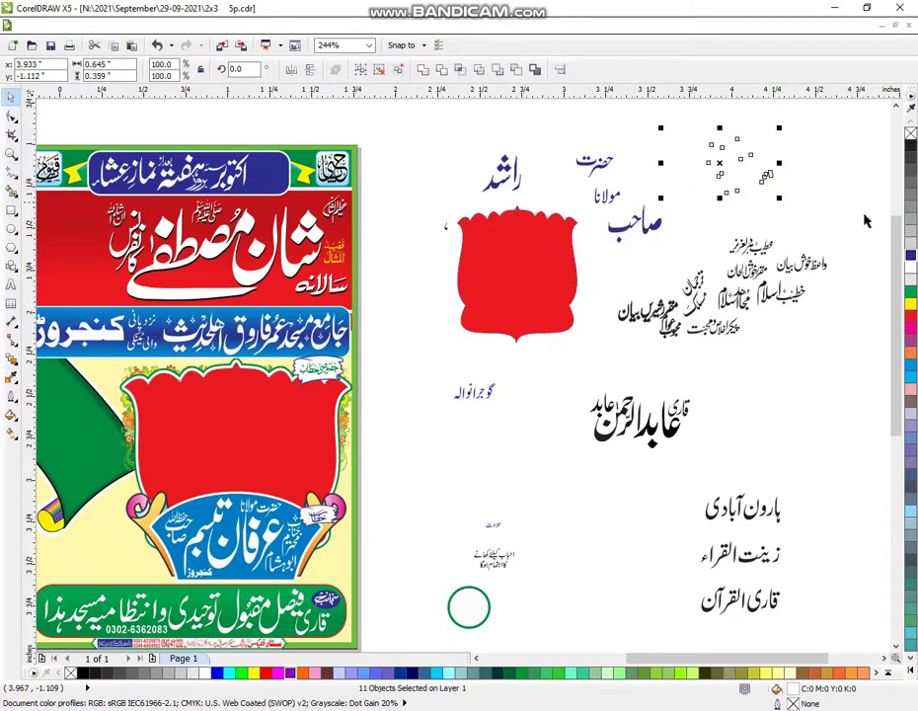
pyautogui.click(910, 258)
pyautogui.press('Escape')
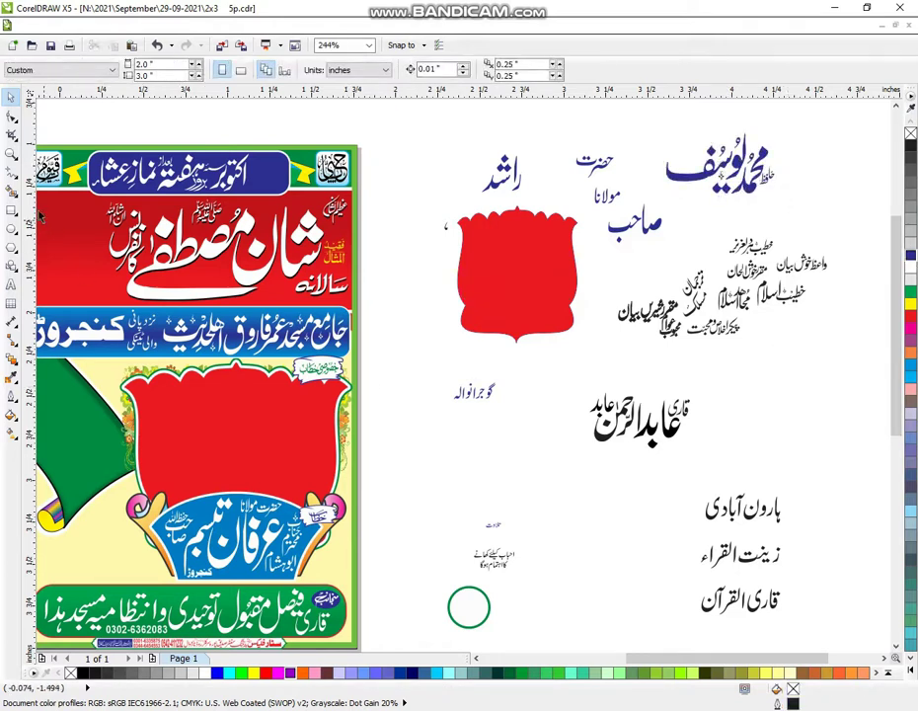
# Shift the green circle and small notes right, then move the blue name banner off the poster
pyautogui.scroll(-1, 155, 294)
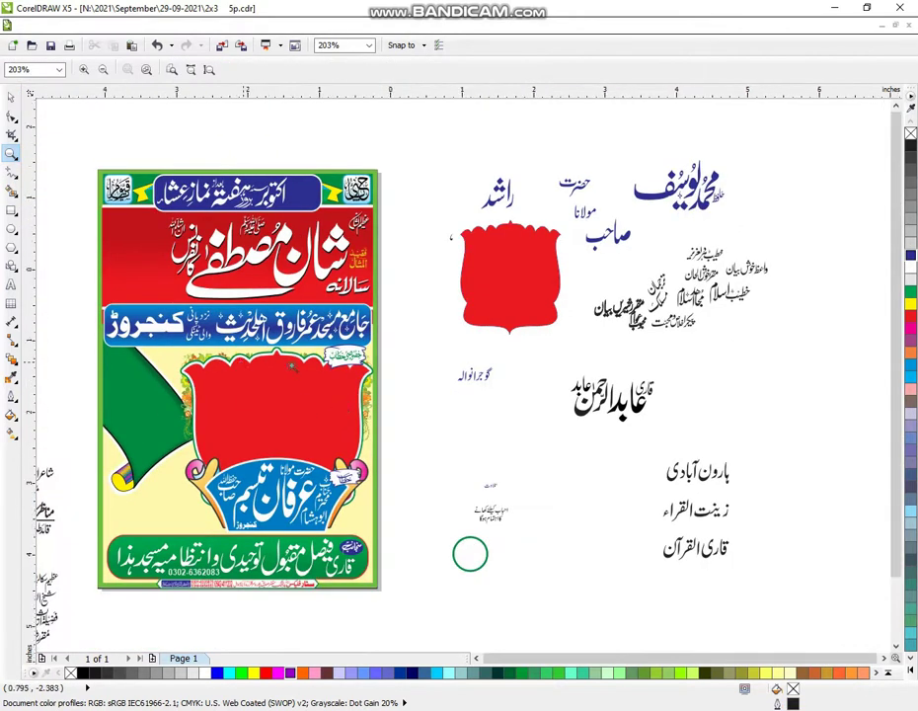
pyautogui.scroll(-2, 310, 332)
pyautogui.moveTo(654, 573); pyautogui.dragTo(655, 573)
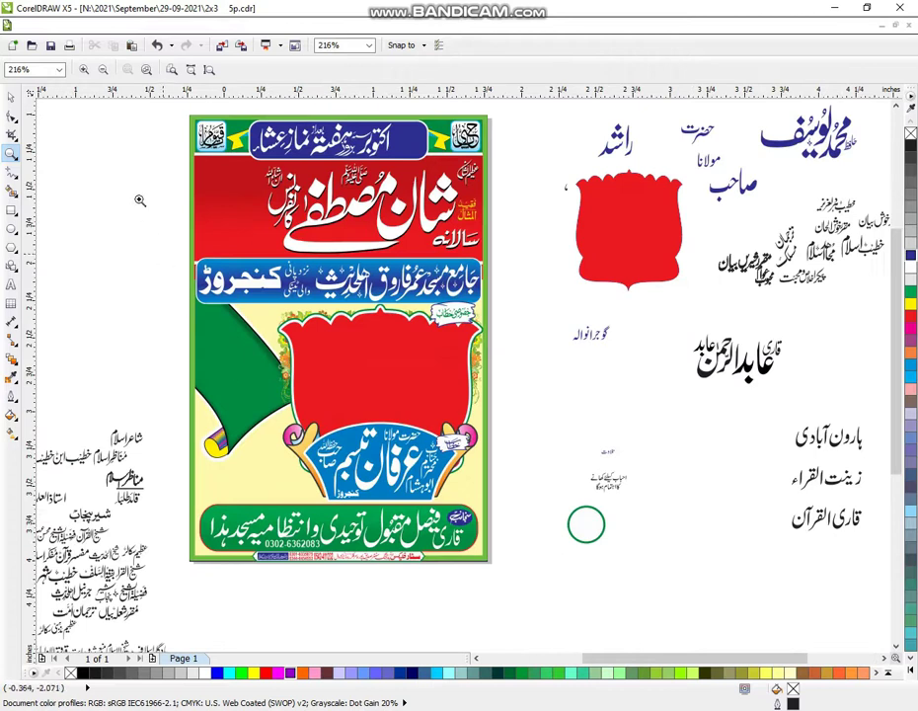
pyautogui.moveTo(101, 141); pyautogui.dragTo(748, 617)
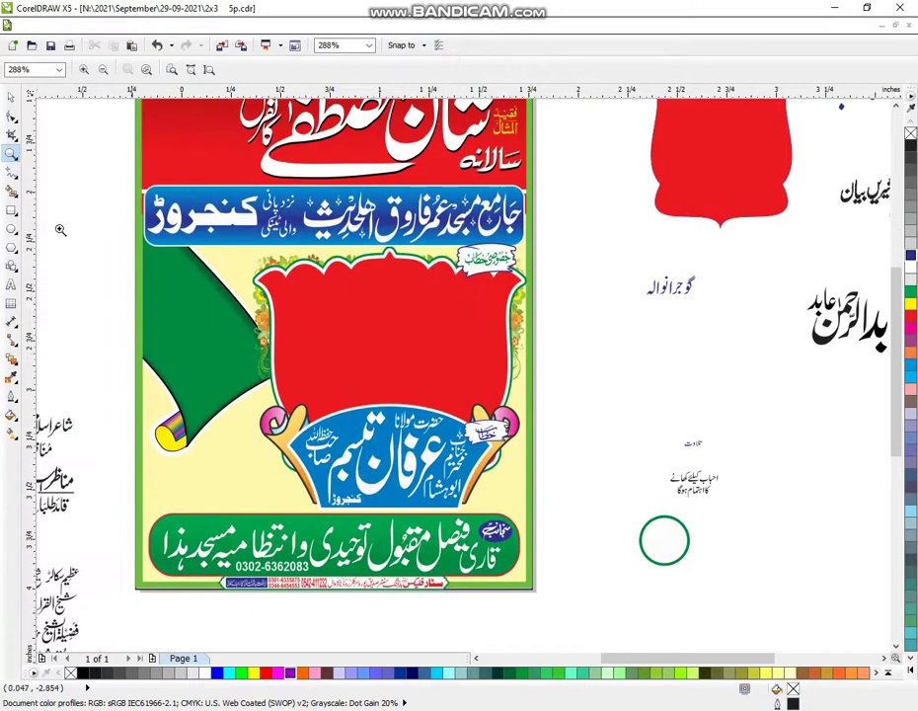
pyautogui.click(10, 96)
pyautogui.moveTo(728, 425); pyautogui.dragTo(632, 578)
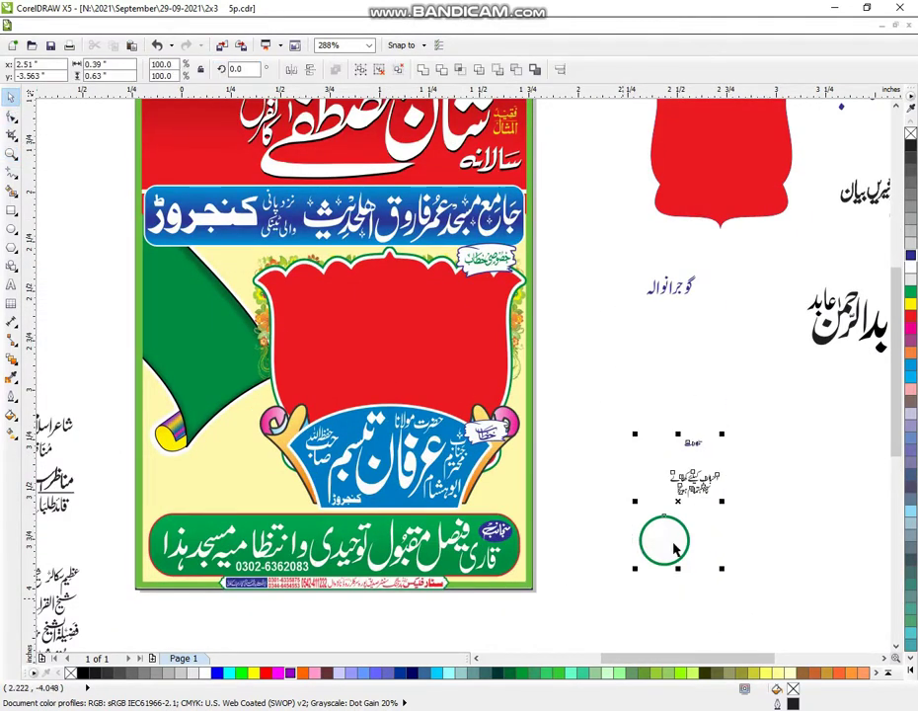
pyautogui.moveTo(671, 539); pyautogui.dragTo(774, 536)
pyautogui.moveTo(598, 385); pyautogui.dragTo(282, 511)
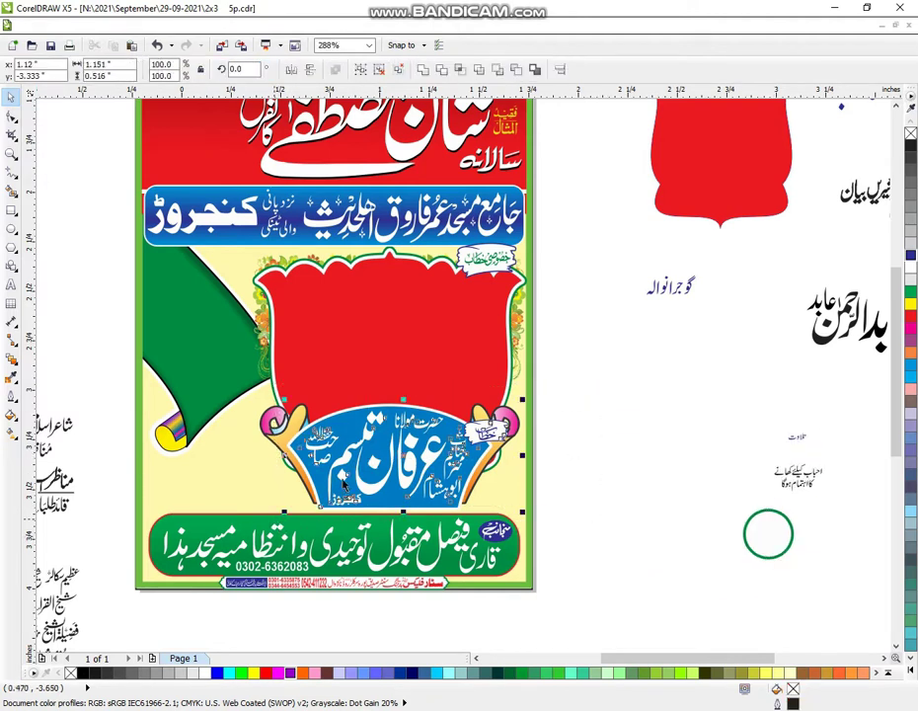
pyautogui.moveTo(355, 462); pyautogui.dragTo(624, 460)
# Group the banner pieces, shrink the leftover pink horn piece and reposition the red frame
pyautogui.hotkey('ctrl', 'g')
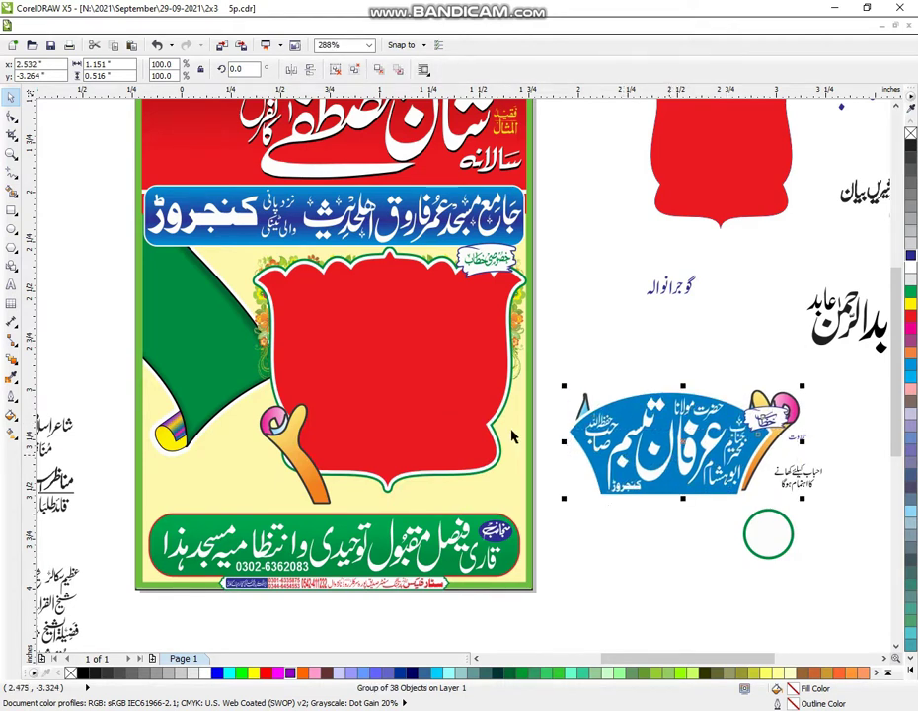
pyautogui.click(294, 456)
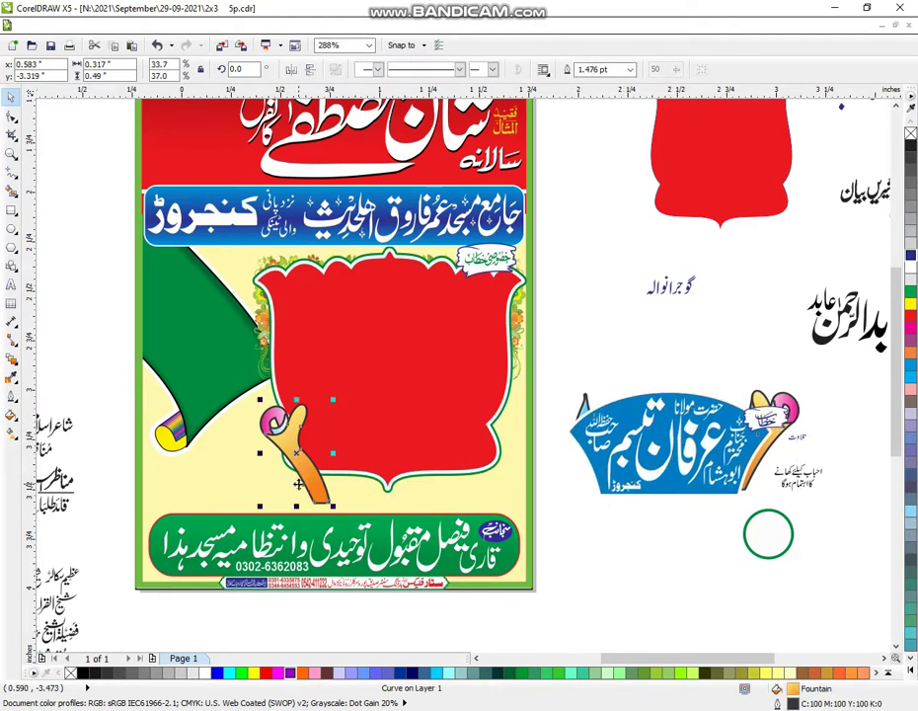
pyautogui.moveTo(333, 506); pyautogui.dragTo(297, 422)
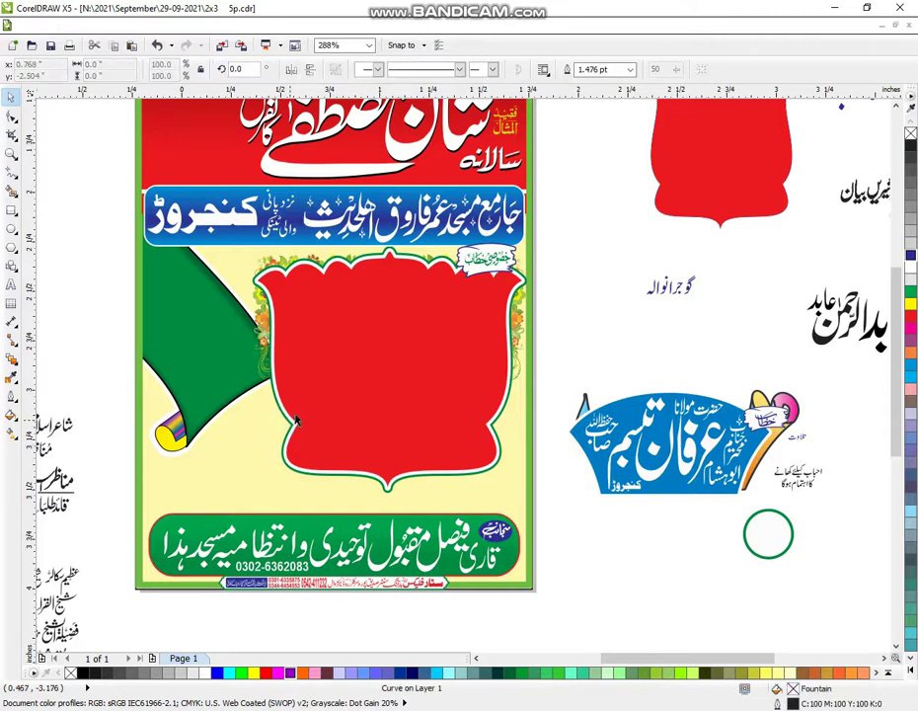
pyautogui.click(318, 368)
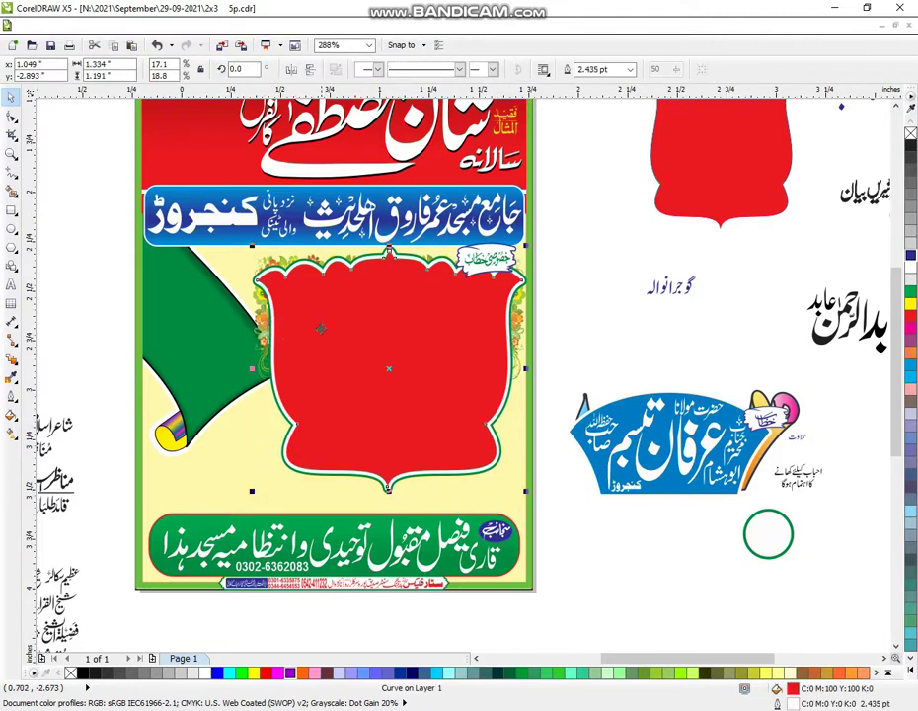
pyautogui.moveTo(318, 368); pyautogui.dragTo(323, 385)
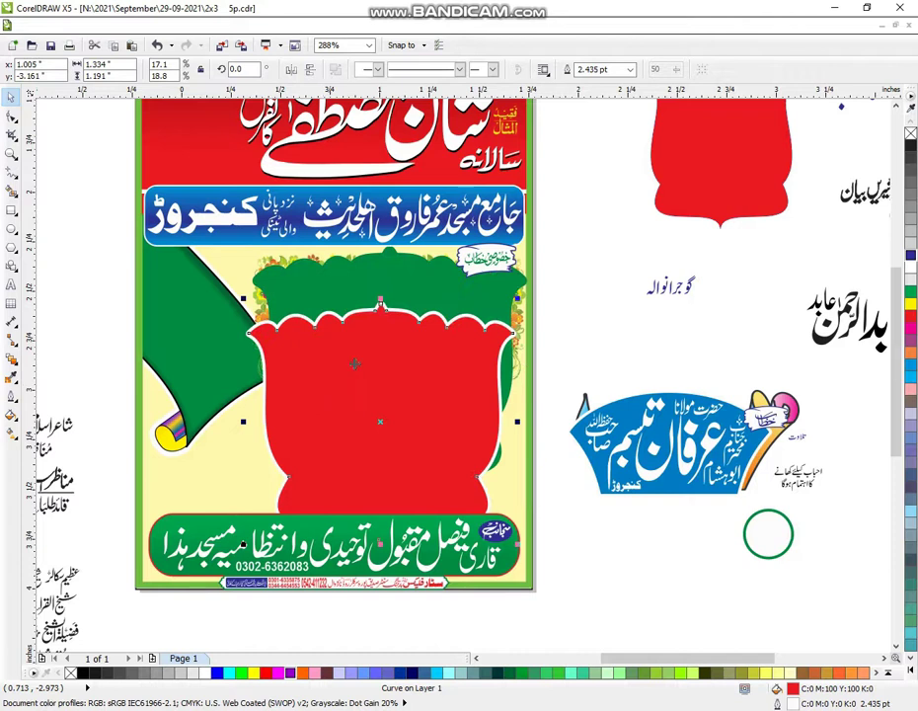
# Delete the green shape and floral image above the red frame and move the green label off the poster
pyautogui.click(360, 279)
pyautogui.press('Delete')
pyautogui.click(334, 280)
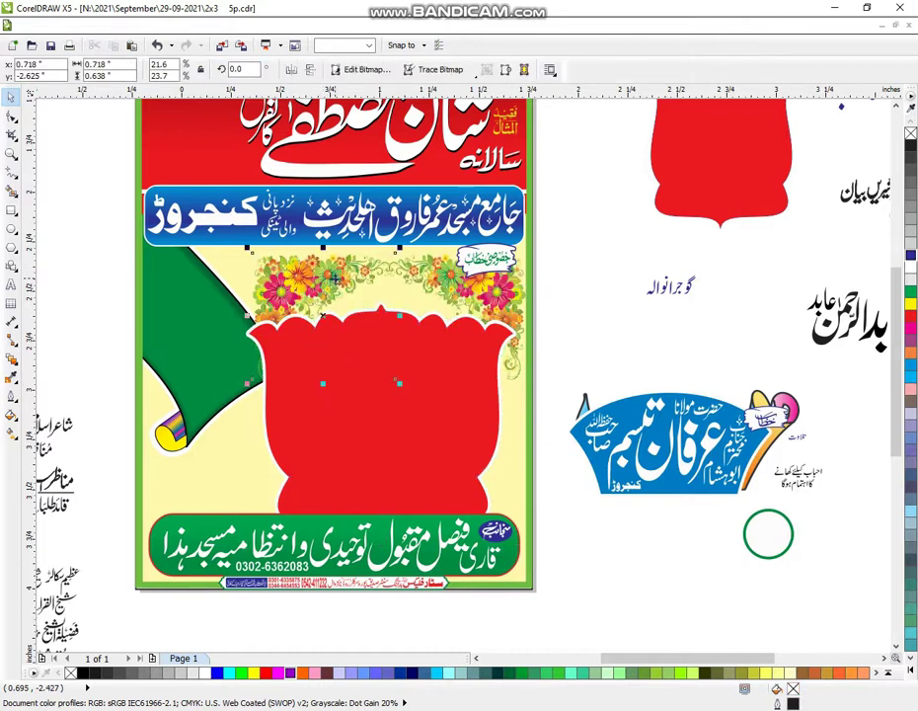
pyautogui.press('Delete')
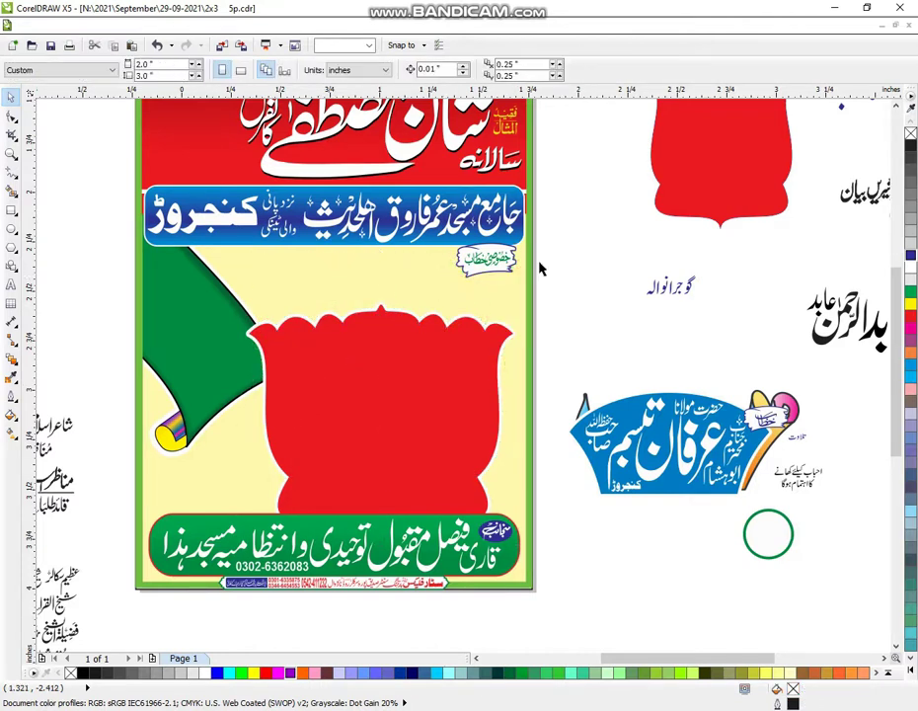
pyautogui.moveTo(571, 235); pyautogui.dragTo(707, 338)
# Shrink the red frame to about 70% and position it beneath the blue banner
pyautogui.click(449, 381)
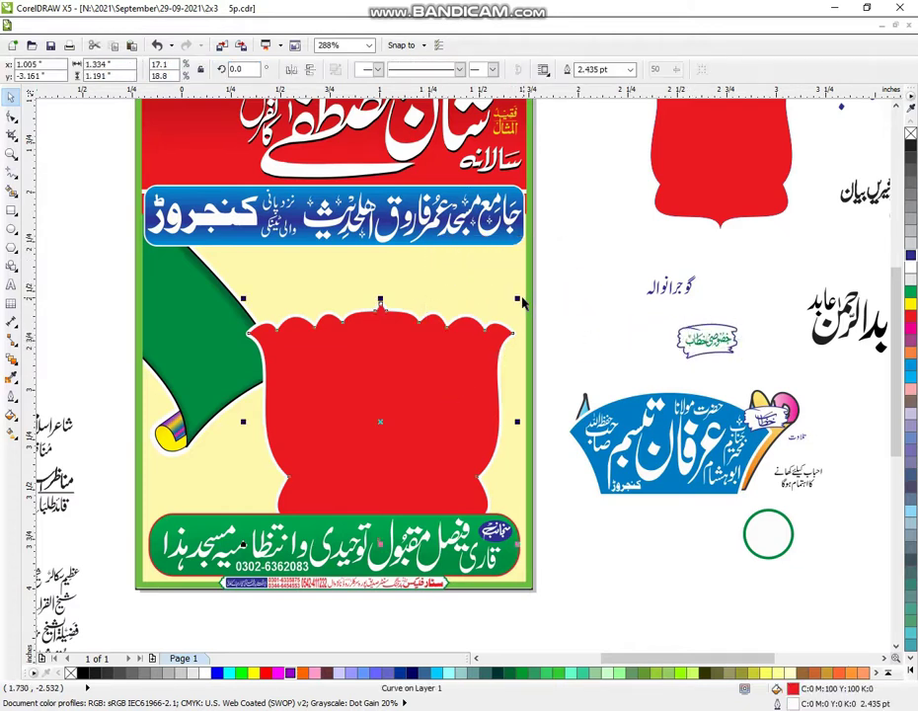
pyautogui.moveTo(523, 303); pyautogui.dragTo(477, 316)
pyautogui.moveTo(407, 332); pyautogui.dragTo(455, 303)
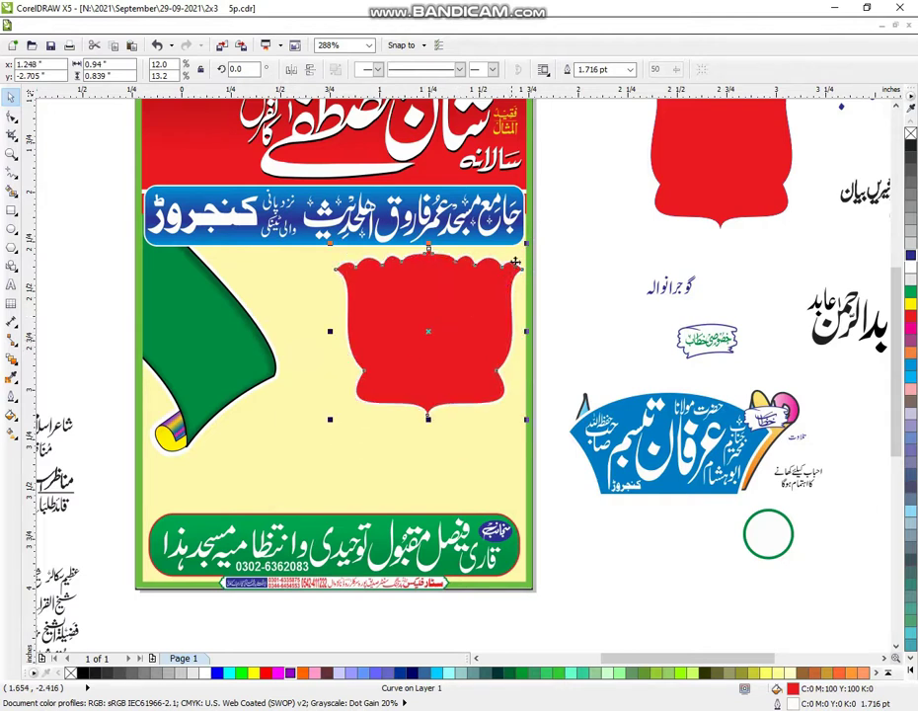
pyautogui.moveTo(525, 242); pyautogui.dragTo(501, 263)
pyautogui.moveTo(455, 336); pyautogui.dragTo(277, 320)
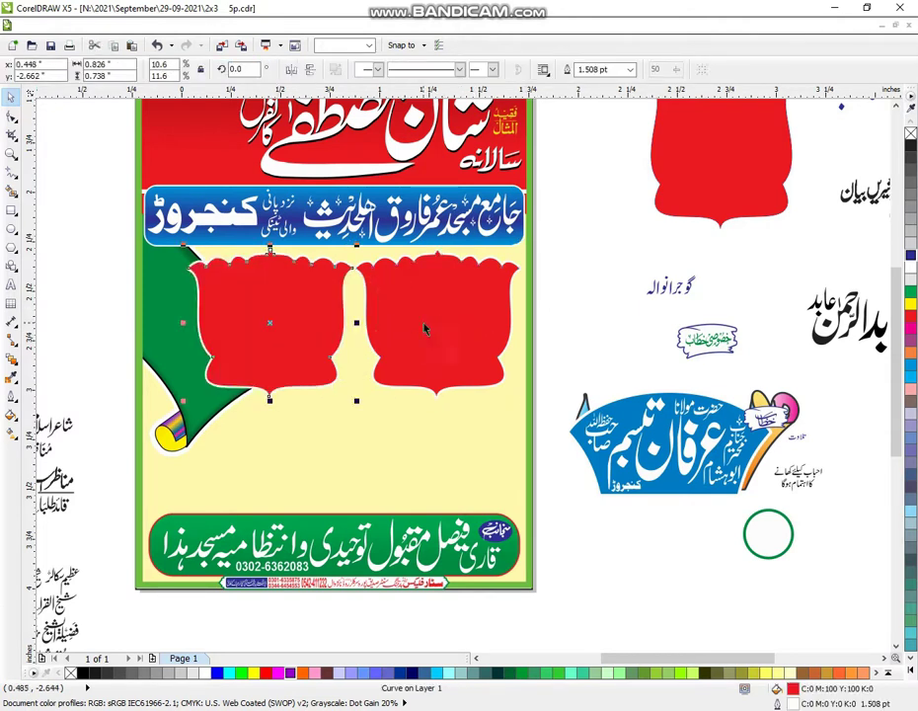
# Place a copy of the red frame to its left, forming a side-by-side pair
pyautogui.keyDown('shift'); pyautogui.click(399, 329); pyautogui.keyUp('shift')
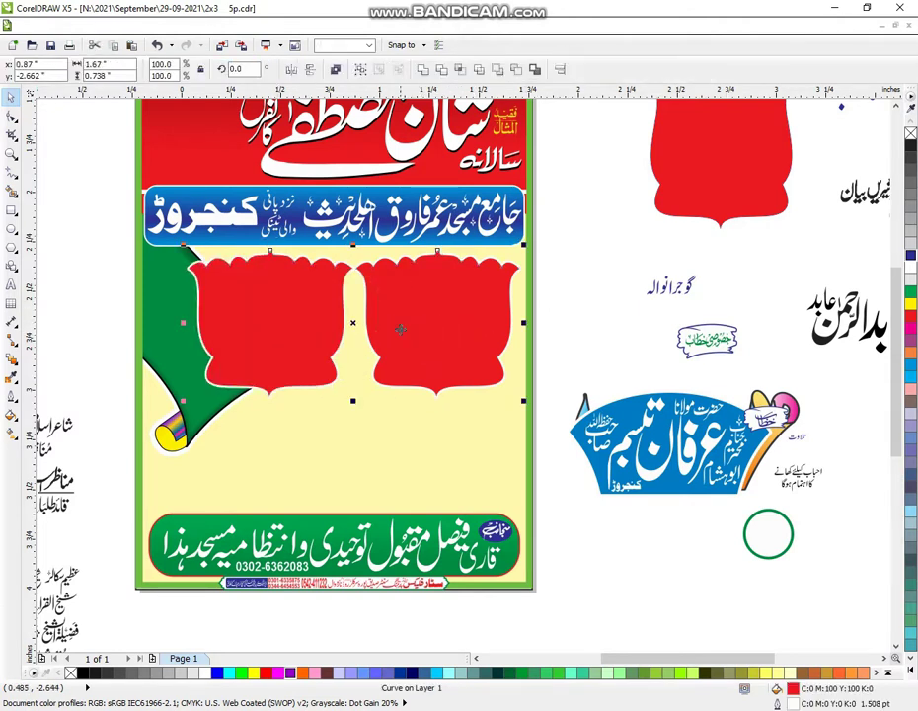
pyautogui.click(605, 258)
pyautogui.moveTo(605, 257); pyautogui.dragTo(368, 350)
pyautogui.click(456, 334)
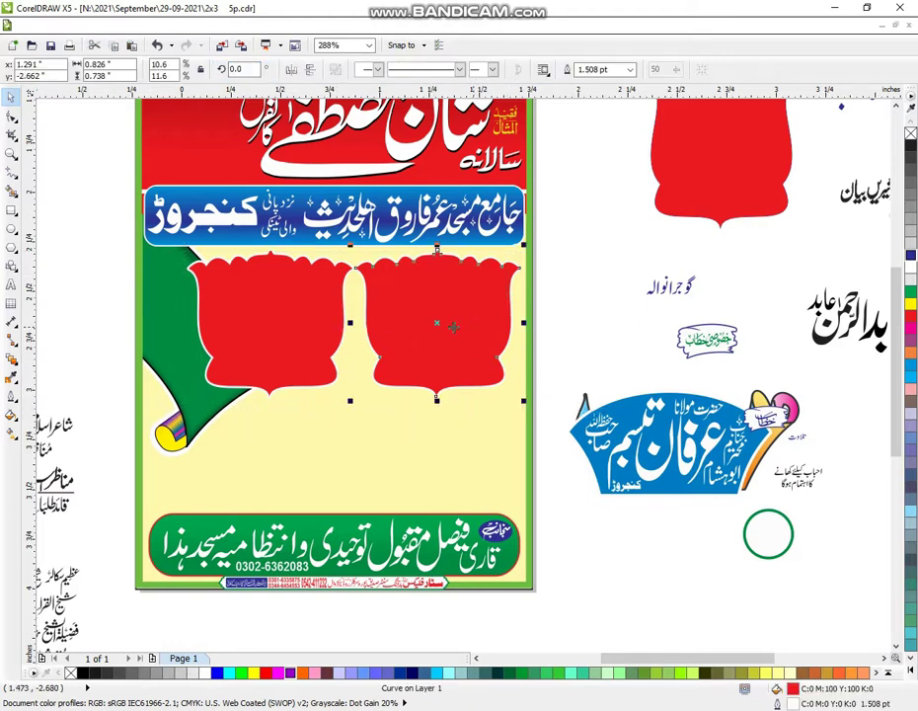
pyautogui.keyDown('shift'); pyautogui.click(276, 339); pyautogui.keyUp('shift')
pyautogui.click(174, 315)
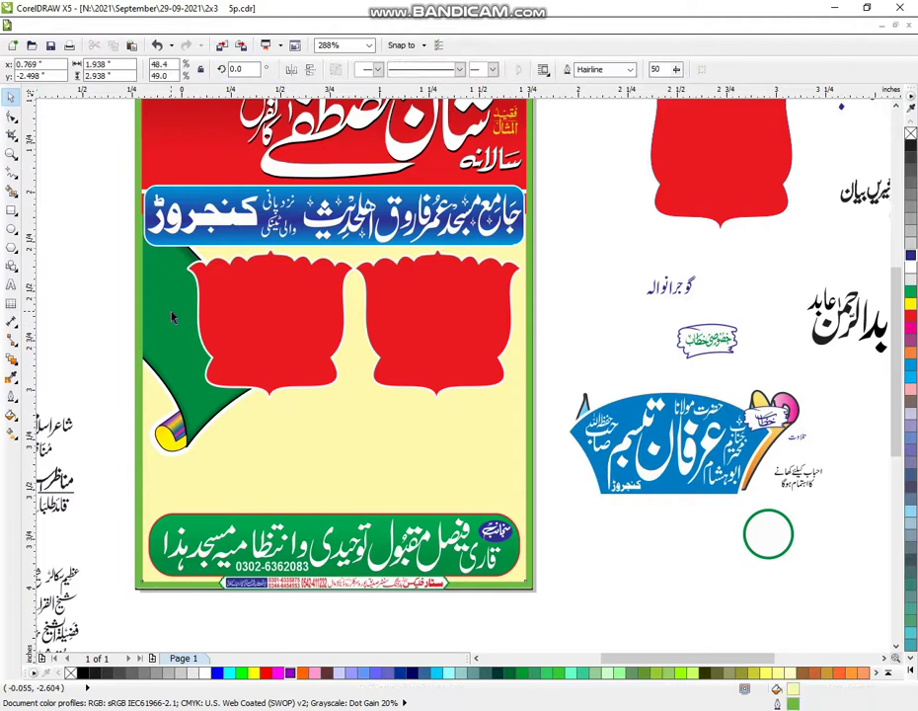
# Edit the background PowerClip contents, delete the bent green ribbon, and finish editing
pyautogui.rightClick(173, 314)
pyautogui.click(206, 332)
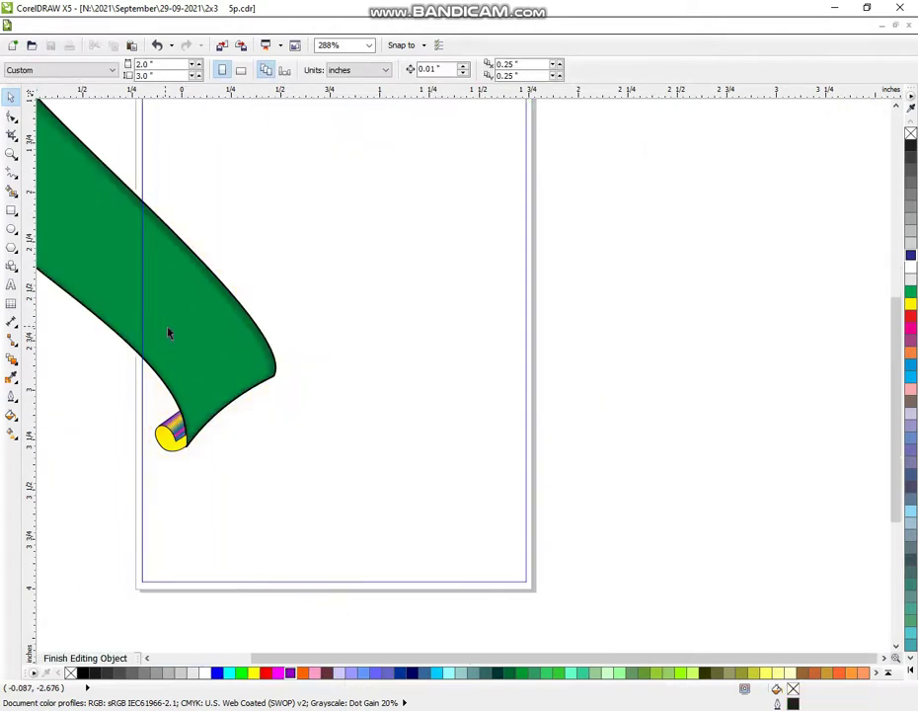
pyautogui.click(11, 153)
pyautogui.scroll(-1, 214, 323)
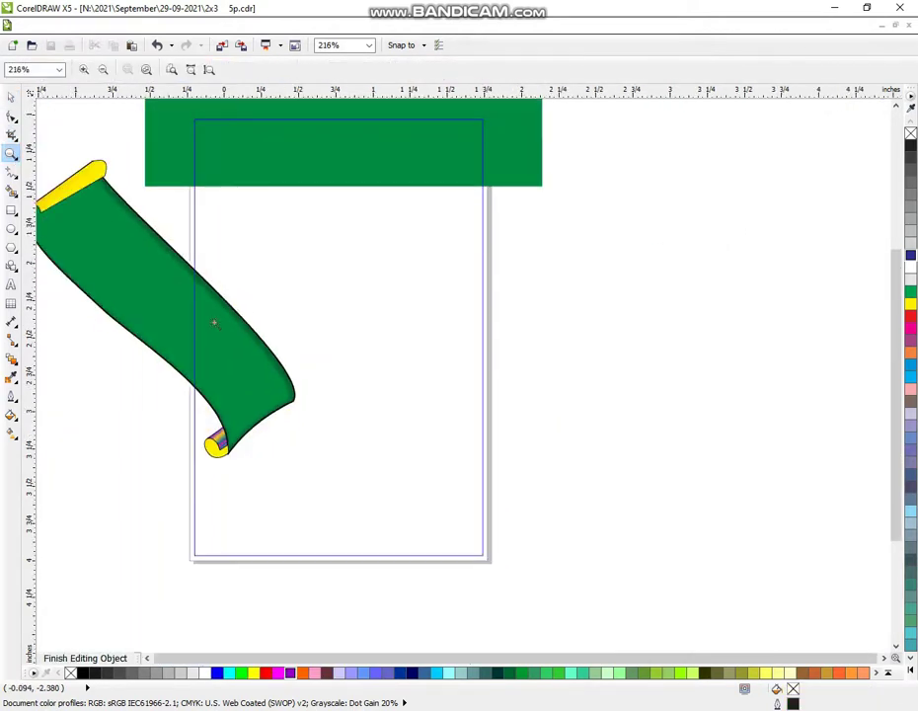
pyautogui.click(10, 97)
pyautogui.click(165, 351)
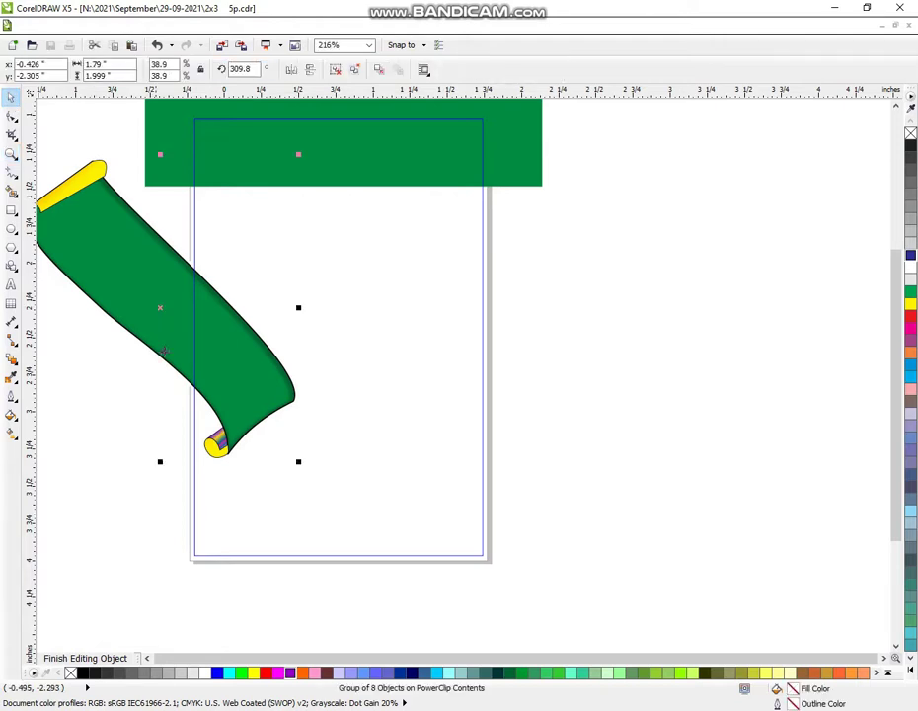
pyautogui.press('Delete')
pyautogui.rightClick(312, 150)
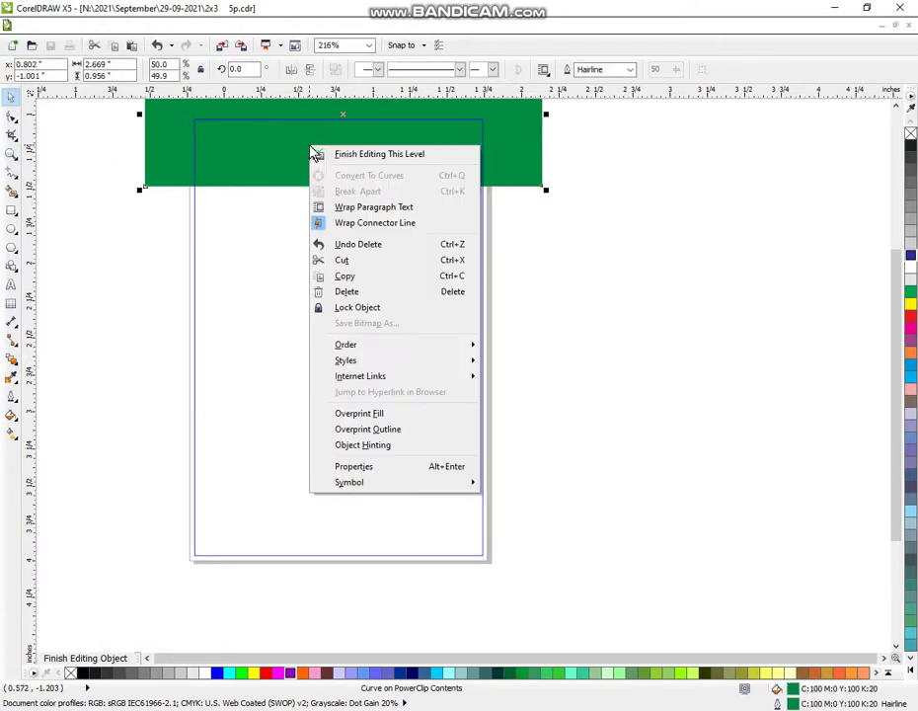
pyautogui.click(338, 155)
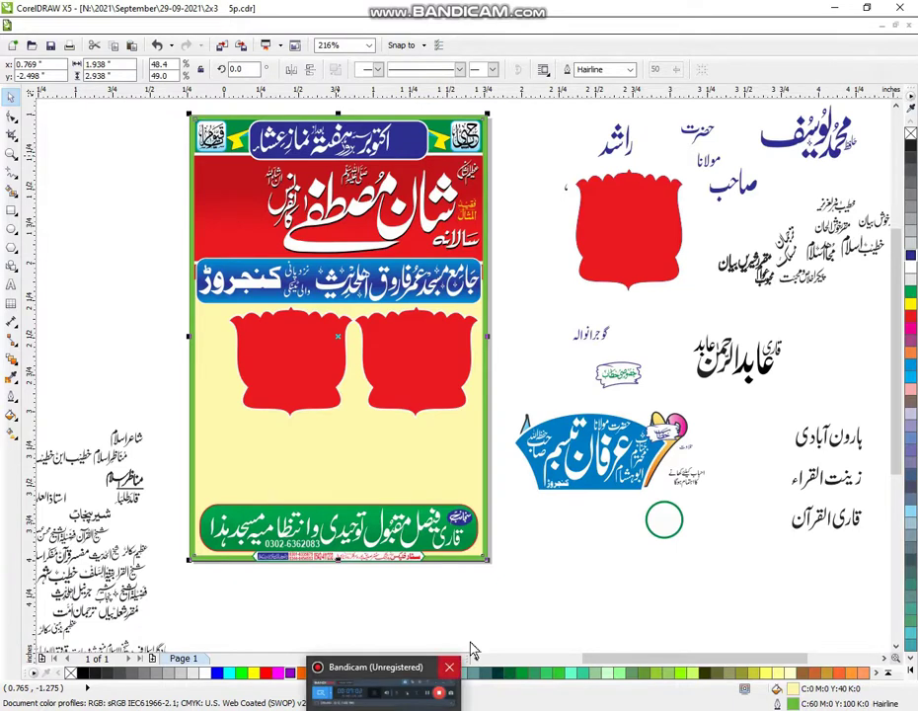
# Zoom in on the poster and nudge the two red frames slightly left
pyautogui.click(151, 339)
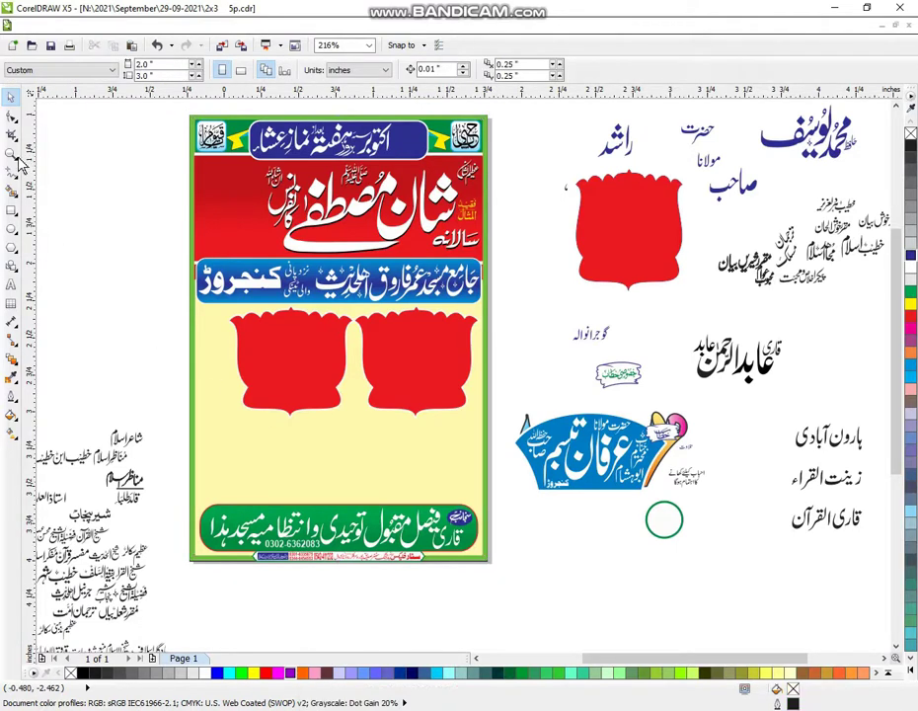
pyautogui.press('F3')
pyautogui.moveTo(297, 369); pyautogui.dragTo(607, 534)
pyautogui.moveTo(276, 199); pyautogui.dragTo(713, 601)
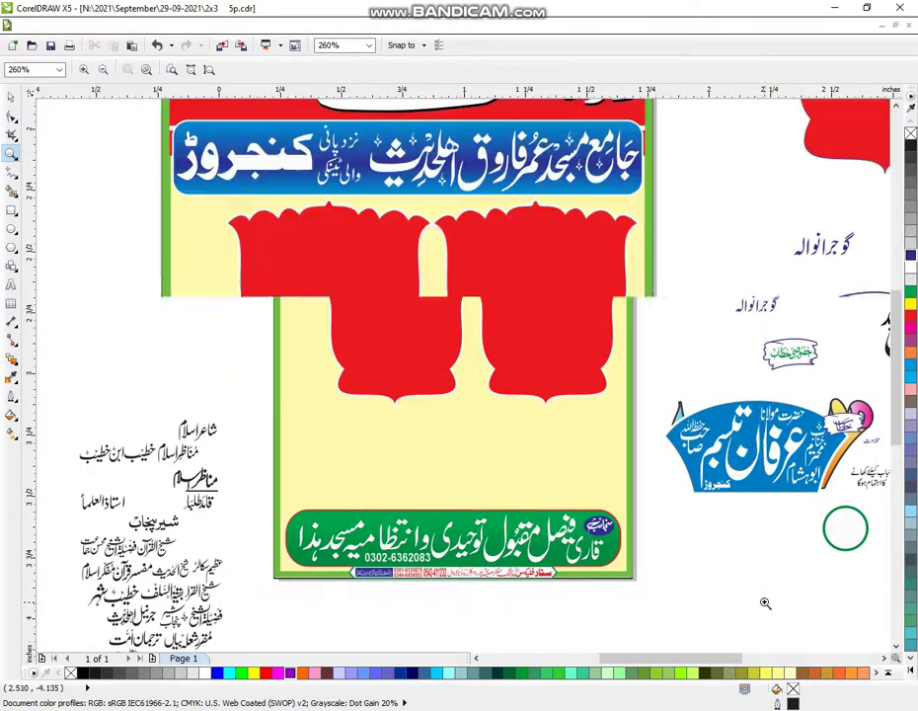
pyautogui.click(11, 101)
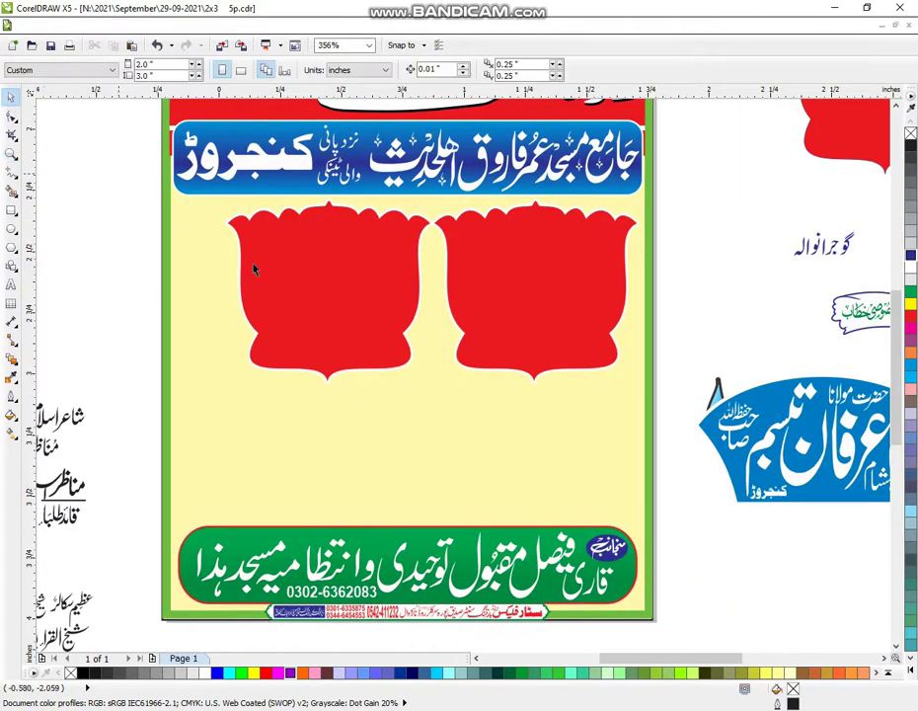
pyautogui.click(545, 318)
pyautogui.moveTo(520, 311); pyautogui.dragTo(438, 464)
pyautogui.click(729, 278)
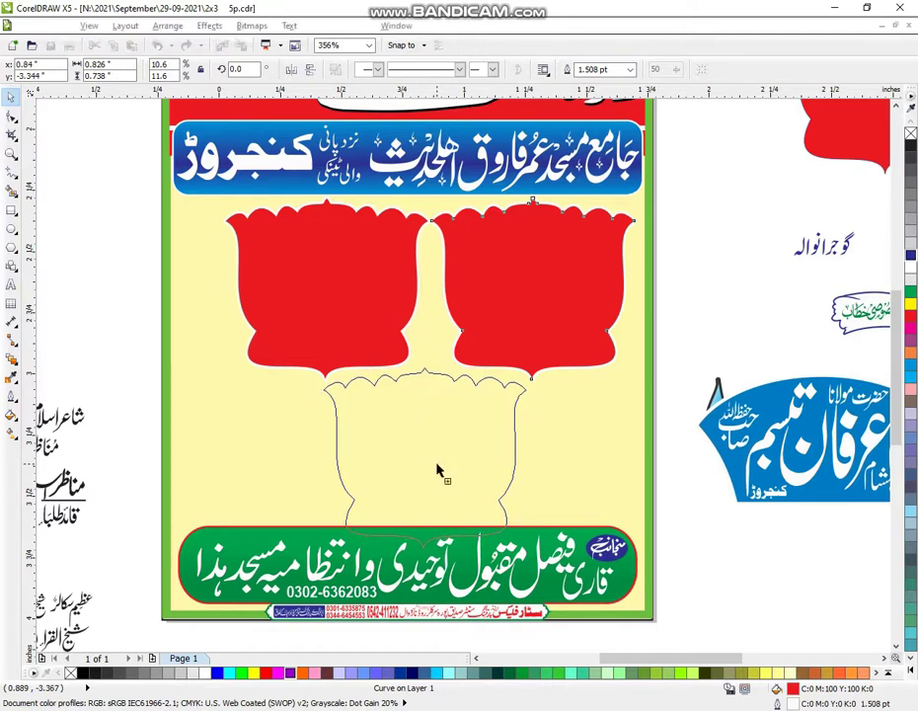
# Add a third red frame centred below the pair, then scale and stretch all three
pyautogui.keyDown('shift'); pyautogui.click(492, 290); pyautogui.keyUp('shift')
pyautogui.keyDown('shift'); pyautogui.click(375, 286); pyautogui.keyUp('shift')
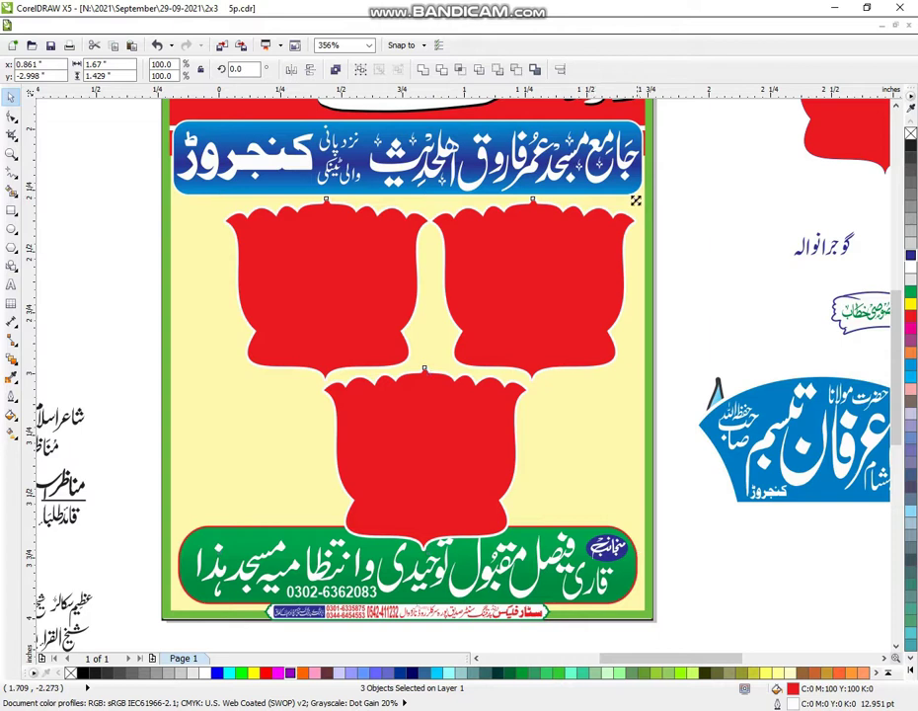
pyautogui.moveTo(638, 196); pyautogui.dragTo(615, 206)
pyautogui.moveTo(520, 274); pyautogui.dragTo(519, 262)
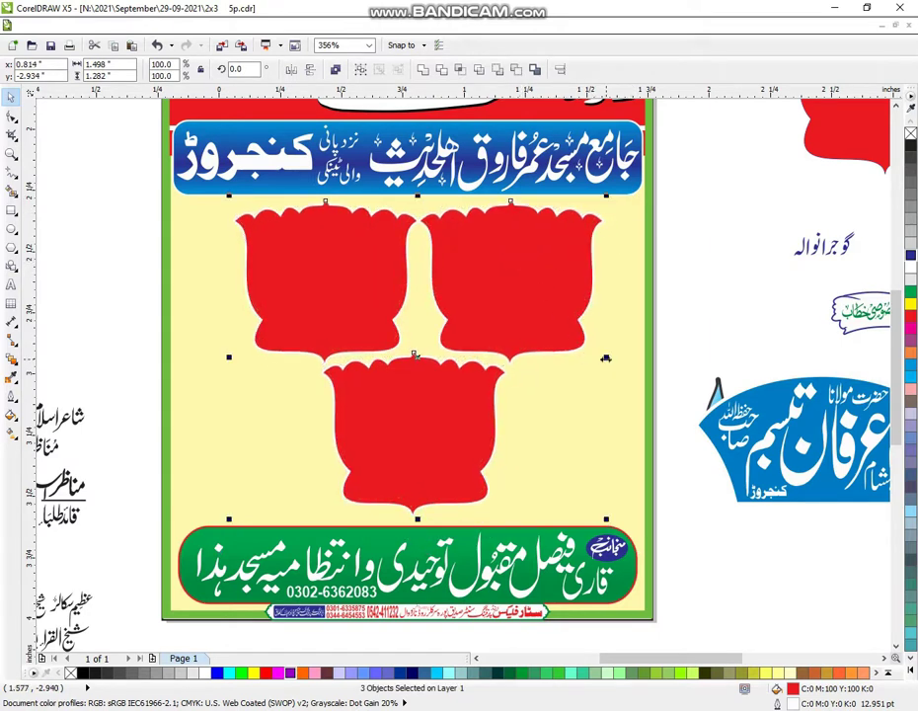
pyautogui.moveTo(605, 358); pyautogui.dragTo(551, 304)
pyautogui.moveTo(627, 354); pyautogui.dragTo(633, 353)
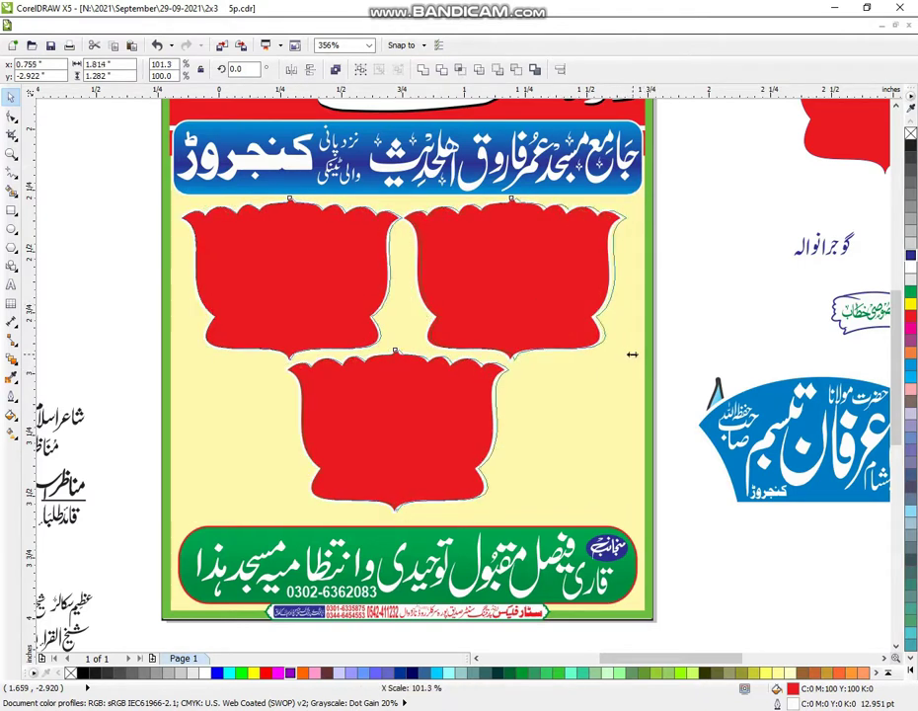
pyautogui.moveTo(405, 517); pyautogui.dragTo(416, 479)
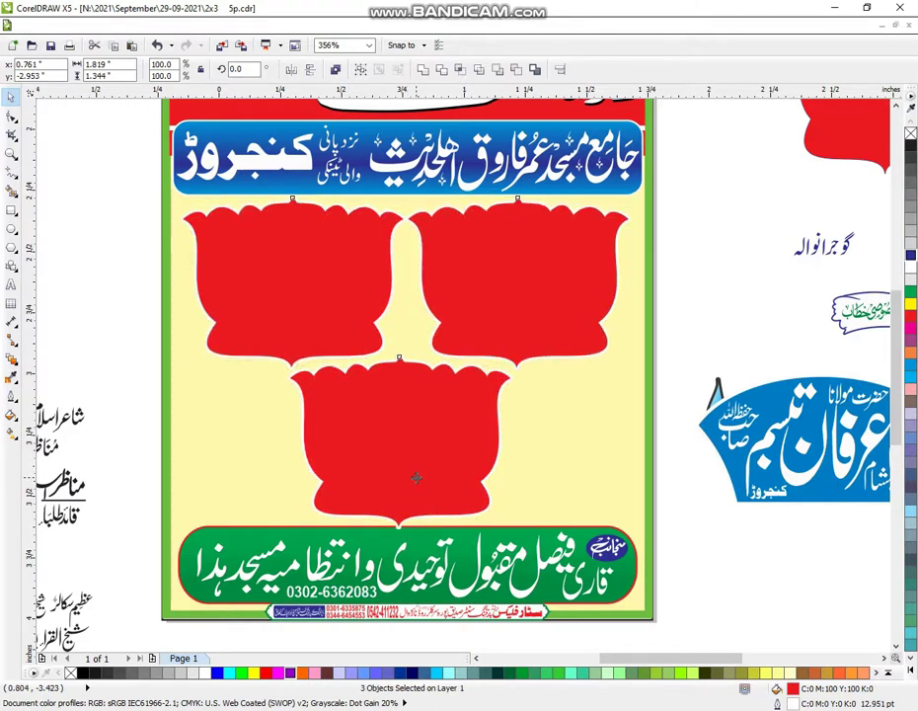
pyautogui.click(418, 483)
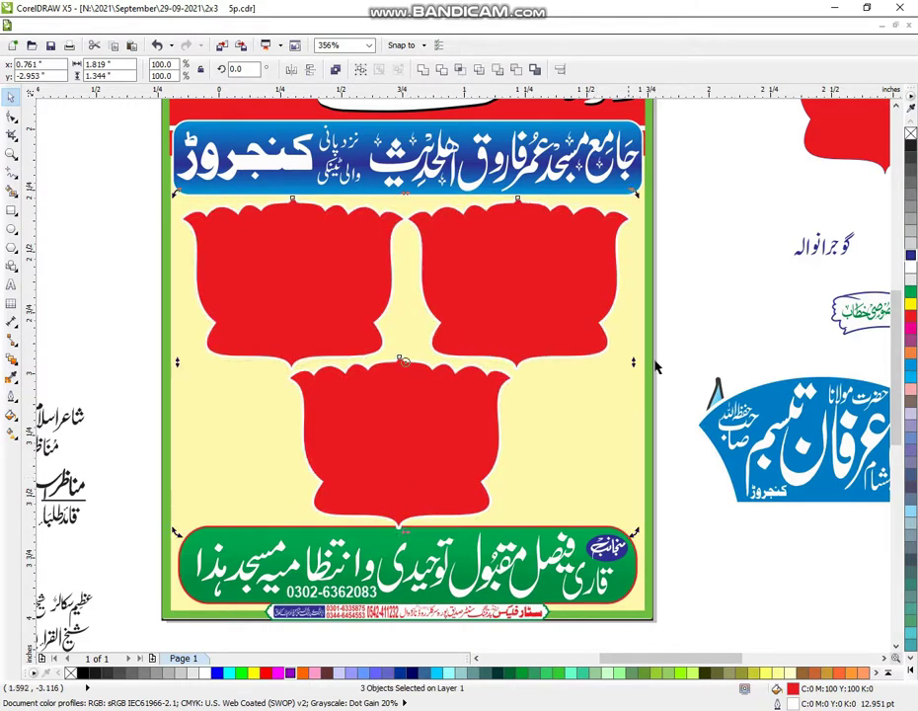
pyautogui.click(694, 314)
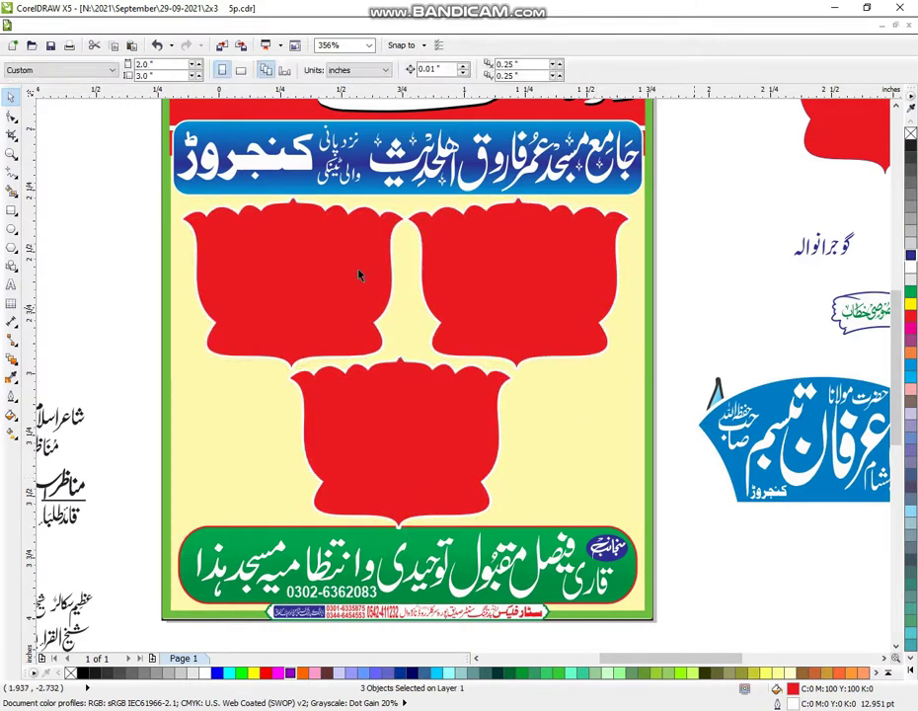
# Draw an ellipse beside the lower red frame and fill it blue
pyautogui.click(11, 153)
pyautogui.scroll(-3, 456, 366)
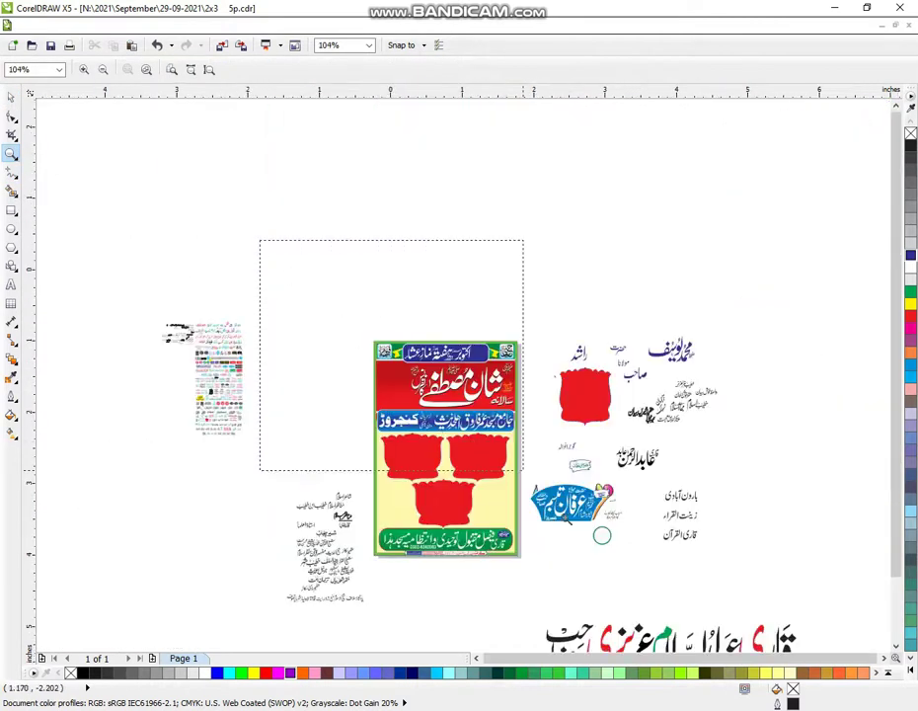
pyautogui.scroll(1, 655, 613)
pyautogui.moveTo(222, 202); pyautogui.dragTo(691, 607)
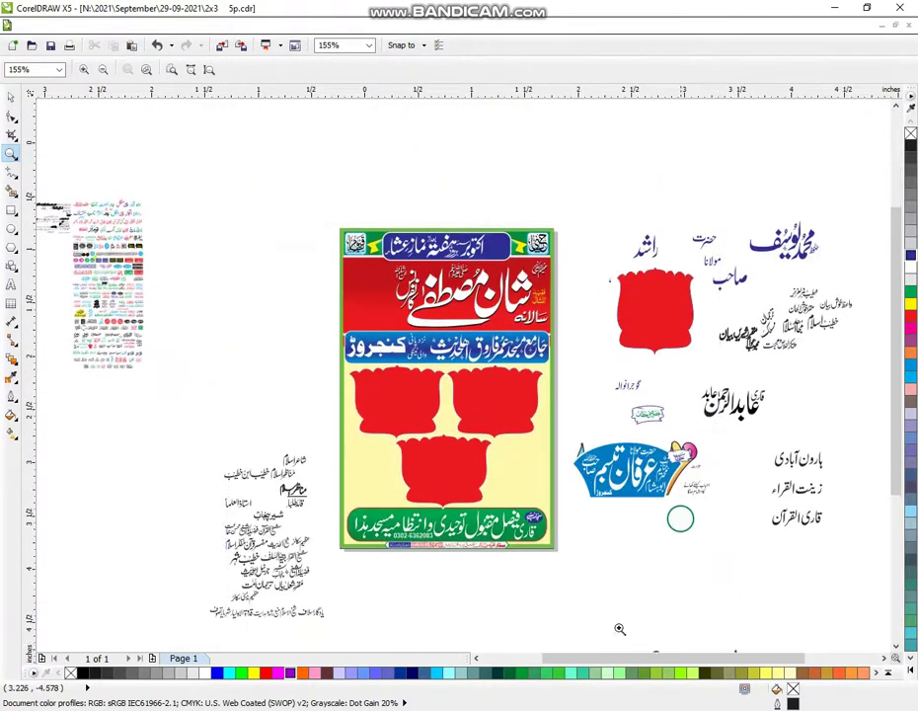
pyautogui.moveTo(137, 172); pyautogui.dragTo(677, 580)
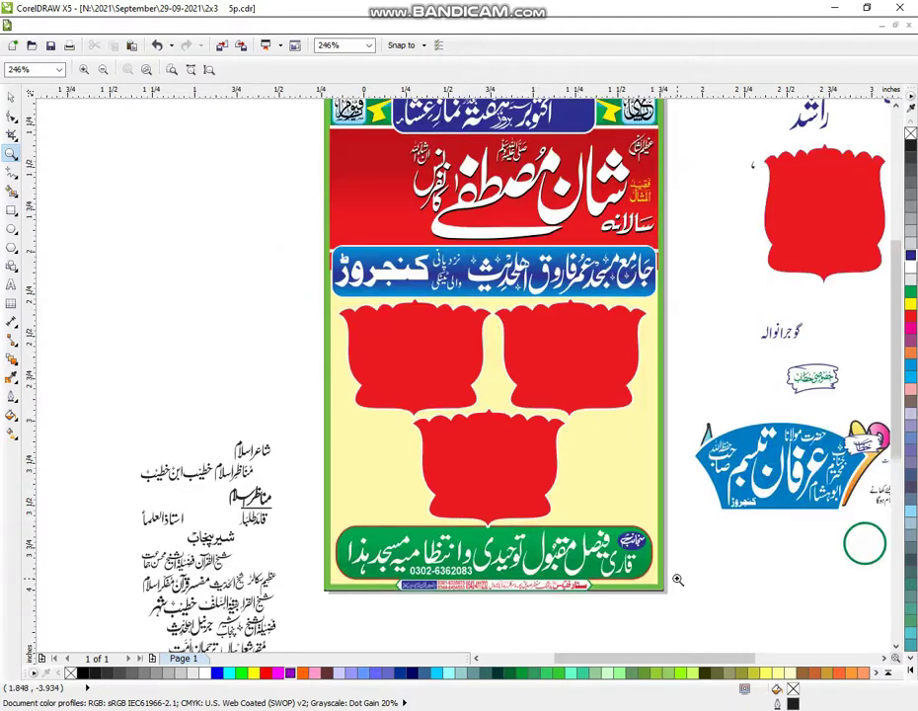
pyautogui.moveTo(228, 189); pyautogui.dragTo(753, 619)
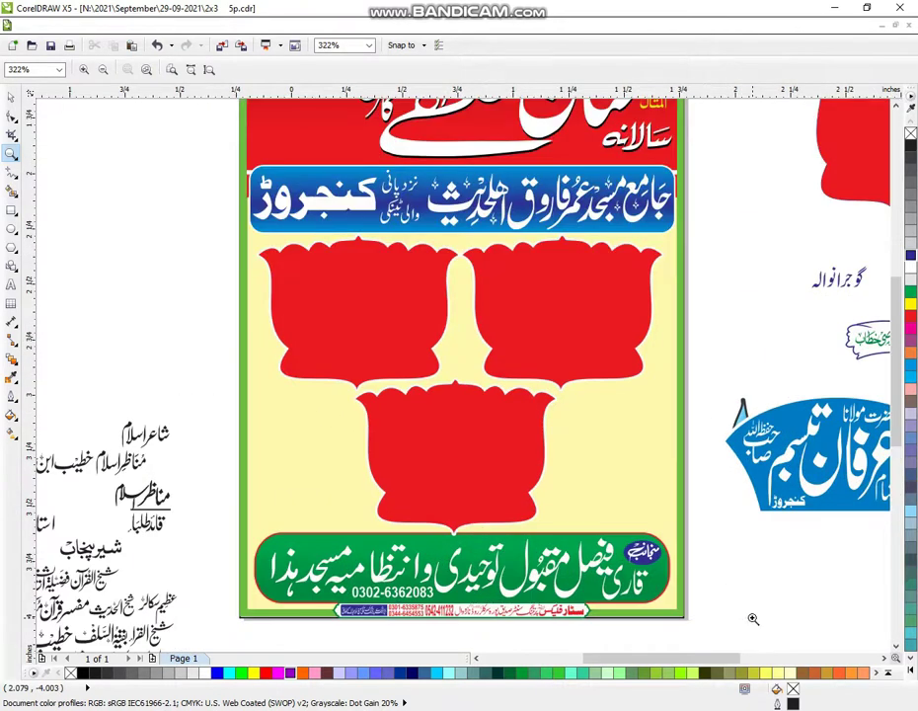
pyautogui.moveTo(93, 181); pyautogui.dragTo(549, 619)
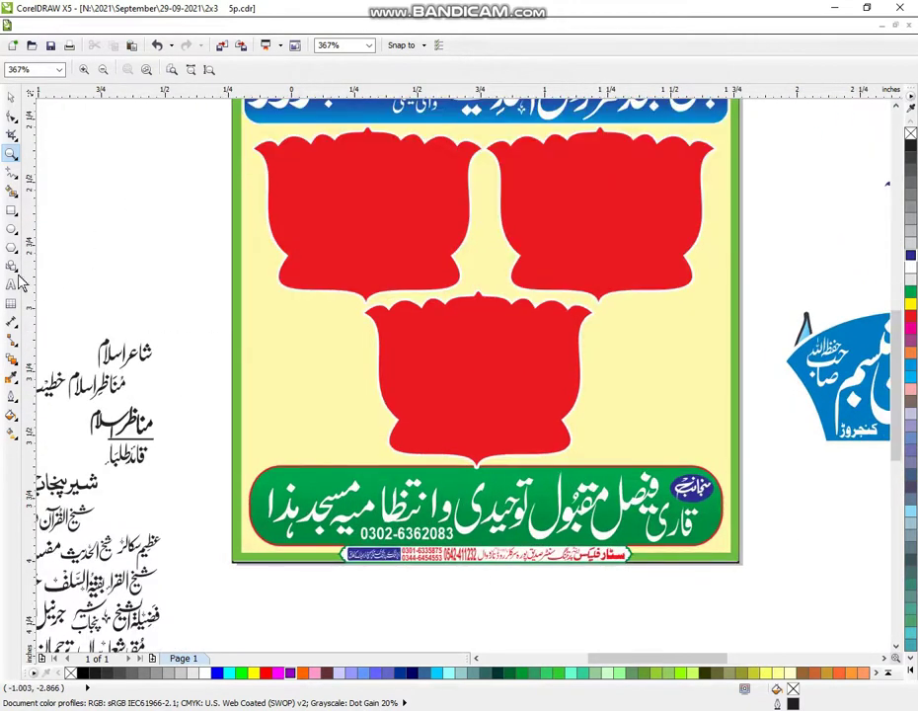
pyautogui.click(11, 228)
pyautogui.moveTo(253, 305); pyautogui.dragTo(375, 458)
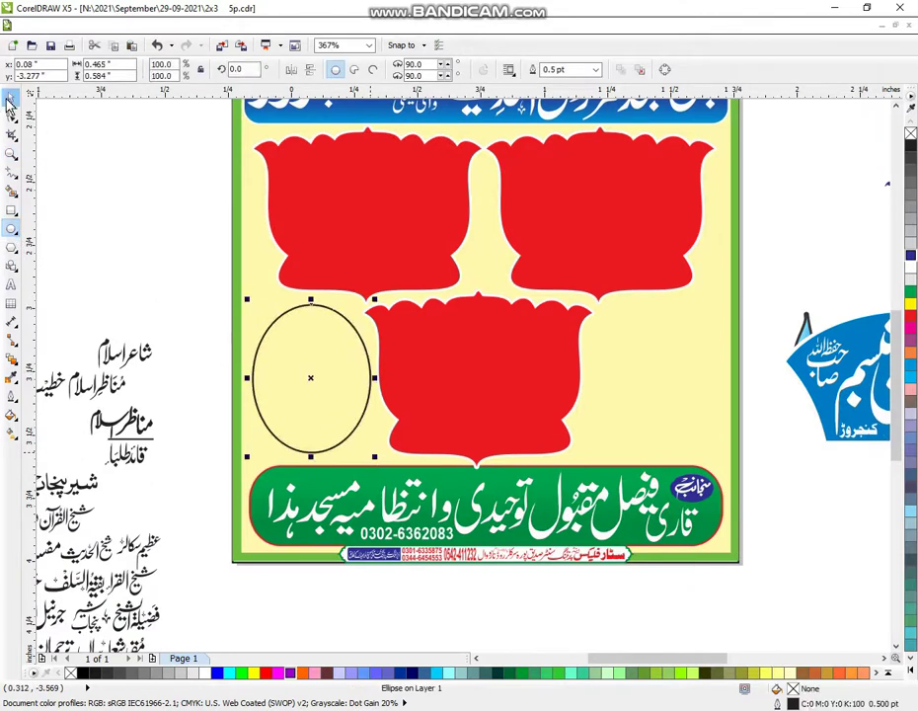
pyautogui.click(11, 100)
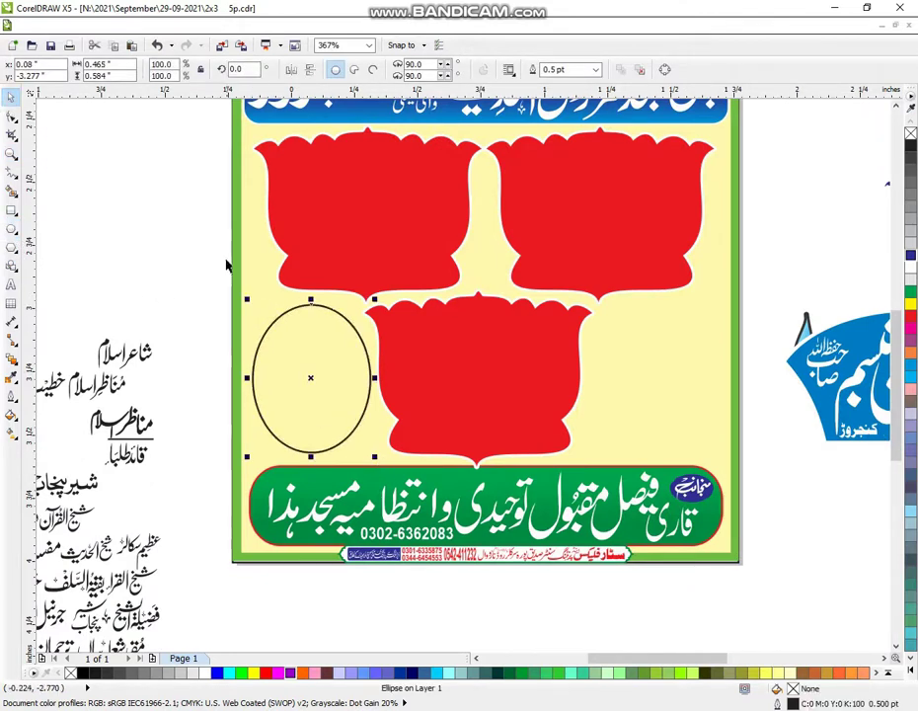
pyautogui.click(906, 258)
pyautogui.press('Escape')
# Copy the blue ellipse to the right of the lower red frame and align the two
pyautogui.moveTo(303, 396); pyautogui.dragTo(378, 396)
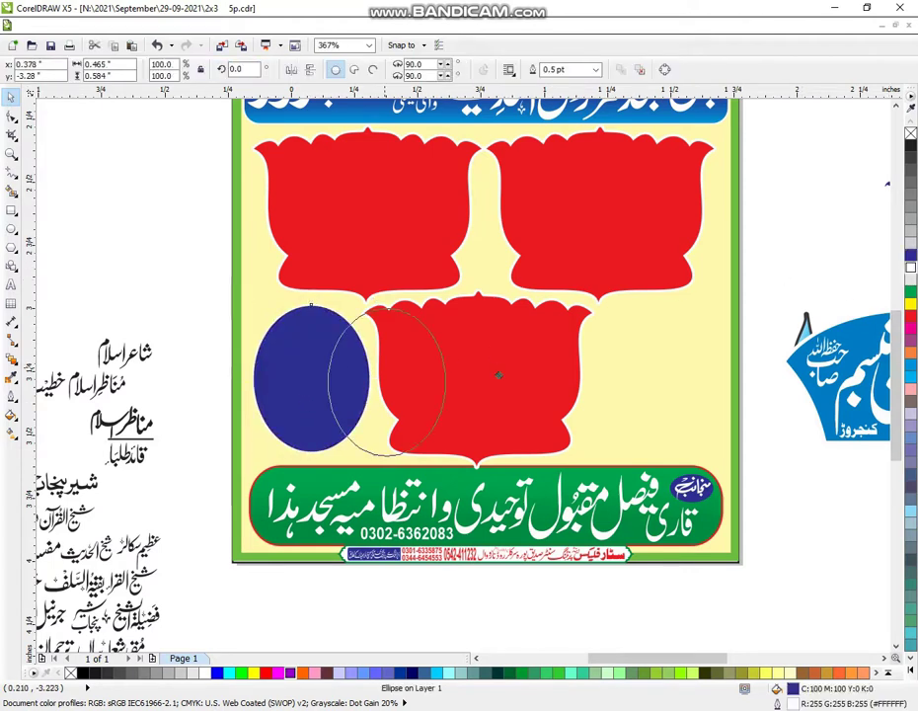
pyautogui.moveTo(498, 375); pyautogui.dragTo(651, 375)
pyautogui.press('Escape')
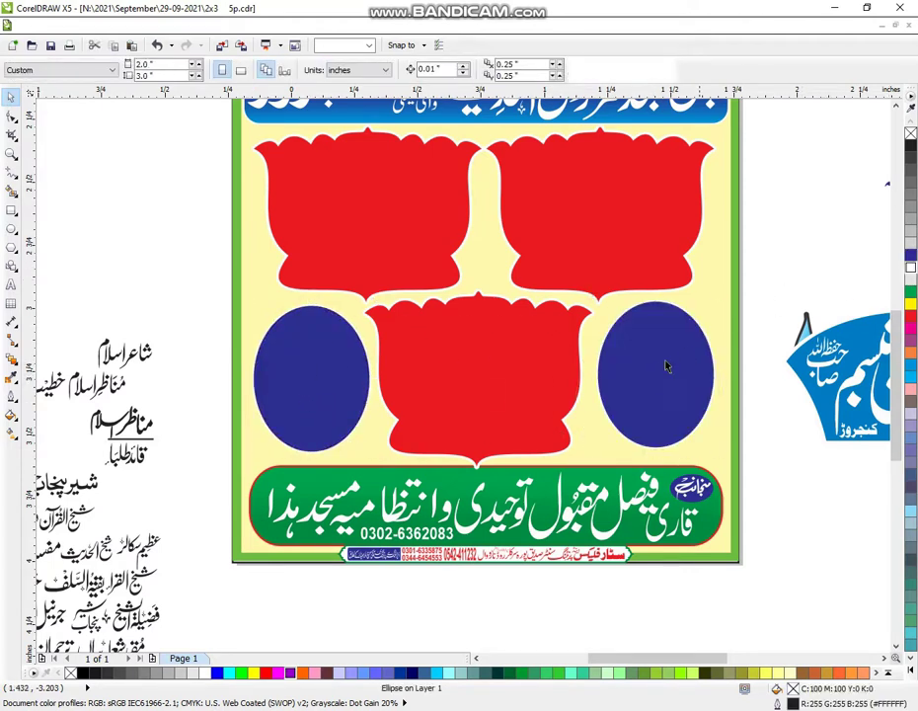
pyautogui.click(667, 367)
pyautogui.keyDown('shift'); pyautogui.click(316, 374); pyautogui.keyUp('shift')
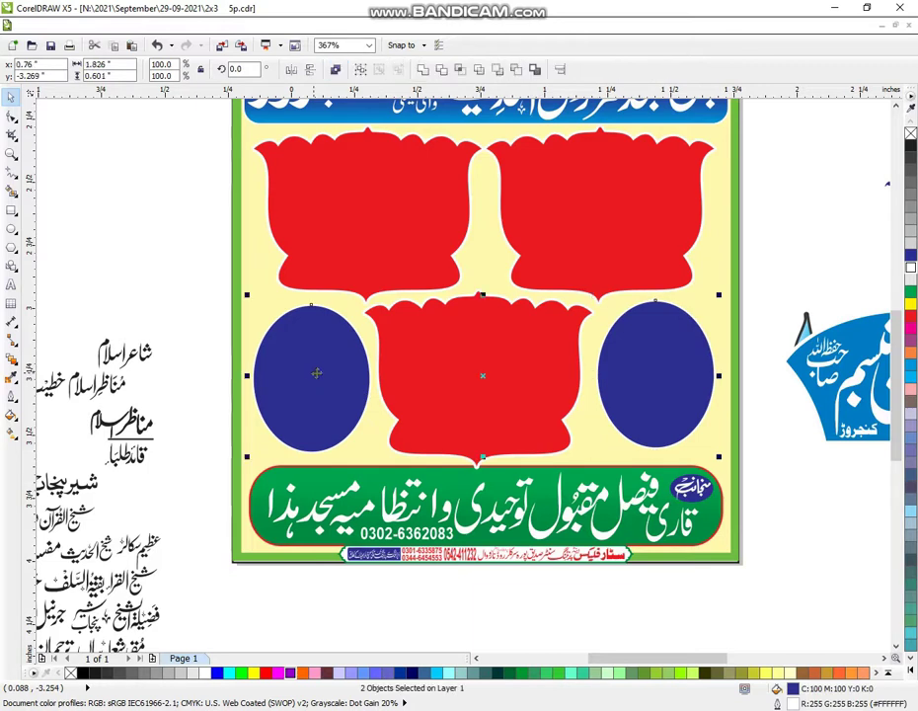
pyautogui.press('e')
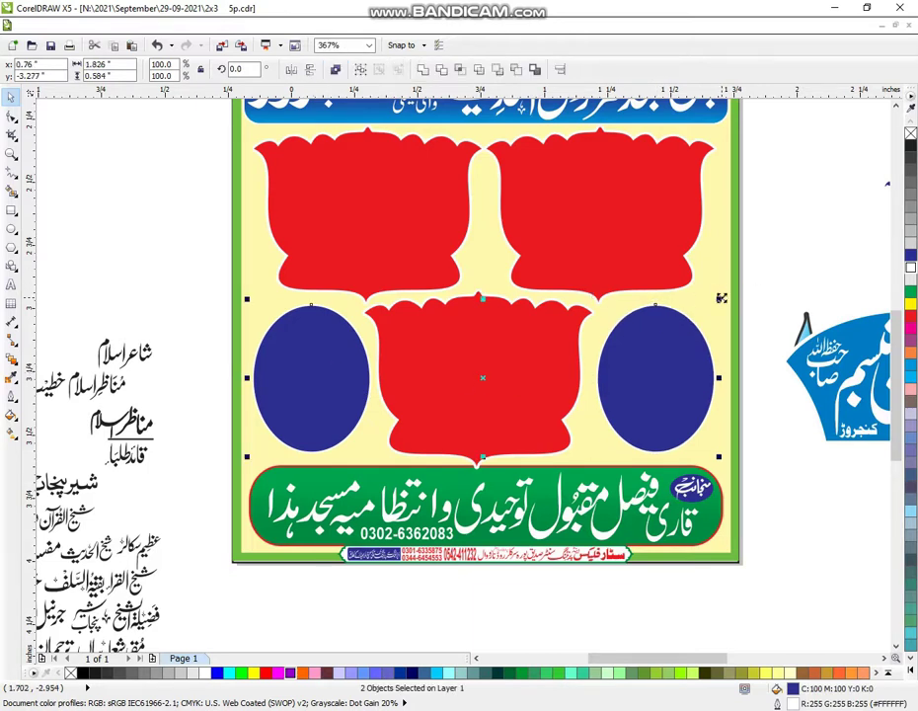
pyautogui.click(769, 257)
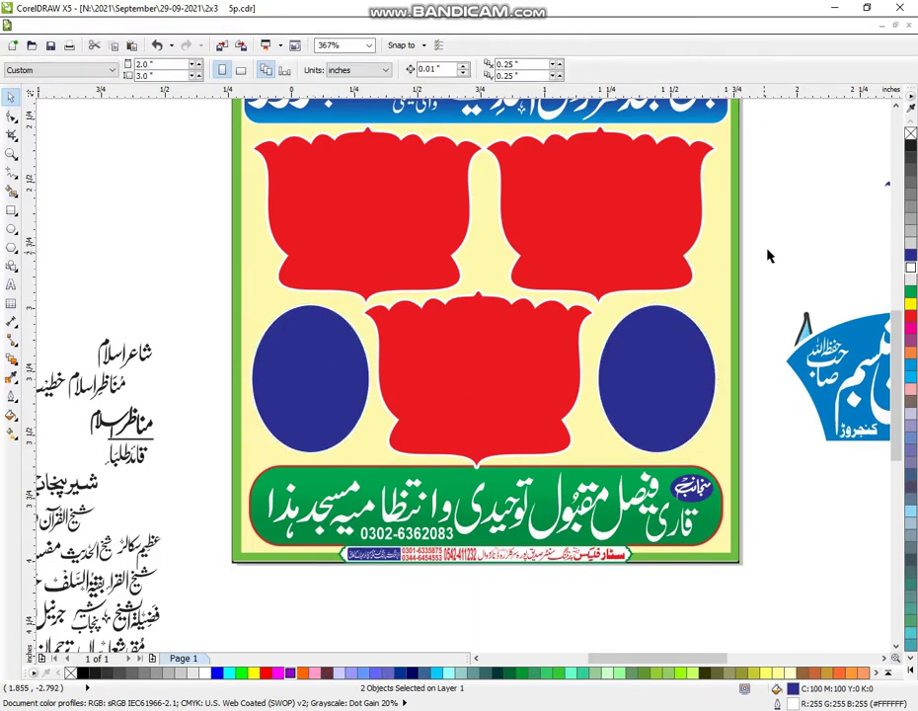
pyautogui.click(10, 153)
pyautogui.scroll(-3, 297, 326)
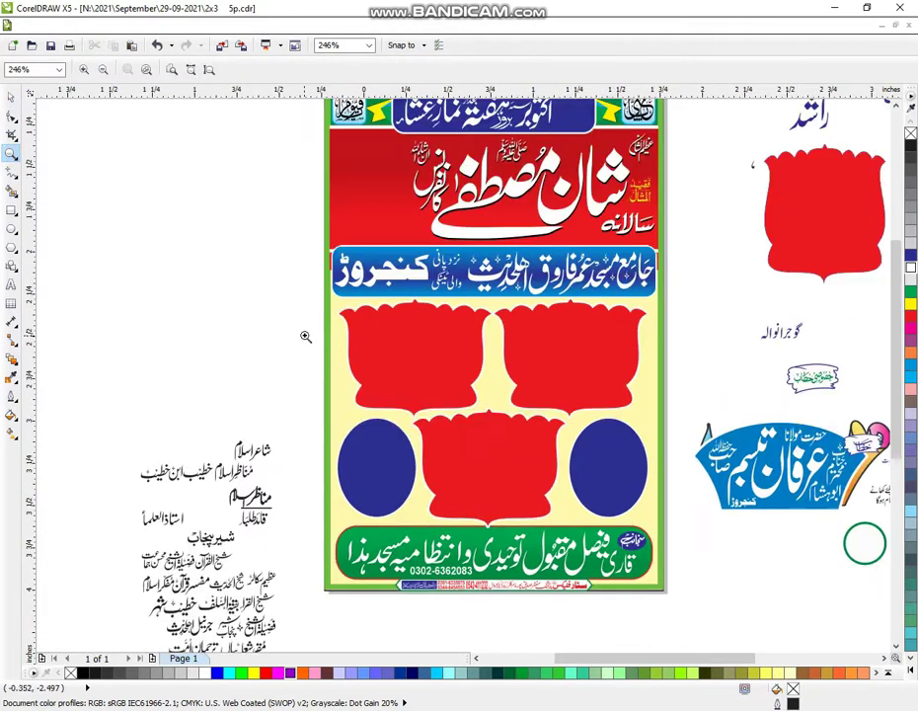
pyautogui.scroll(-2, 297, 331)
pyautogui.moveTo(215, 139); pyautogui.dragTo(669, 533)
pyautogui.click(10, 96)
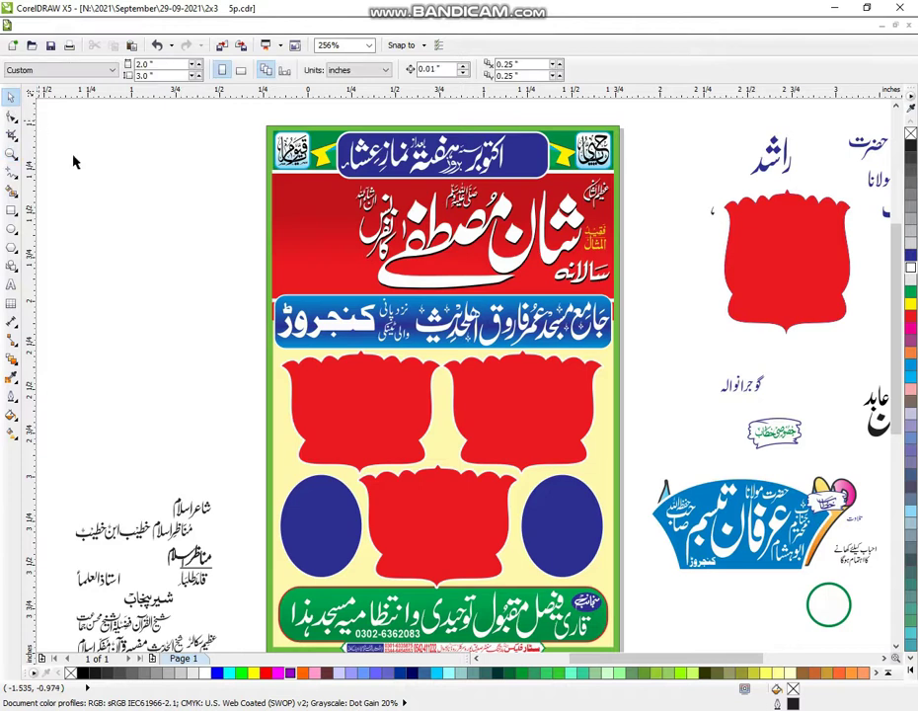
# Copy the left blue ellipse to the left end of the red header and shrink it to about 91%
pyautogui.click(316, 543)
pyautogui.moveTo(316, 543); pyautogui.dragTo(314, 244)
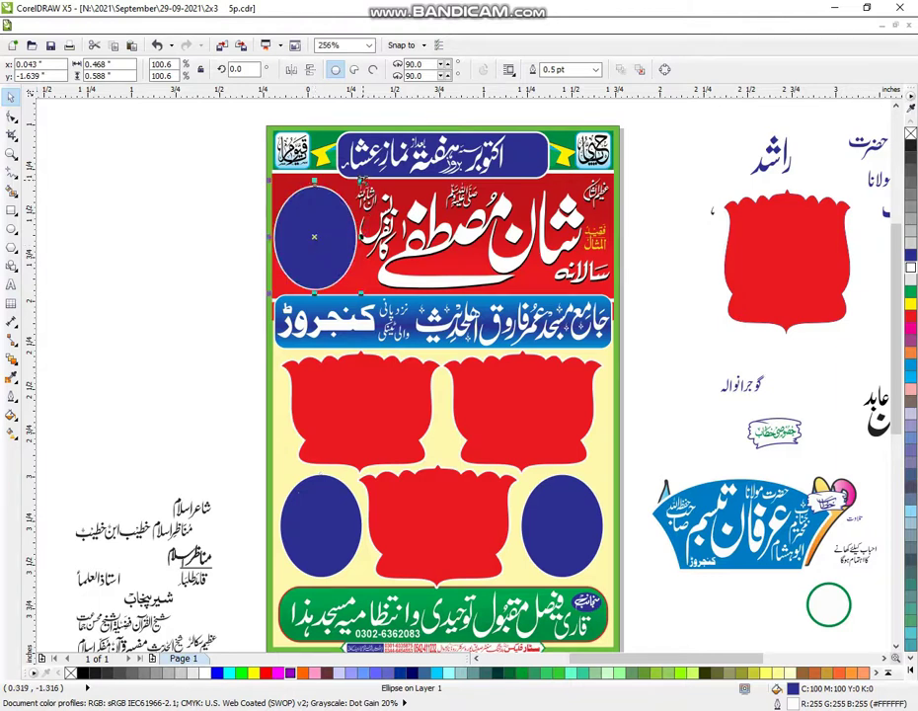
pyautogui.moveTo(361, 181); pyautogui.dragTo(352, 191)
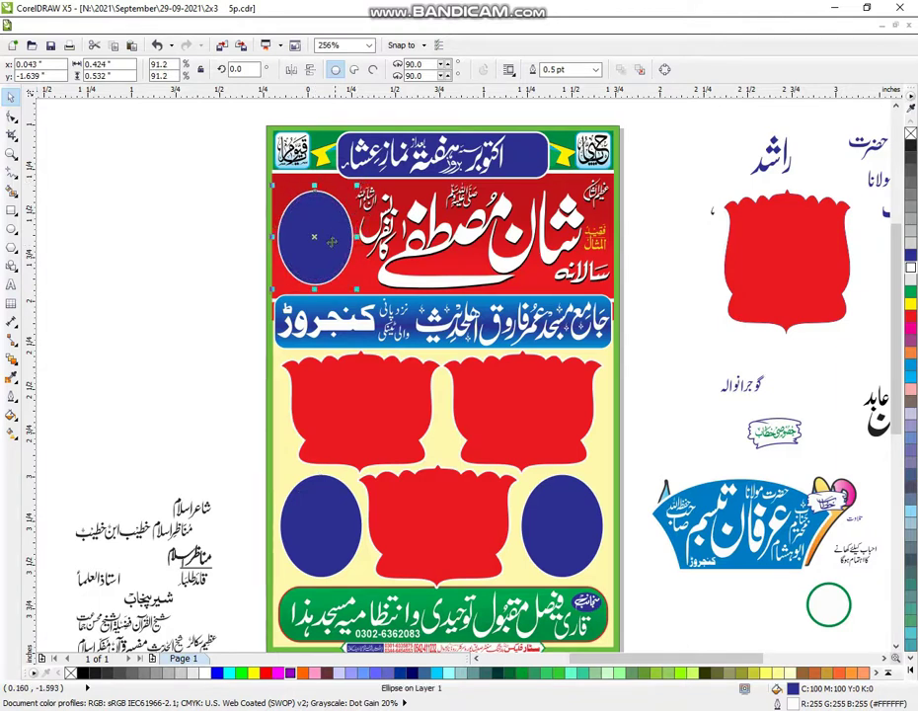
pyautogui.moveTo(329, 241); pyautogui.dragTo(327, 240)
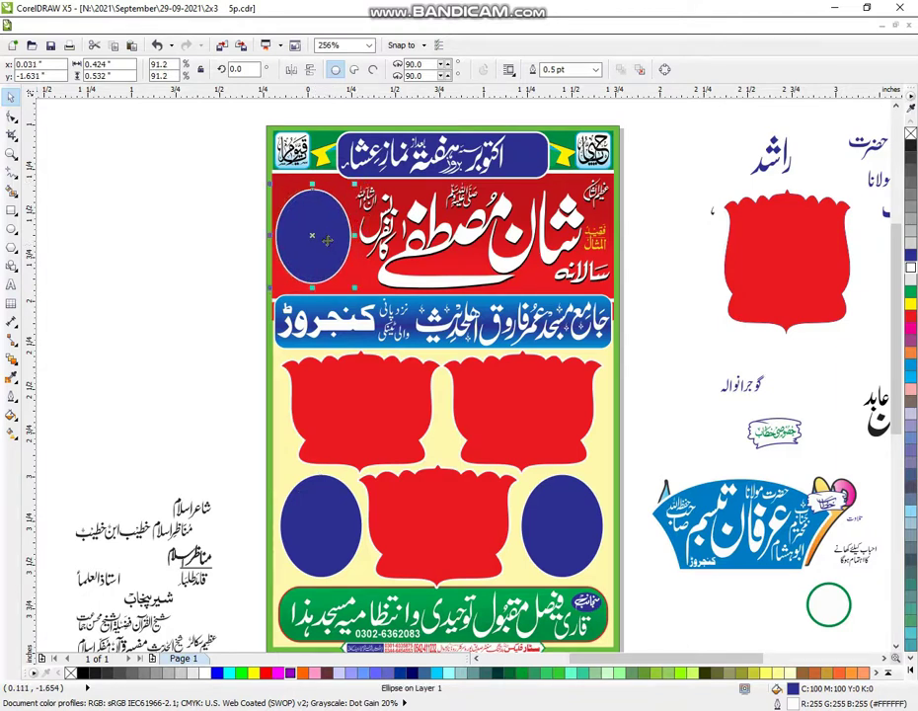
pyautogui.click(705, 396)
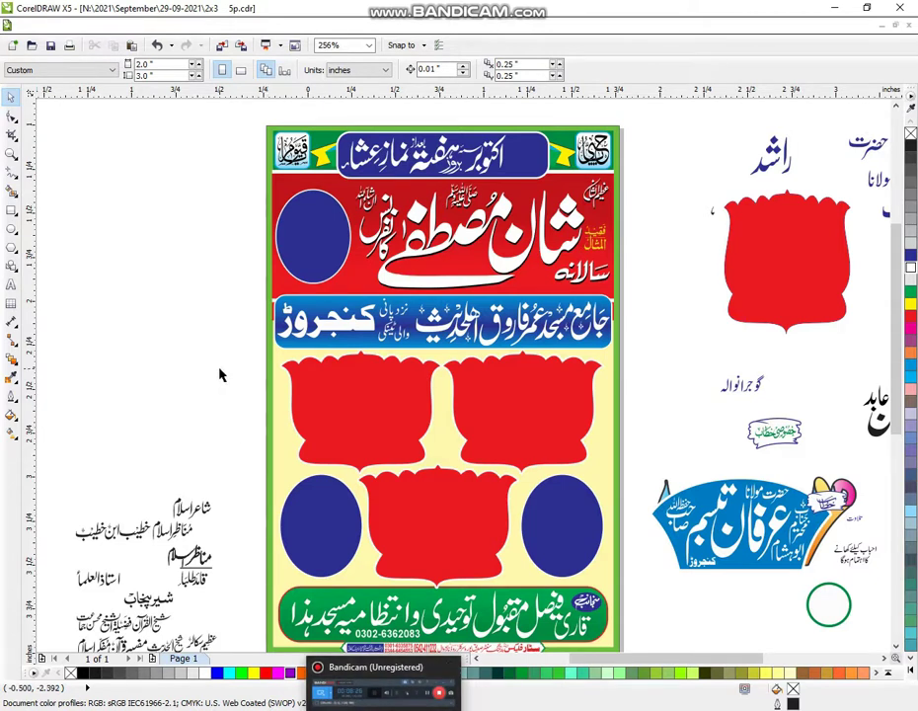
# Delete the spare empty red shield beside the poster
pyautogui.click(11, 153)
pyautogui.scroll(-1, 283, 264)
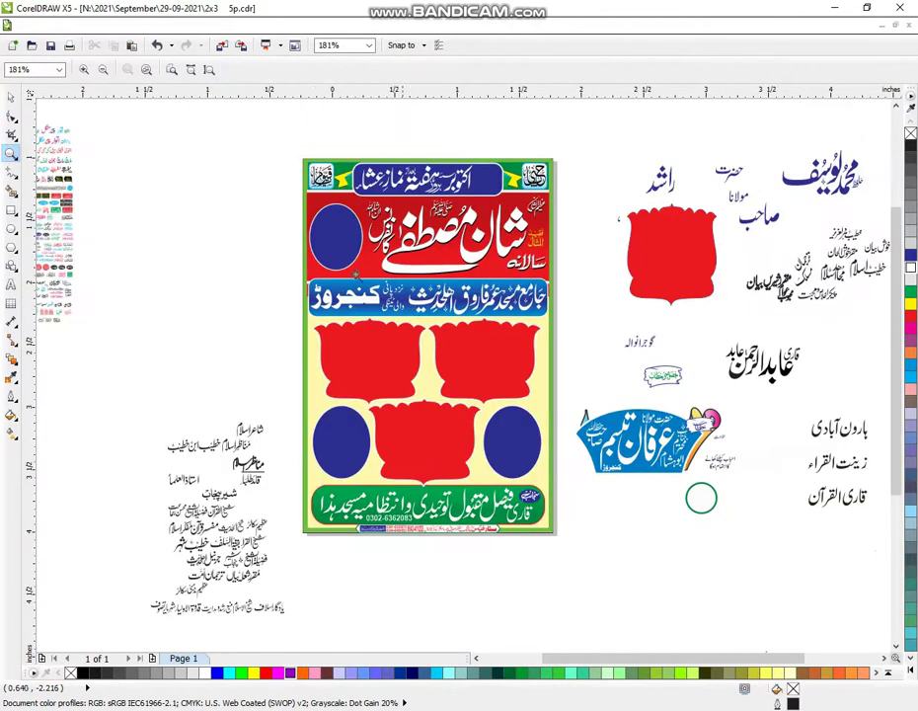
pyautogui.scroll(1, 835, 583)
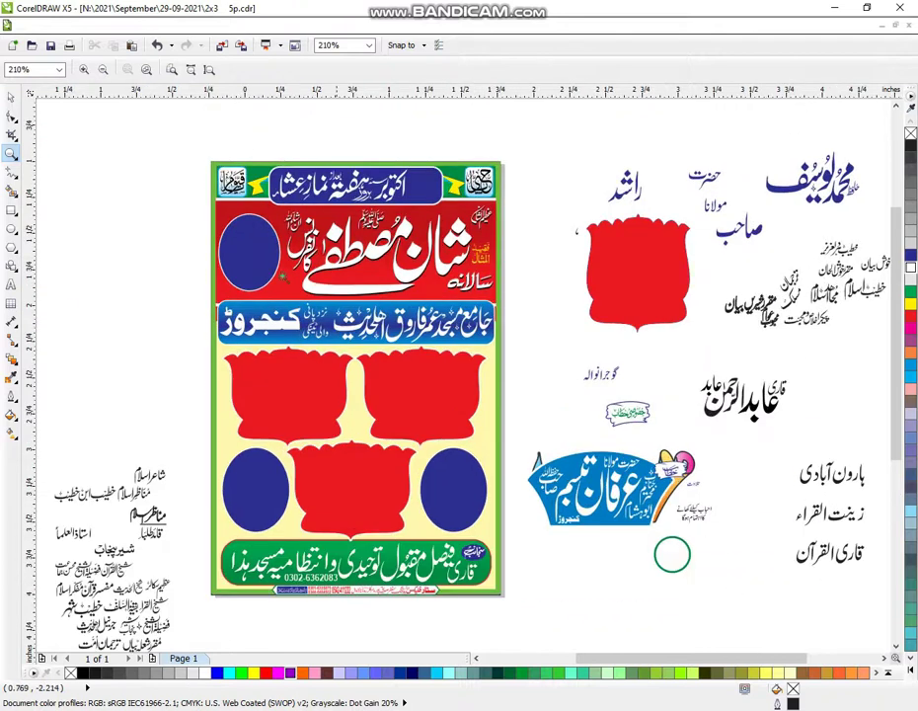
pyautogui.scroll(1, 748, 474)
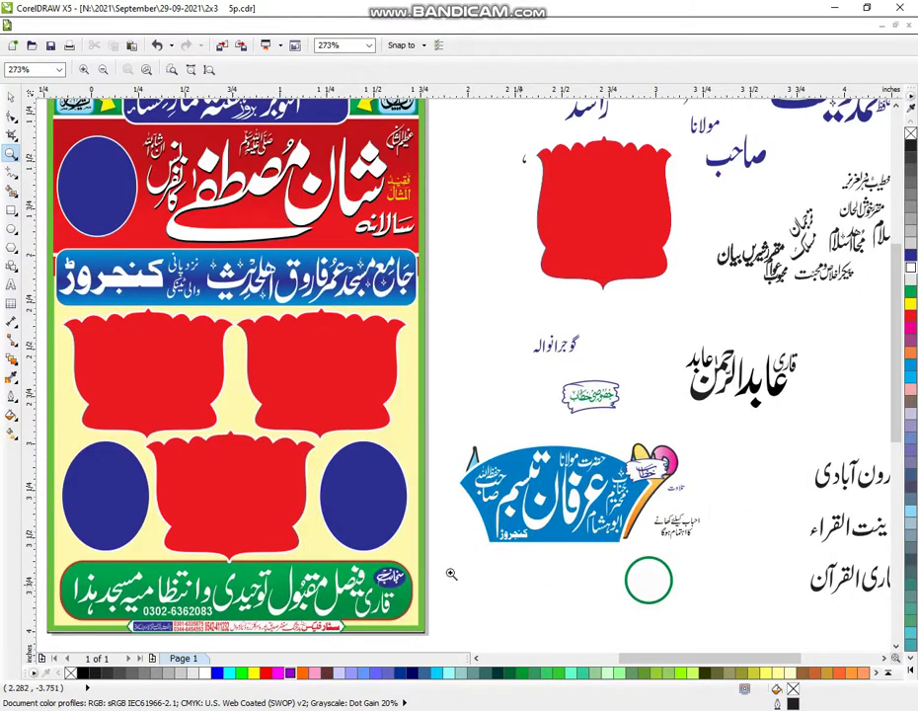
pyautogui.click(12, 100)
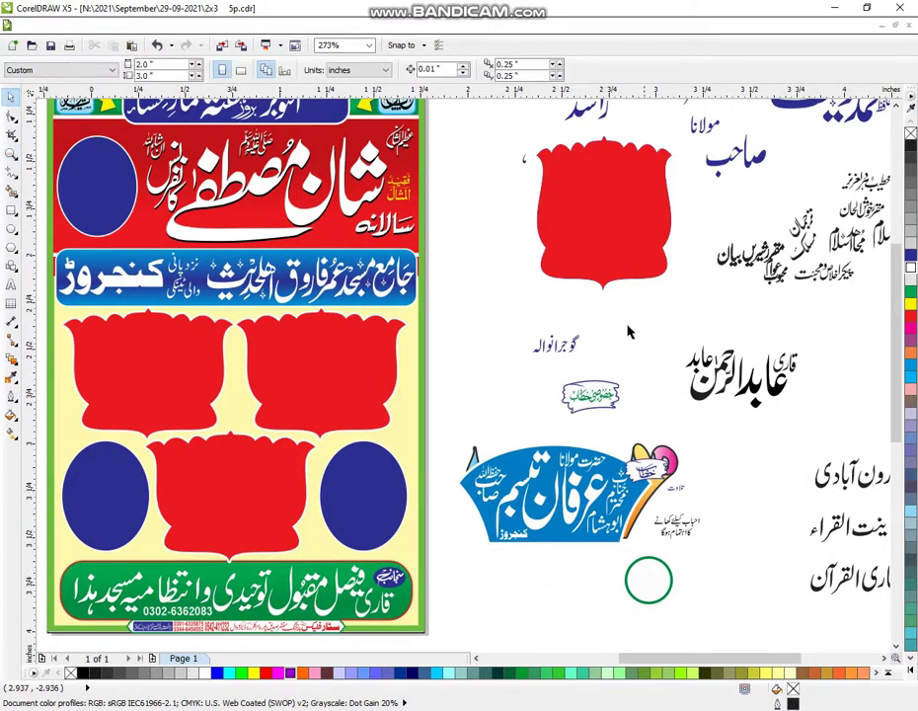
pyautogui.click(609, 258)
pyautogui.press('Delete')
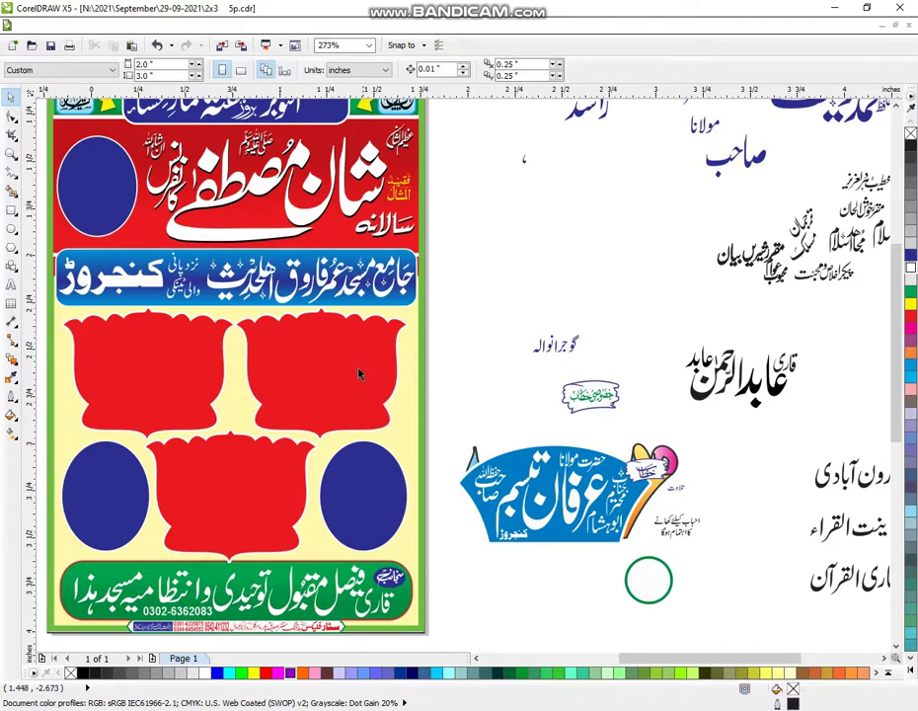
# Copy the poster's top-right scalloped red frame off the page and zoom in on it
pyautogui.moveTo(332, 388); pyautogui.dragTo(595, 246)
pyautogui.click(666, 297)
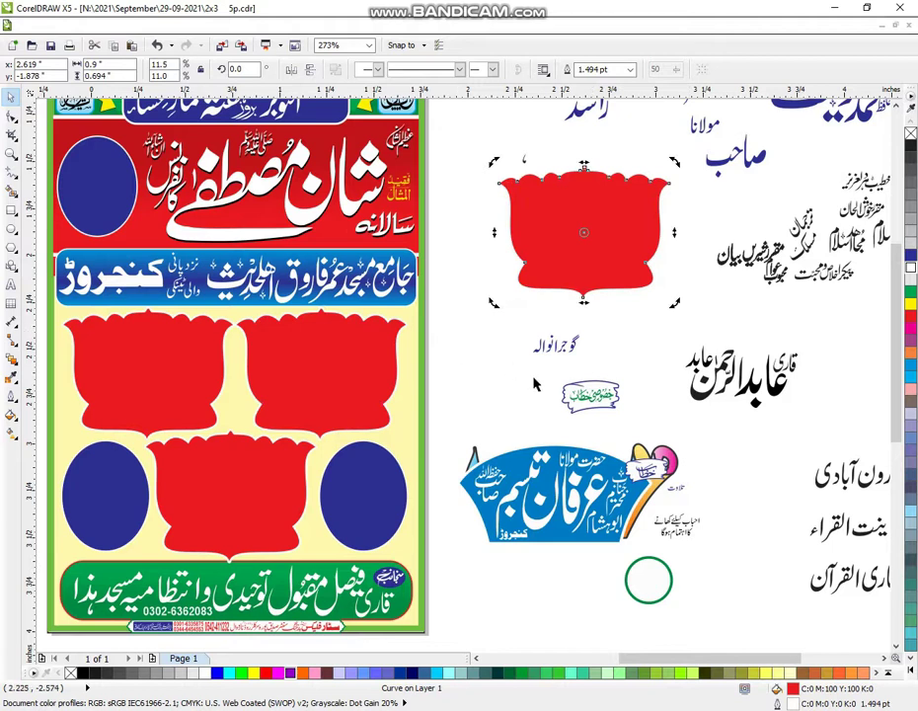
pyautogui.click(488, 355)
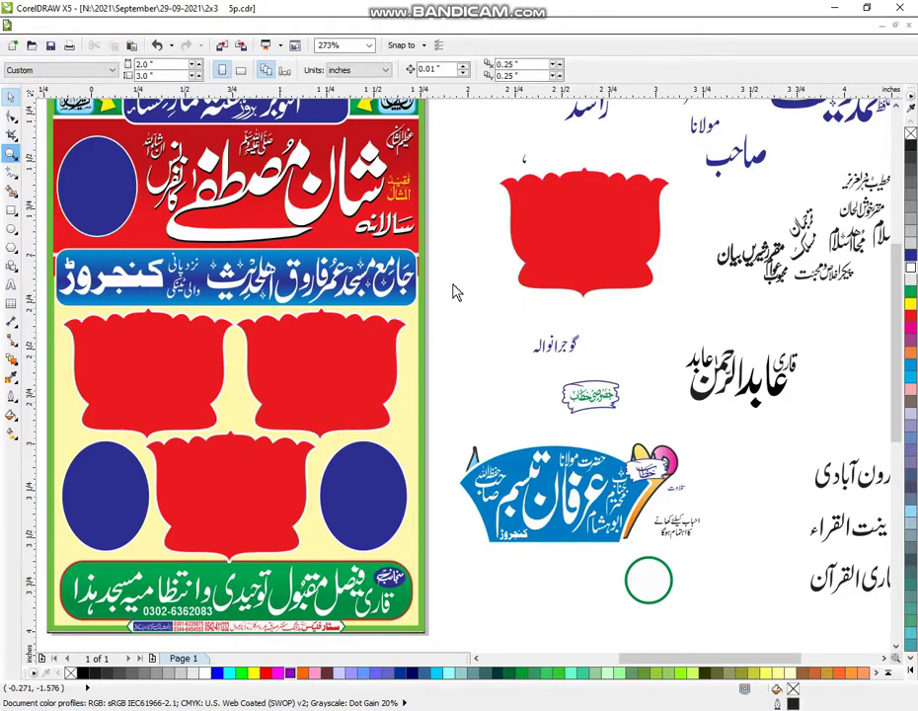
pyautogui.scroll(-2, 510, 301)
pyautogui.scroll(-1, 758, 250)
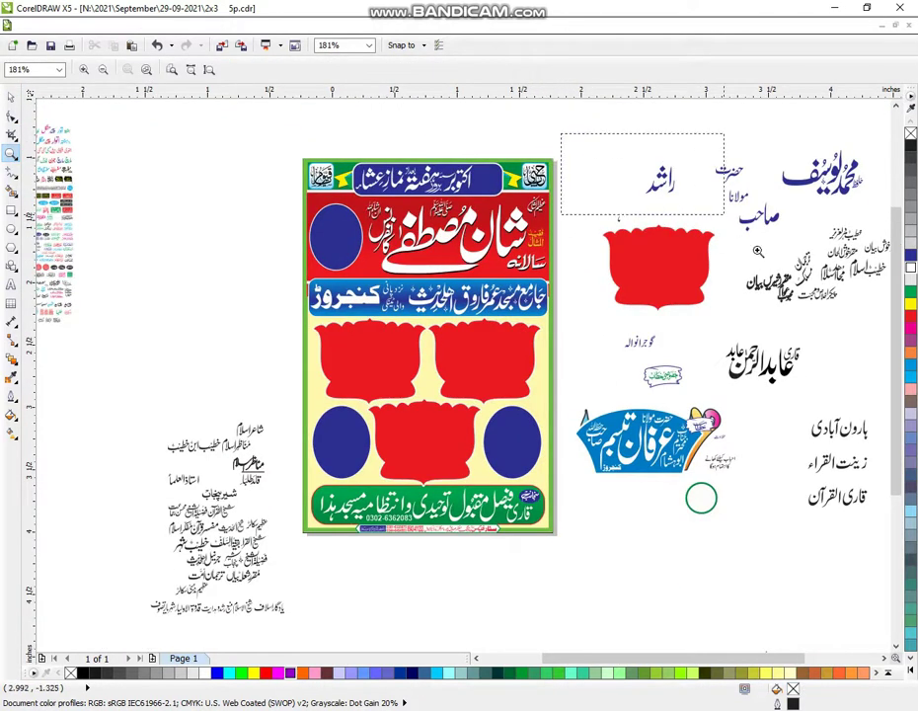
pyautogui.moveTo(758, 251); pyautogui.dragTo(845, 422)
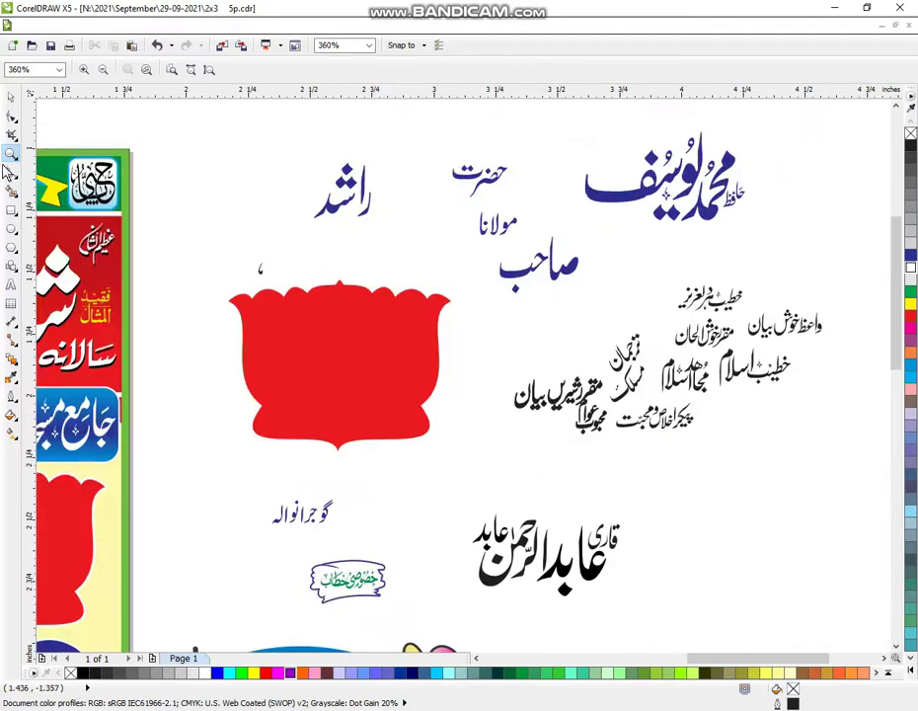
pyautogui.click(10, 97)
pyautogui.click(717, 185)
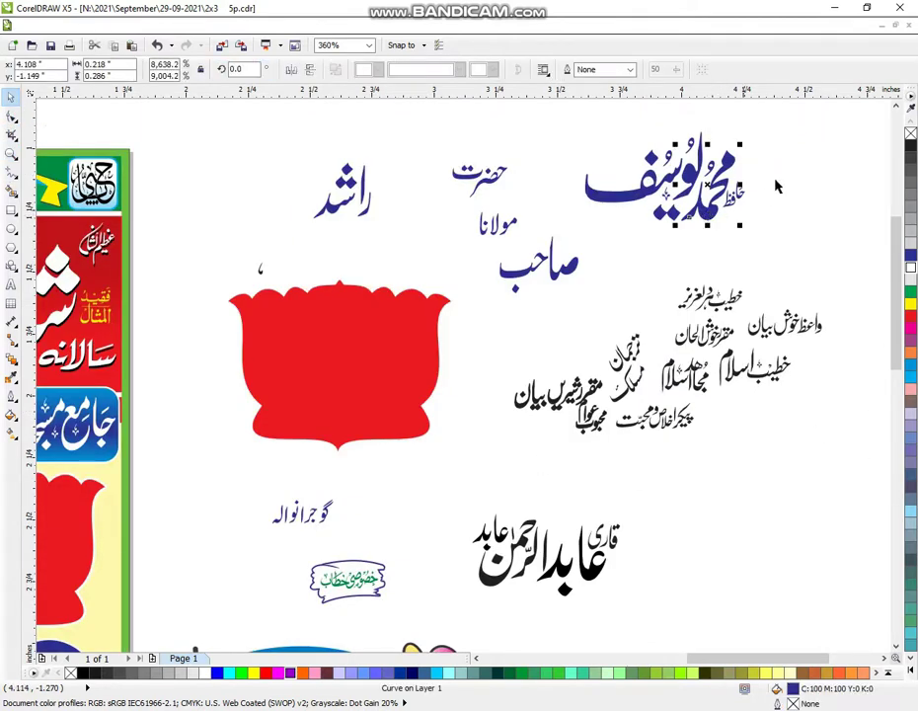
pyautogui.click(729, 129)
pyautogui.moveTo(788, 124); pyautogui.dragTo(561, 237)
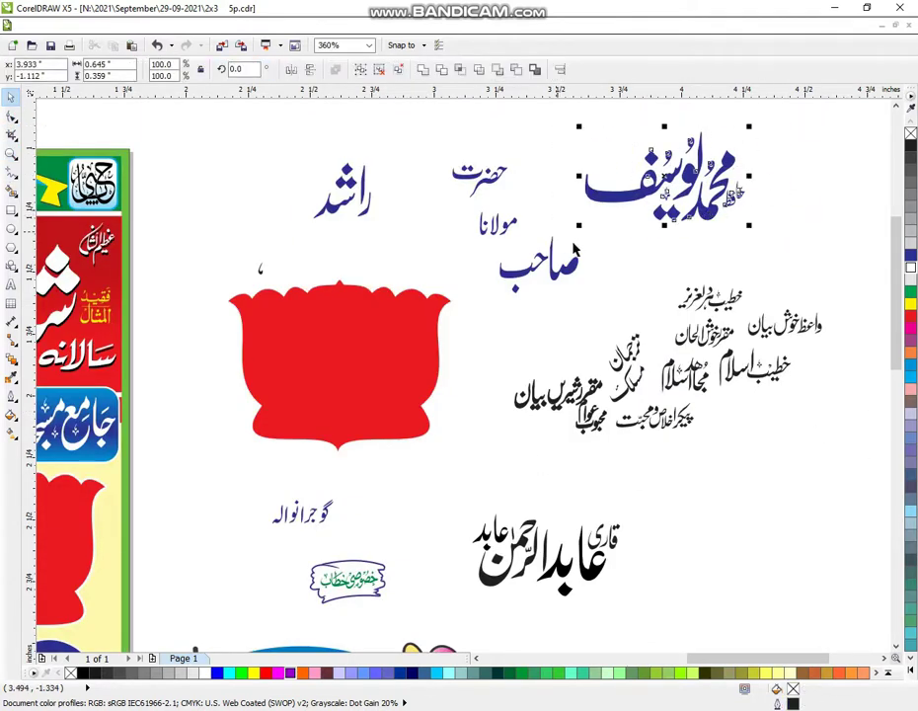
pyautogui.hotkey('ctrl', 'g')
pyautogui.moveTo(703, 207); pyautogui.dragTo(390, 378)
pyautogui.moveTo(266, 397); pyautogui.dragTo(246, 437)
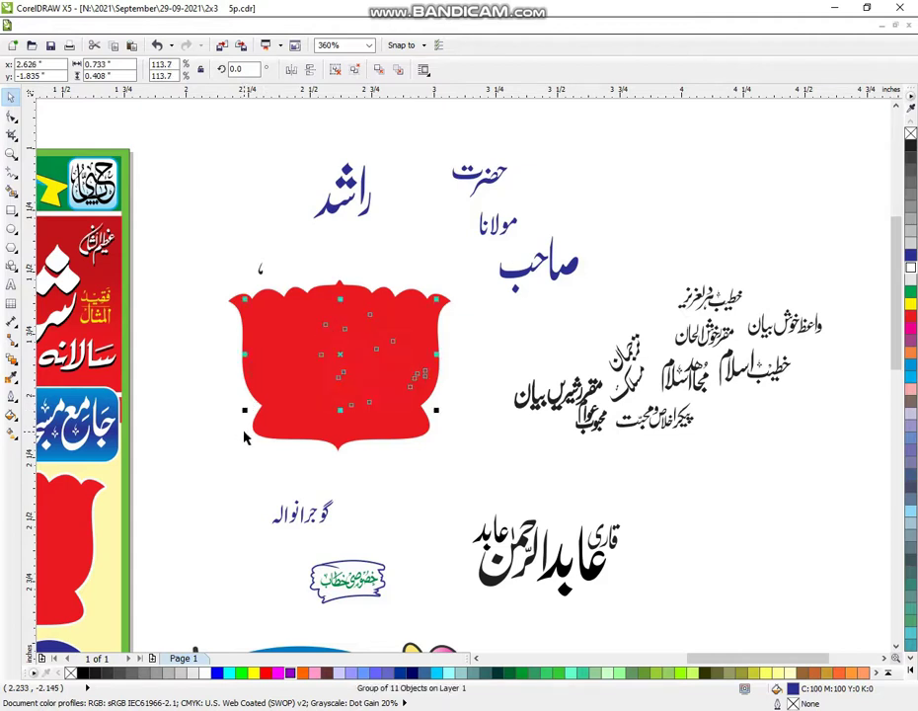
pyautogui.click(911, 268)
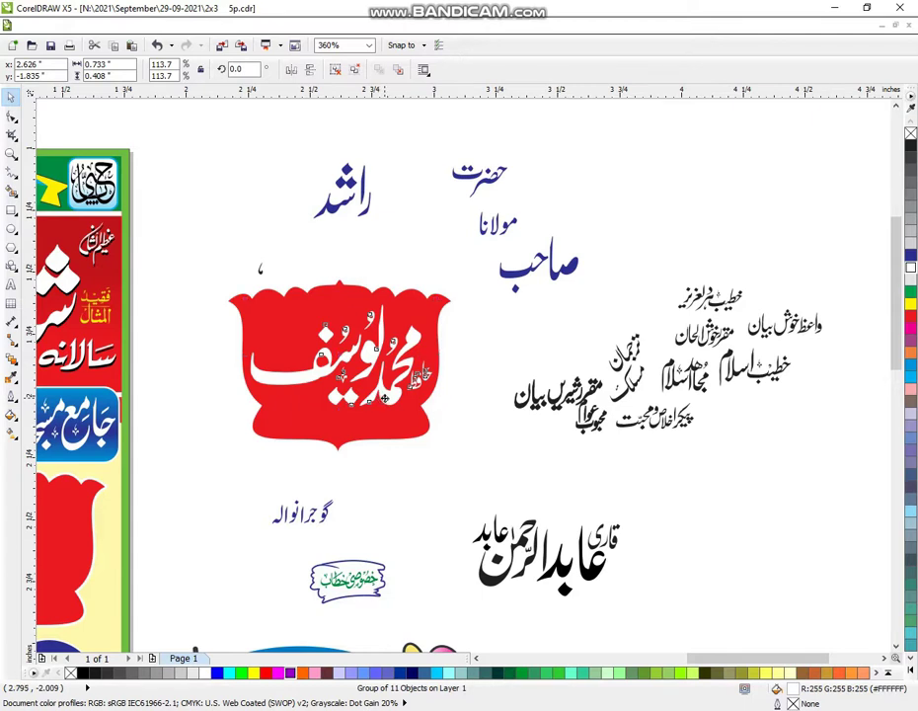
pyautogui.click(379, 404)
pyautogui.moveTo(246, 410); pyautogui.dragTo(243, 414)
# Place راشد in white beside the name on the red frame, along with a small mark
pyautogui.moveTo(282, 135); pyautogui.dragTo(377, 236)
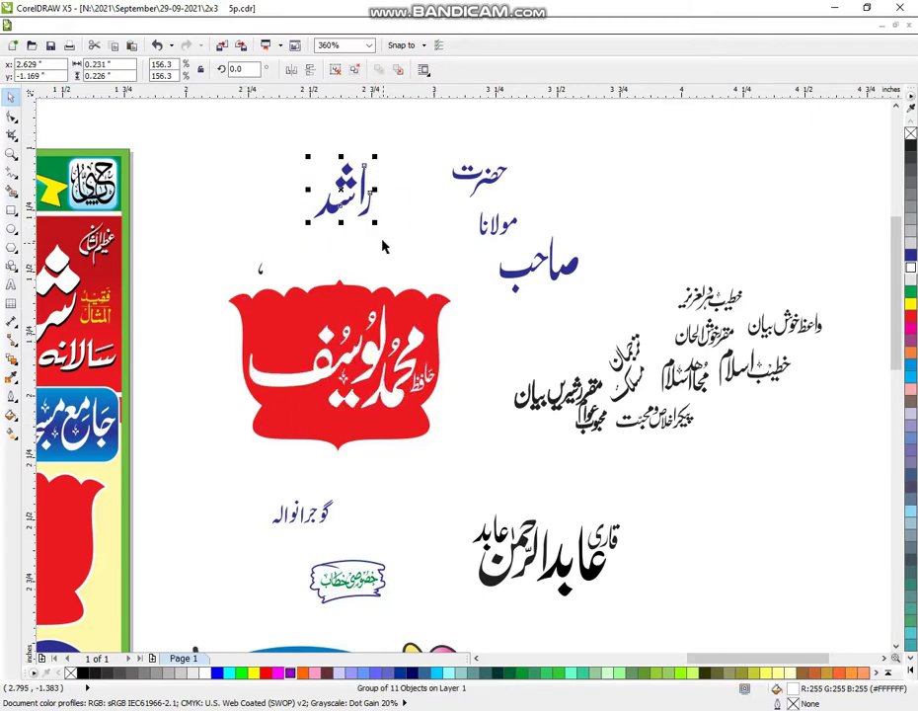
pyautogui.moveTo(341, 203); pyautogui.dragTo(291, 341)
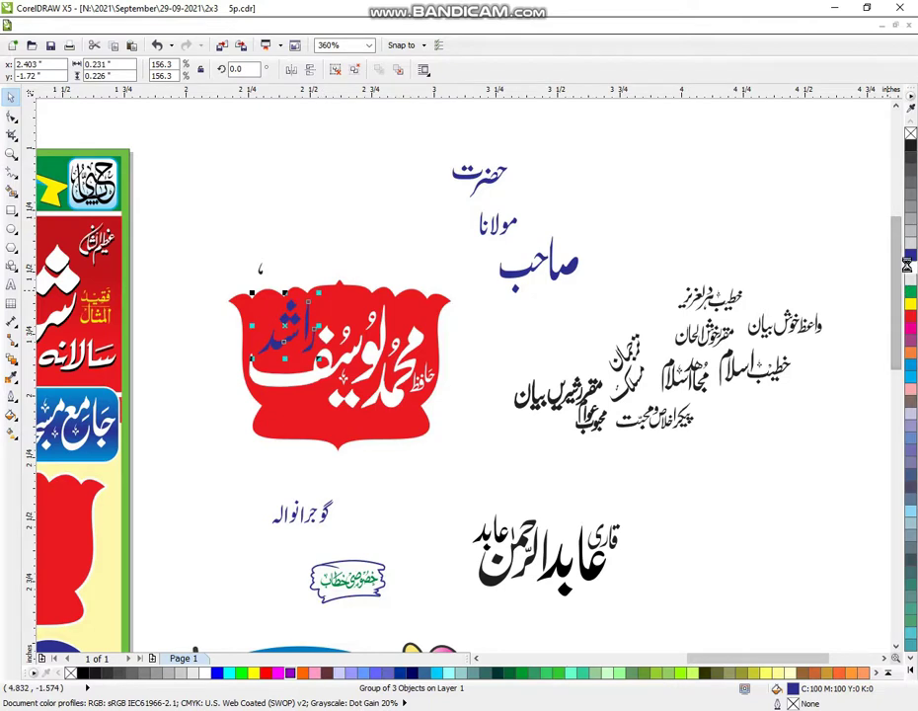
pyautogui.click(647, 281)
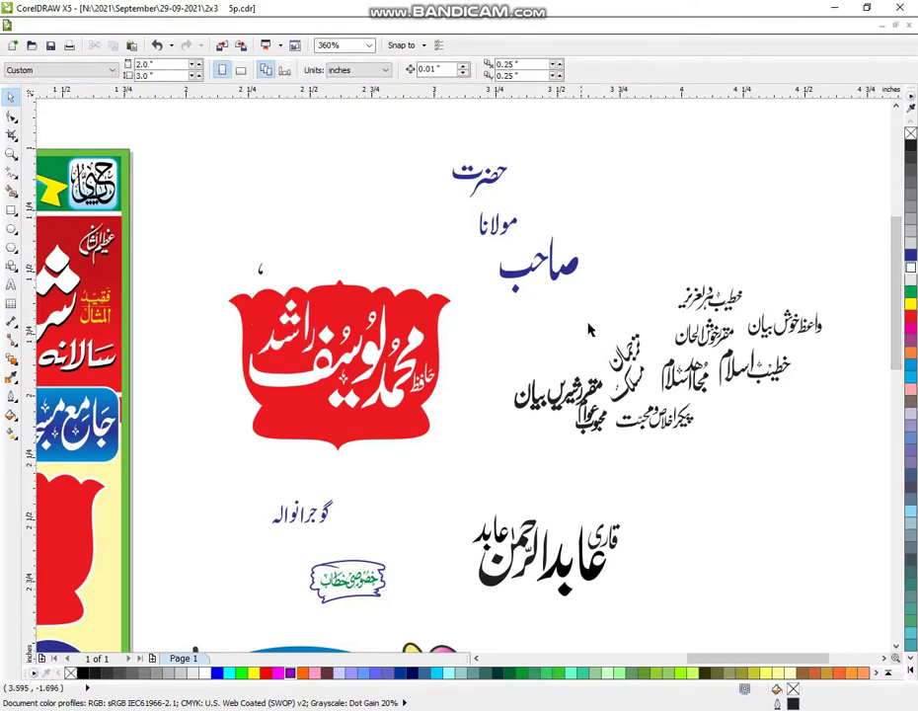
pyautogui.moveTo(711, 334); pyautogui.dragTo(323, 313)
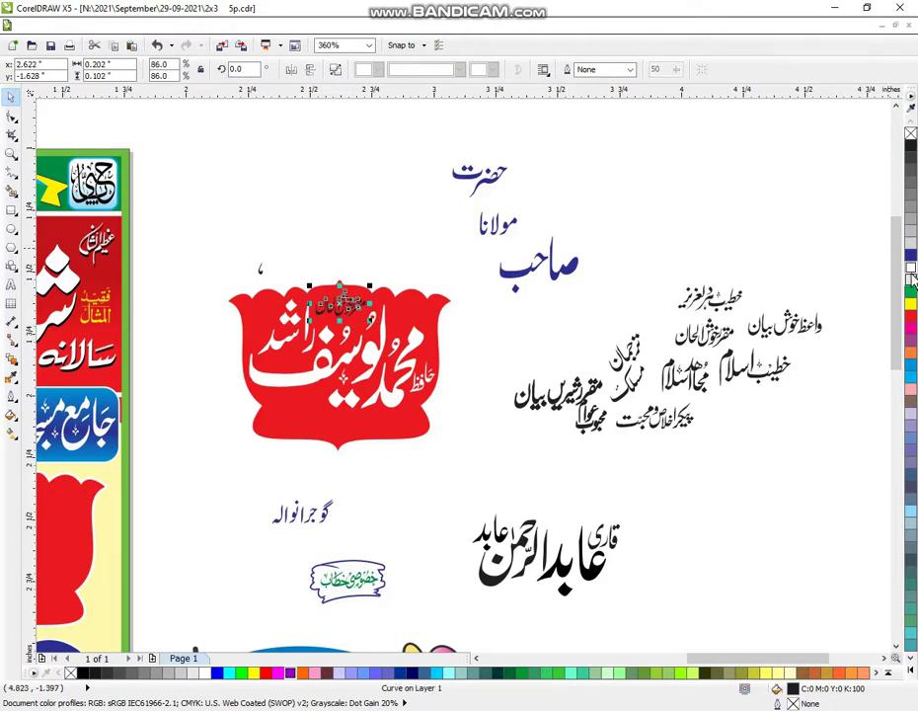
pyautogui.click(711, 261)
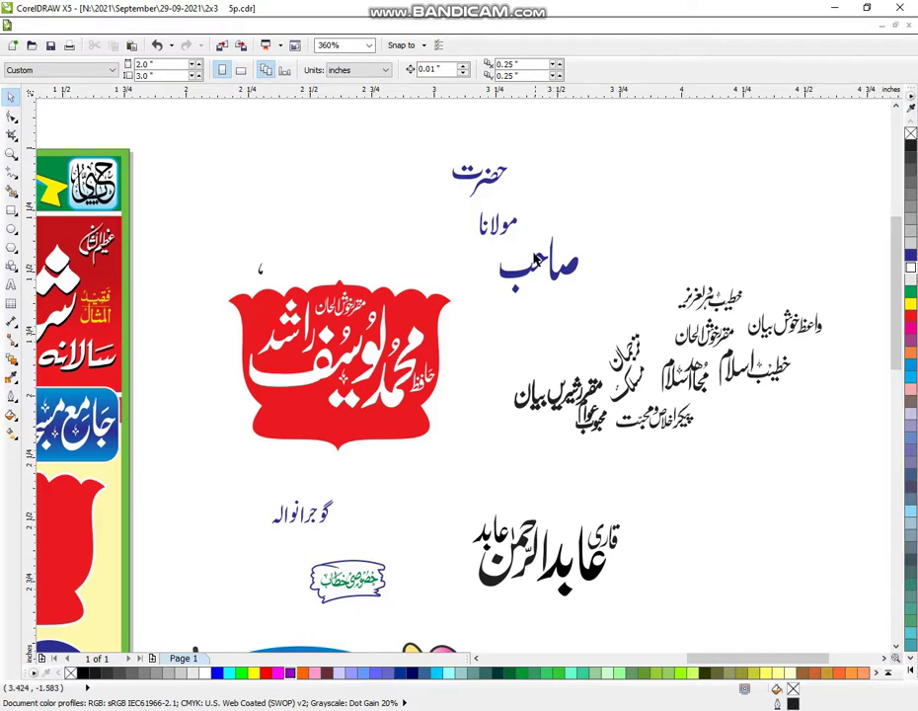
# Make the مولانا and حضرت titles white
pyautogui.moveTo(540, 195); pyautogui.dragTo(426, 300)
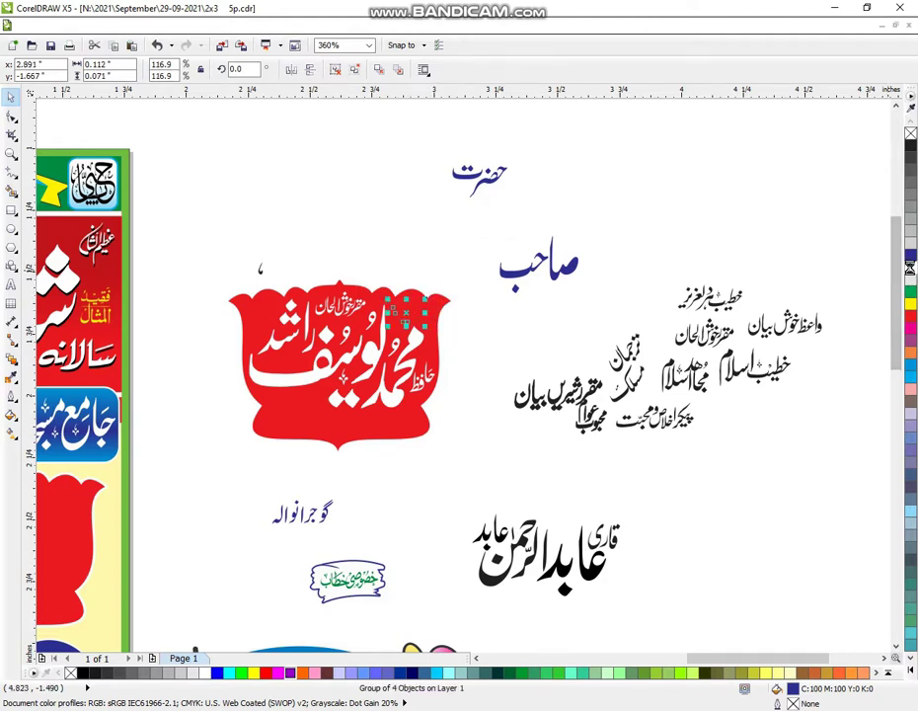
pyautogui.click(910, 266)
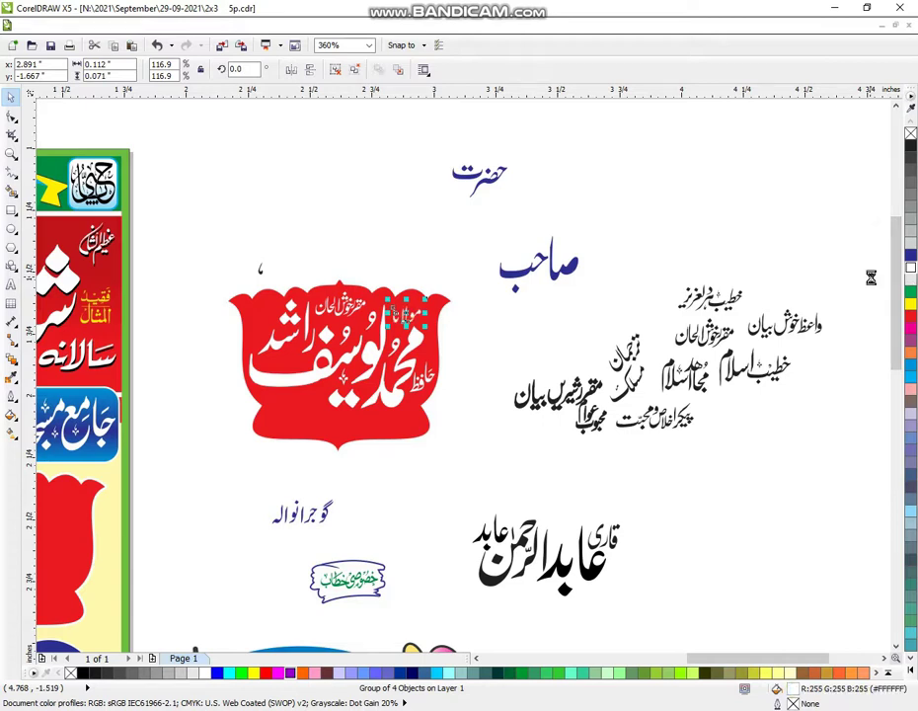
pyautogui.moveTo(553, 139); pyautogui.dragTo(424, 300)
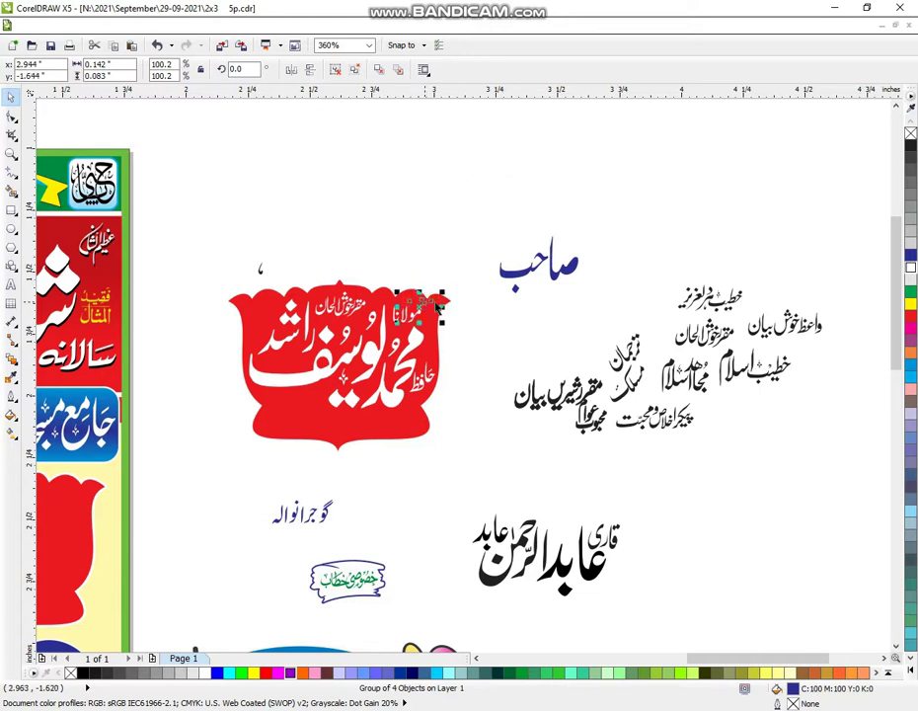
pyautogui.click(909, 267)
# Fit مولانا and حضرت into the frame's upper right, shrinking مولانا slightly
pyautogui.click(11, 153)
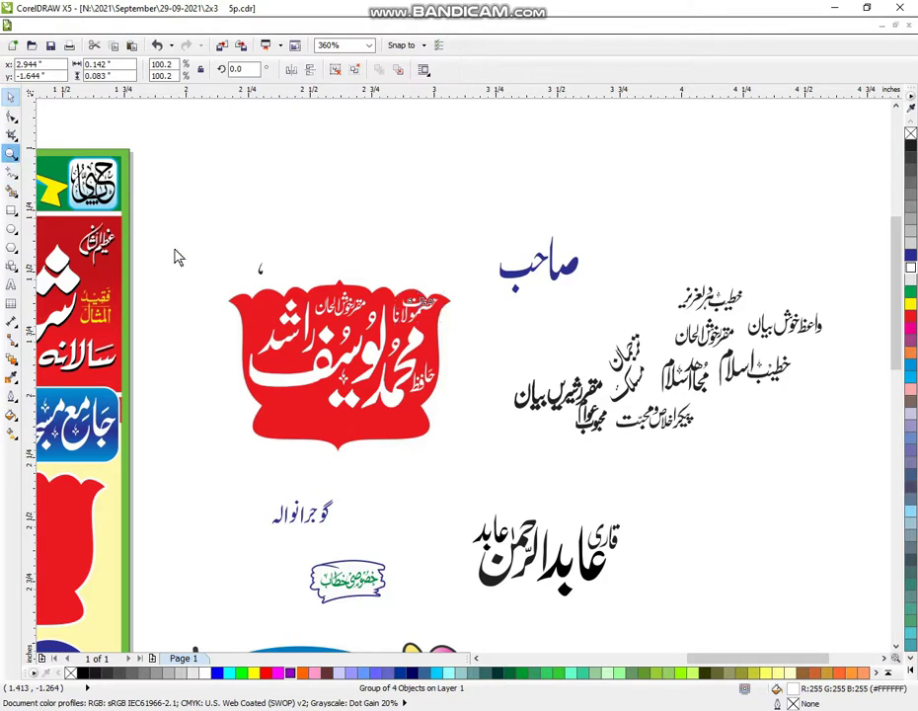
pyautogui.moveTo(194, 277); pyautogui.dragTo(461, 449)
pyautogui.moveTo(94, 152); pyautogui.dragTo(545, 439)
pyautogui.click(11, 96)
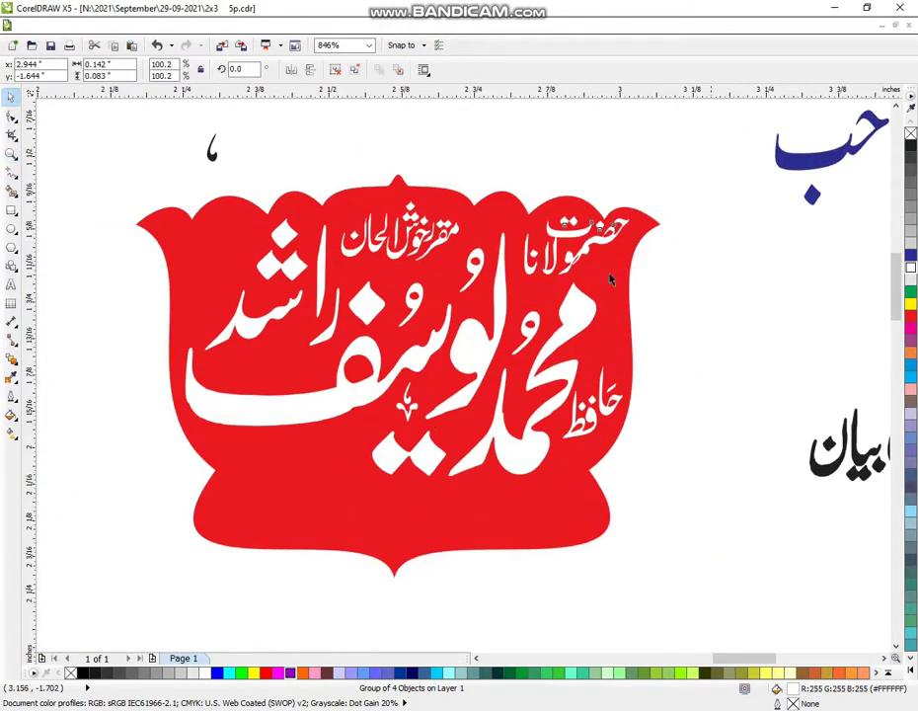
pyautogui.press('Escape')
pyautogui.click(553, 257)
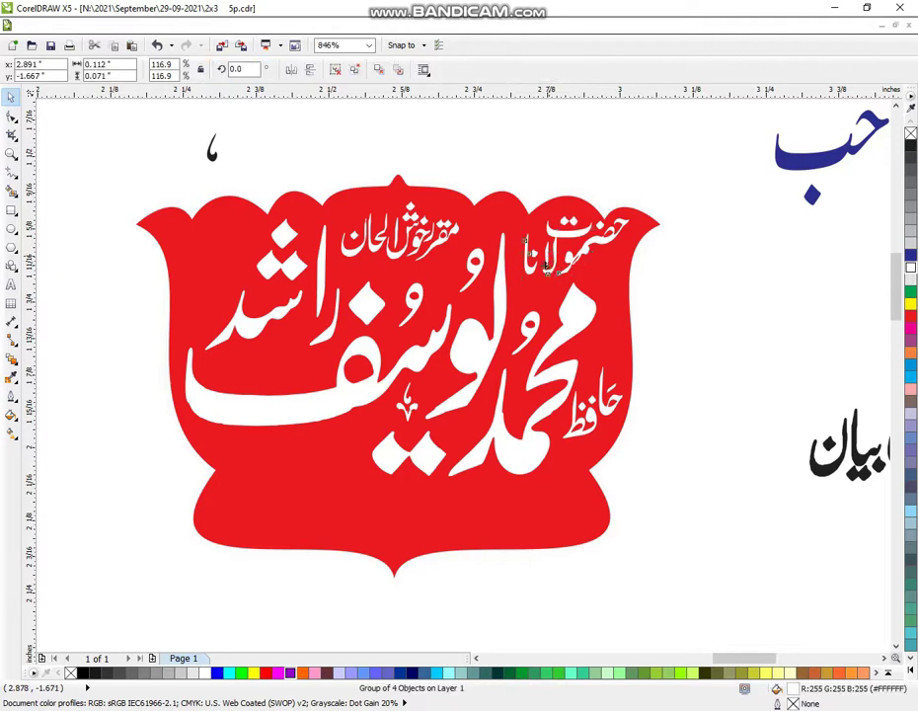
pyautogui.moveTo(546, 267); pyautogui.dragTo(534, 286)
pyautogui.moveTo(585, 244); pyautogui.dragTo(550, 284)
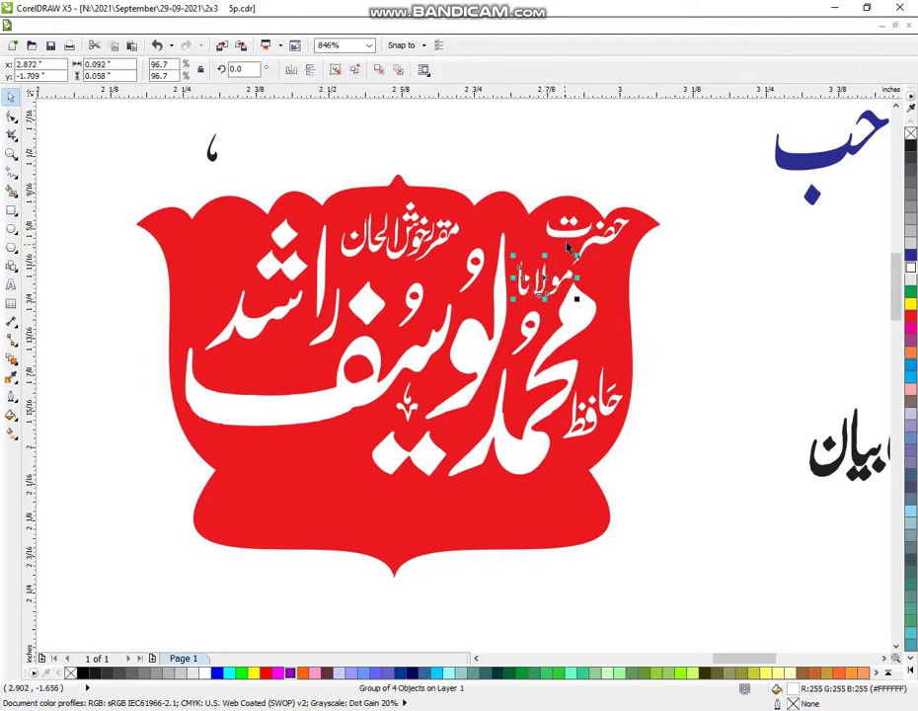
pyautogui.click(597, 229)
pyautogui.moveTo(618, 233); pyautogui.dragTo(591, 237)
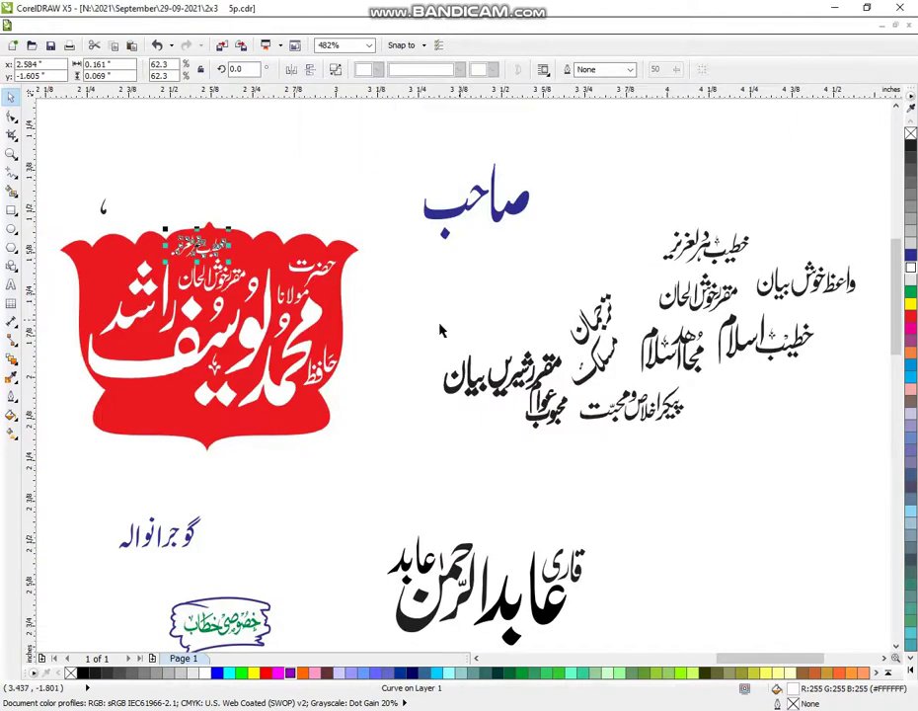
# Ungroup the صاحب word with Ctrl+U and make all its pieces white
pyautogui.click(400, 322)
pyautogui.moveTo(553, 140); pyautogui.dragTo(428, 243)
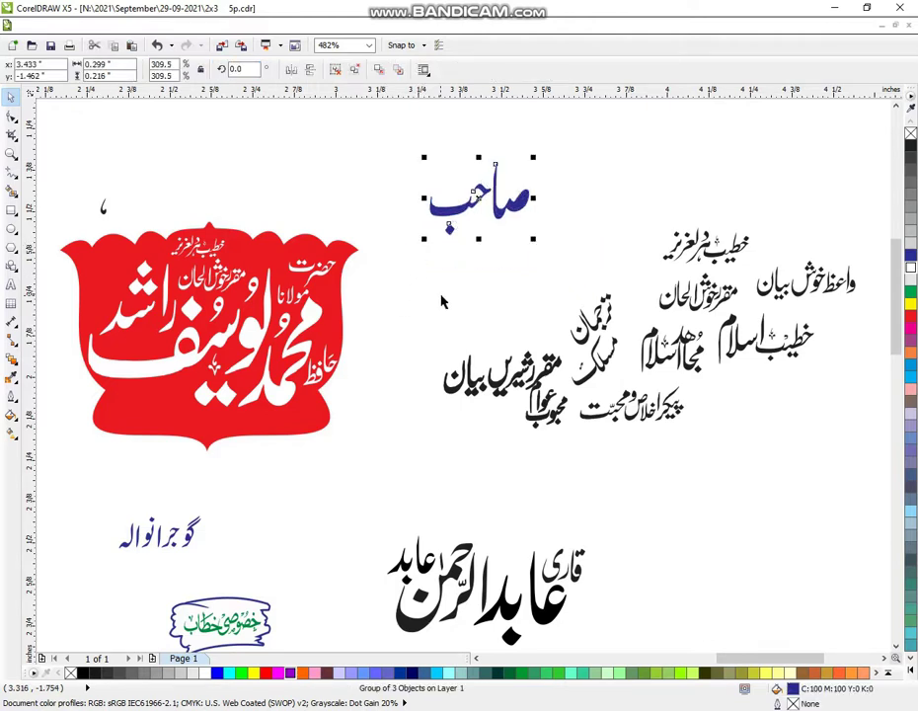
pyautogui.moveTo(564, 146); pyautogui.dragTo(405, 261)
pyautogui.hotkey('ctrl', 'u')
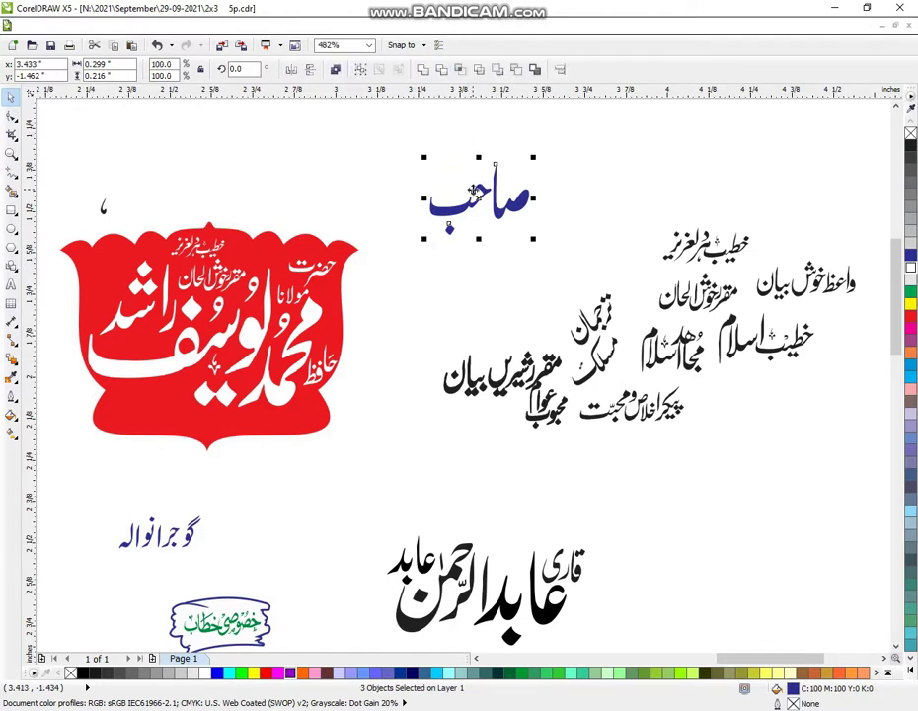
pyautogui.moveTo(578, 135); pyautogui.dragTo(125, 279)
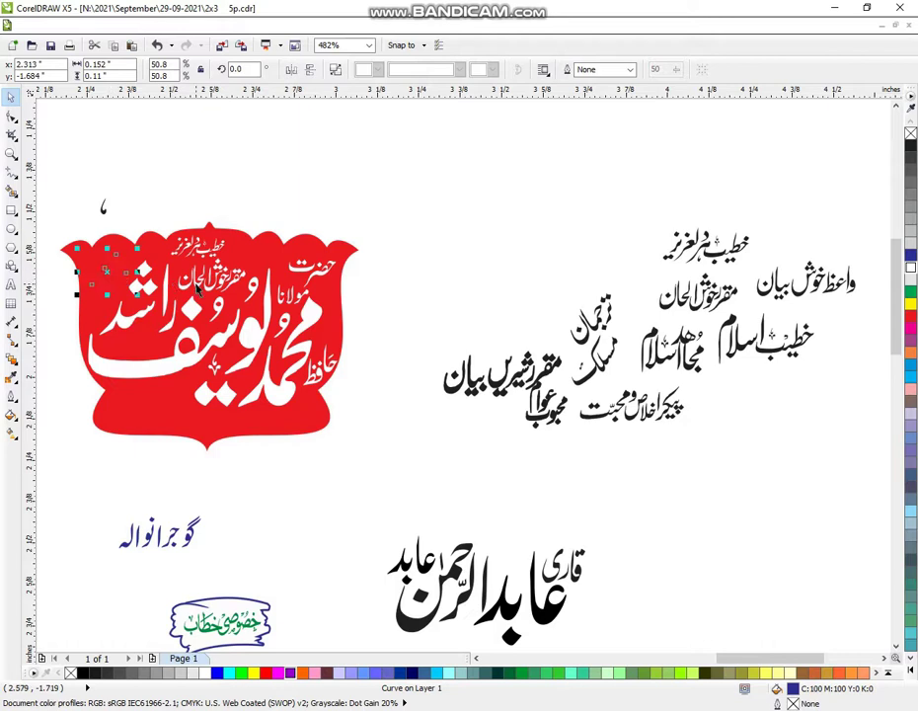
pyautogui.click(910, 268)
# Move گوجرانوالہ along the bottom of the red frame, clear away a stray mark, and select the whole frame
pyautogui.moveTo(81, 512); pyautogui.dragTo(268, 568)
pyautogui.moveTo(148, 534); pyautogui.dragTo(134, 401)
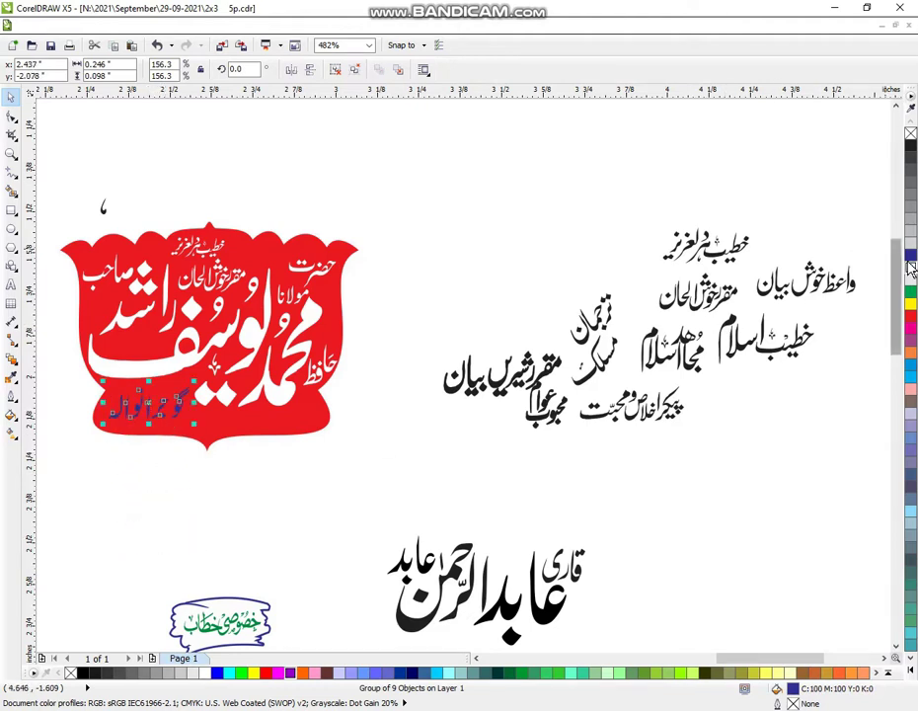
pyautogui.click(442, 215)
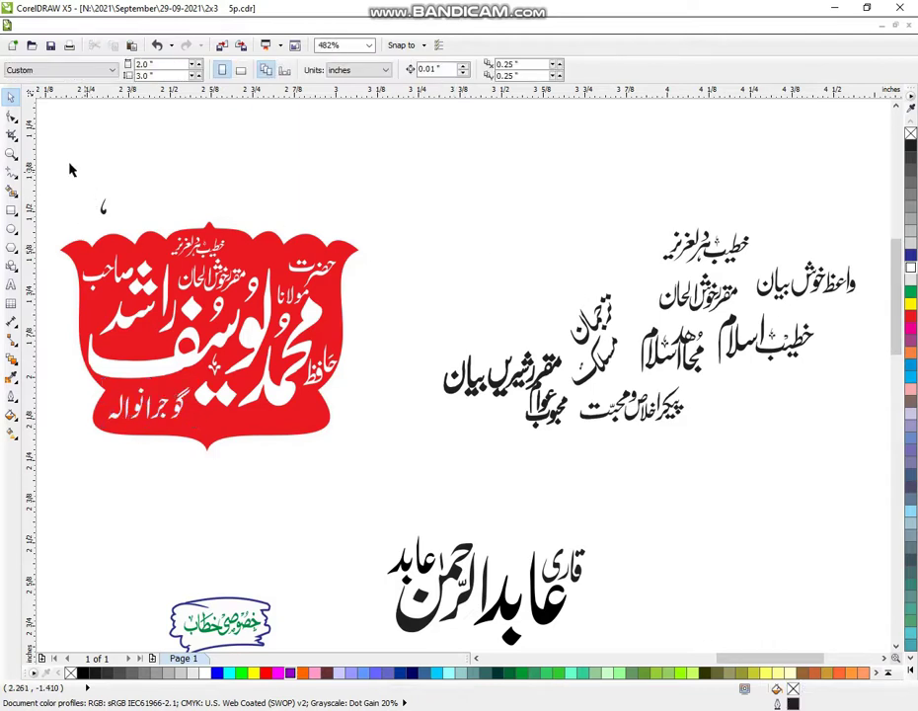
pyautogui.click(103, 205)
pyautogui.moveTo(103, 205); pyautogui.dragTo(474, 159)
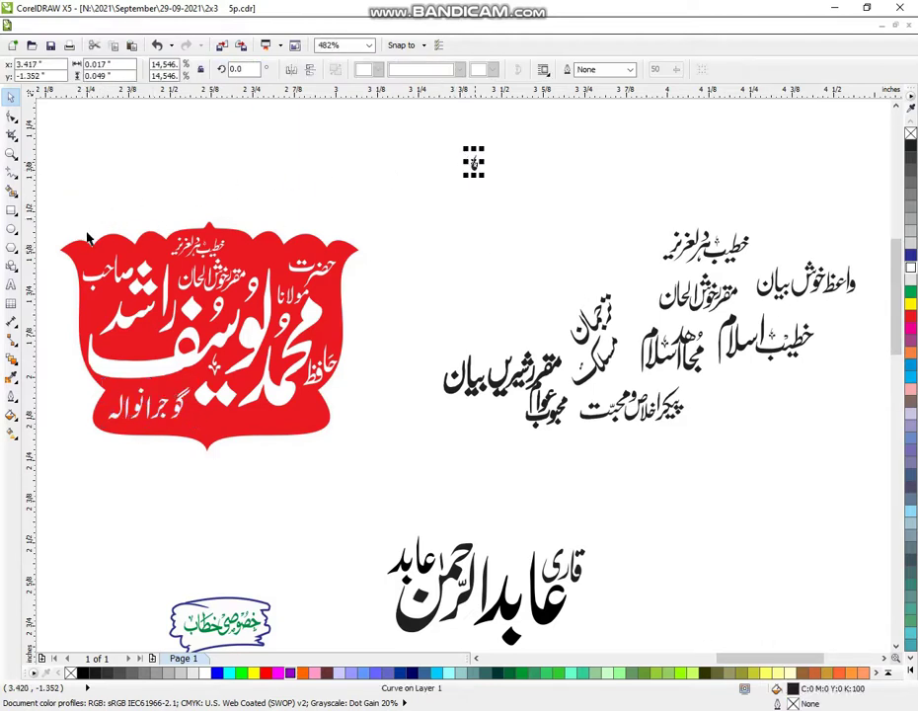
pyautogui.moveTo(64, 168); pyautogui.dragTo(258, 427)
pyautogui.moveTo(39, 124); pyautogui.dragTo(407, 504)
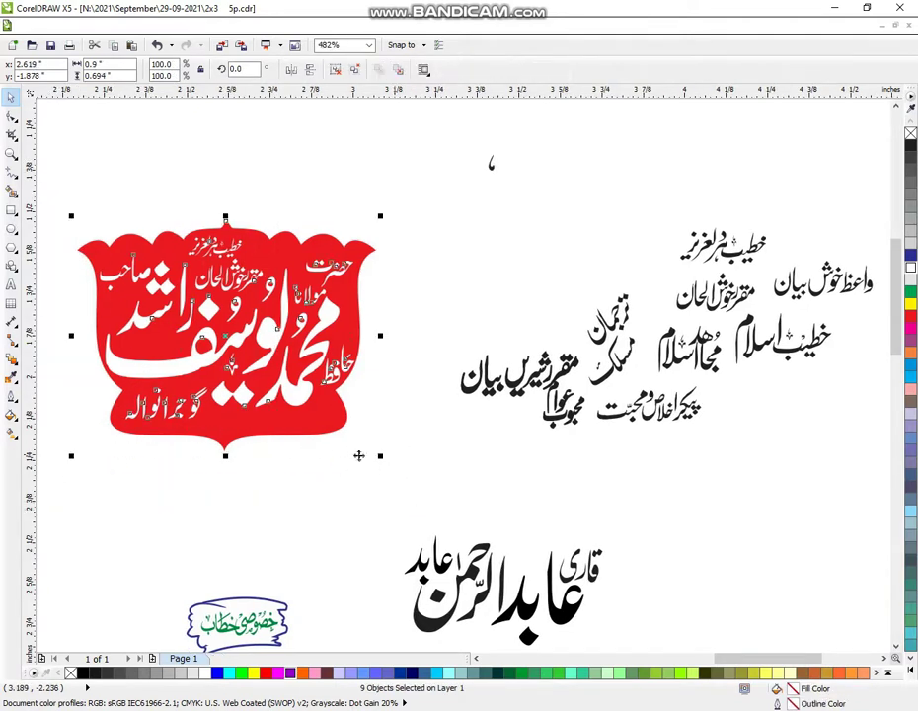
# Drop the finished name frame into the poster's upper-right red slot
pyautogui.click(334, 496)
pyautogui.click(12, 154)
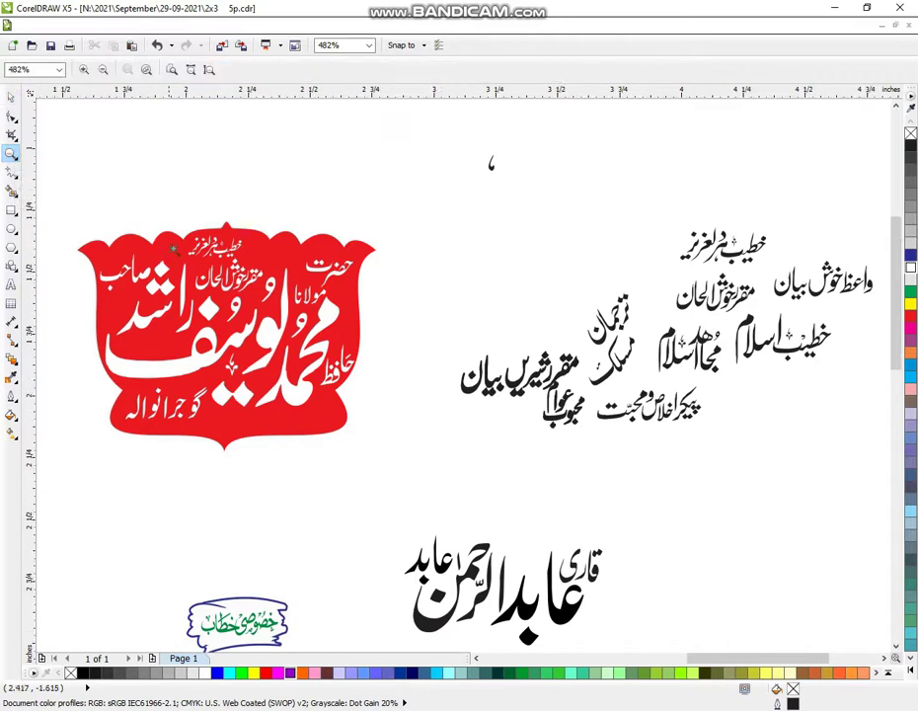
pyautogui.rightClick(207, 275)
pyautogui.rightClick(281, 316)
pyautogui.moveTo(700, 400); pyautogui.dragTo(839, 563)
pyautogui.moveTo(77, 161); pyautogui.dragTo(514, 427)
pyautogui.click(11, 96)
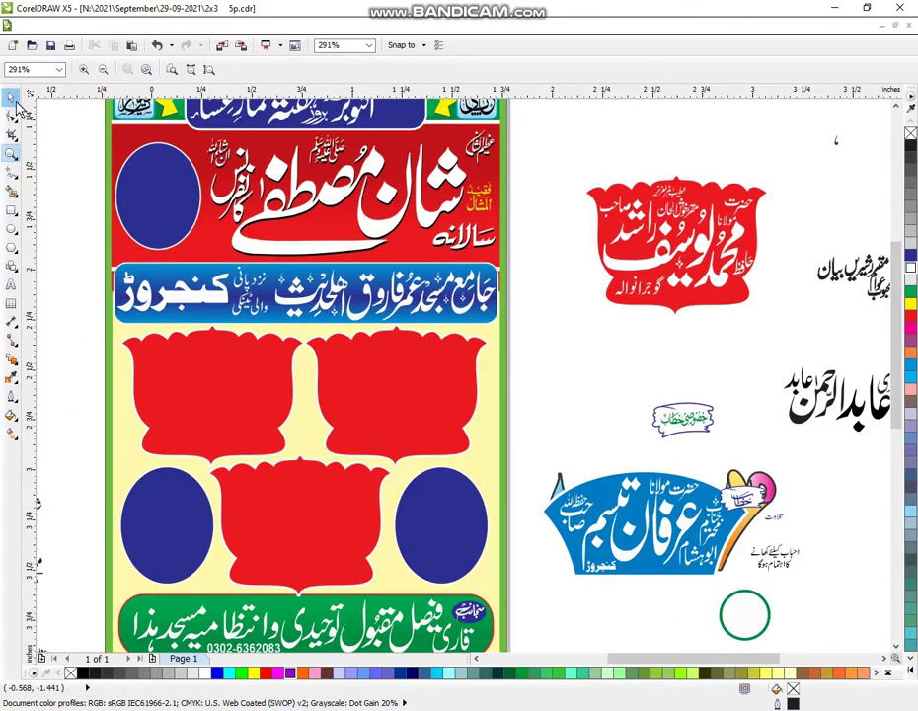
pyautogui.click(540, 191)
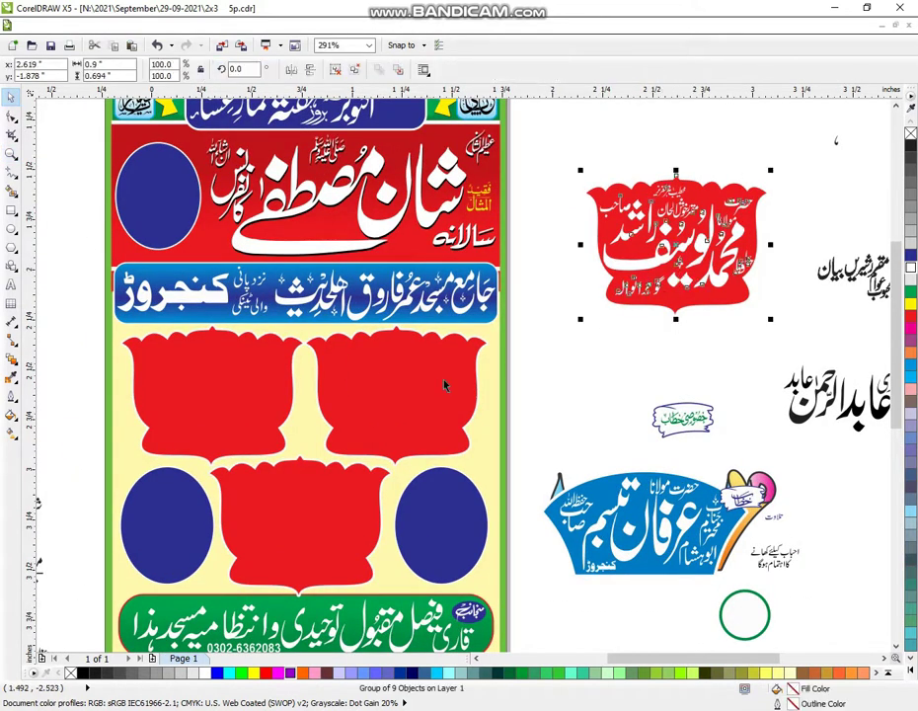
pyautogui.moveTo(676, 242); pyautogui.dragTo(399, 395)
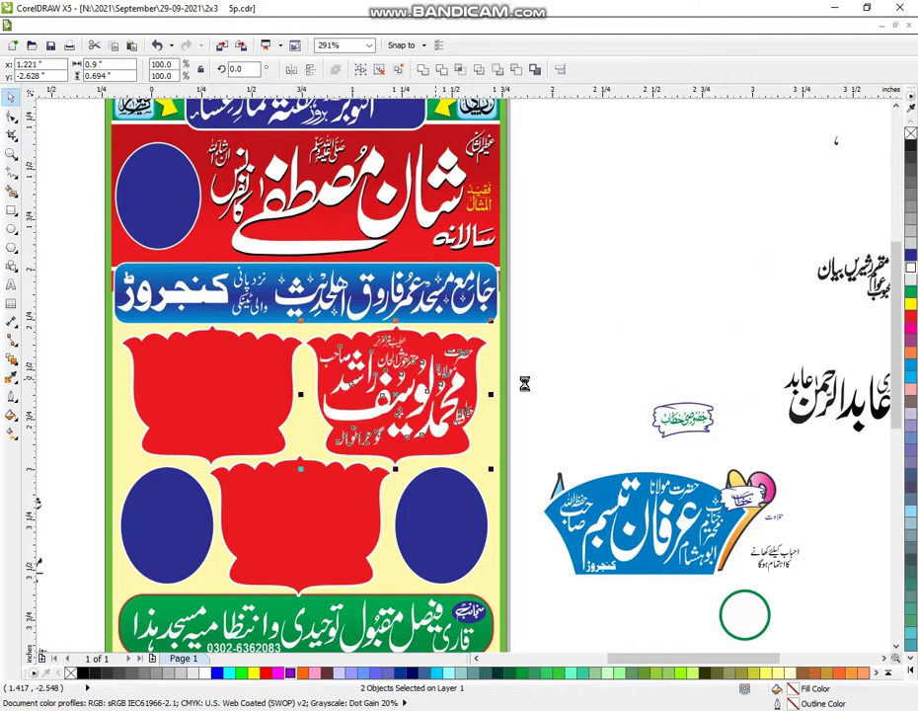
# Copy the poster's upper-left red shape beside the poster as a spare empty frame
pyautogui.click(592, 348)
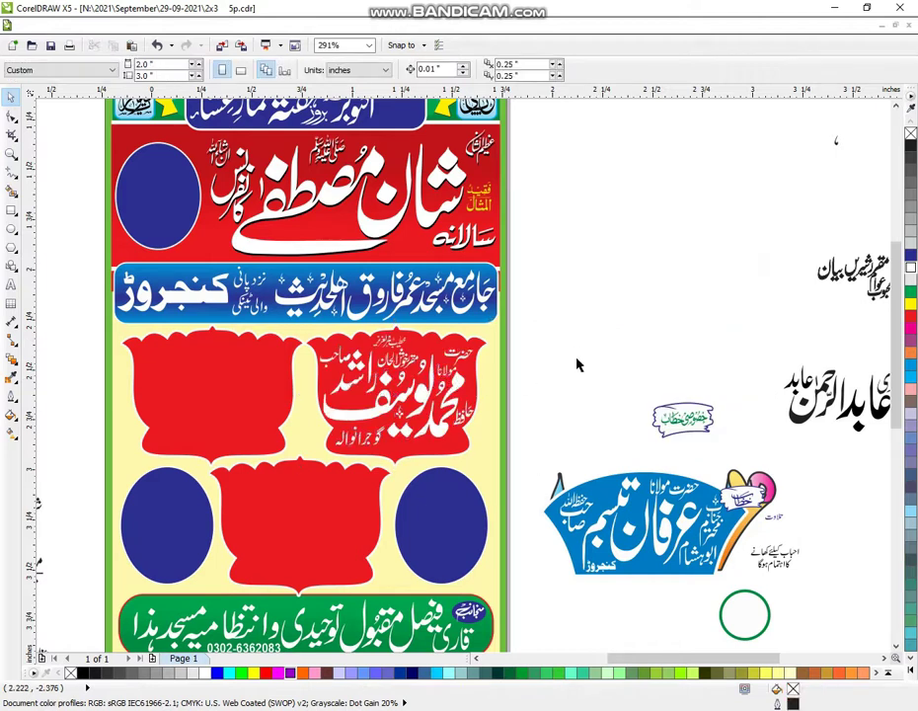
pyautogui.click(227, 398)
pyautogui.moveTo(227, 398); pyautogui.dragTo(664, 218)
pyautogui.click(717, 324)
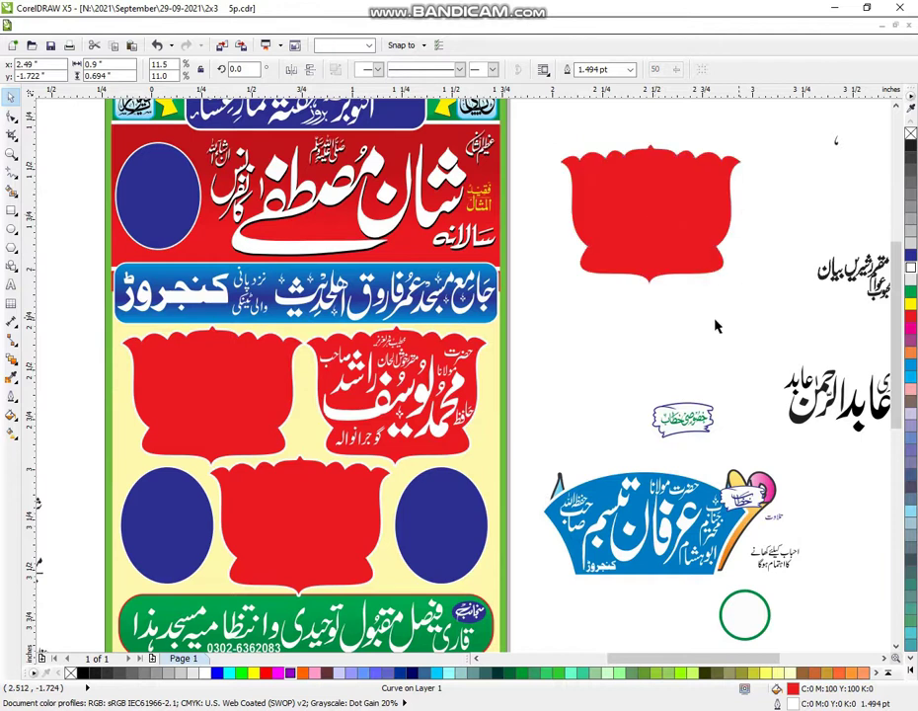
# Move the black speaker name onto the empty red frame
pyautogui.click(11, 153)
pyautogui.rightClick(637, 336)
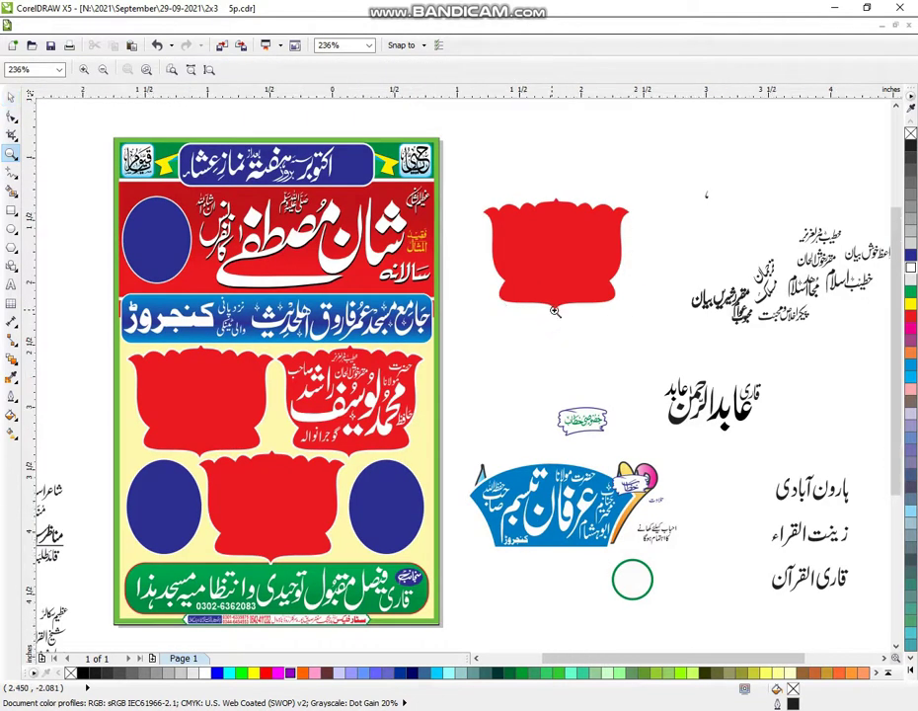
pyautogui.rightClick(637, 335)
pyautogui.moveTo(512, 201); pyautogui.dragTo(873, 566)
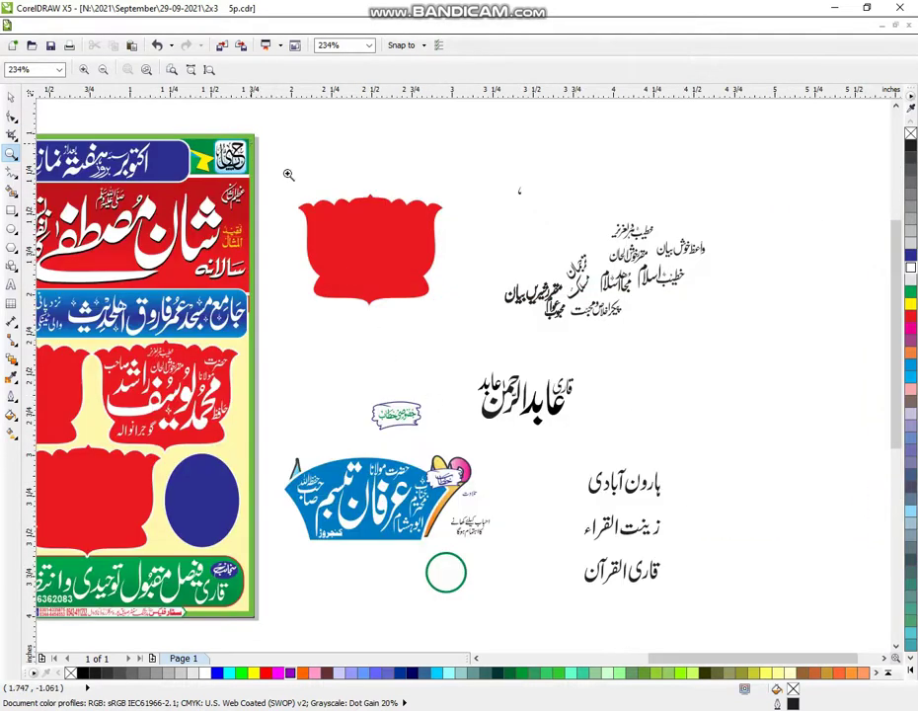
pyautogui.moveTo(279, 141); pyautogui.dragTo(756, 610)
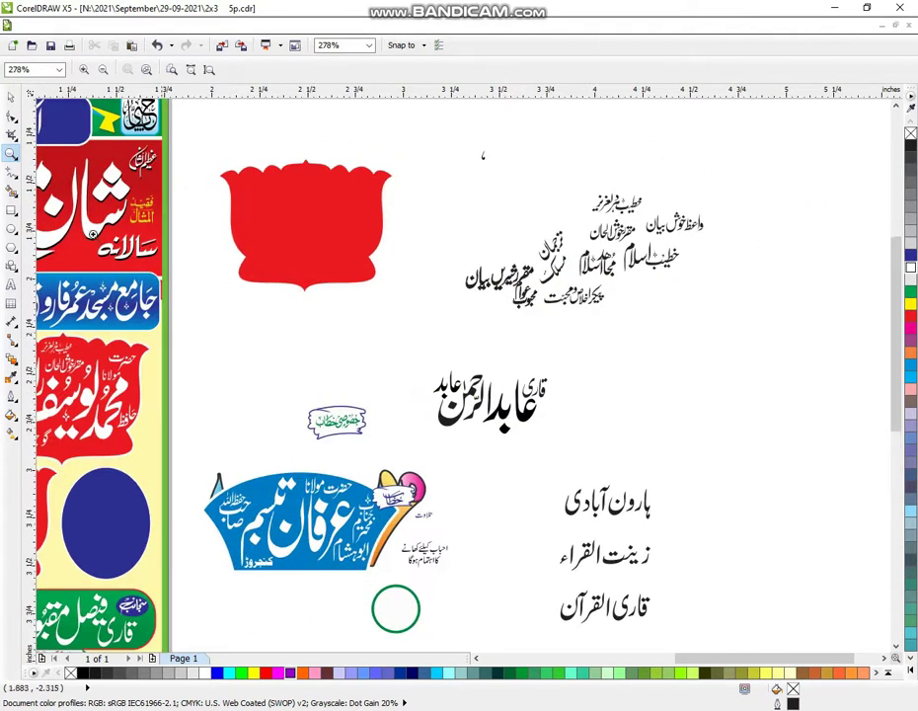
pyautogui.click(11, 96)
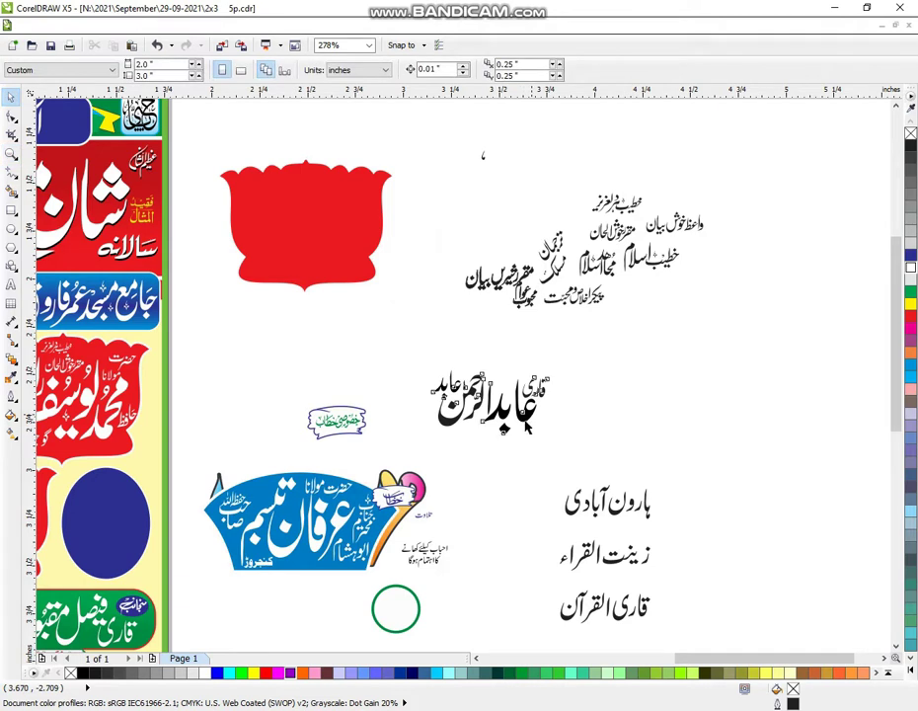
pyautogui.click(523, 415)
pyautogui.moveTo(524, 416); pyautogui.dragTo(228, 273)
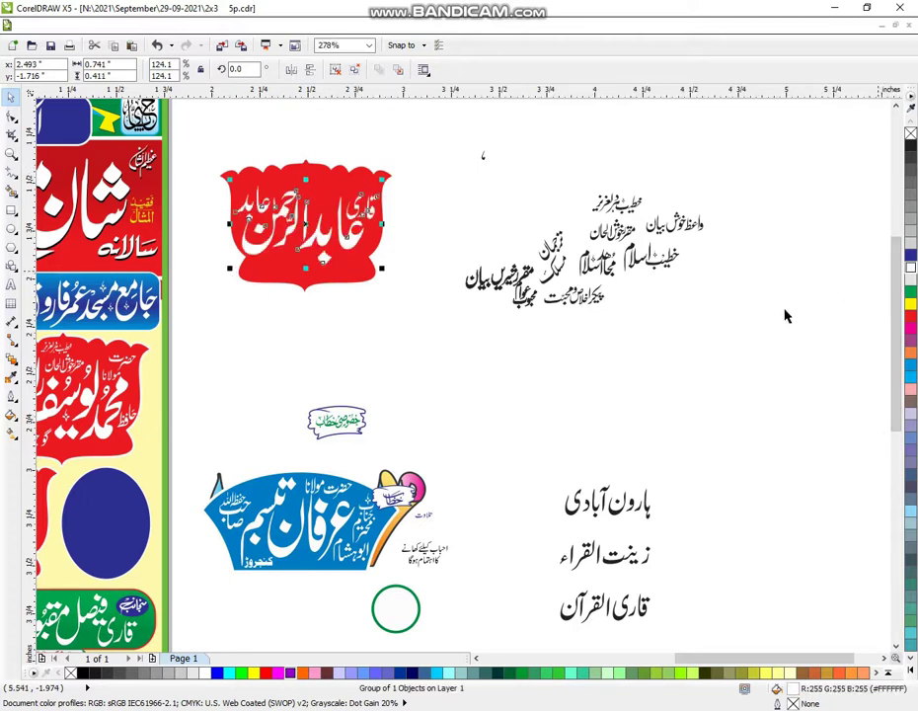
pyautogui.click(726, 362)
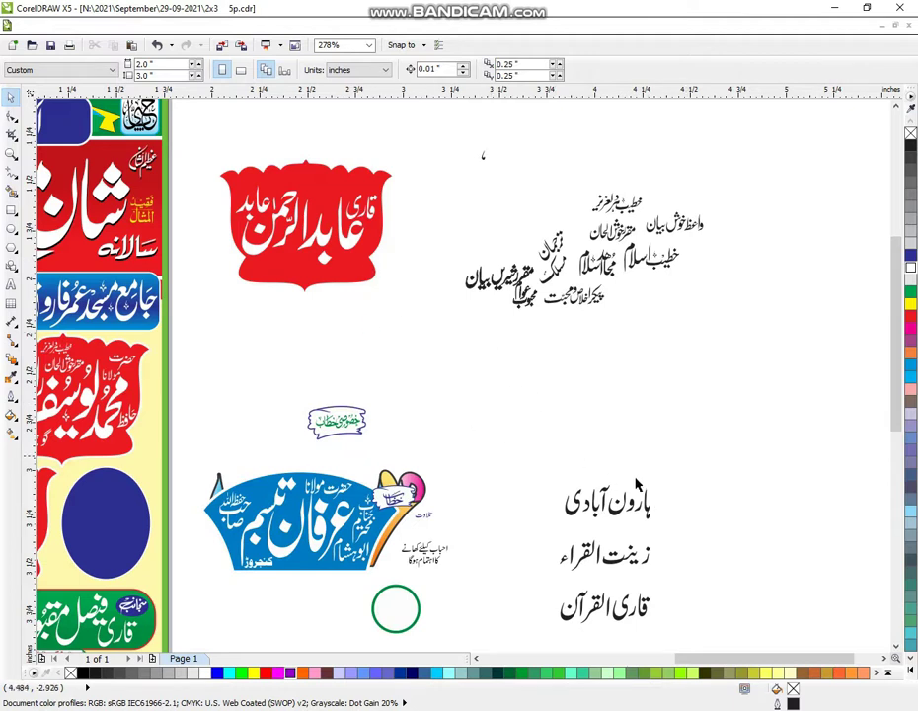
# Ungroup the Urdu text with Ctrl+U and select the ہارون آبادی letters
pyautogui.click(615, 511)
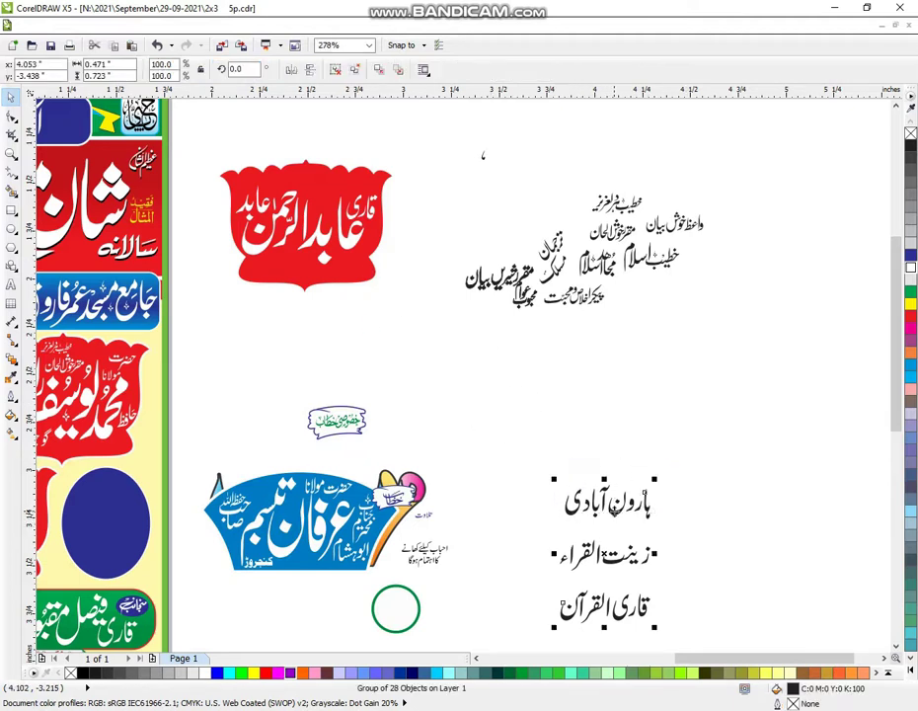
pyautogui.hotkey('ctrl', 'u')
pyautogui.click(695, 434)
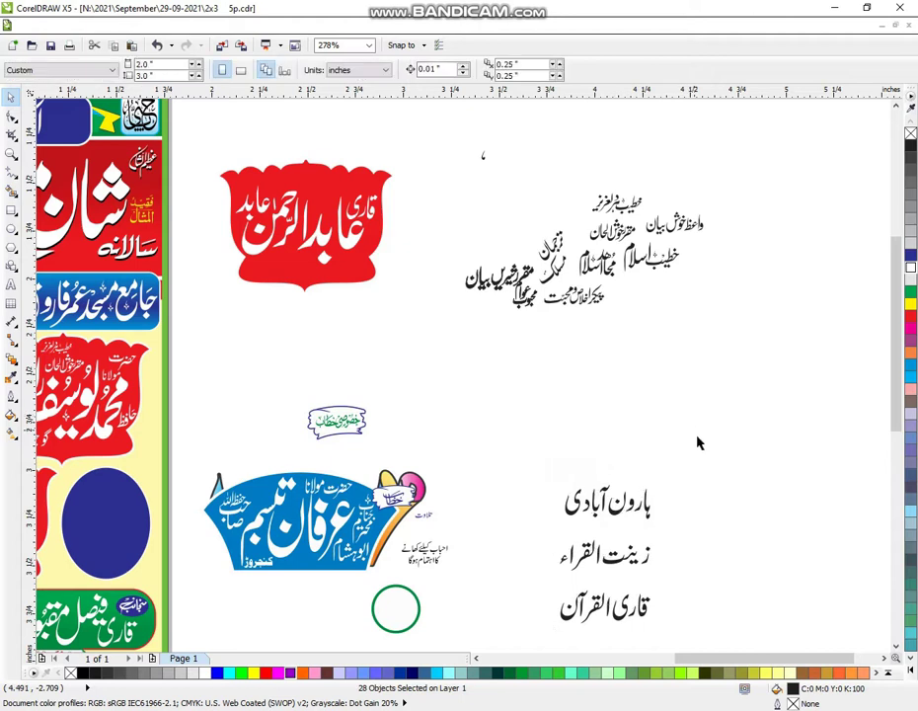
pyautogui.moveTo(697, 437); pyautogui.dragTo(312, 326)
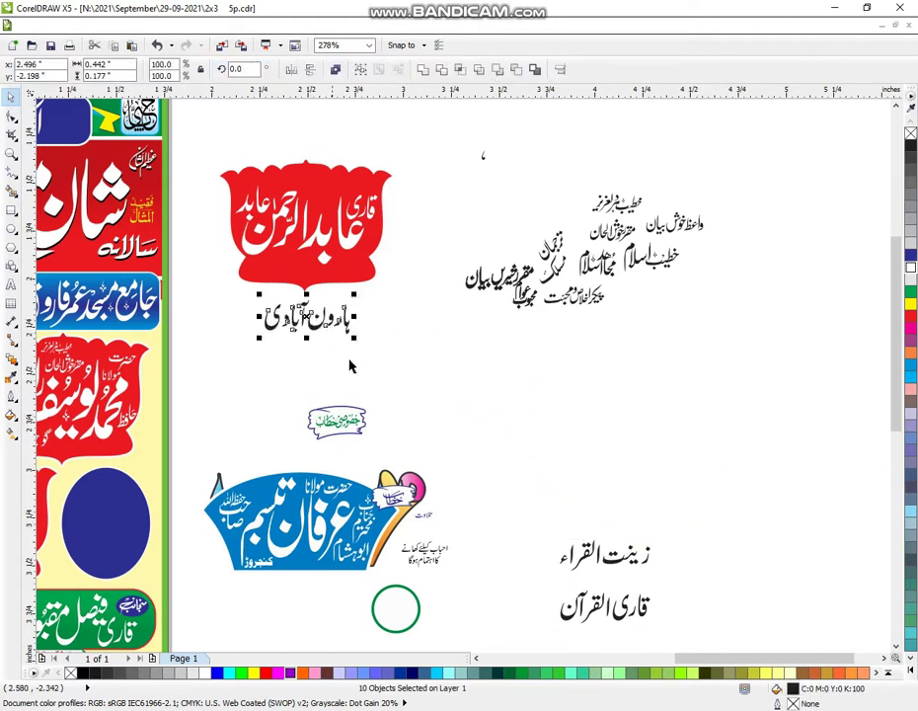
# Take the حضرت مولانا epithet from the blue badge and place it above the name
pyautogui.click(368, 526)
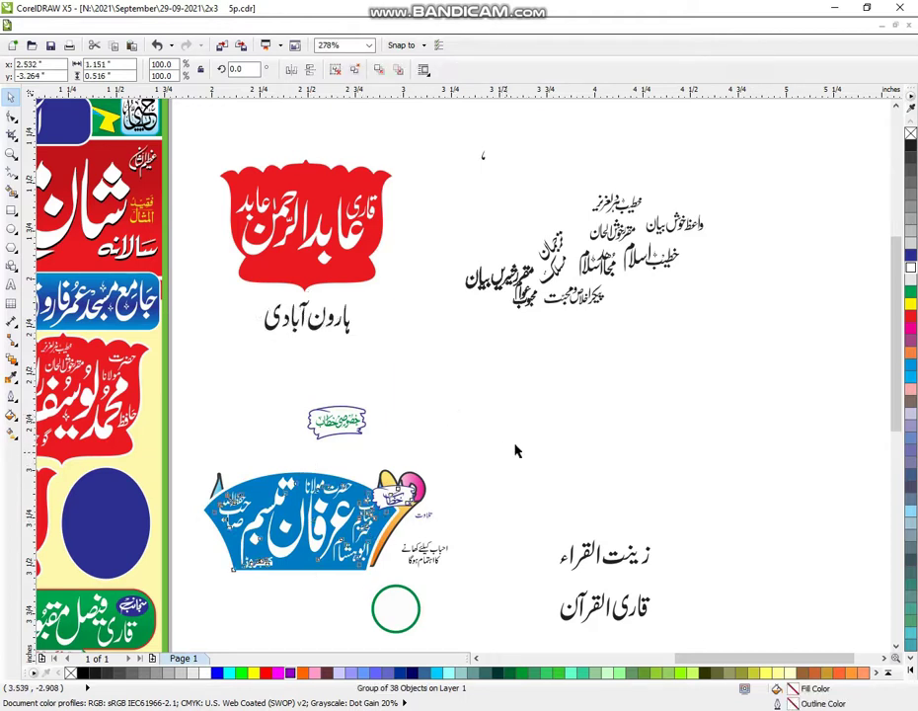
pyautogui.click(486, 417)
pyautogui.moveTo(292, 459); pyautogui.dragTo(334, 184)
pyautogui.click(445, 381)
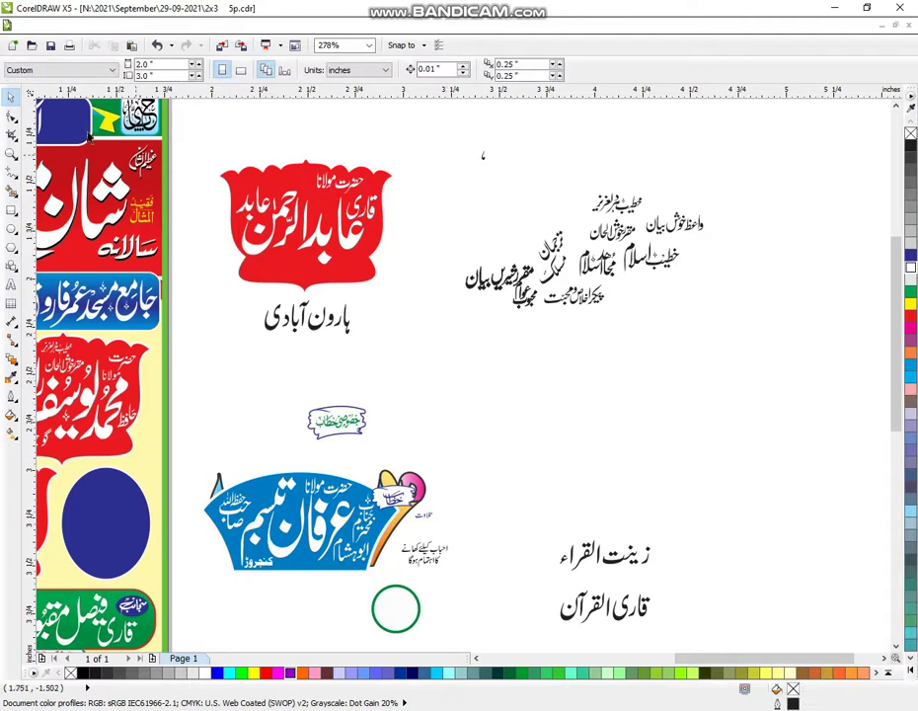
pyautogui.moveTo(199, 129); pyautogui.dragTo(707, 346)
pyautogui.rightClick(227, 256)
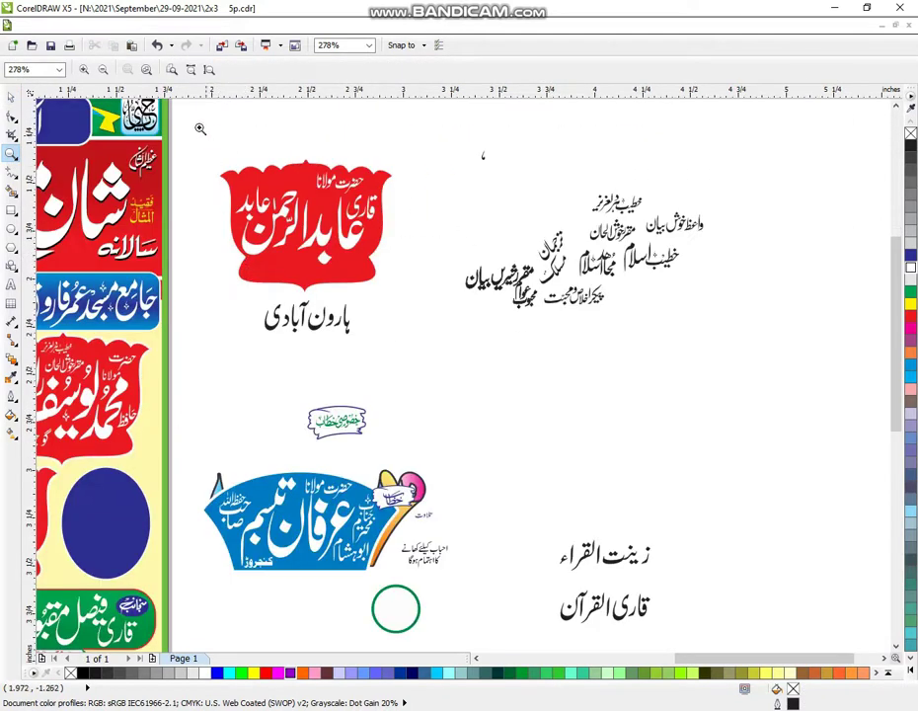
pyautogui.moveTo(199, 129); pyautogui.dragTo(747, 461)
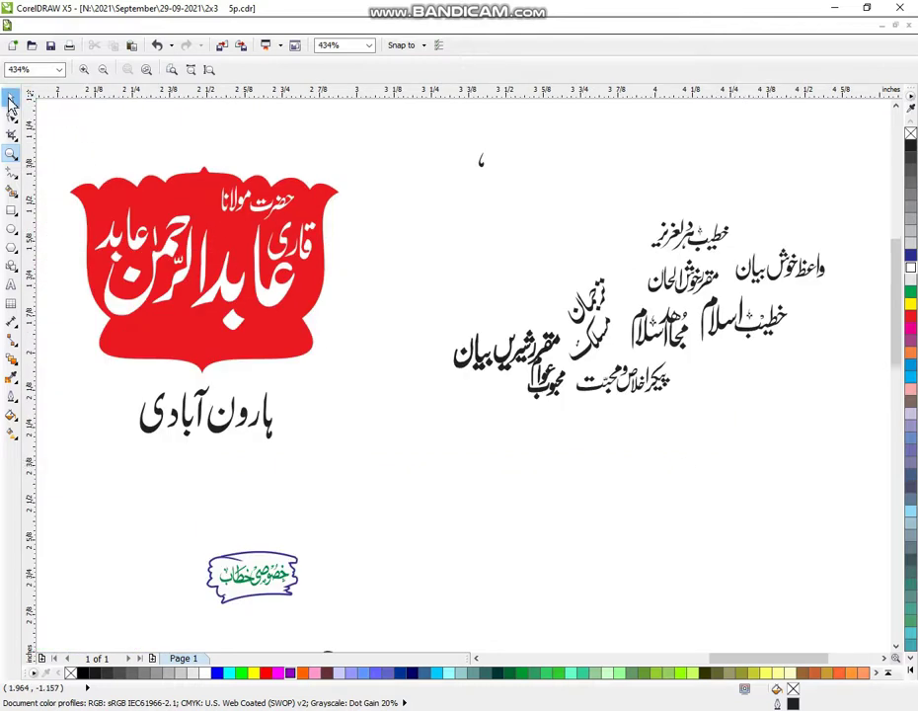
# Shrink the cluster of Urdu epithets and bring it next to the red frame
pyautogui.click(11, 96)
pyautogui.moveTo(816, 175); pyautogui.dragTo(464, 442)
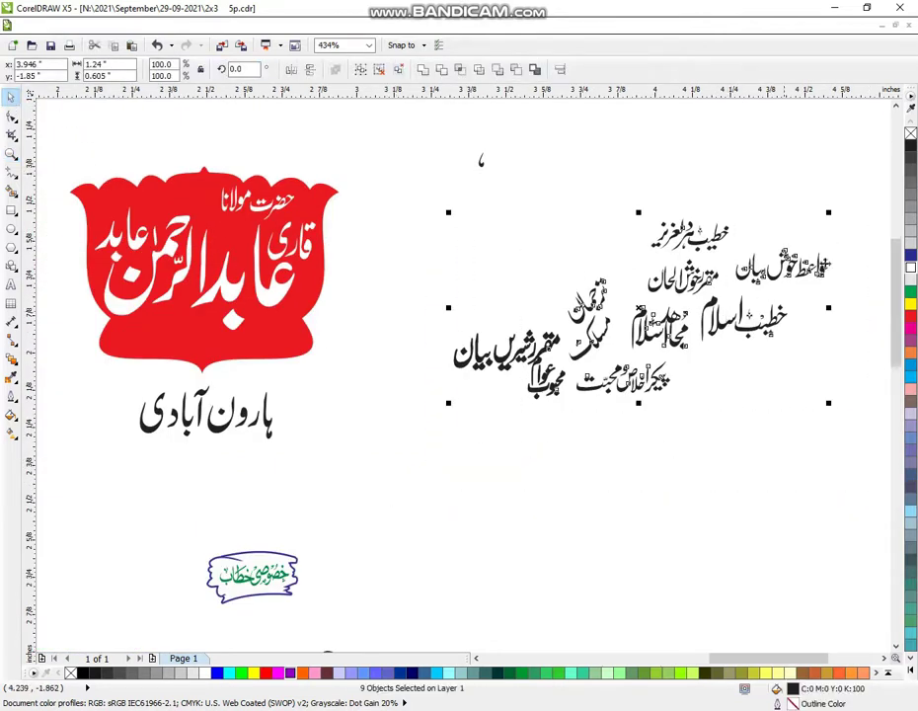
pyautogui.moveTo(833, 212); pyautogui.dragTo(718, 265)
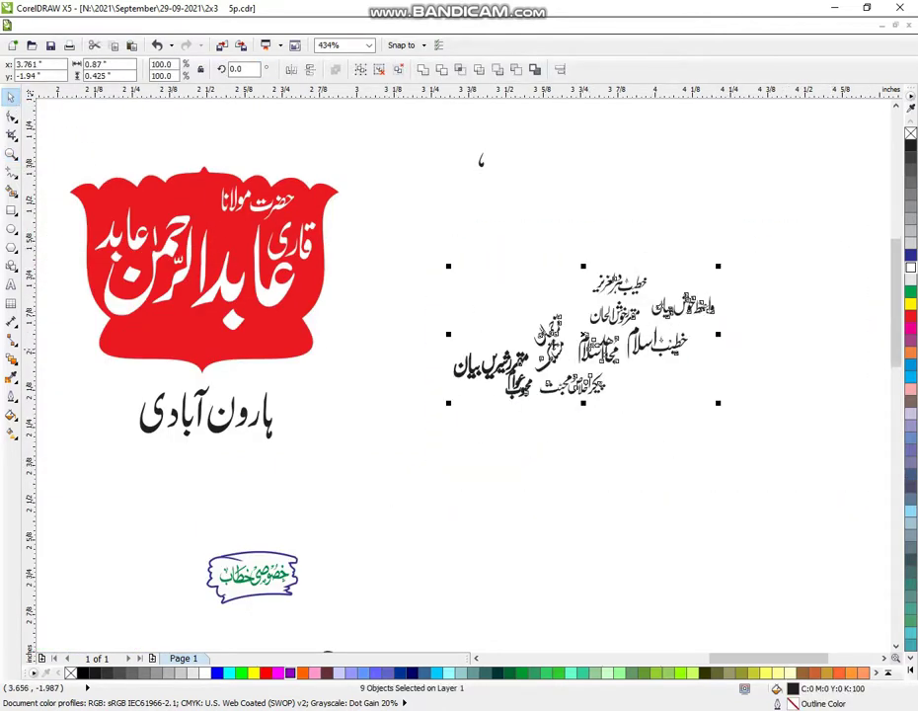
pyautogui.moveTo(563, 343); pyautogui.dragTo(467, 320)
pyautogui.click(11, 153)
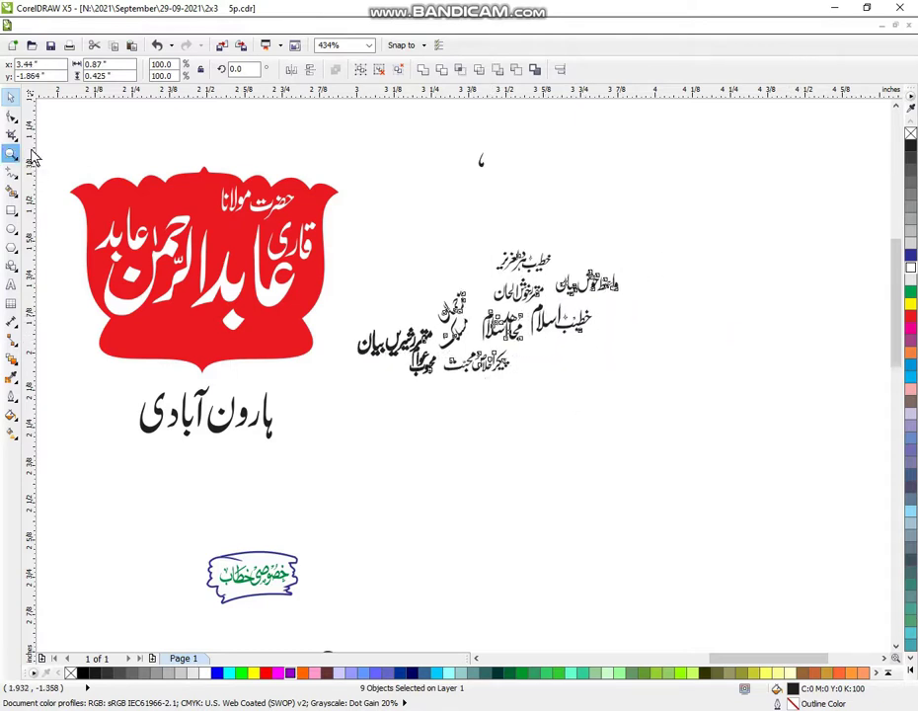
pyautogui.moveTo(44, 140); pyautogui.dragTo(713, 534)
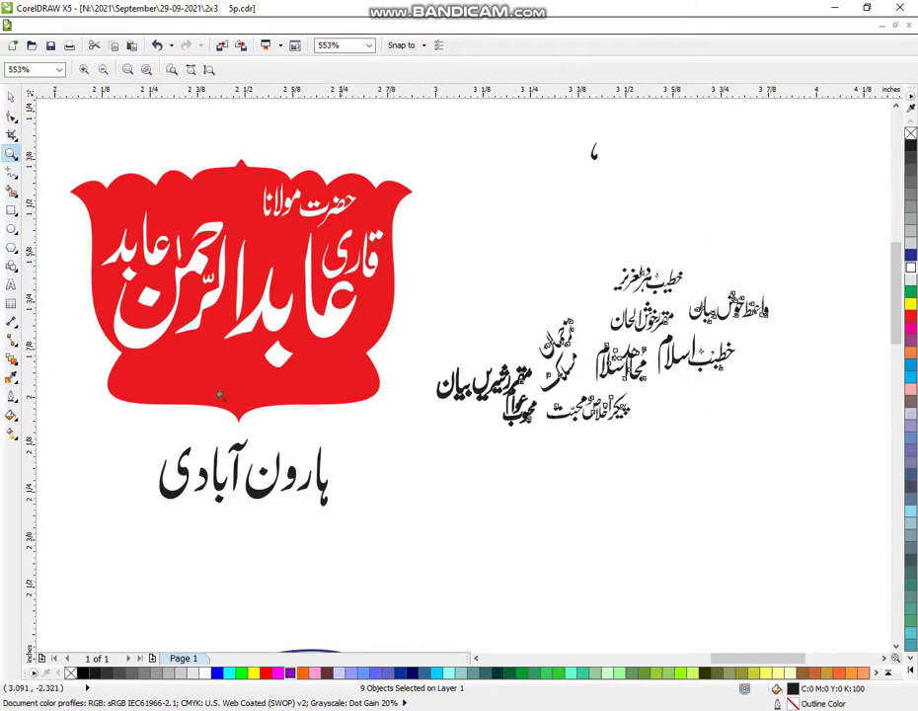
pyautogui.click(11, 98)
# Put مقرر خوش الحان in white at the top of the red frame
pyautogui.click(651, 455)
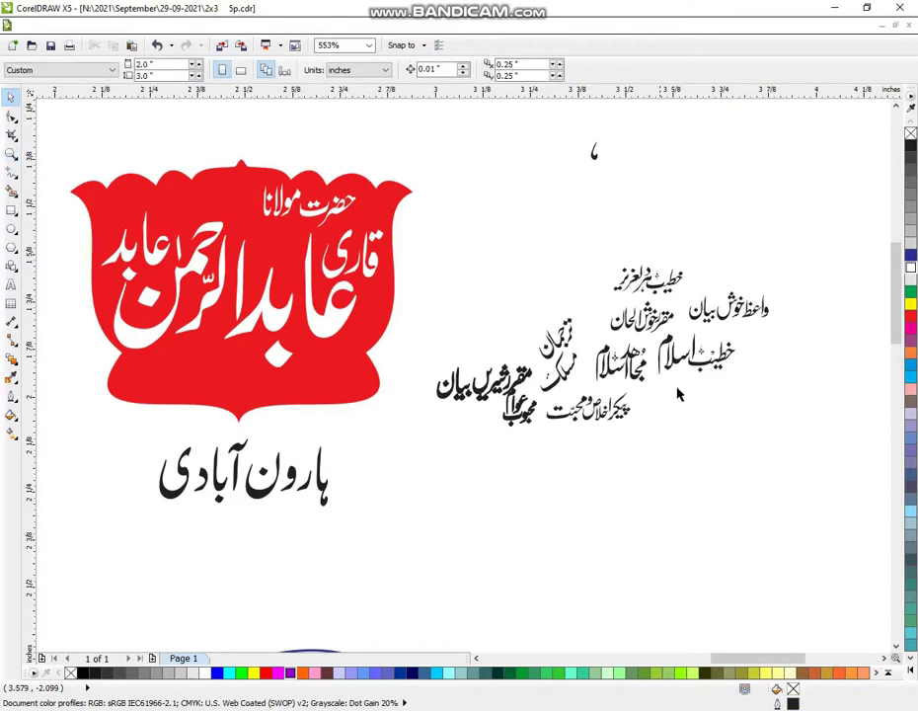
pyautogui.moveTo(658, 333); pyautogui.dragTo(225, 203)
pyautogui.click(911, 281)
pyautogui.click(706, 451)
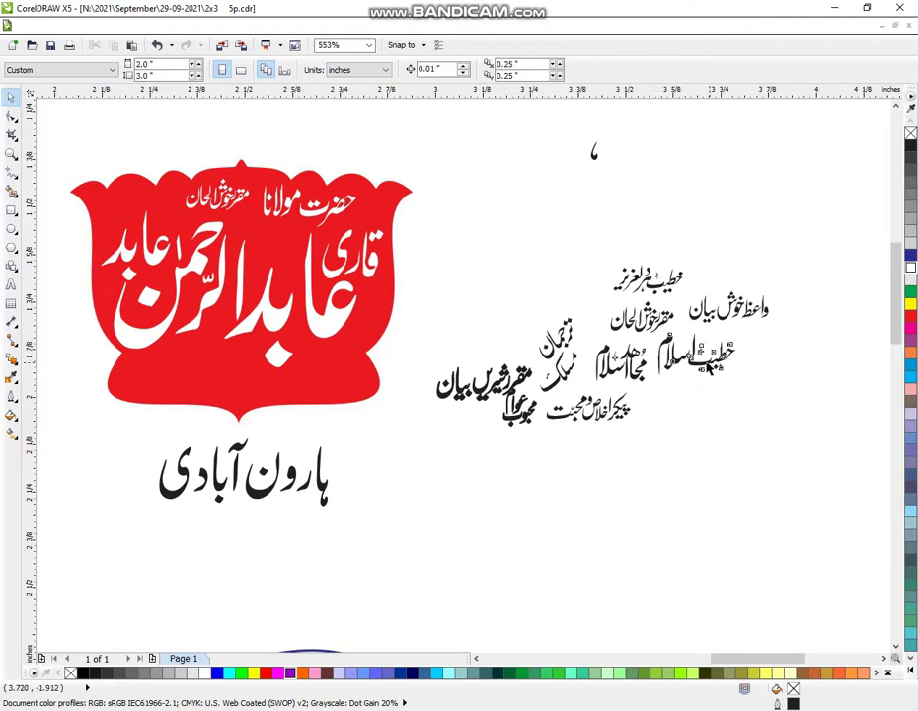
# Group ہارون آبادی, shrink it to about two-thirds, and set it in white along the frame's bottom
pyautogui.click(711, 367)
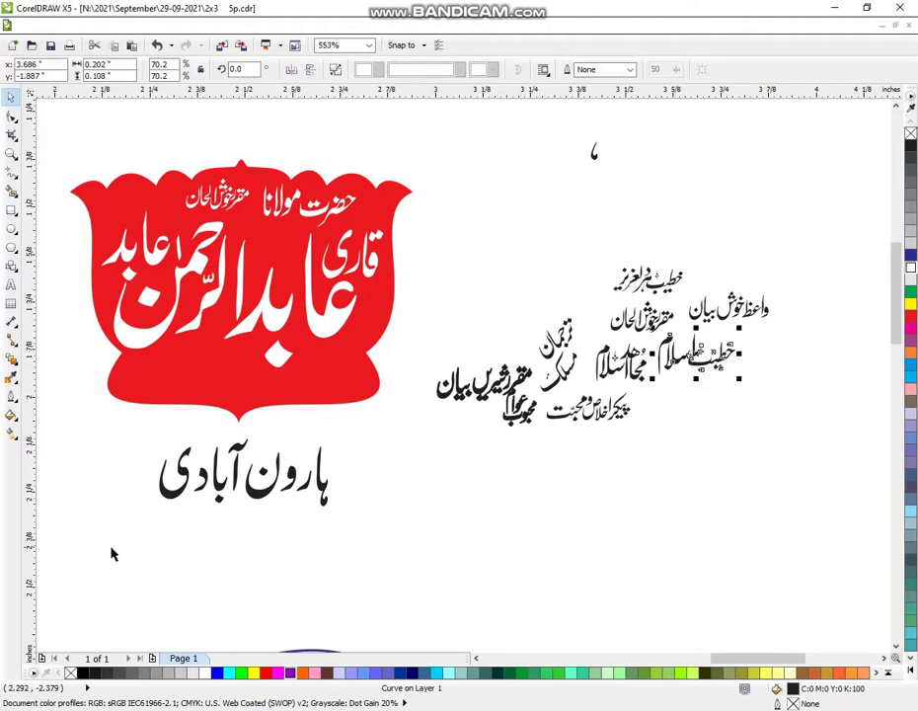
pyautogui.moveTo(111, 555); pyautogui.dragTo(389, 423)
pyautogui.hotkey('ctrl', 'g')
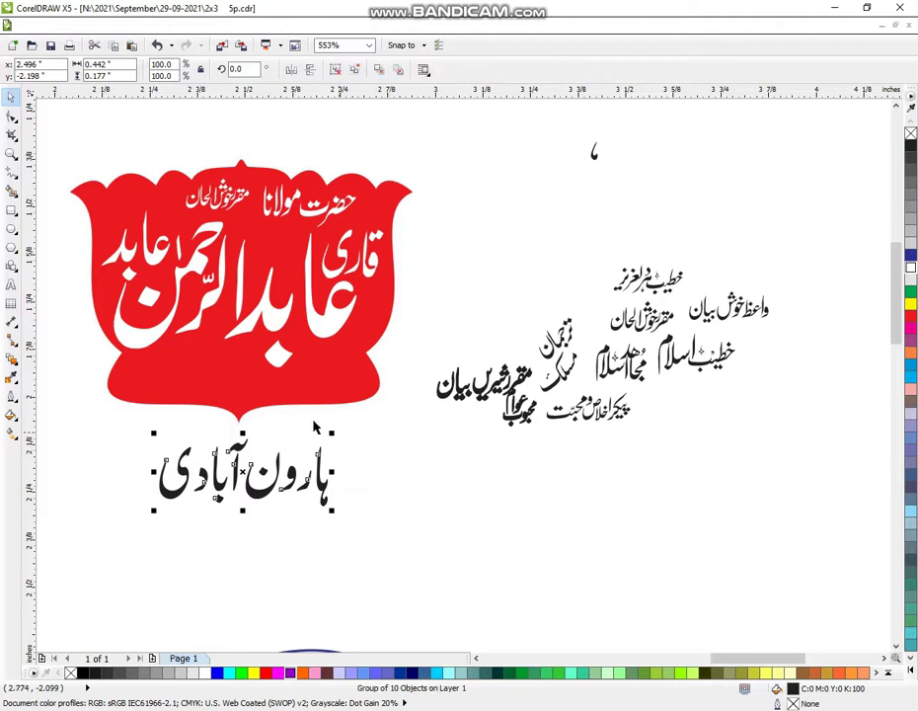
pyautogui.moveTo(332, 435); pyautogui.dragTo(277, 456)
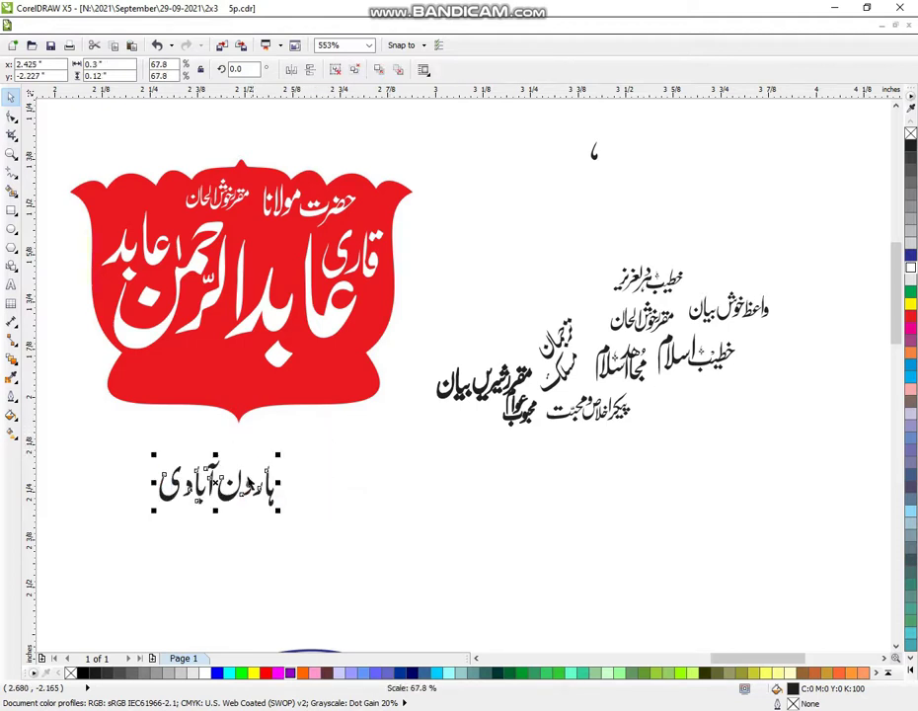
pyautogui.moveTo(214, 482); pyautogui.dragTo(199, 367)
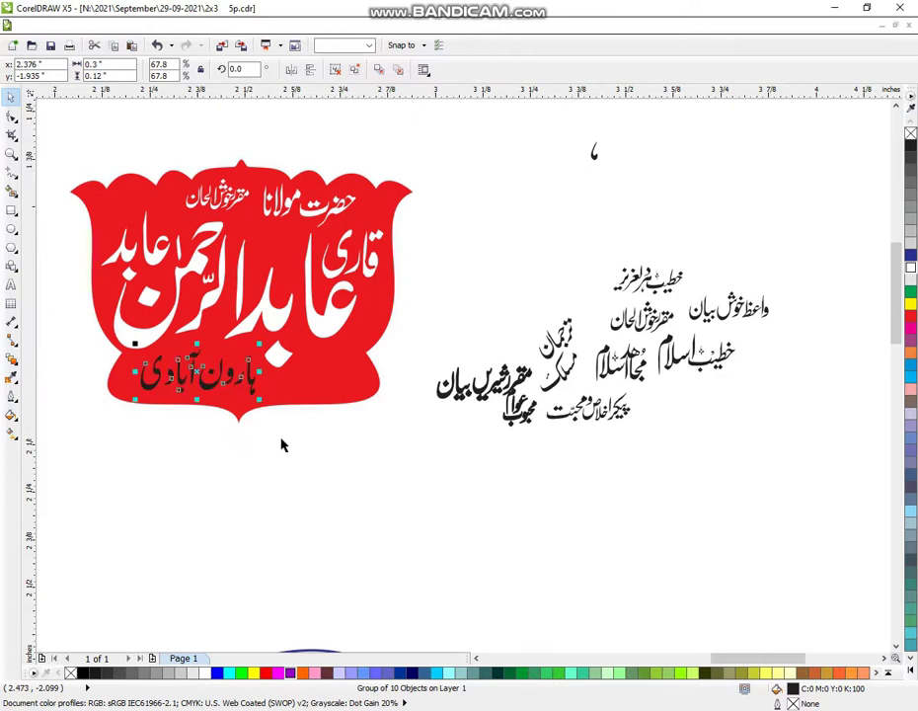
pyautogui.click(911, 266)
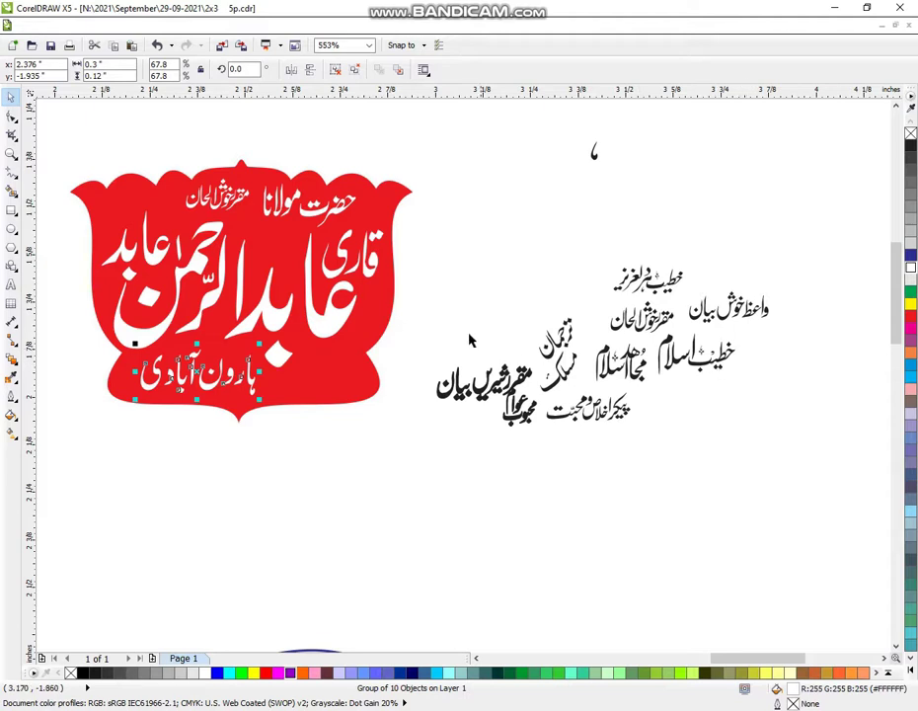
# Add خطیب اسلام in white to the frame's upper left, then select the whole frame with its text
pyautogui.keyDown('ctrl'); pyautogui.click(220, 194); pyautogui.keyUp('ctrl')
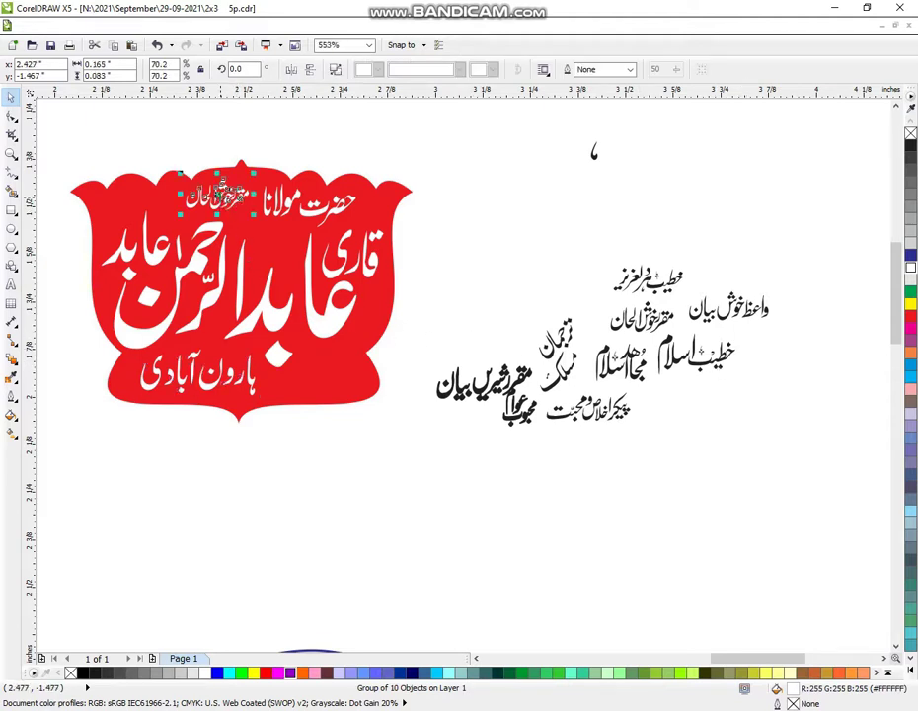
pyautogui.moveTo(222, 194); pyautogui.dragTo(225, 194)
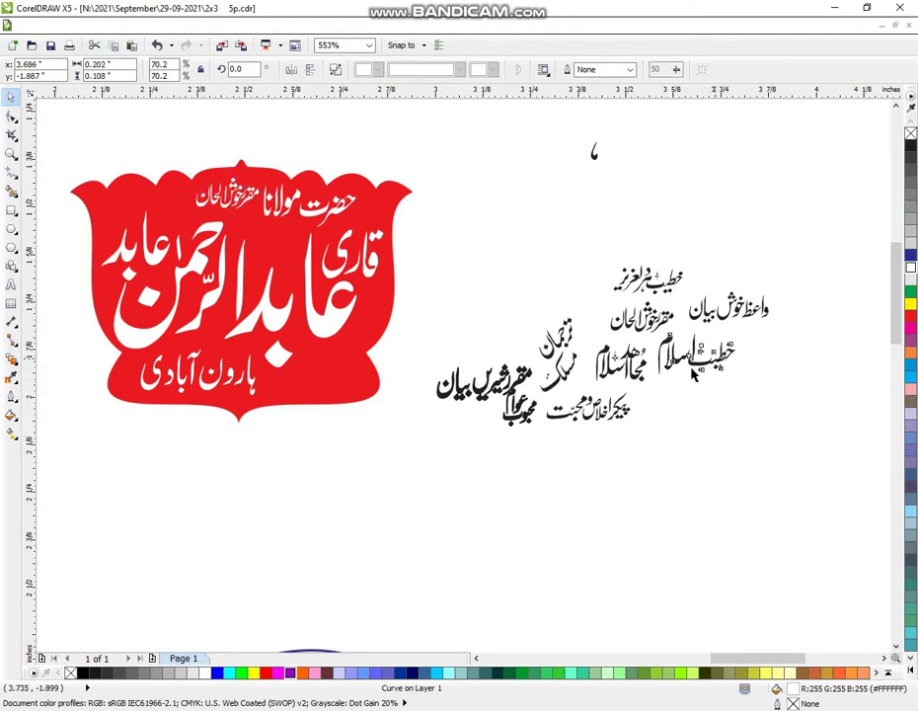
pyautogui.moveTo(707, 359); pyautogui.dragTo(149, 201)
pyautogui.moveTo(201, 183); pyautogui.dragTo(156, 207)
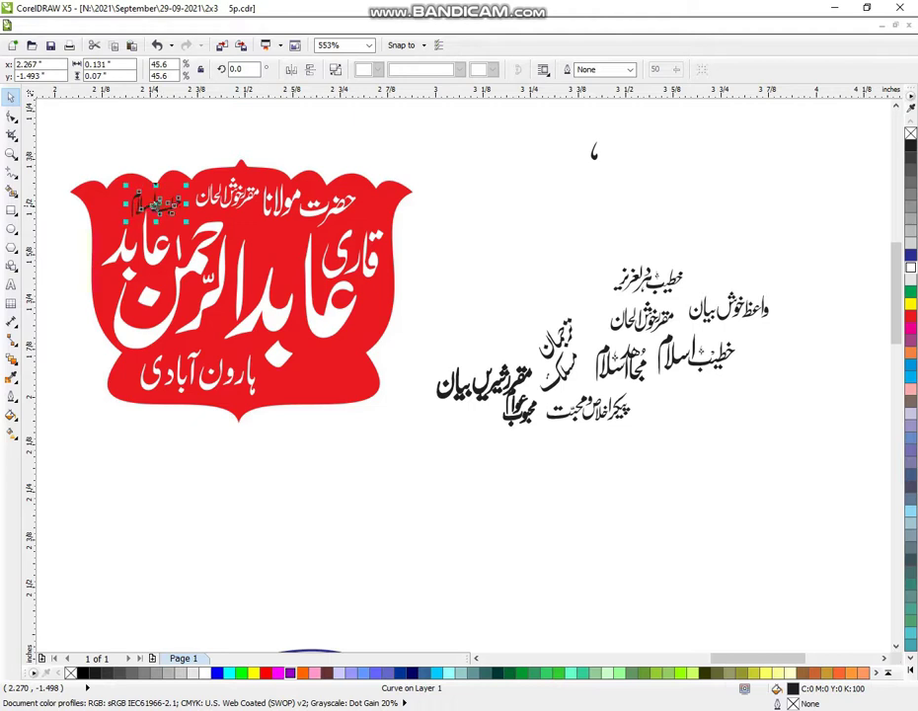
pyautogui.click(911, 270)
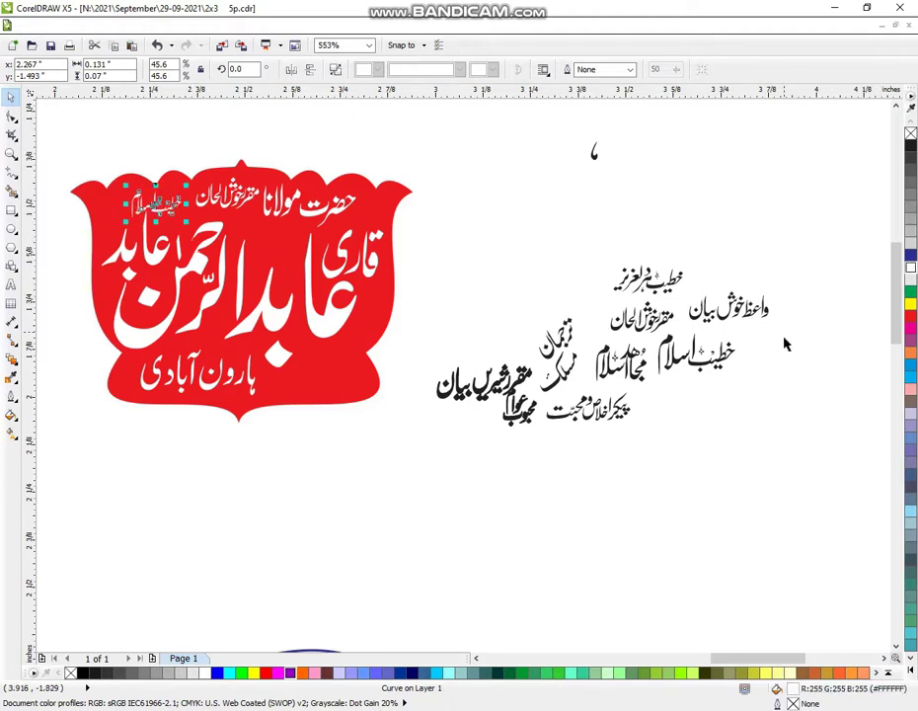
pyautogui.click(808, 484)
pyautogui.moveTo(37, 123); pyautogui.dragTo(428, 545)
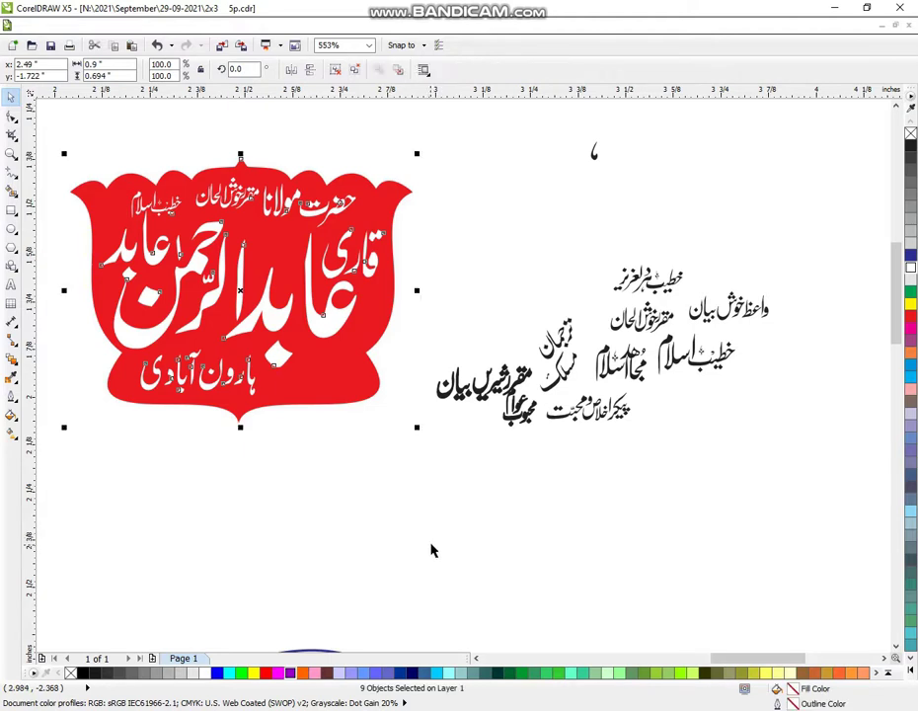
pyautogui.hotkey('ctrl', 'g')
pyautogui.click(97, 413)
pyautogui.click(12, 153)
pyautogui.rightClick(190, 292)
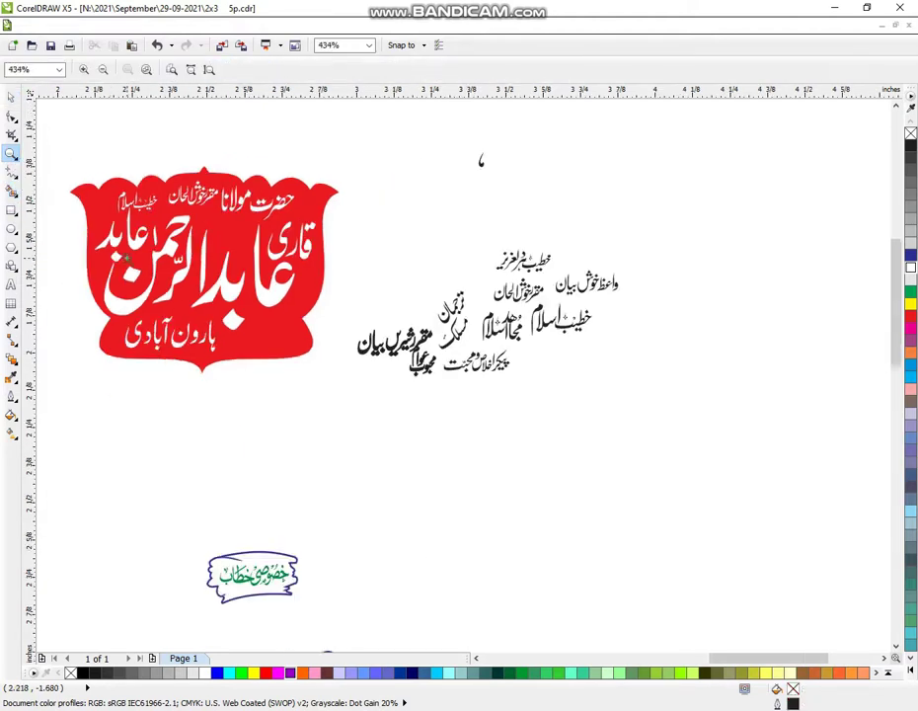
pyautogui.rightClick(189, 292)
pyautogui.rightClick(185, 240)
pyautogui.rightClick(262, 263)
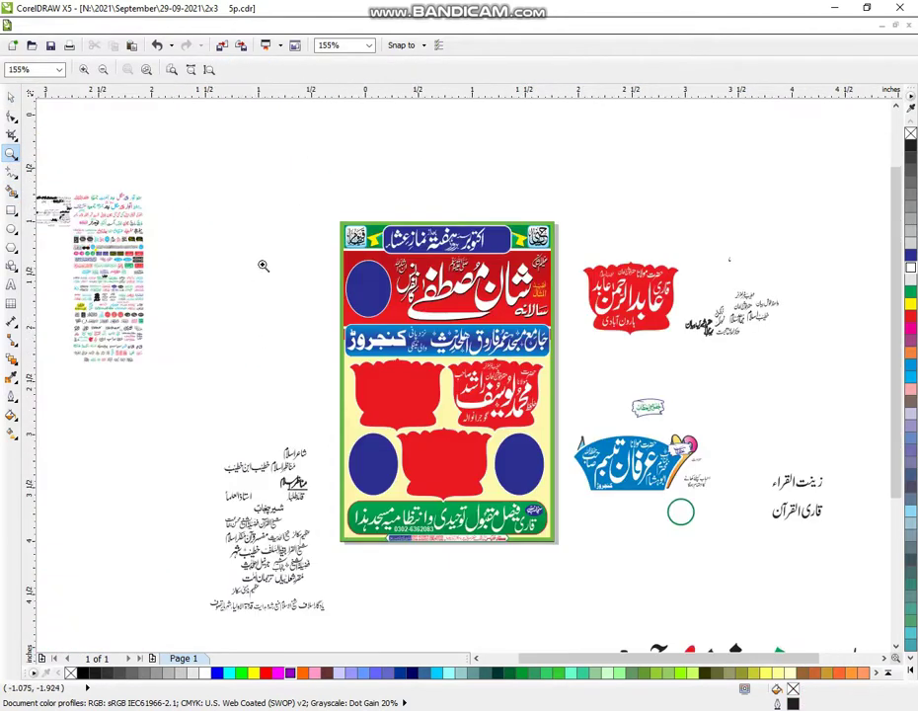
pyautogui.click(689, 546)
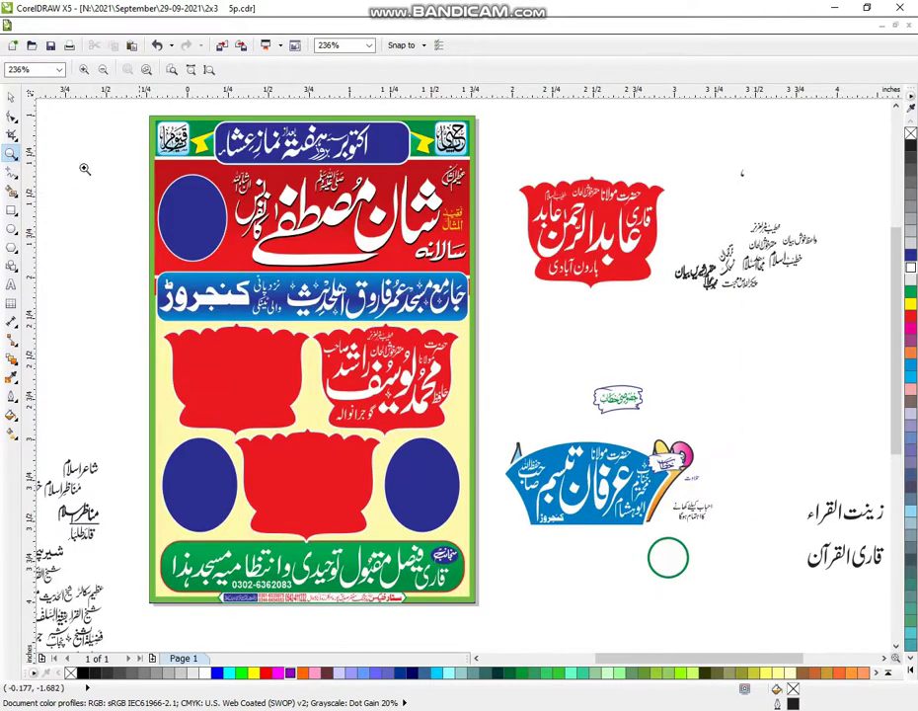
pyautogui.click(10, 97)
pyautogui.click(590, 232)
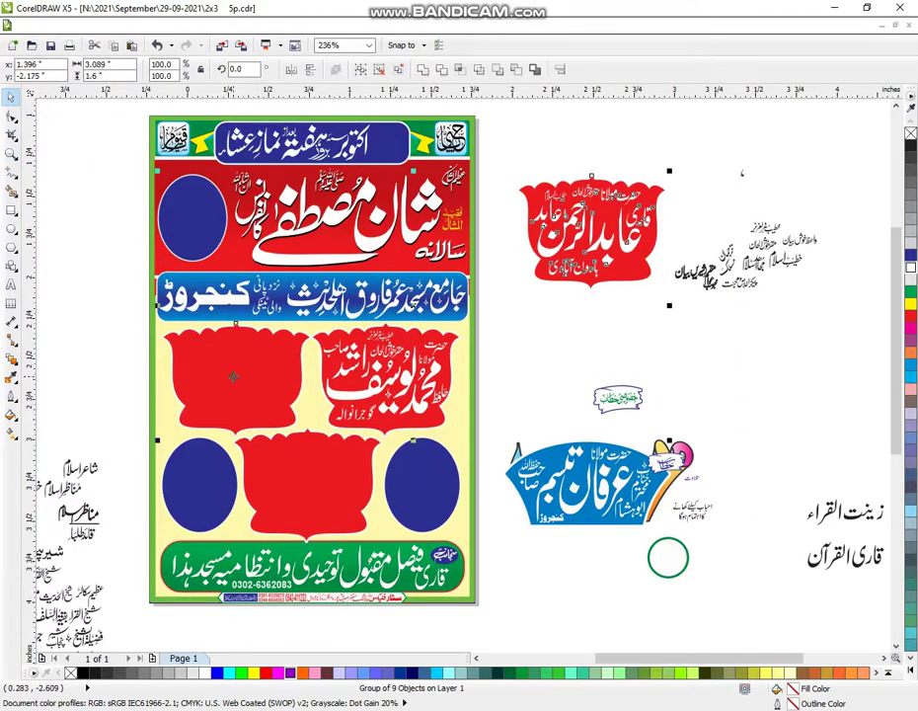
pyautogui.keyDown('shift'); pyautogui.click(243, 370); pyautogui.keyUp('shift')
pyautogui.press('e')
pyautogui.press('c')
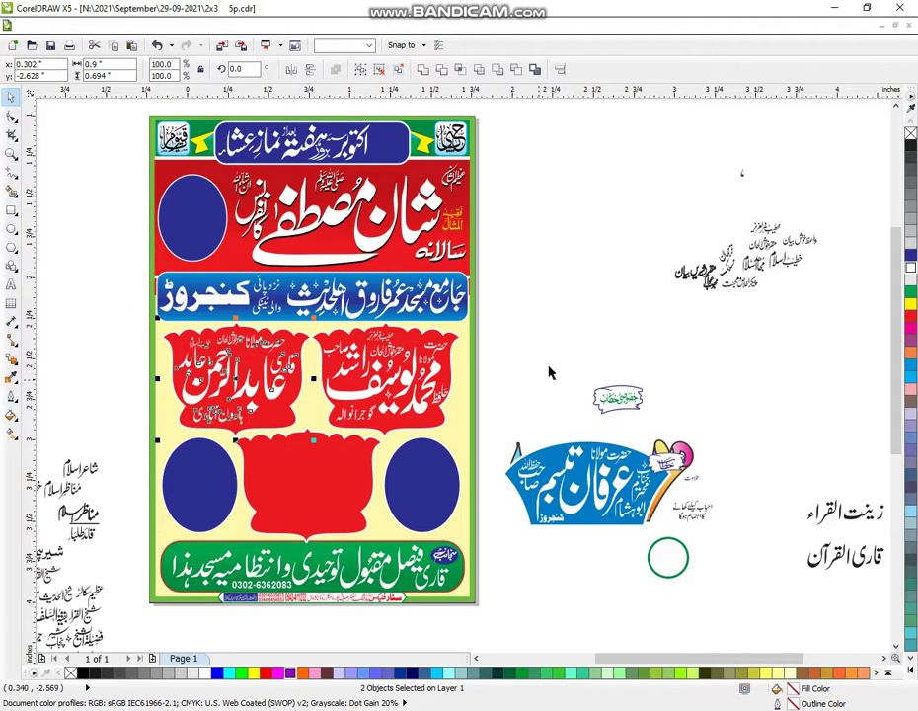
pyautogui.click(576, 361)
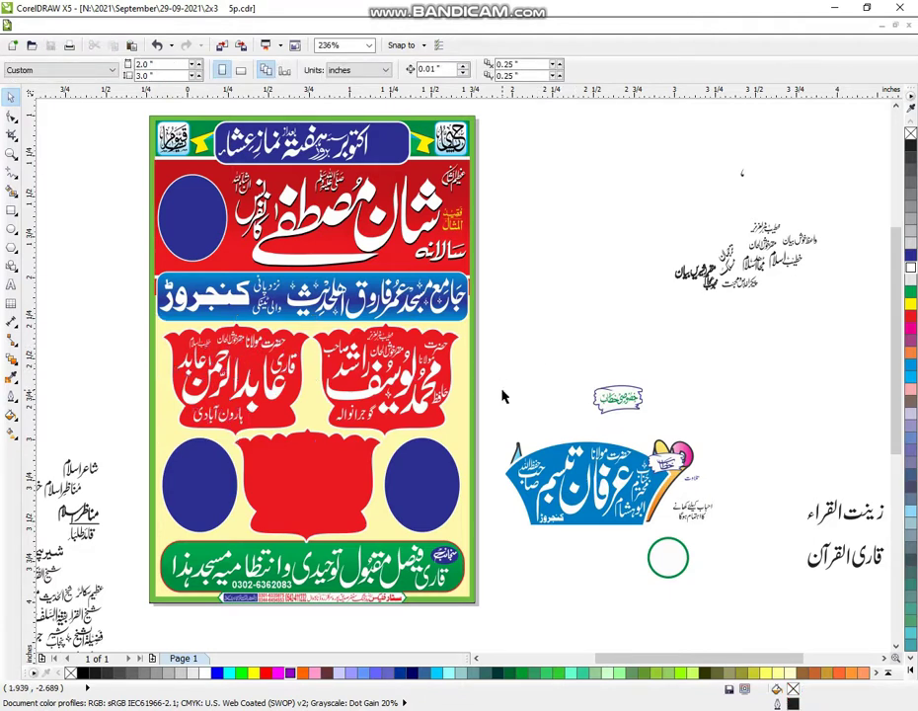
pyautogui.moveTo(383, 710)
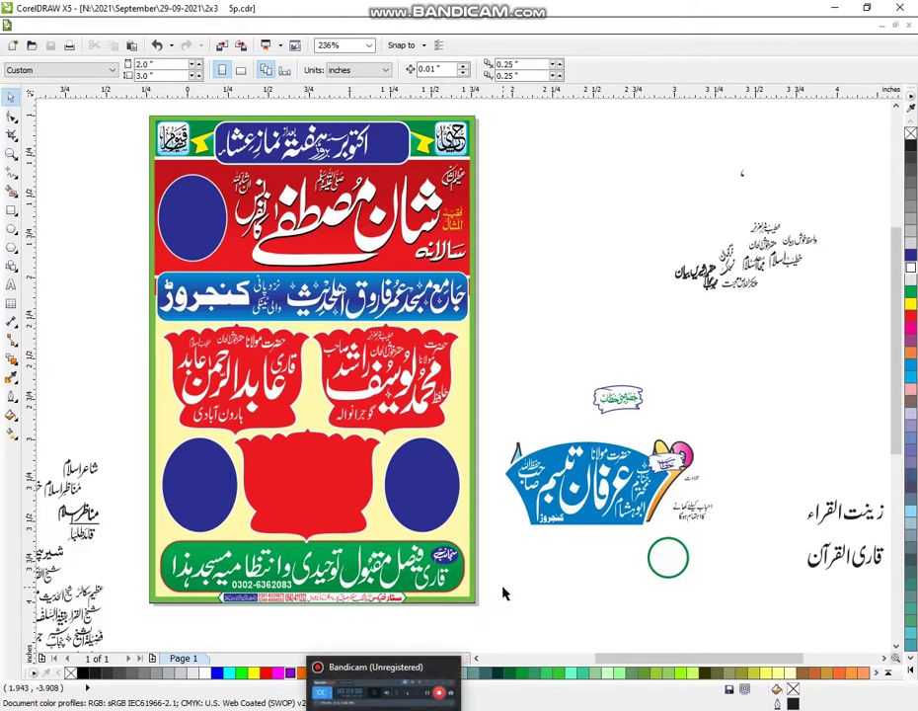
# Copy the red frame into blank space beside the poster and zoom in on its calligraphy
pyautogui.moveTo(313, 485); pyautogui.dragTo(617, 211)
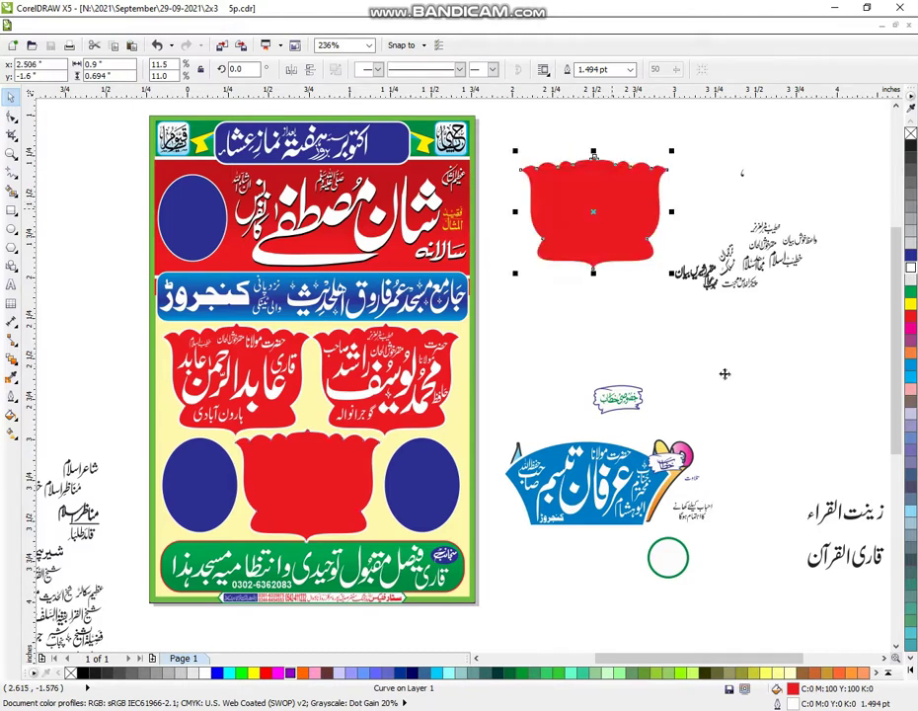
pyautogui.click(723, 373)
pyautogui.click(11, 153)
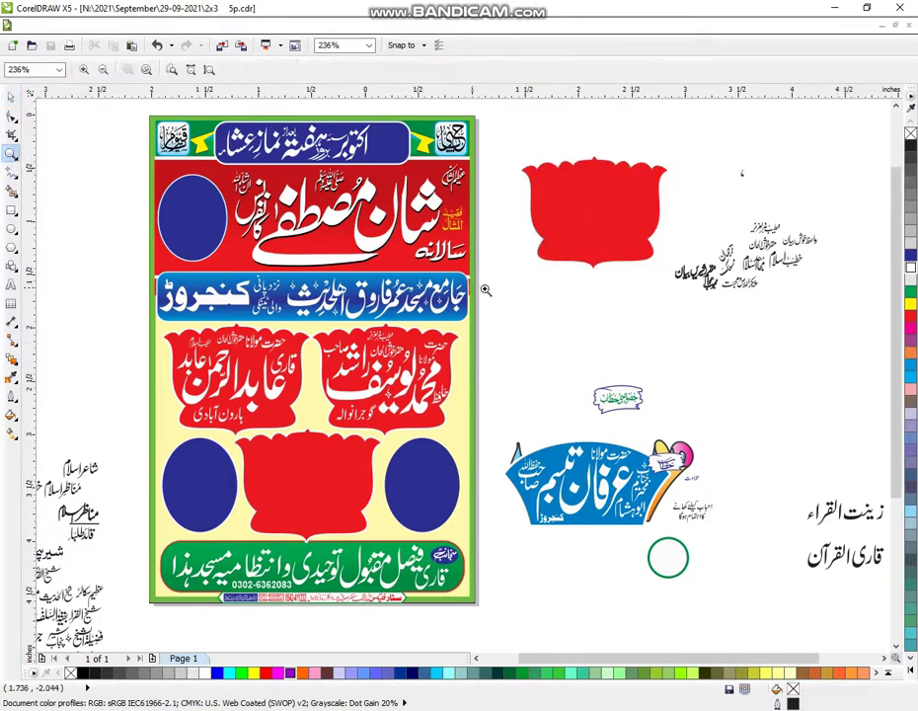
pyautogui.scroll(-1, 595, 375)
pyautogui.scroll(-1, 571, 542)
pyautogui.scroll(-3, 607, 553)
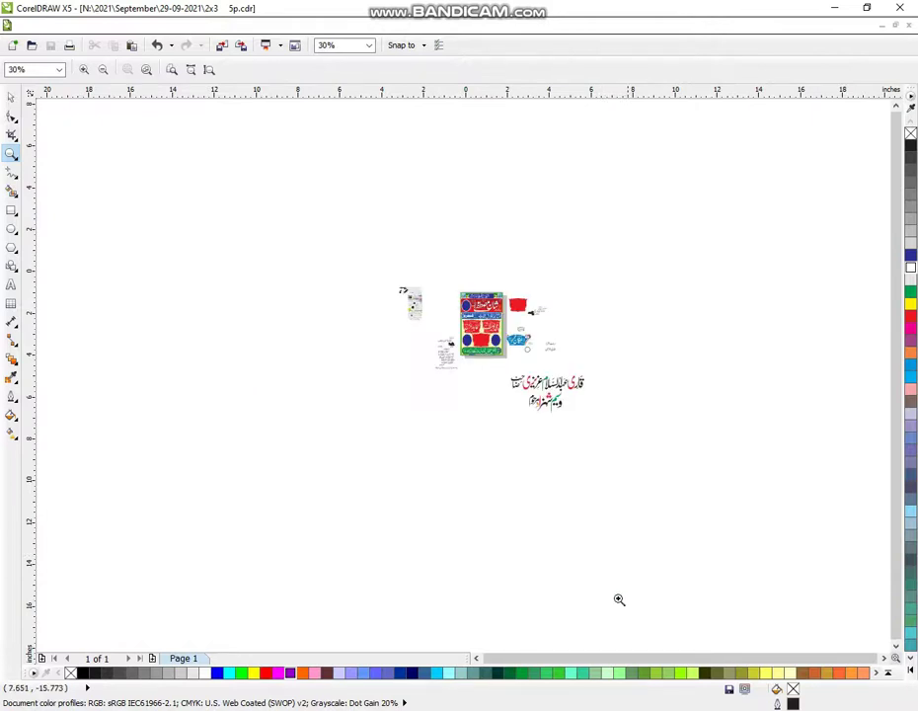
pyautogui.scroll(3, 601, 408)
pyautogui.moveTo(197, 261); pyautogui.dragTo(615, 516)
# Delete the black, red and orange parts of the lower line, keeping the green word
pyautogui.press('space')
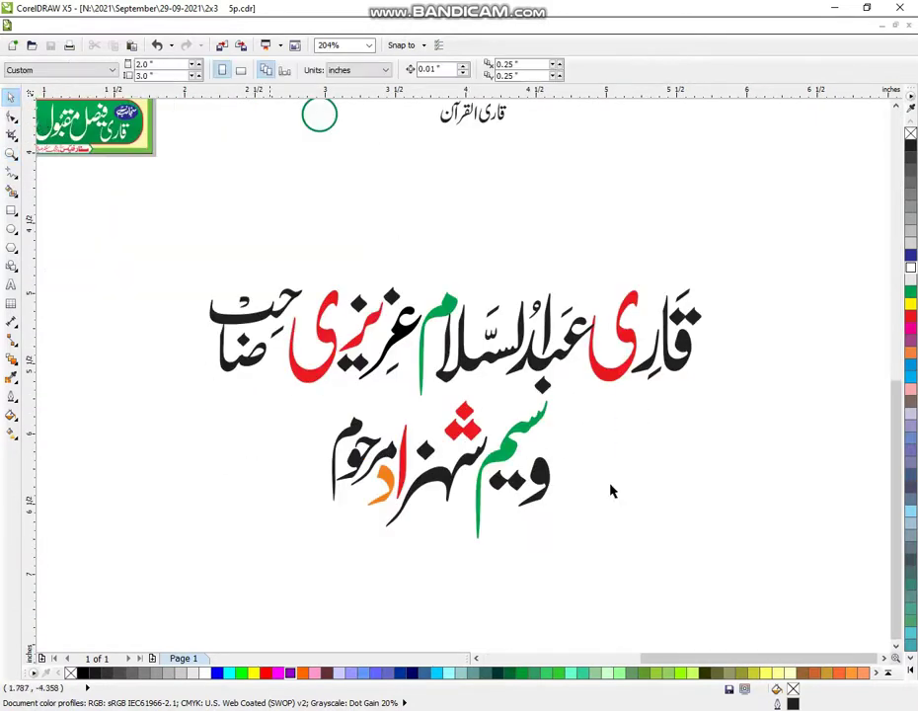
pyautogui.click(453, 491)
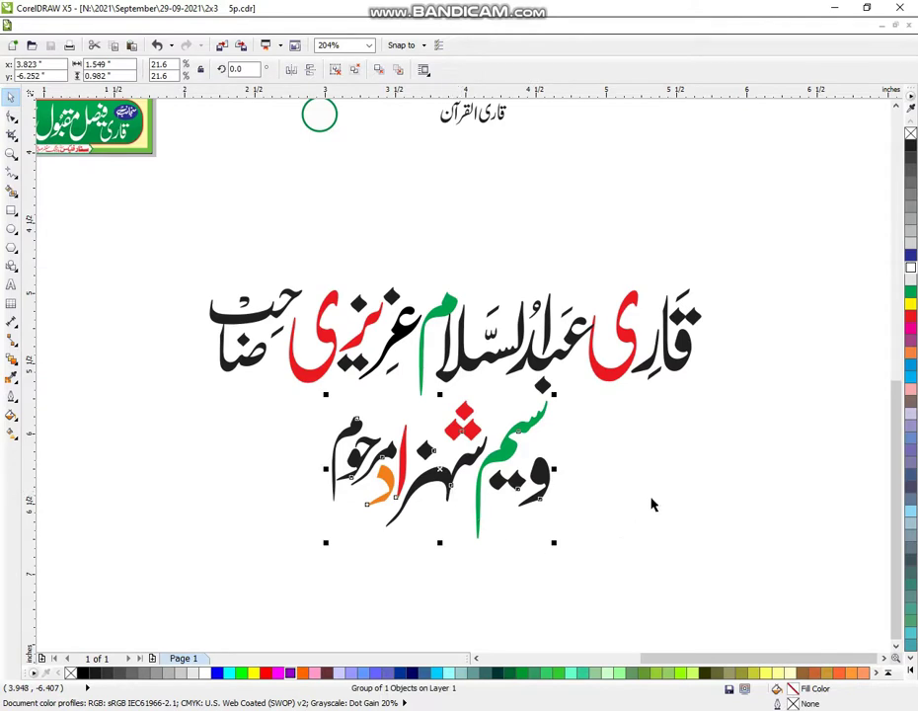
pyautogui.moveTo(273, 406); pyautogui.dragTo(492, 547)
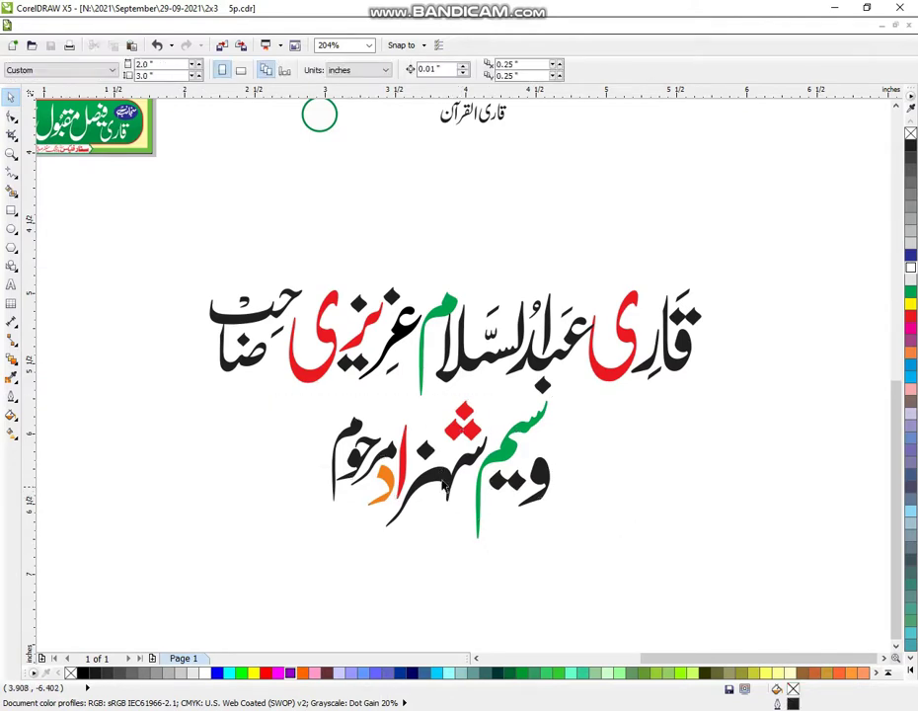
pyautogui.click(327, 364)
pyautogui.click(269, 402)
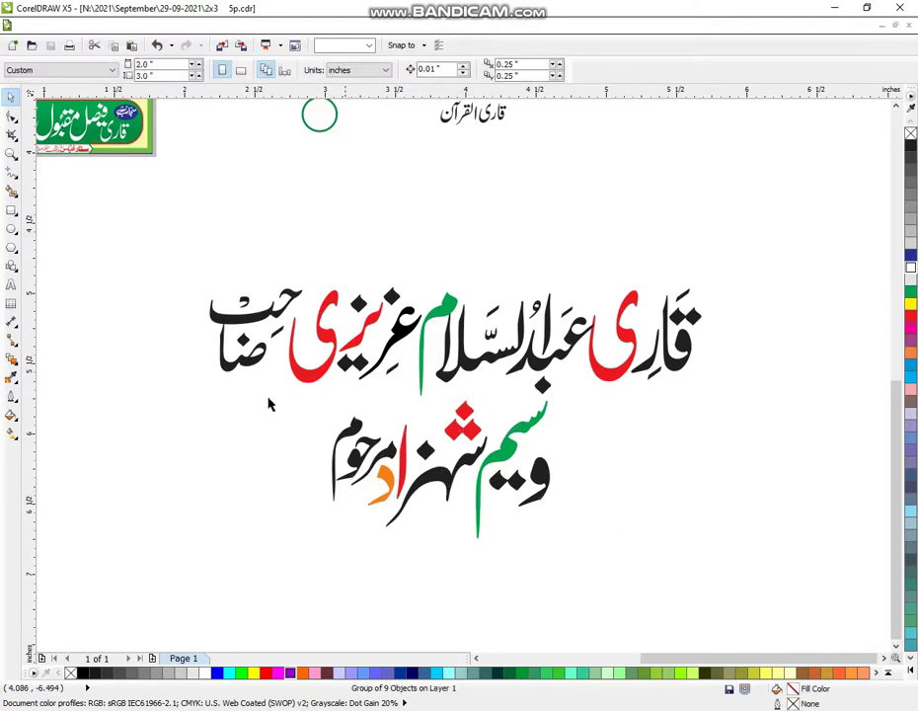
pyautogui.moveTo(269, 403); pyautogui.dragTo(495, 531)
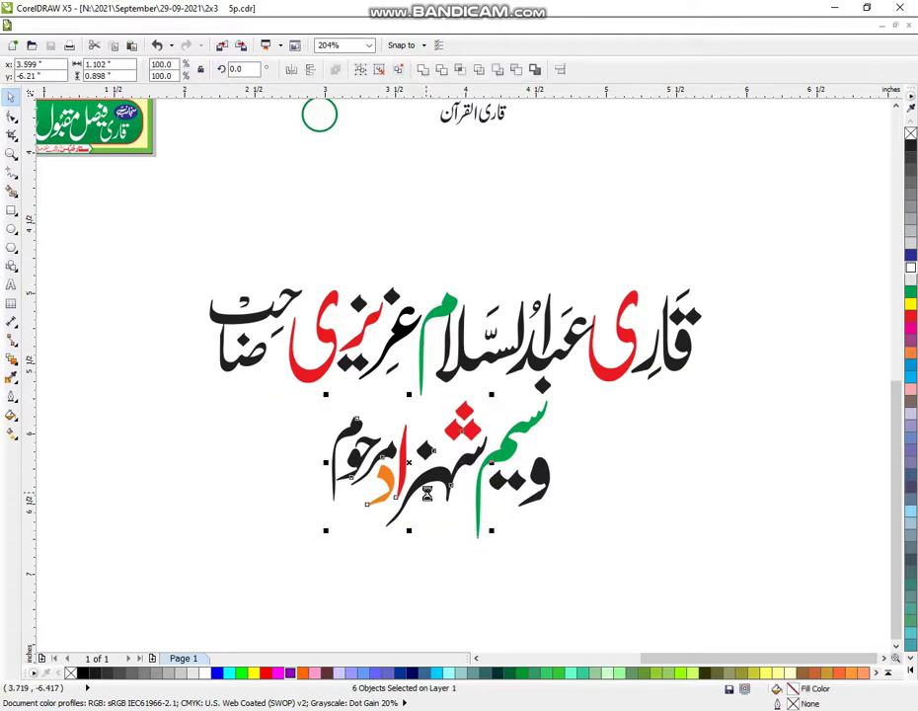
pyautogui.press('Delete')
# Ungroup the upper calligraphy line and delete its middle name
pyautogui.moveTo(601, 254); pyautogui.dragTo(474, 368)
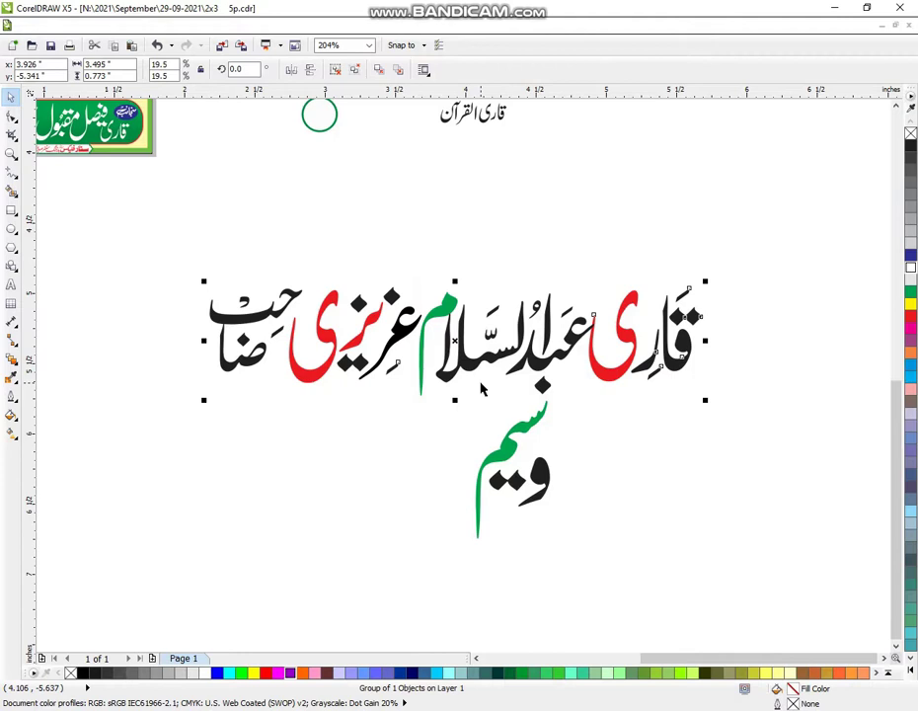
pyautogui.moveTo(593, 246); pyautogui.dragTo(413, 424)
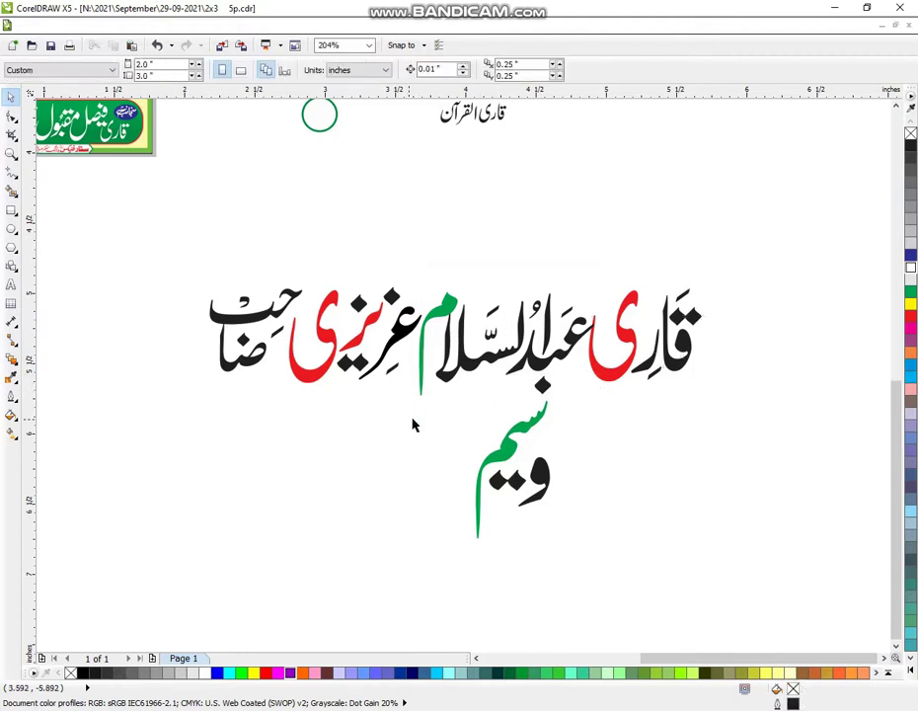
pyautogui.click(546, 363)
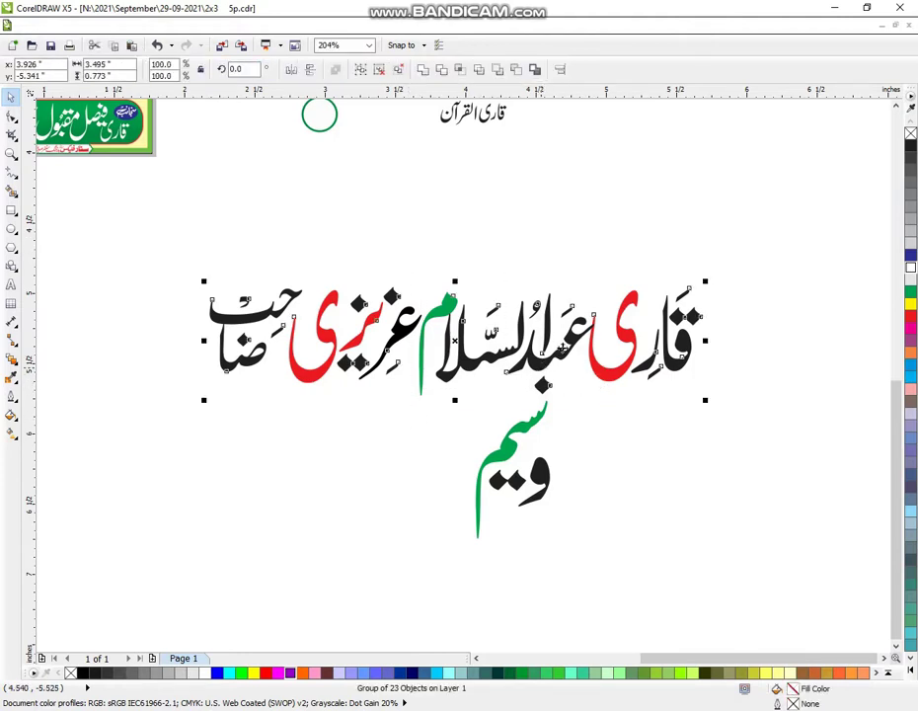
pyautogui.hotkey('ctrl', 'u')
pyautogui.moveTo(607, 254); pyautogui.dragTo(412, 423)
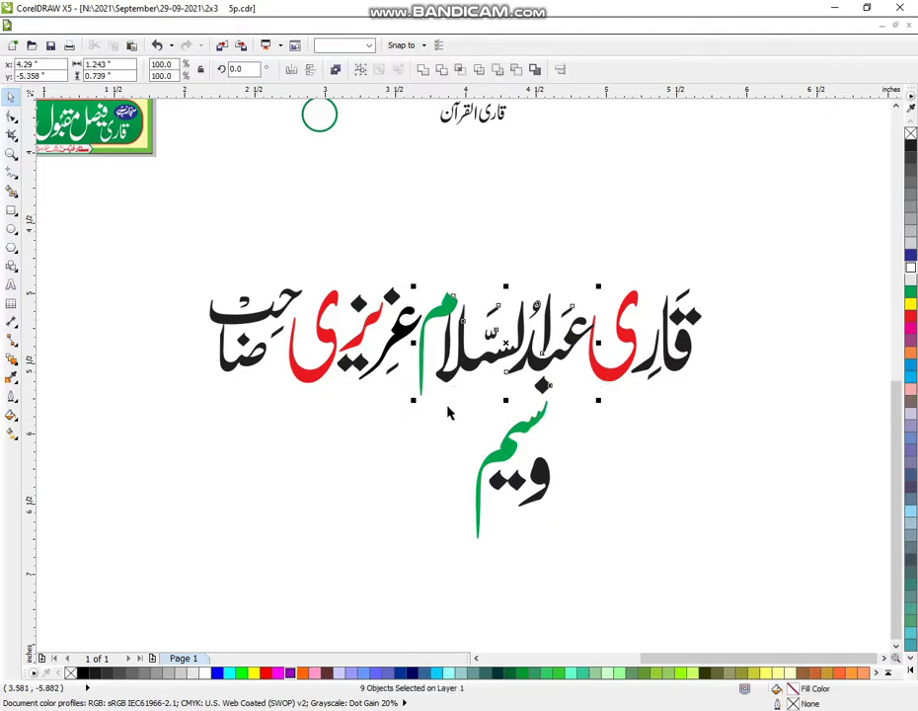
pyautogui.press('Delete')
pyautogui.moveTo(467, 249); pyautogui.dragTo(287, 426)
pyautogui.moveTo(355, 337); pyautogui.dragTo(422, 455)
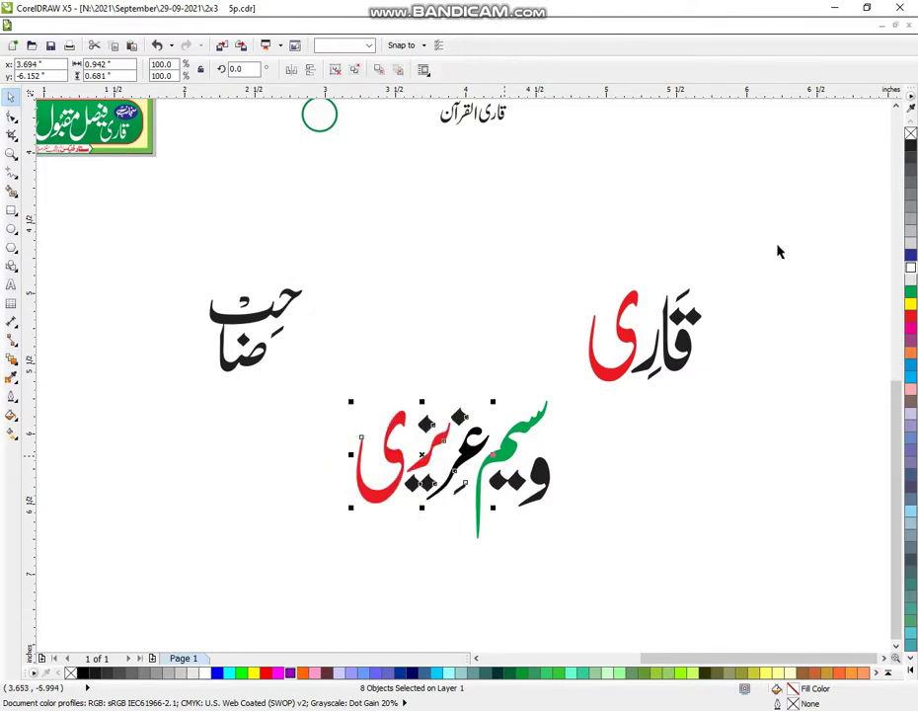
pyautogui.hotkey('ctrl', 'g')
pyautogui.moveTo(759, 253); pyautogui.dragTo(583, 457)
pyautogui.moveTo(652, 355); pyautogui.dragTo(619, 498)
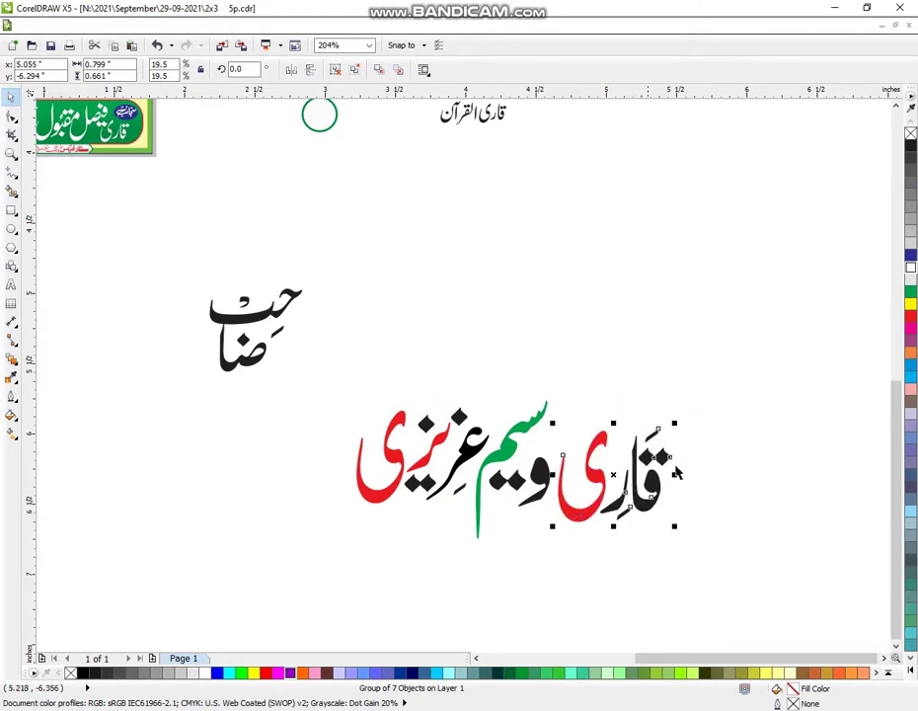
pyautogui.click(611, 361)
pyautogui.click(11, 153)
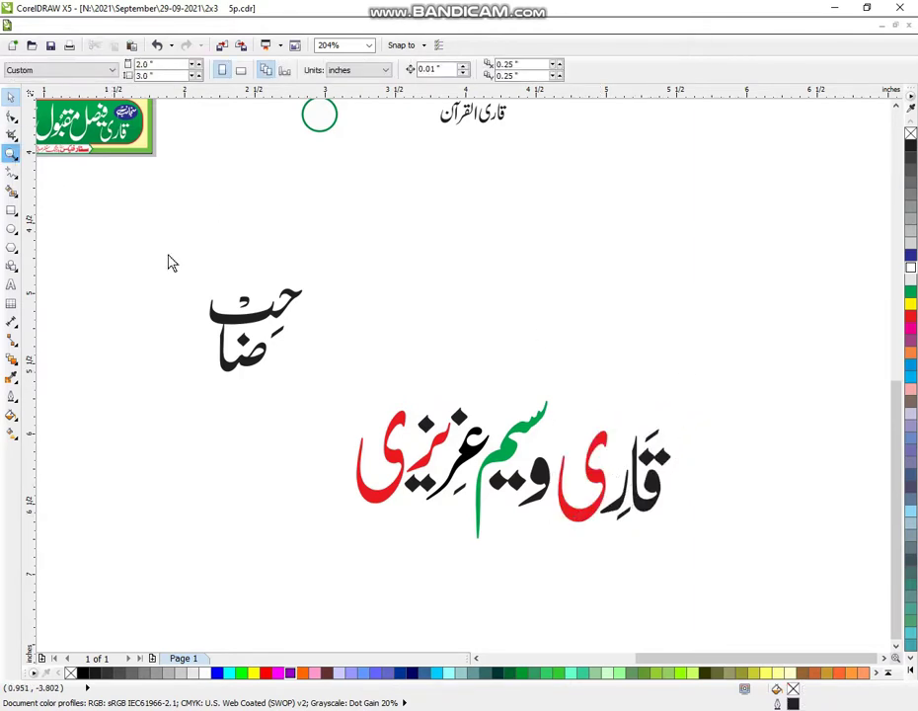
pyautogui.scroll(-5, 332, 333)
pyautogui.moveTo(334, 261); pyautogui.dragTo(525, 359)
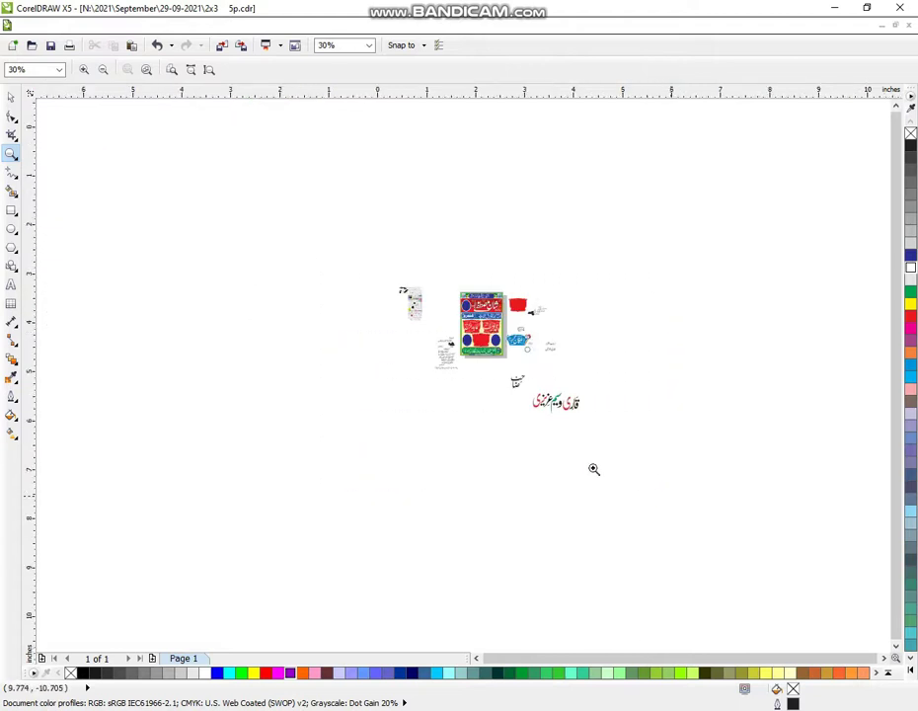
# Scale down the name with صاحب and move it below the blue banner
pyautogui.scroll(3, 534, 393)
pyautogui.moveTo(332, 212); pyautogui.dragTo(695, 517)
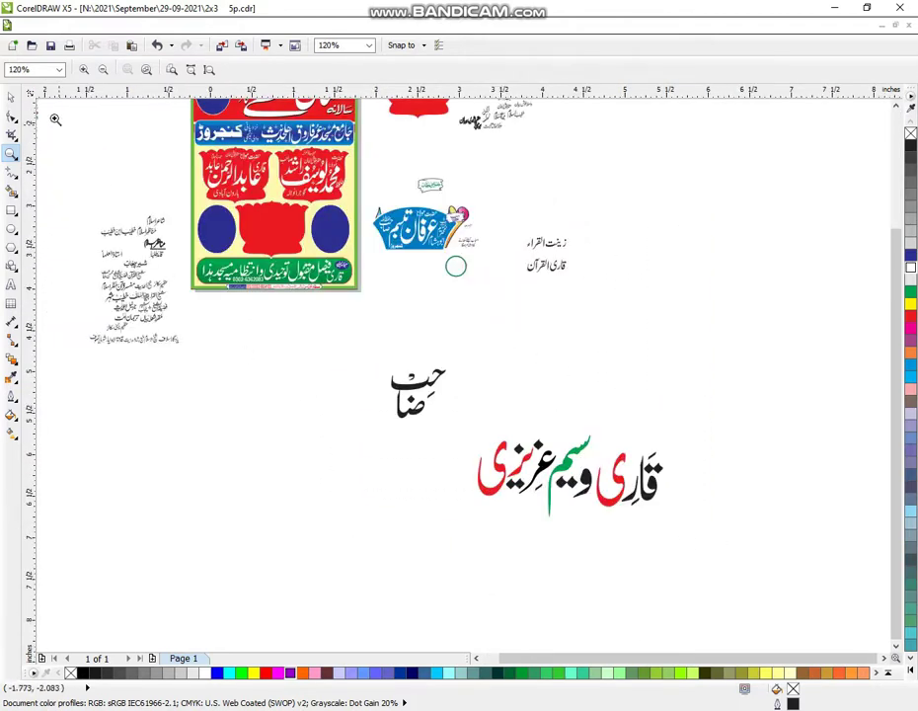
pyautogui.click(11, 95)
pyautogui.moveTo(701, 389); pyautogui.dragTo(354, 579)
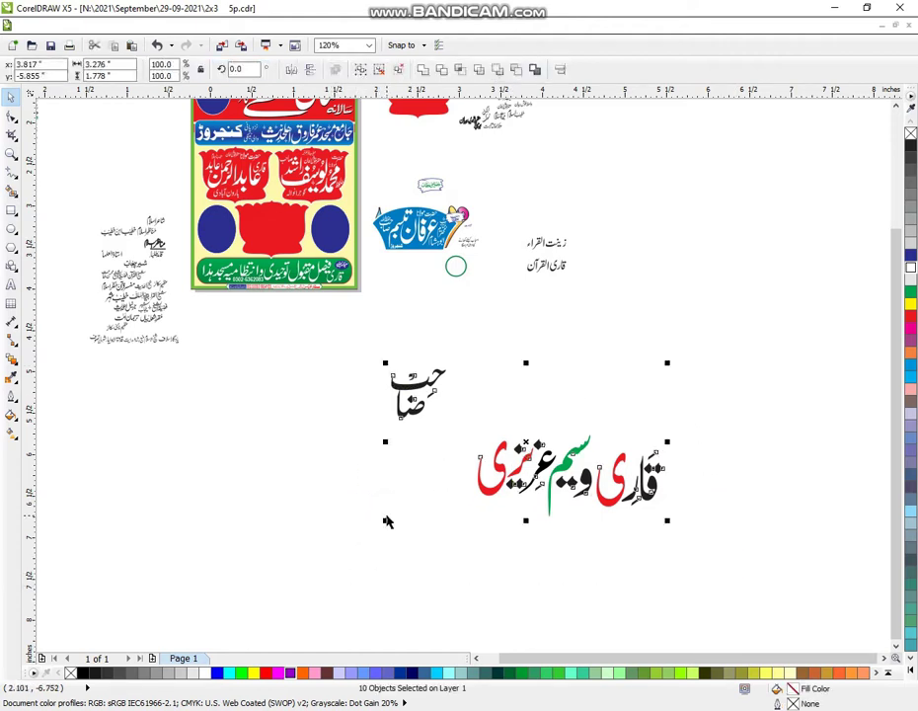
pyautogui.moveTo(388, 522); pyautogui.dragTo(547, 436)
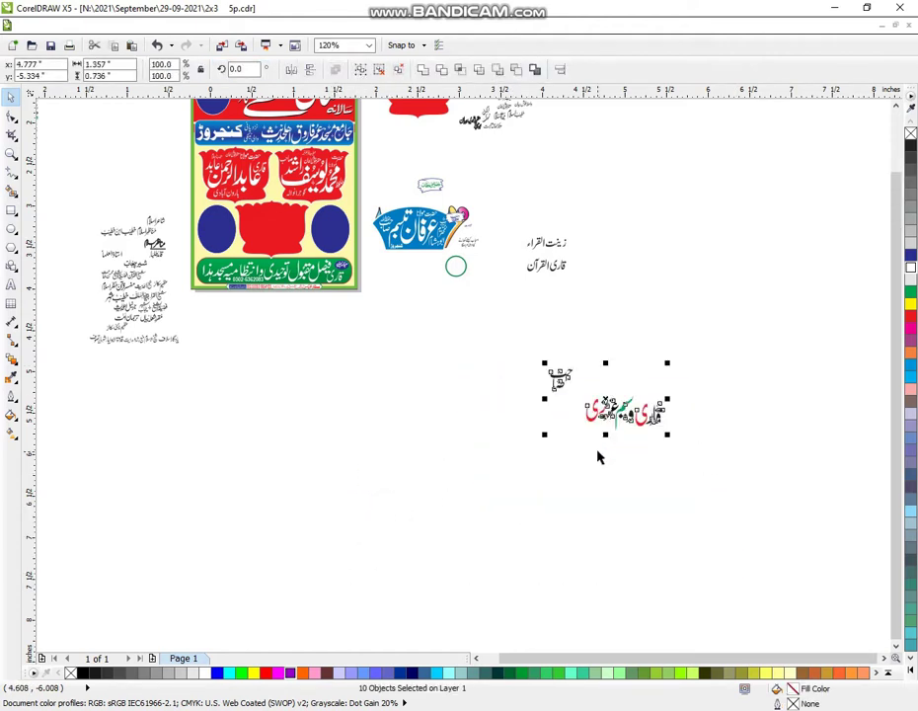
pyautogui.moveTo(613, 420); pyautogui.dragTo(455, 314)
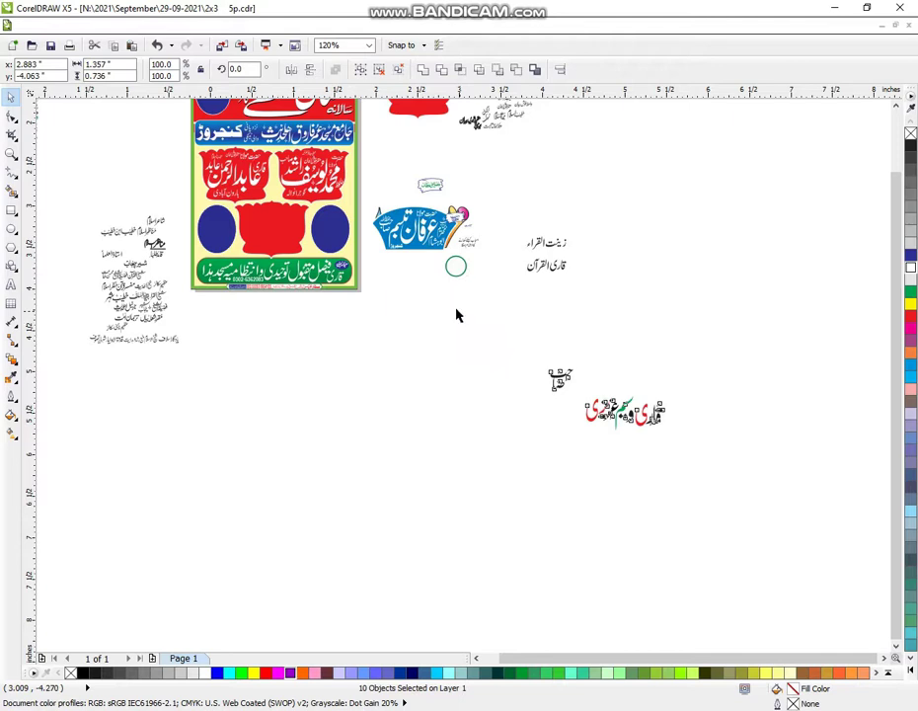
pyautogui.click(10, 154)
pyautogui.moveTo(183, 153); pyautogui.dragTo(672, 462)
pyautogui.click(11, 96)
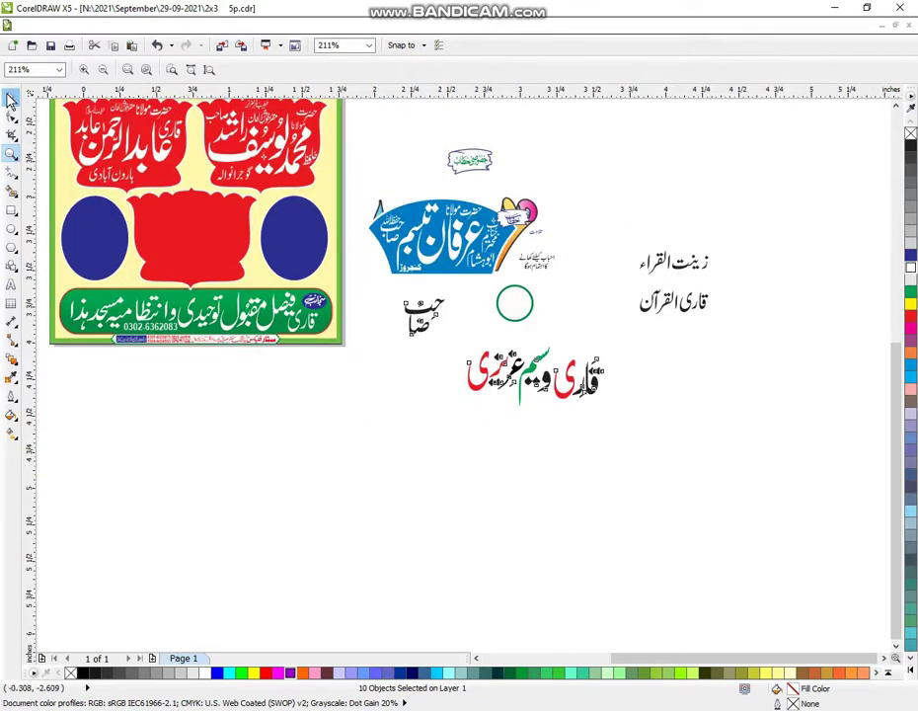
pyautogui.click(181, 254)
pyautogui.moveTo(200, 241); pyautogui.dragTo(395, 436)
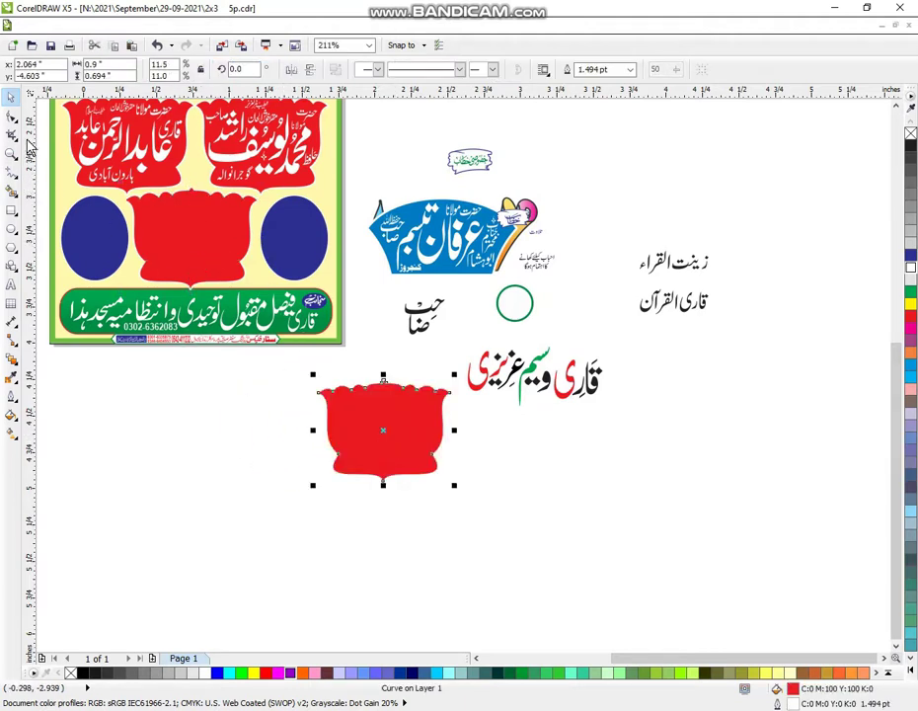
# Move a small piece of the blue banner onto the poster
pyautogui.click(388, 235)
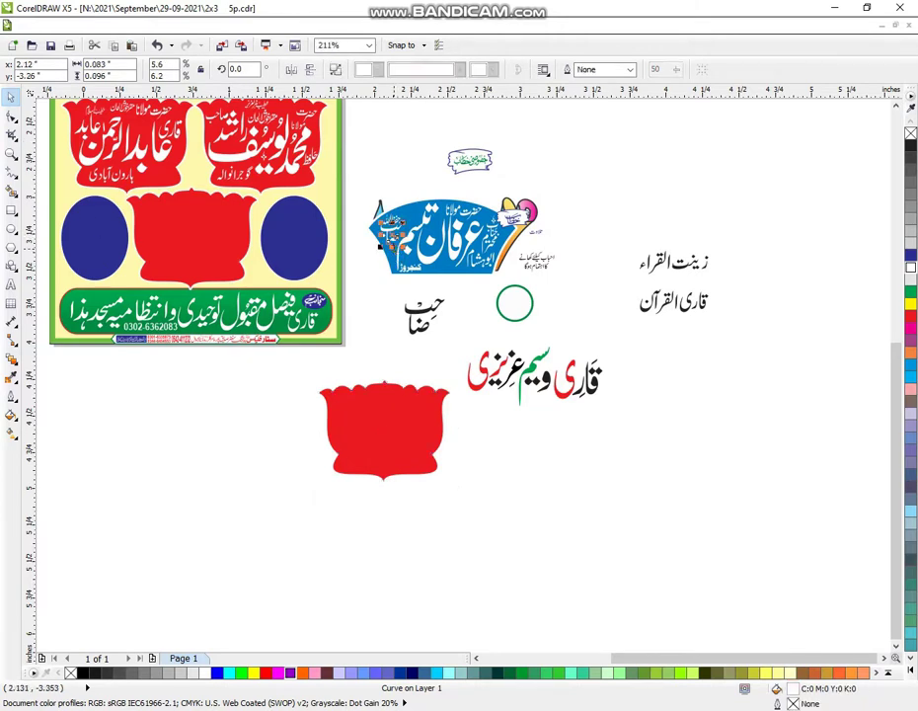
pyautogui.moveTo(388, 235); pyautogui.dragTo(83, 117)
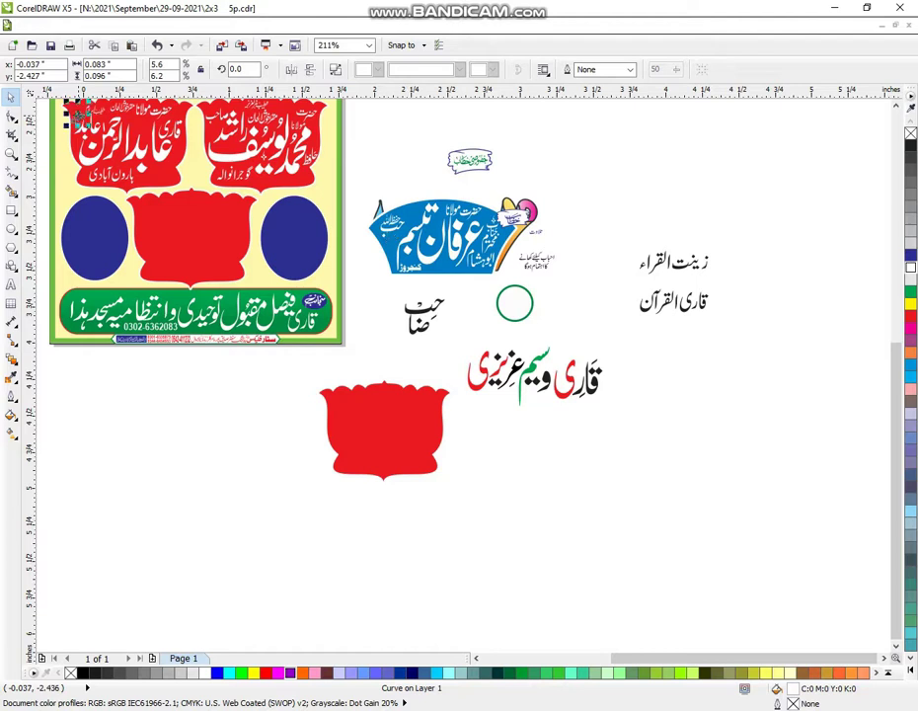
pyautogui.click(360, 301)
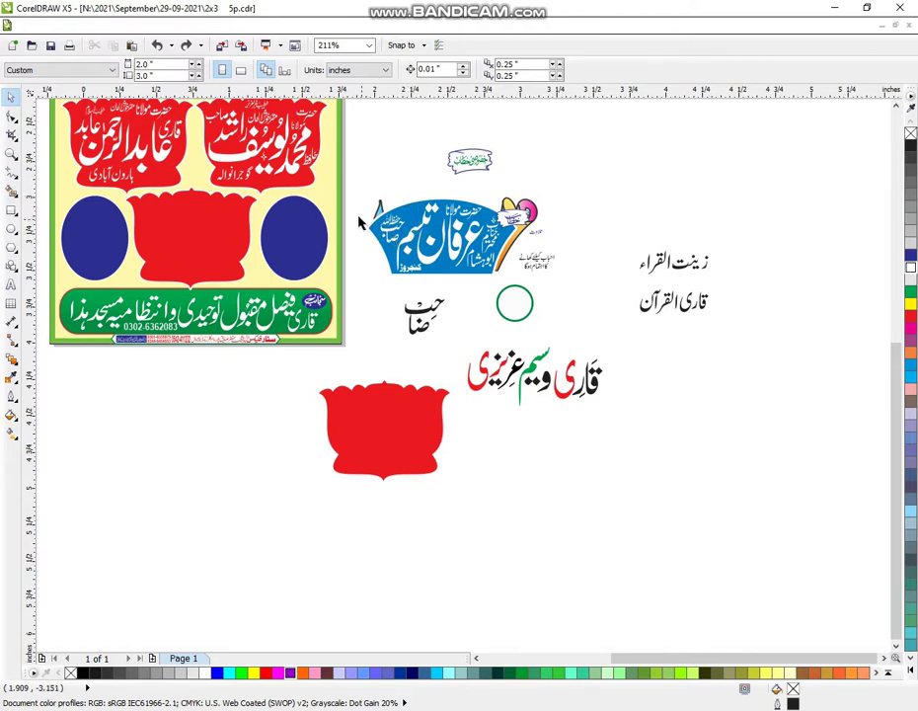
# Group the صاحب pieces and zoom in on the first speaker's red badge
pyautogui.moveTo(410, 259); pyautogui.dragTo(71, 113)
pyautogui.hotkey('ctrl', 'g')
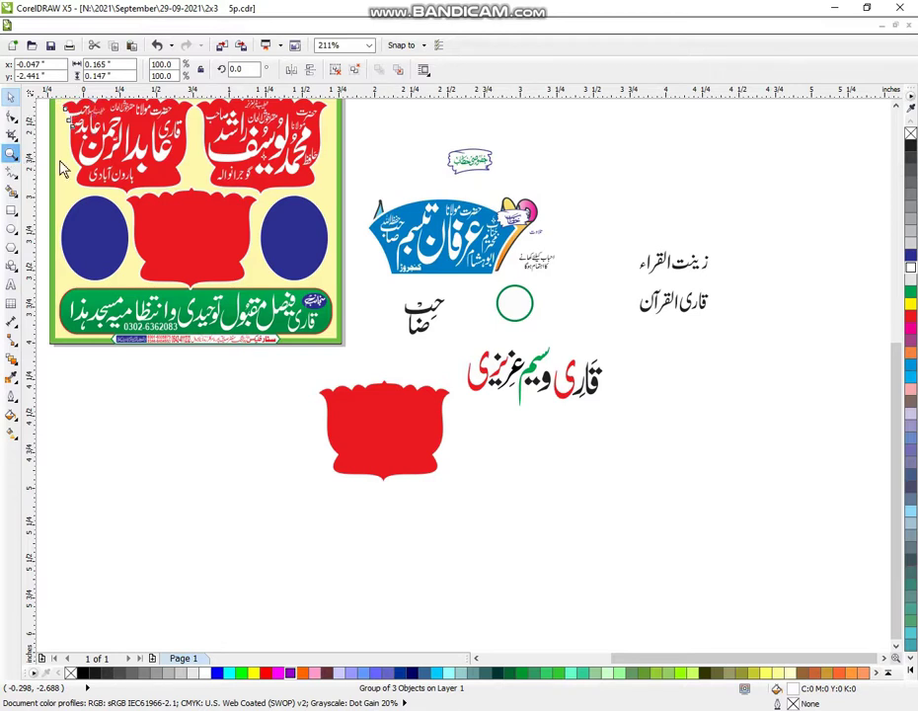
pyautogui.press('z')
pyautogui.rightClick(187, 245)
pyautogui.moveTo(182, 137); pyautogui.dragTo(262, 250)
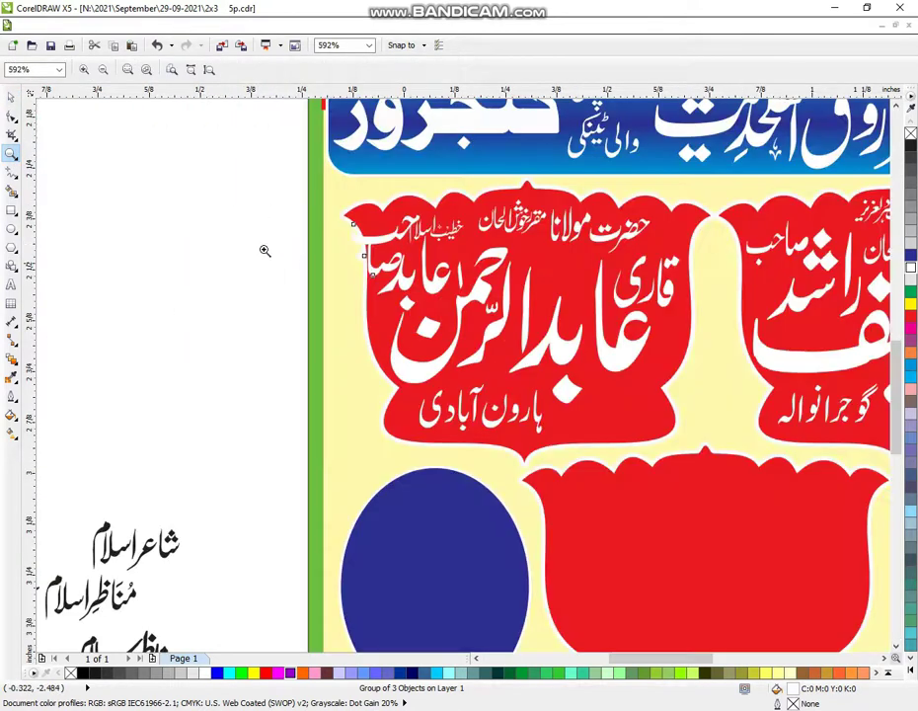
pyautogui.moveTo(267, 164); pyautogui.dragTo(541, 438)
# Shrink صاحب and fit it beside خطیب اسلام inside the red badge
pyautogui.click(10, 97)
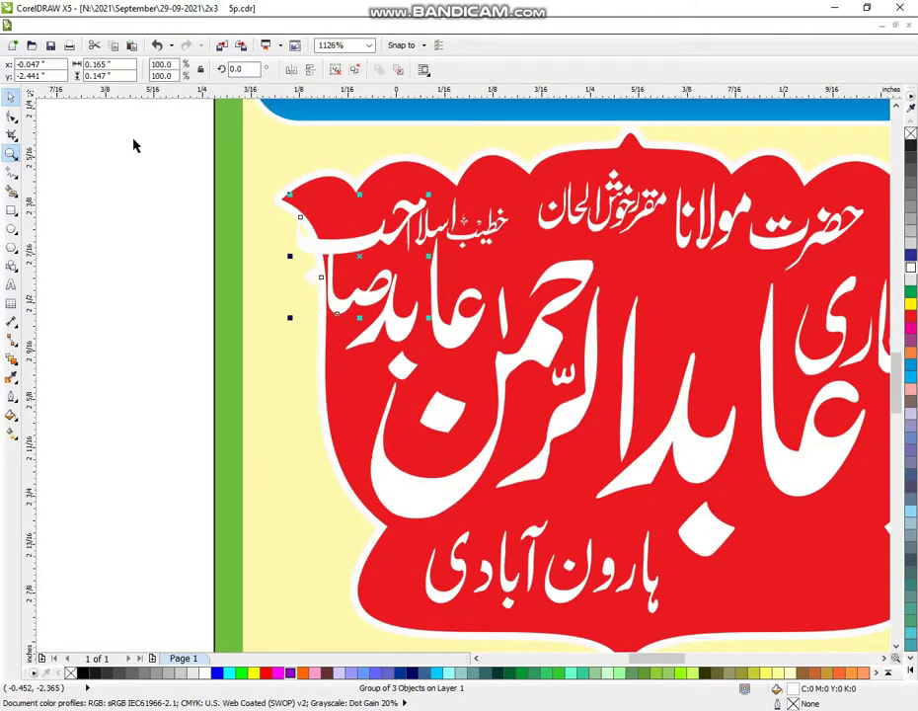
pyautogui.moveTo(425, 202); pyautogui.dragTo(334, 296)
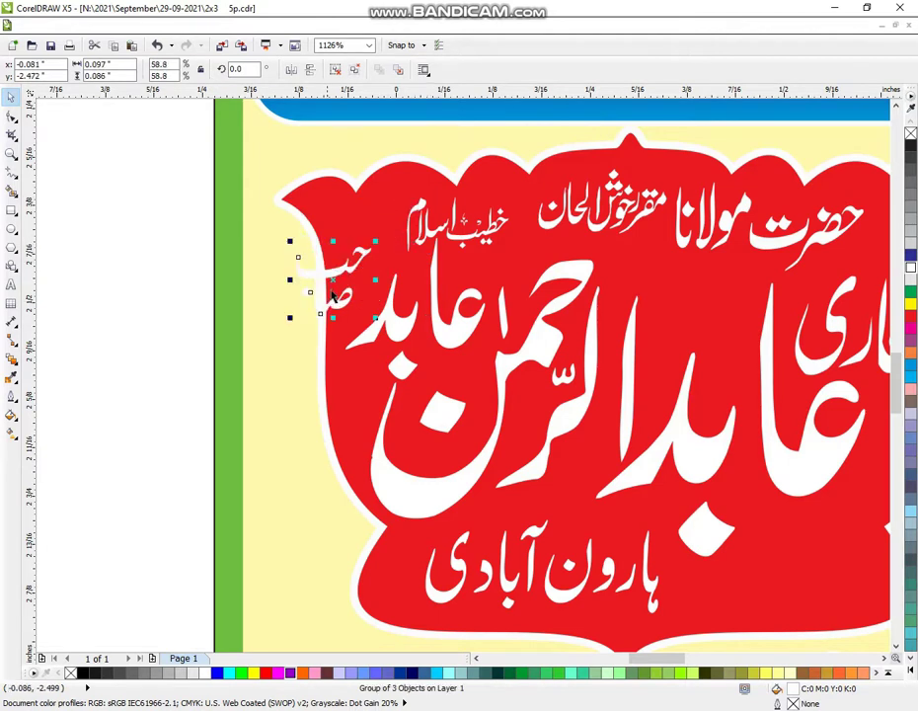
pyautogui.moveTo(371, 243); pyautogui.dragTo(400, 233)
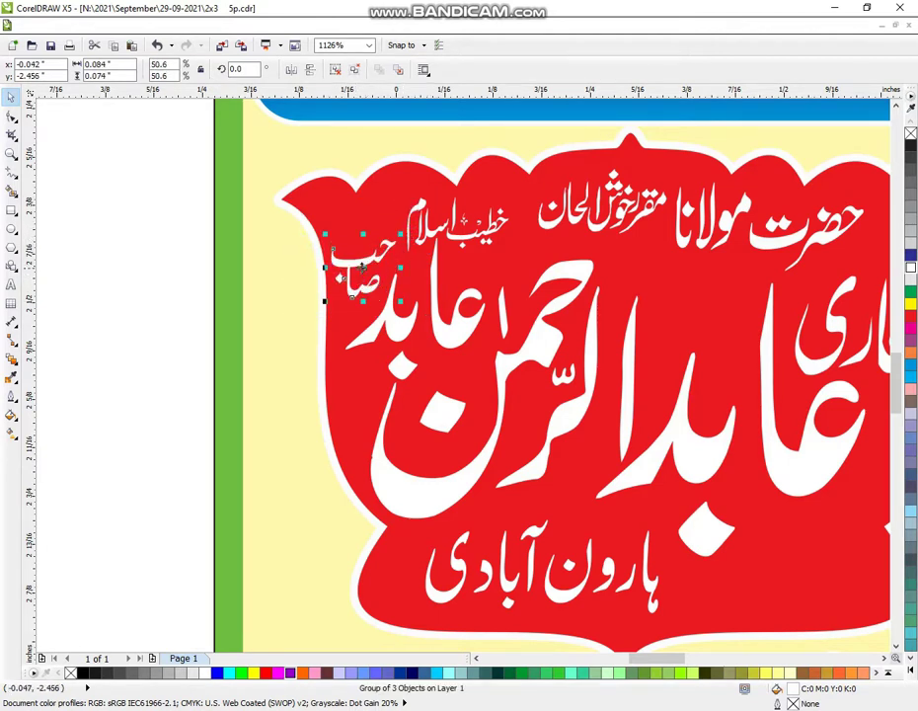
pyautogui.moveTo(363, 267); pyautogui.dragTo(365, 271)
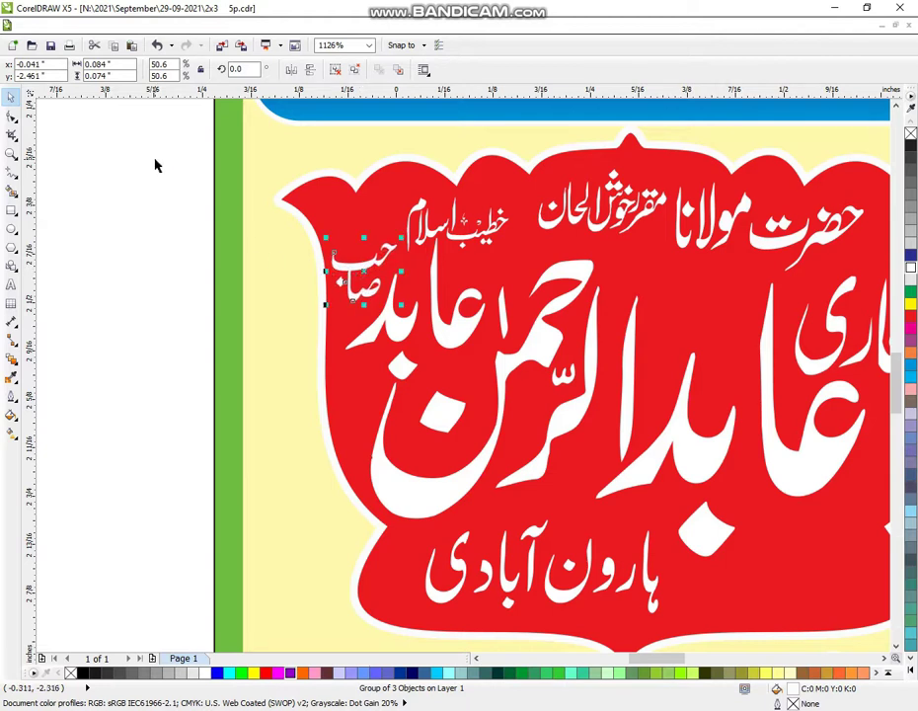
pyautogui.click(11, 154)
pyautogui.scroll(-5, 326, 313)
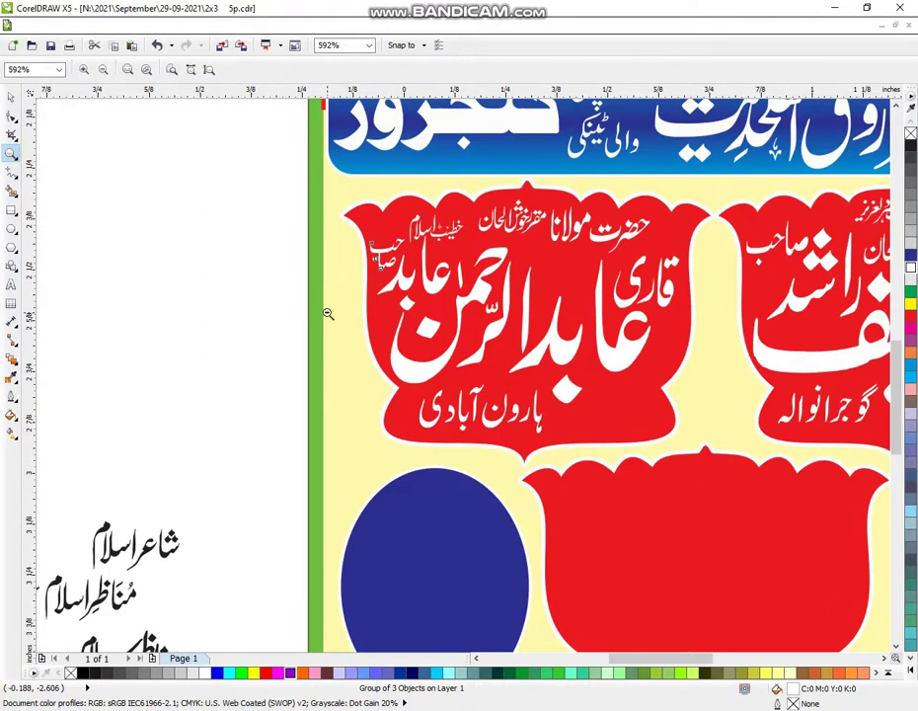
pyautogui.moveTo(103, 108); pyautogui.dragTo(482, 410)
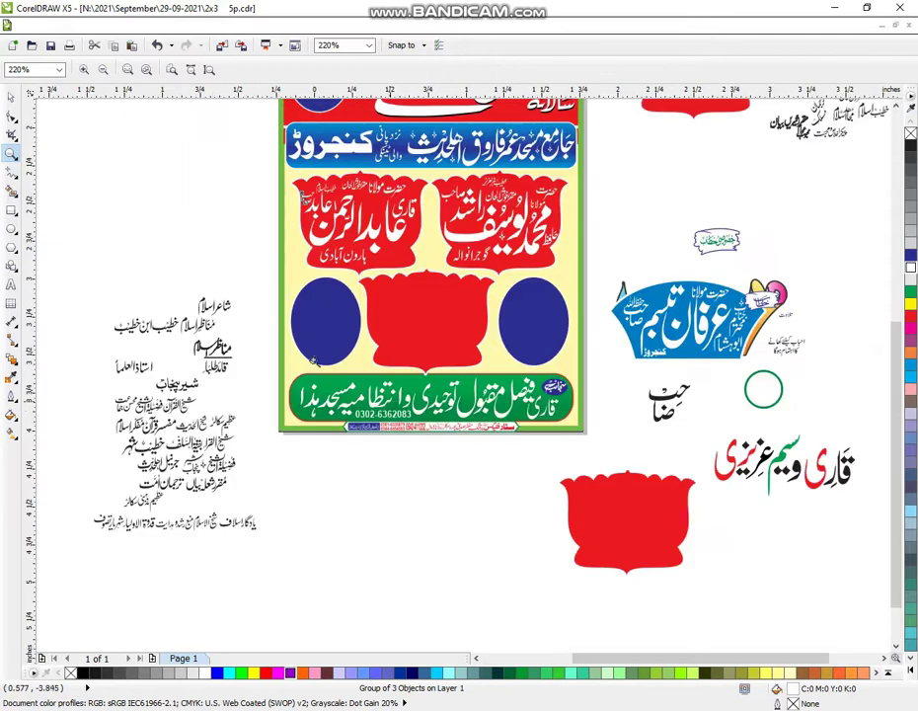
# Zoom in on the loose name pieces and spare red badge beside the poster
pyautogui.click(11, 98)
pyautogui.moveTo(236, 168); pyautogui.dragTo(441, 286)
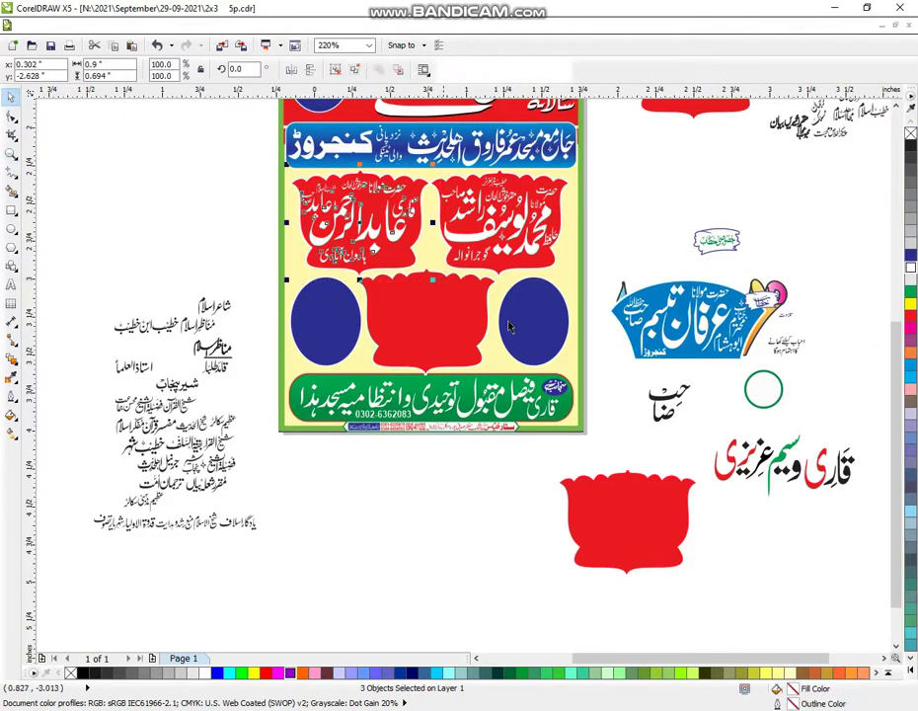
pyautogui.click(608, 408)
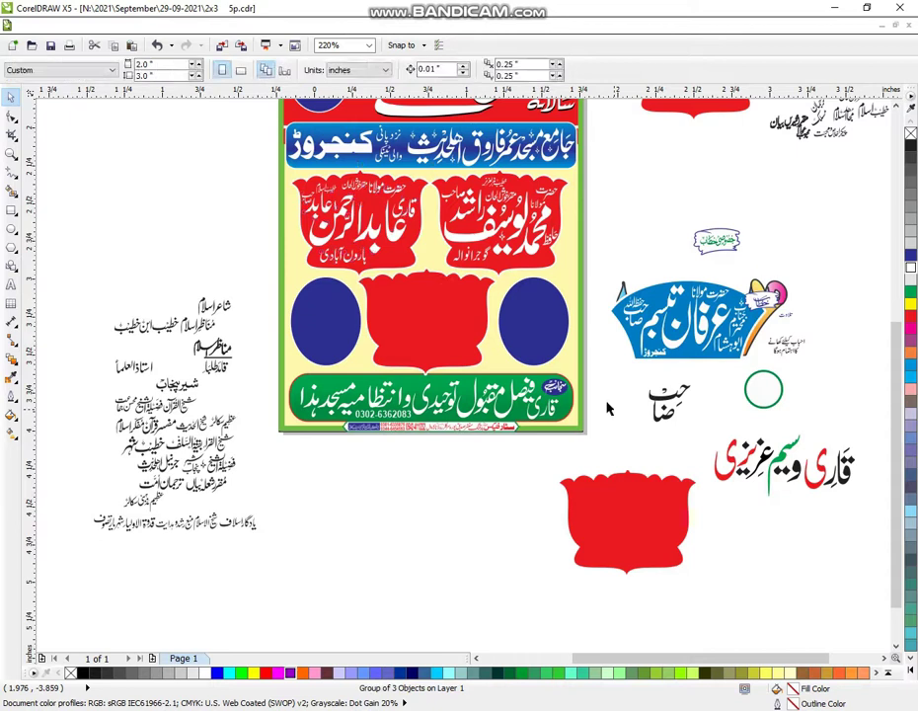
pyautogui.click(609, 411)
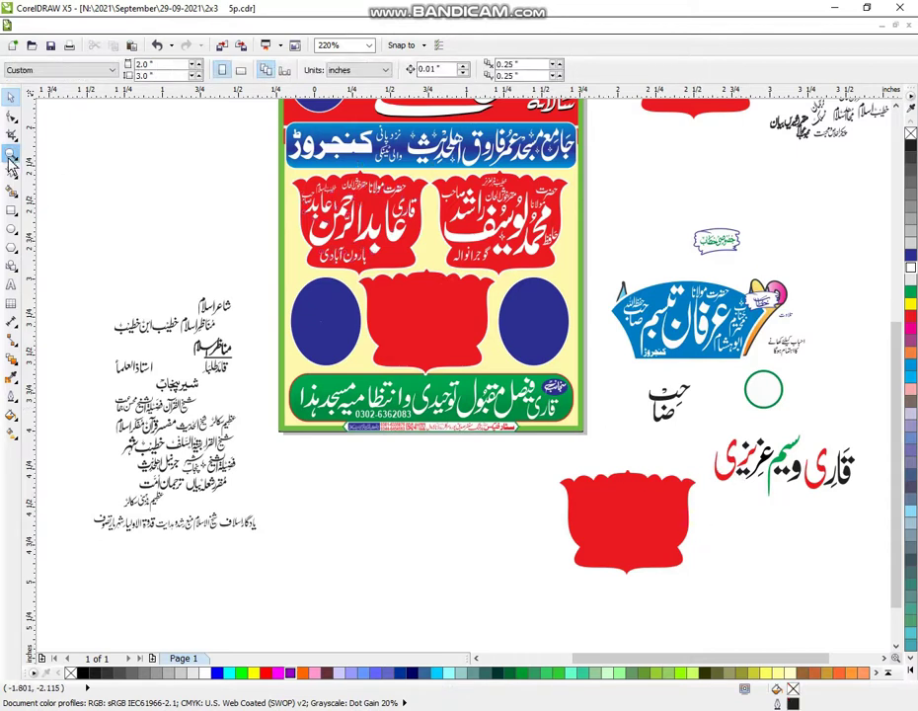
pyautogui.press('z')
pyautogui.rightClick(416, 319)
pyautogui.moveTo(303, 183); pyautogui.dragTo(641, 444)
pyautogui.moveTo(137, 163); pyautogui.dragTo(732, 549)
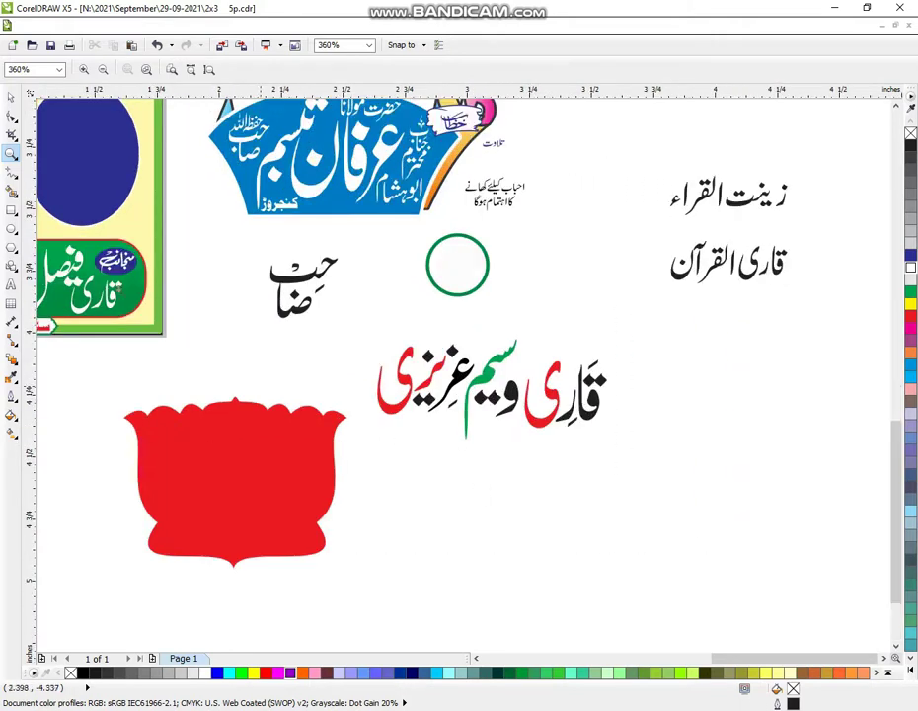
# Move the زینت القراء and قاری القرآن text below the name, and قاری to the right
pyautogui.click(11, 95)
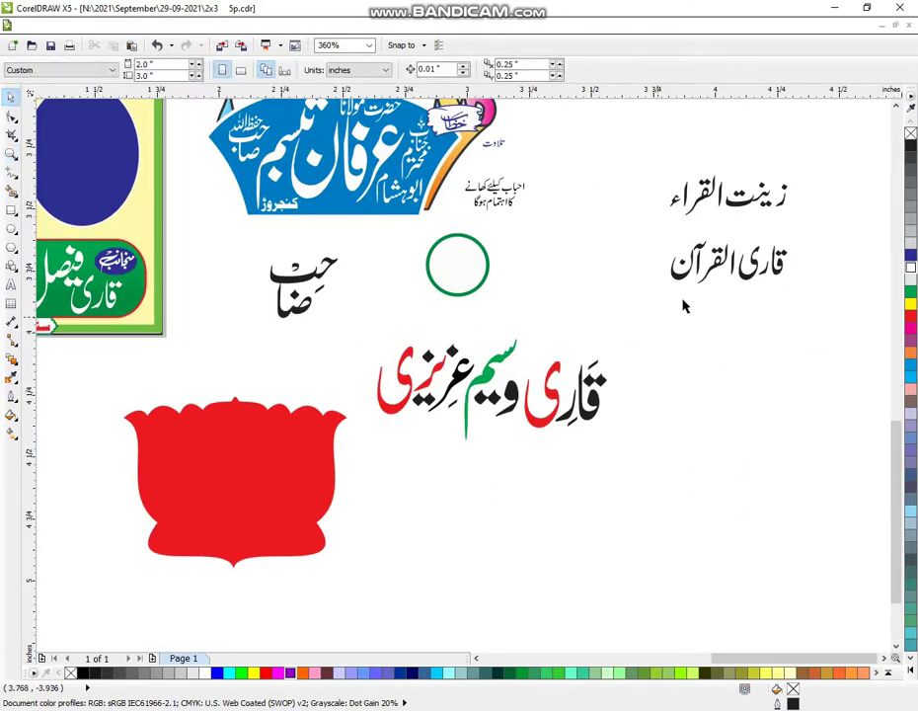
pyautogui.moveTo(785, 140); pyautogui.dragTo(642, 355)
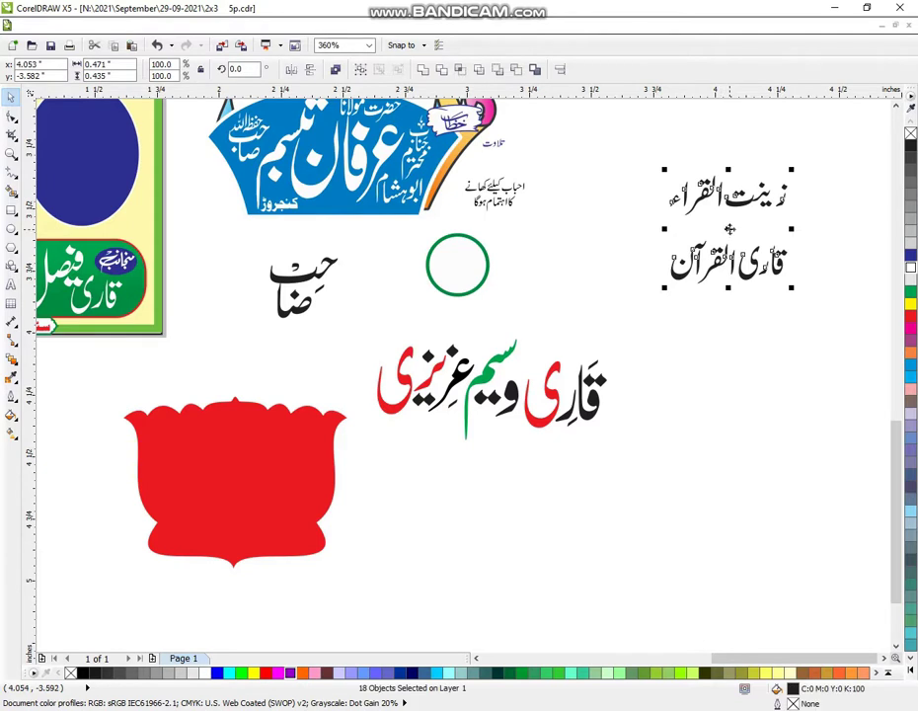
pyautogui.moveTo(704, 188); pyautogui.dragTo(453, 513)
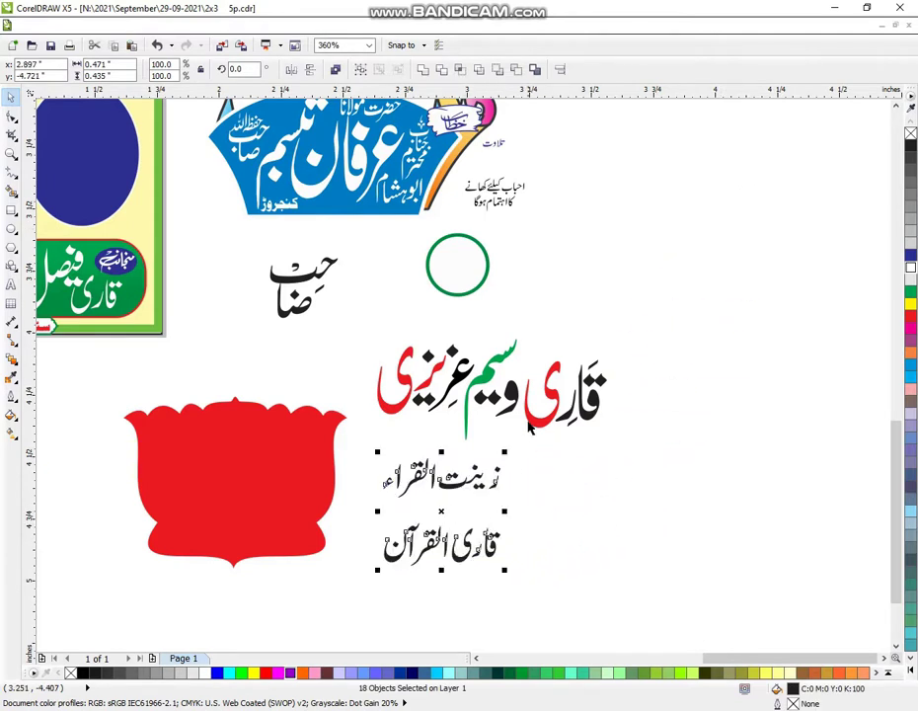
pyautogui.click(564, 416)
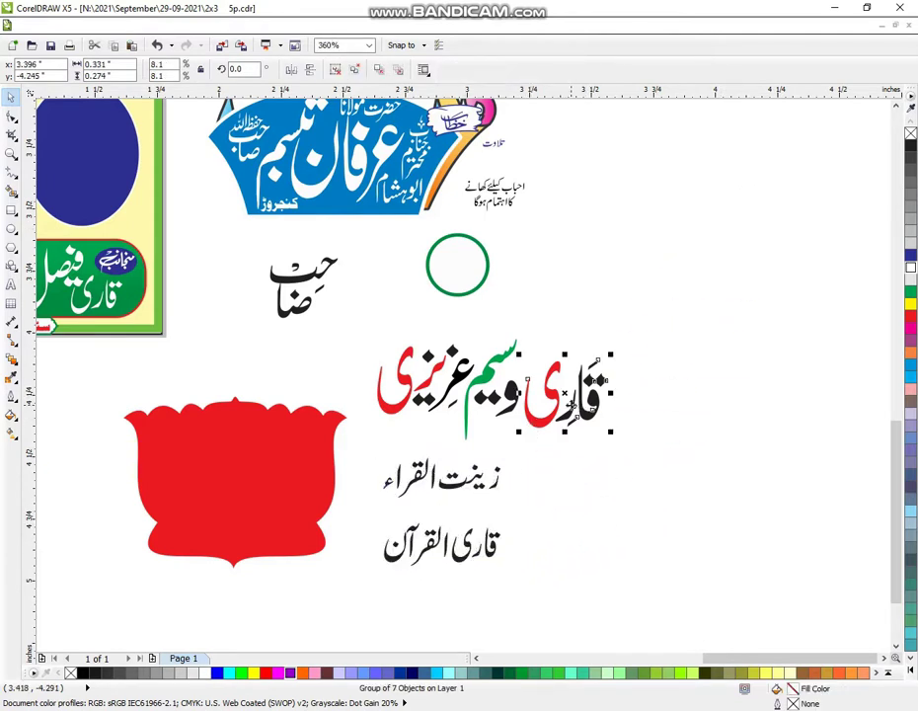
pyautogui.moveTo(567, 395); pyautogui.dragTo(654, 411)
# Ungroup the second speaker's name, bring it onto the red badge, enlarge to about 121%, colour white
pyautogui.moveTo(337, 321); pyautogui.dragTo(571, 454)
pyautogui.hotkey('ctrl', 'u')
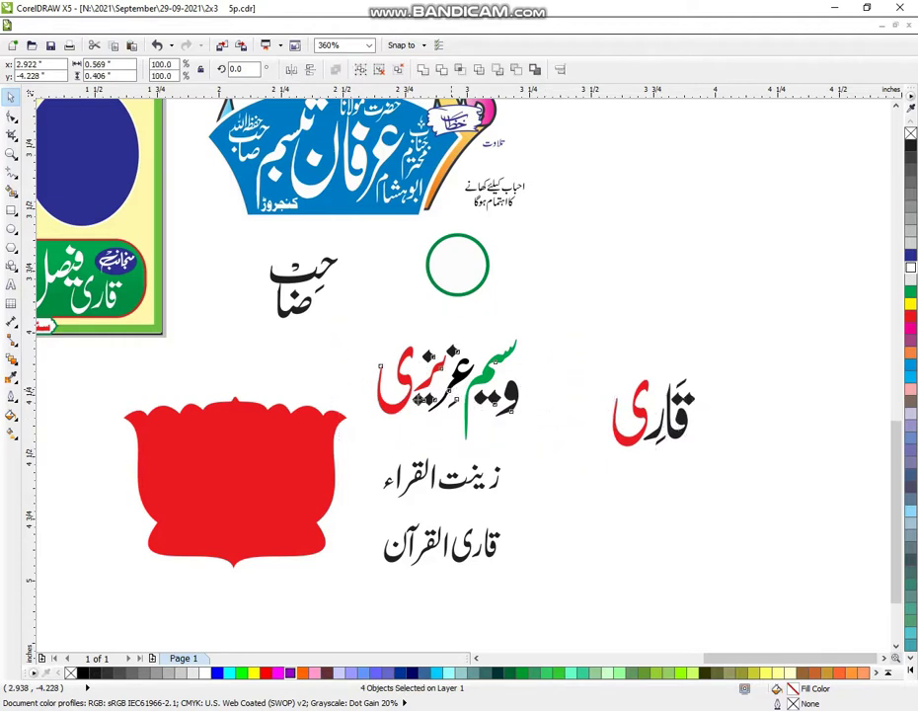
pyautogui.moveTo(447, 395); pyautogui.dragTo(287, 477)
pyautogui.hotkey('shift', 'pageup')
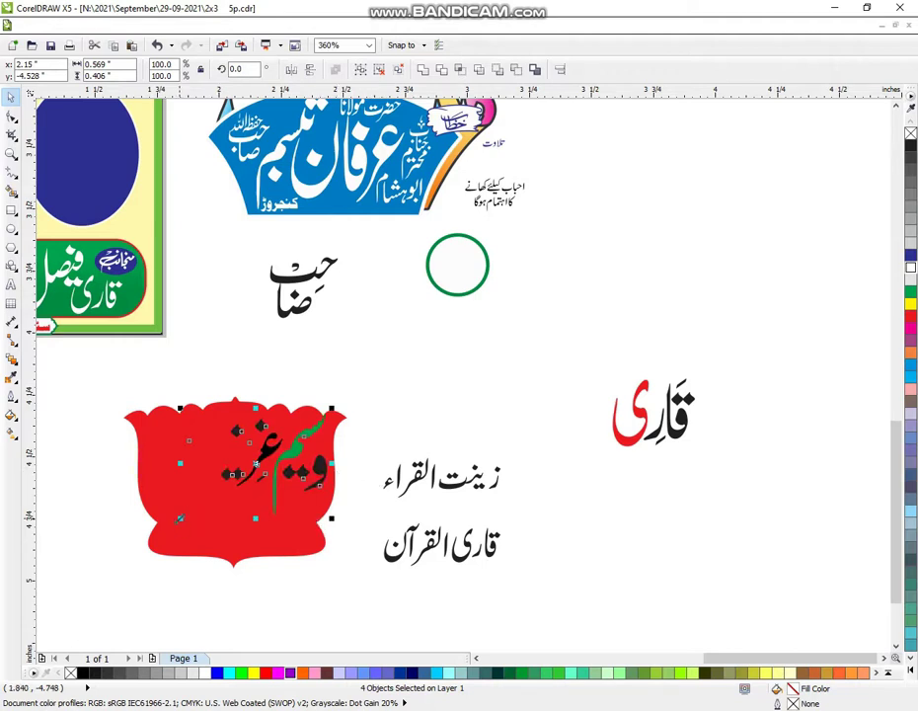
pyautogui.moveTo(180, 518); pyautogui.dragTo(149, 539)
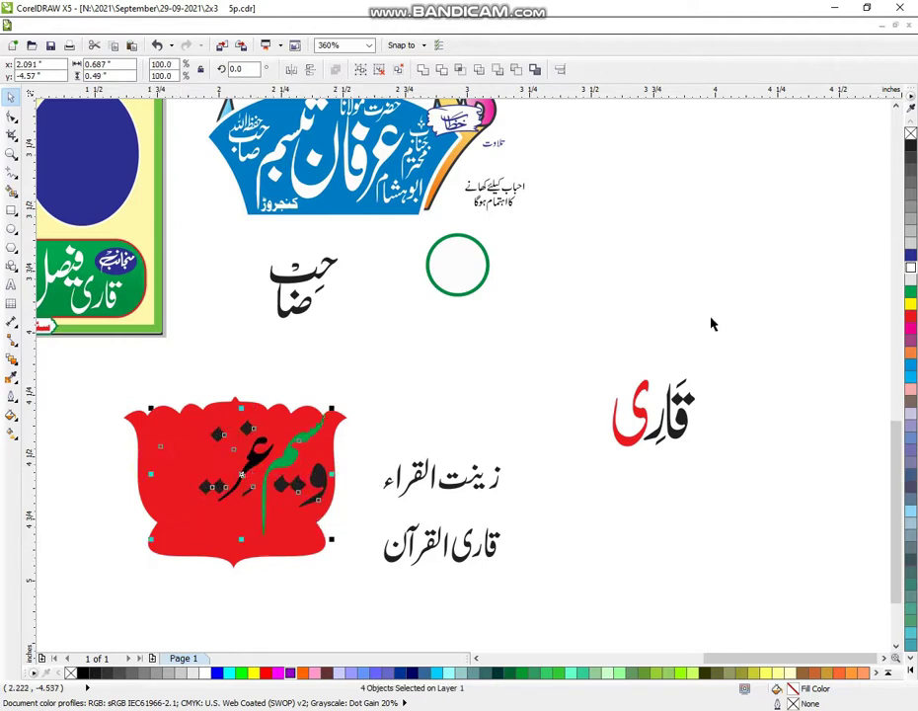
pyautogui.click(910, 268)
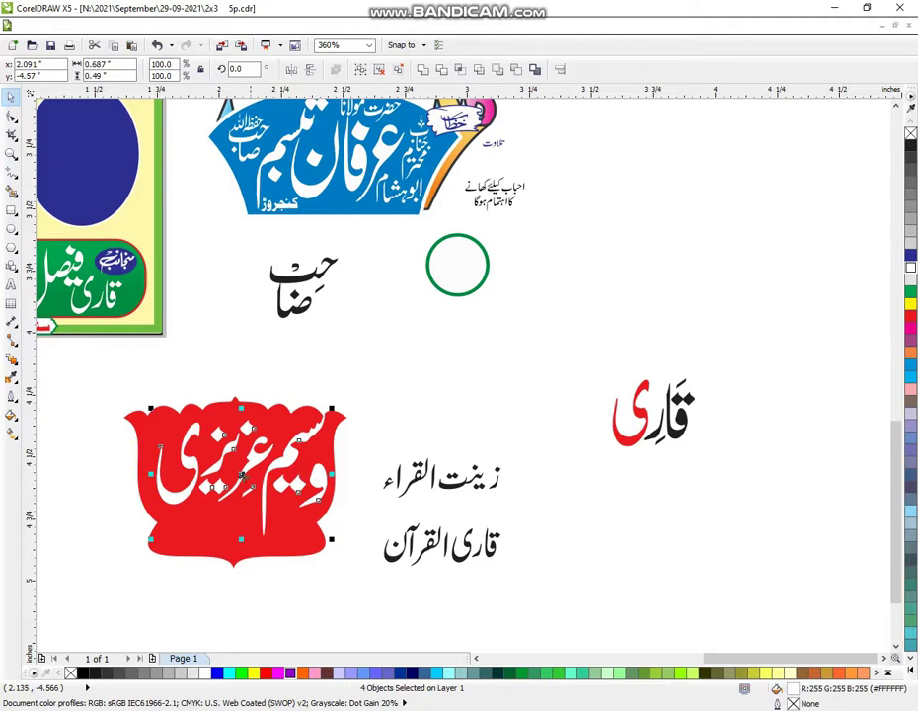
pyautogui.moveTo(241, 475); pyautogui.dragTo(230, 481)
pyautogui.click(138, 546)
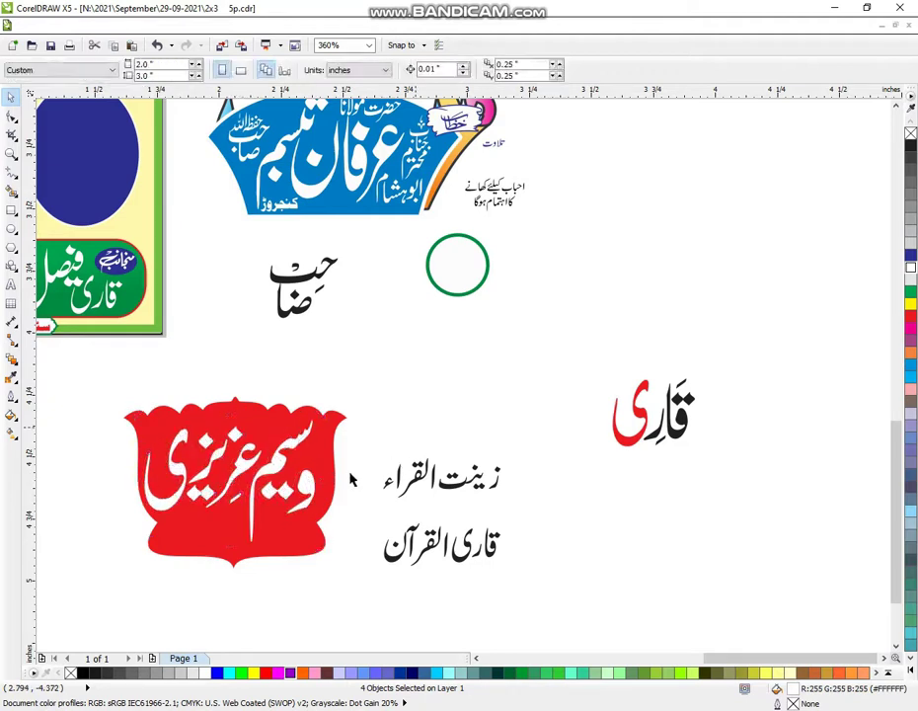
# Shrink the word قاری to a small size and make it white
pyautogui.click(624, 444)
pyautogui.moveTo(697, 378); pyautogui.dragTo(316, 452)
pyautogui.click(910, 275)
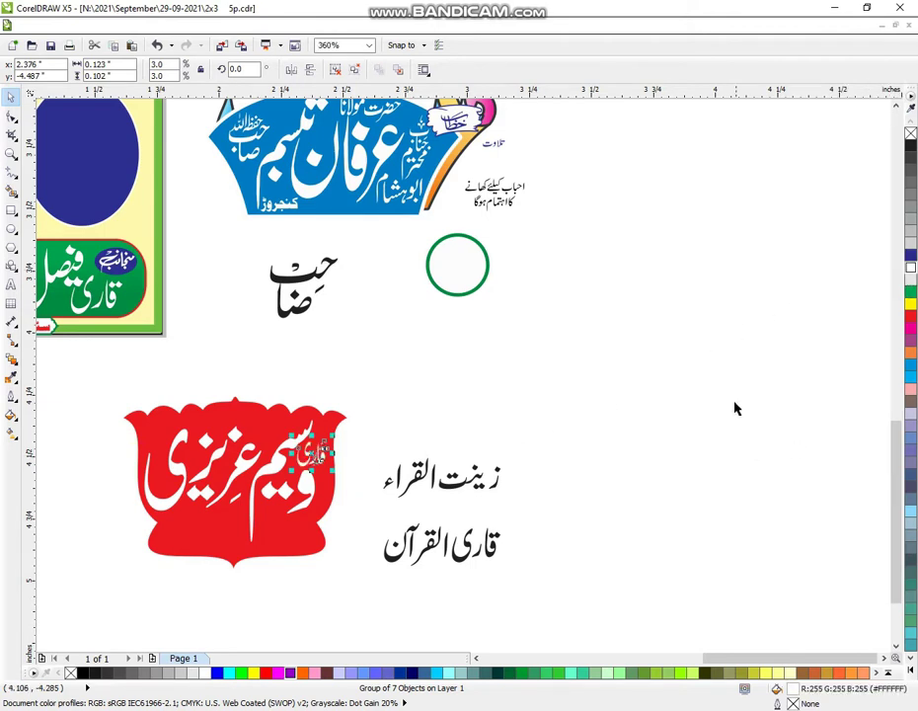
pyautogui.click(701, 480)
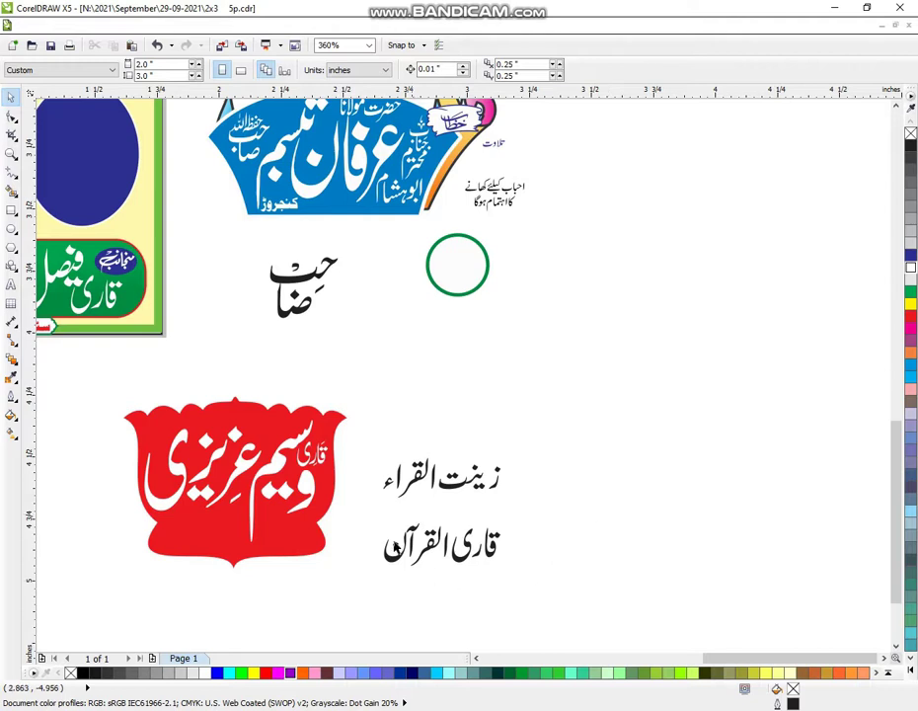
# Nudge the red badge down and add a copy of صاحب shrunk to about 56%
pyautogui.moveTo(108, 402); pyautogui.dragTo(353, 553)
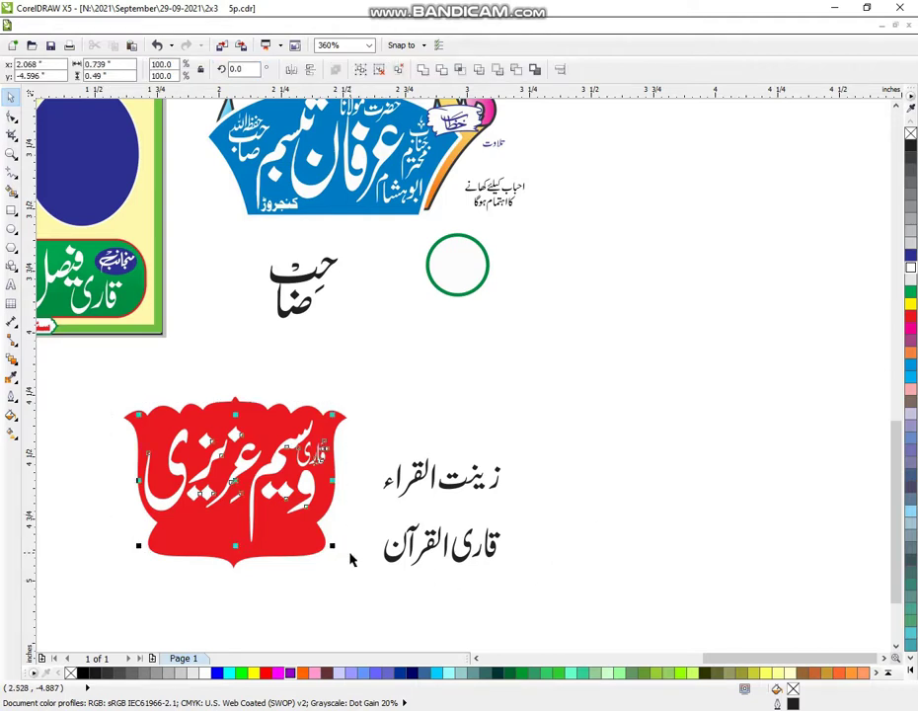
pyautogui.press('Down')
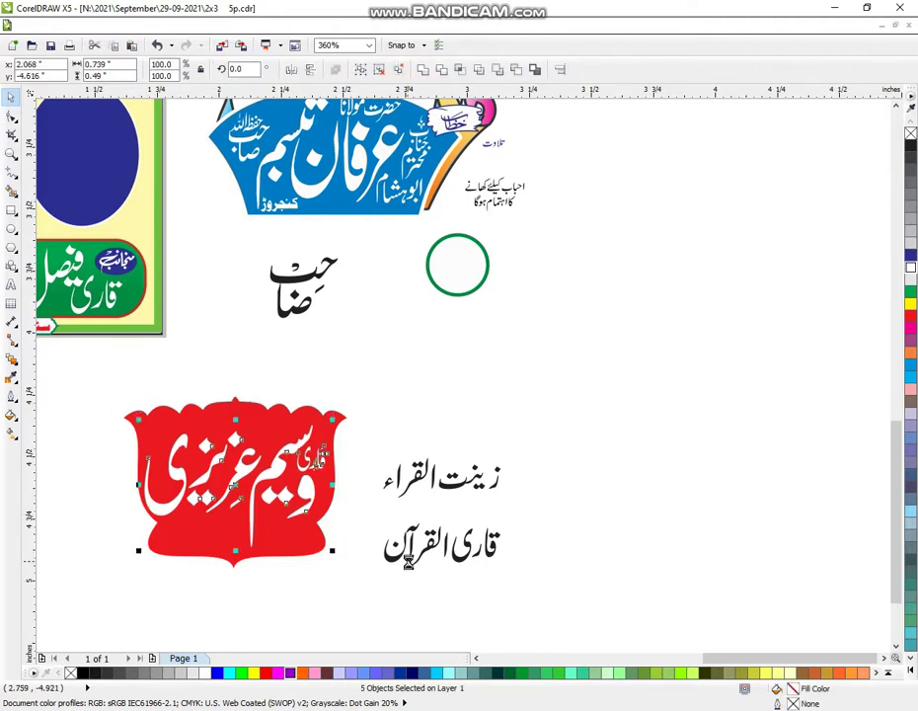
pyautogui.moveTo(244, 240); pyautogui.dragTo(348, 327)
pyautogui.moveTo(306, 288); pyautogui.dragTo(210, 525)
pyautogui.moveTo(248, 492); pyautogui.dragTo(183, 547)
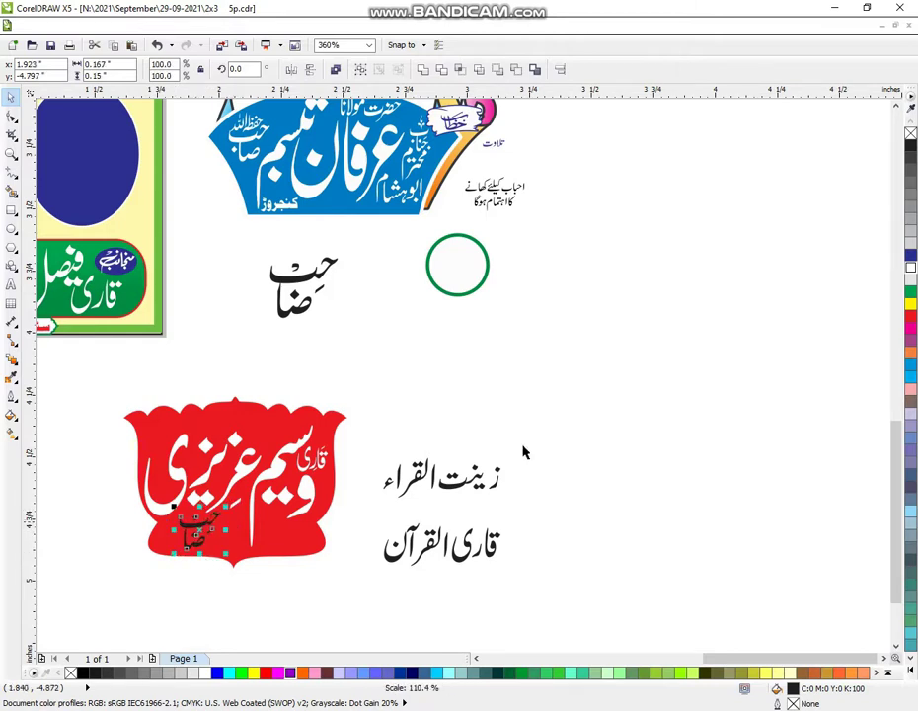
pyautogui.click(699, 425)
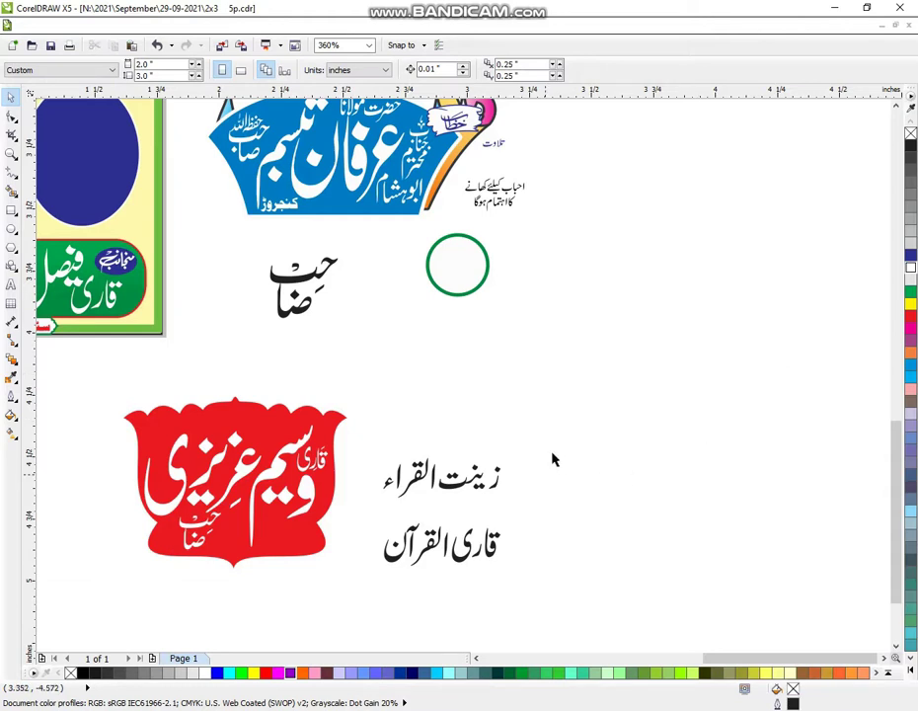
# Group the زینت القراء and قاری القرآن lines and shrink the upper line to two-thirds
pyautogui.moveTo(569, 429); pyautogui.dragTo(366, 528)
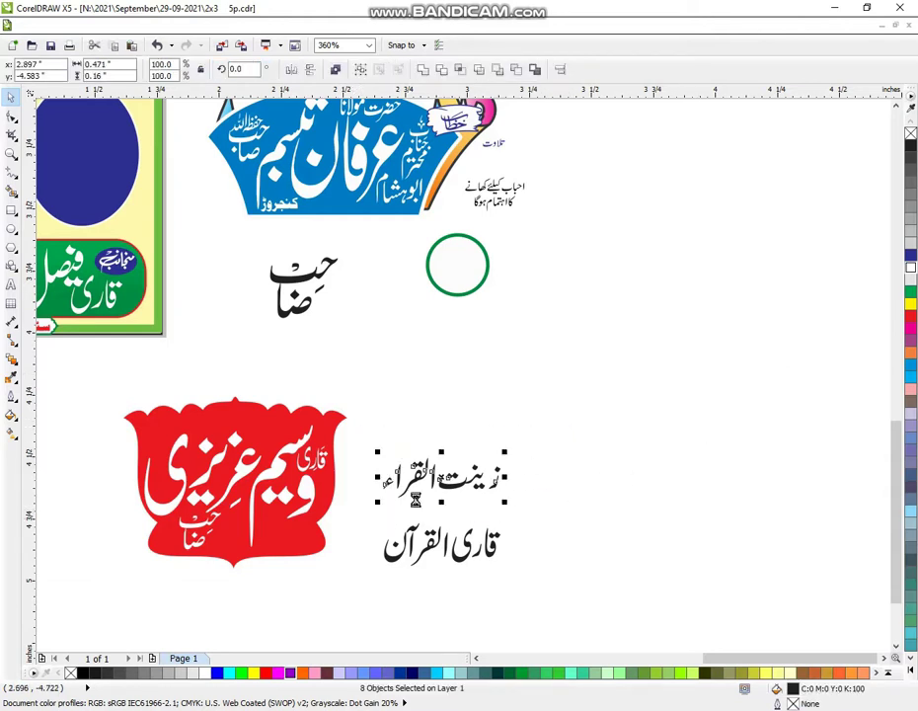
pyautogui.hotkey('ctrl', 'g')
pyautogui.moveTo(544, 512); pyautogui.dragTo(345, 600)
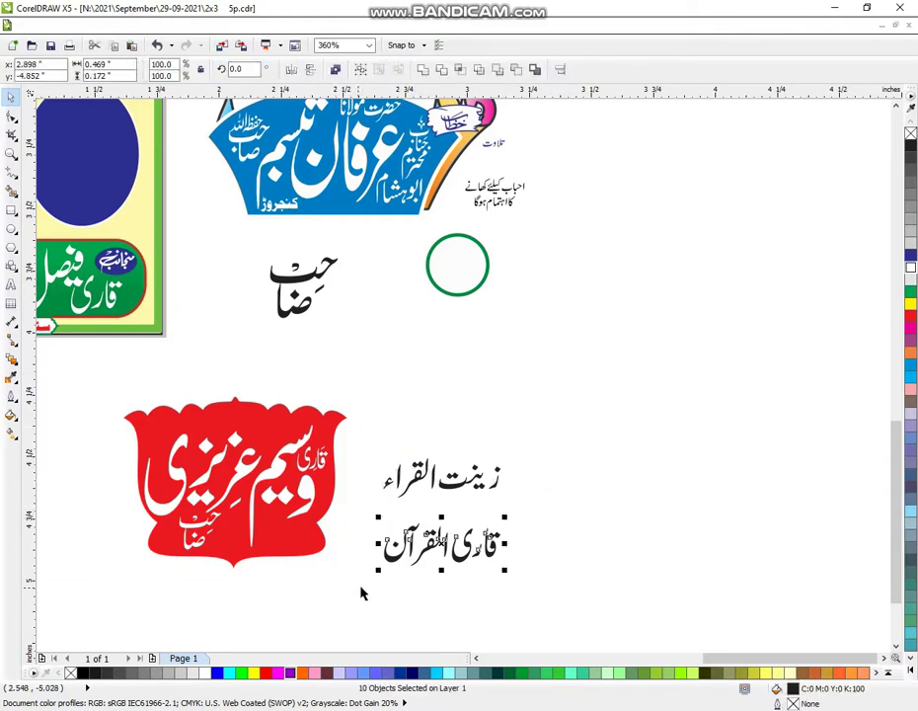
pyautogui.hotkey('ctrl', 'g')
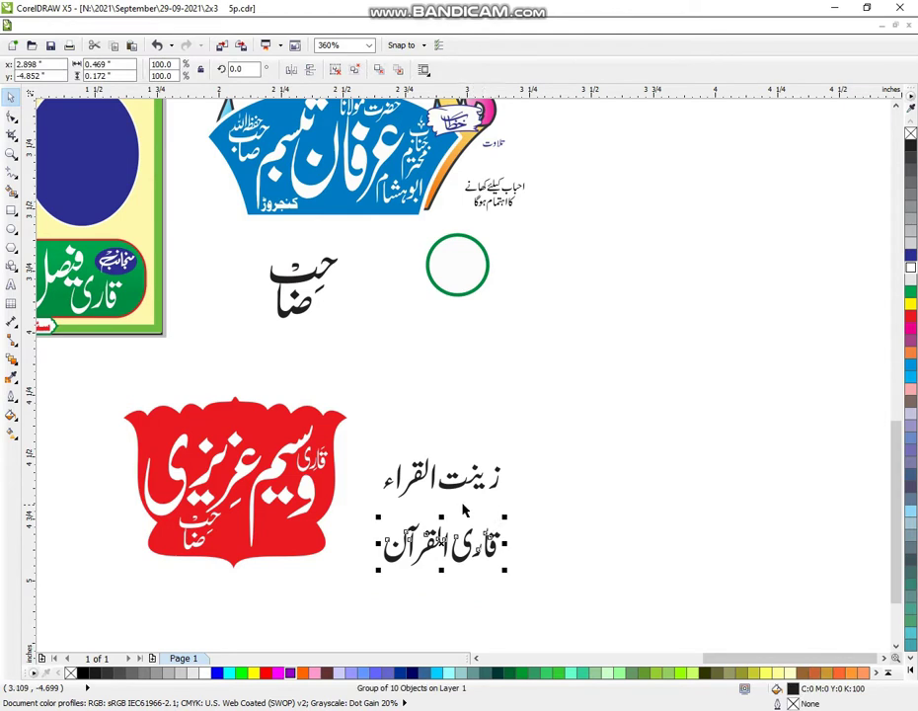
pyautogui.click(412, 487)
pyautogui.moveTo(378, 512); pyautogui.dragTo(283, 446)
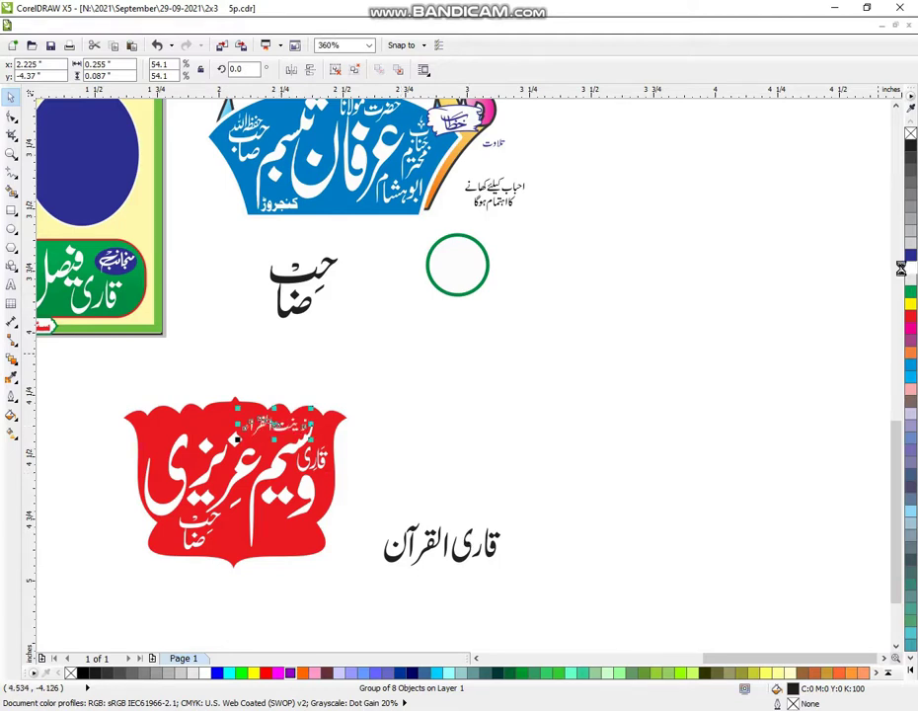
pyautogui.click(526, 589)
# Shrink قاری القرآن onto the top of the red badge, then select the whole badge
pyautogui.moveTo(545, 490); pyautogui.dragTo(358, 618)
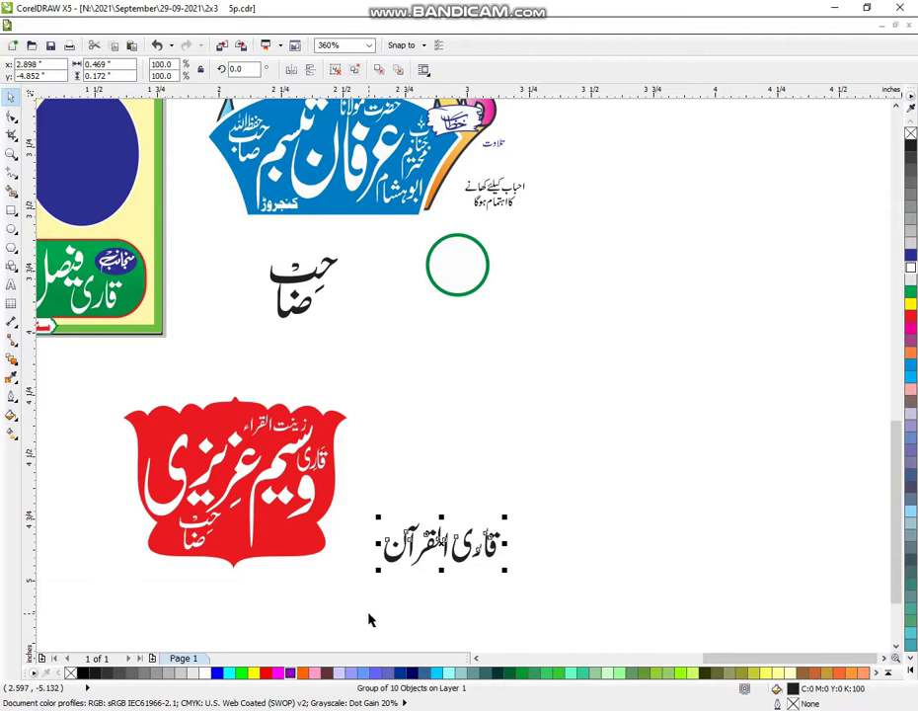
pyautogui.moveTo(379, 570); pyautogui.dragTo(149, 391)
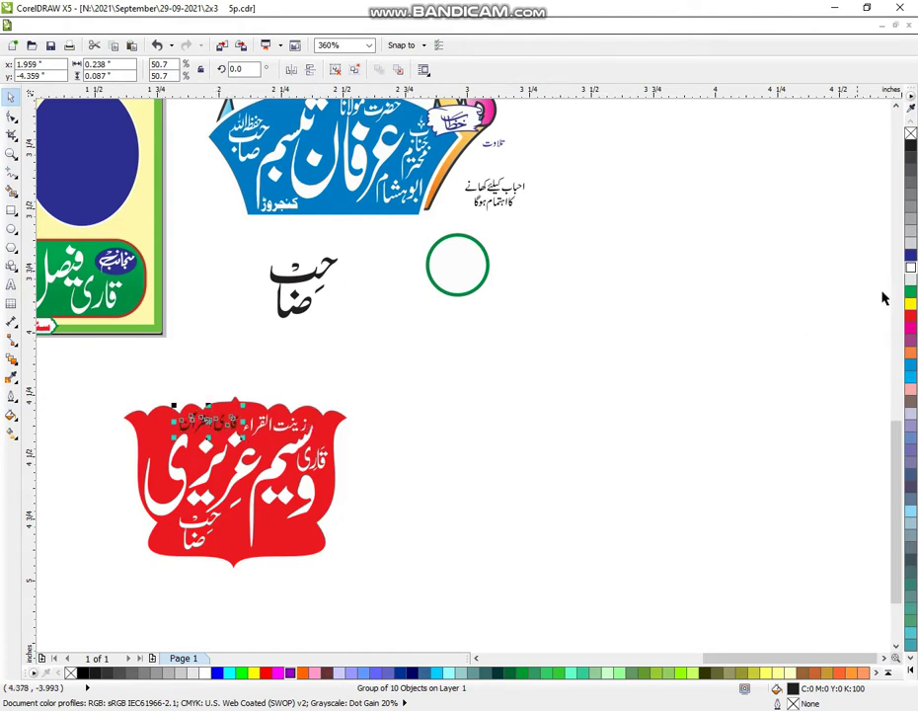
pyautogui.click(623, 430)
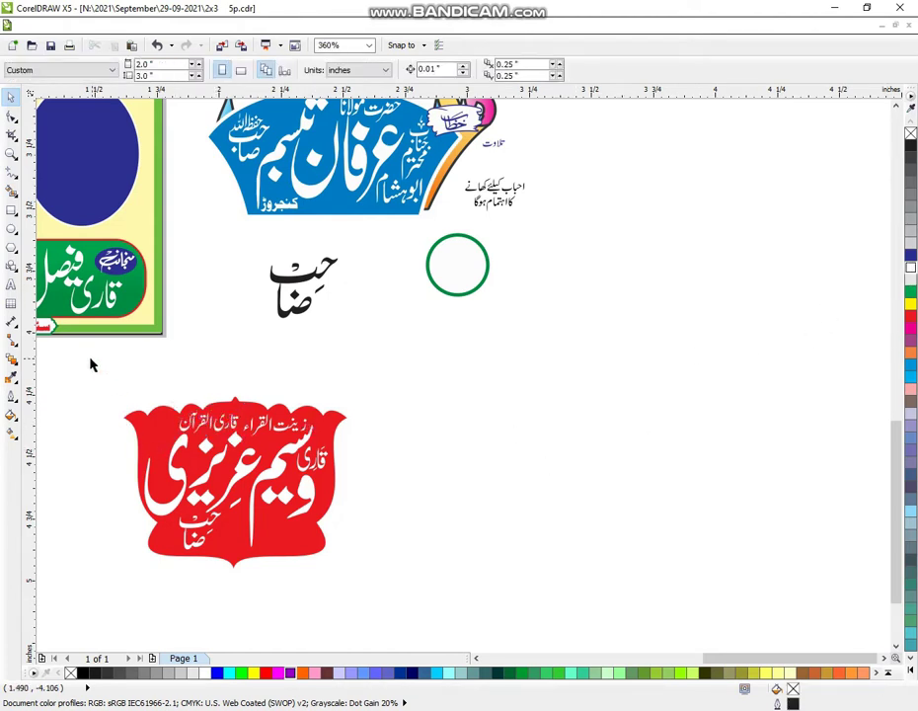
pyautogui.moveTo(90, 361); pyautogui.dragTo(463, 637)
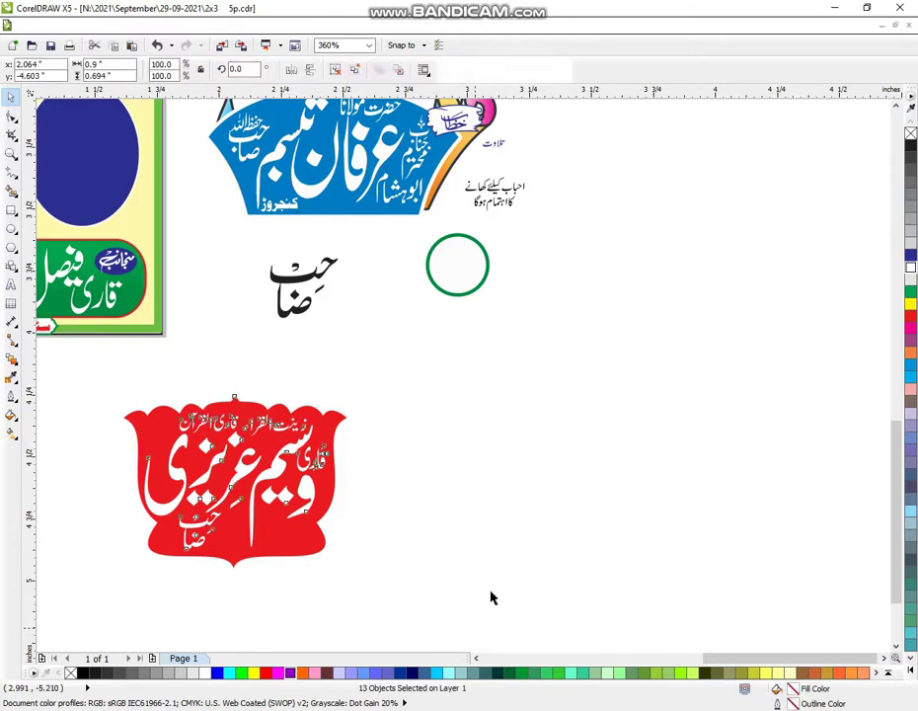
# Centre the red speaker badge on the poster's empty red shape using align E and C
pyautogui.press('z')
pyautogui.scroll(-3, 242, 348)
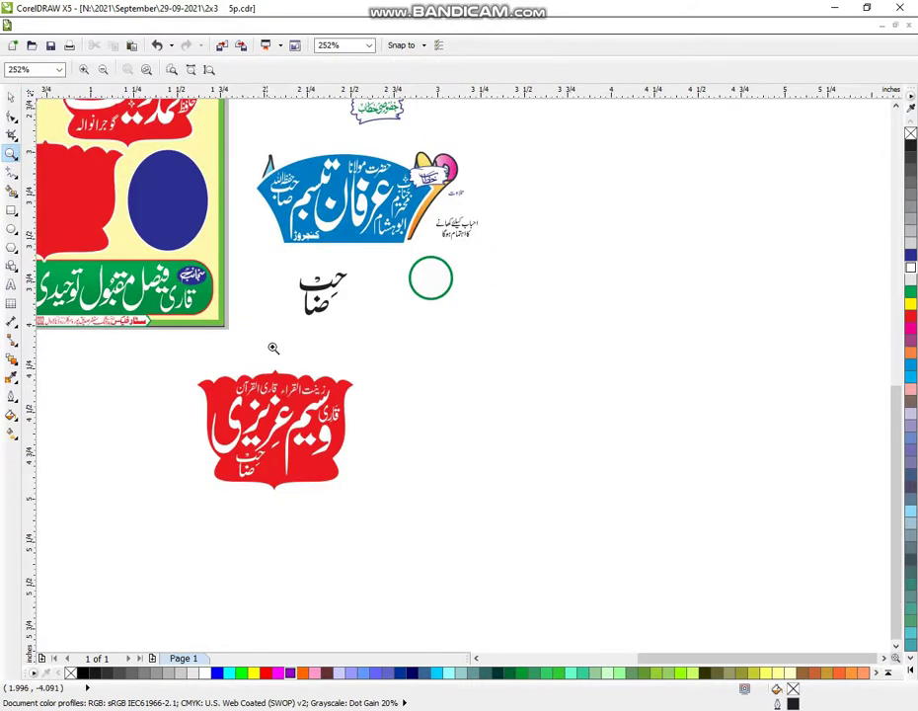
pyautogui.moveTo(67, 128); pyautogui.dragTo(401, 415)
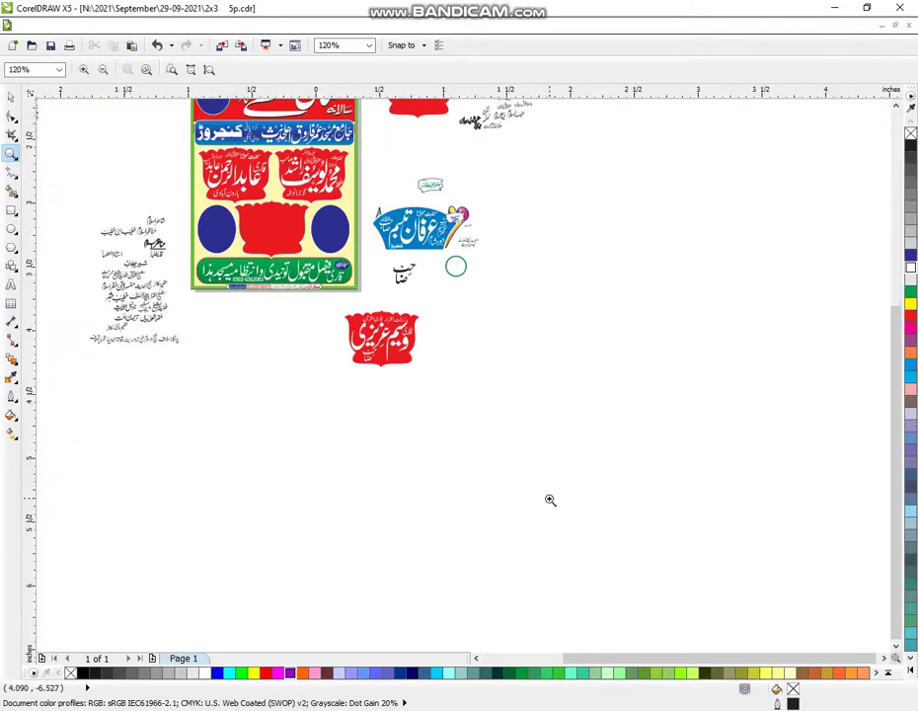
pyautogui.click(12, 96)
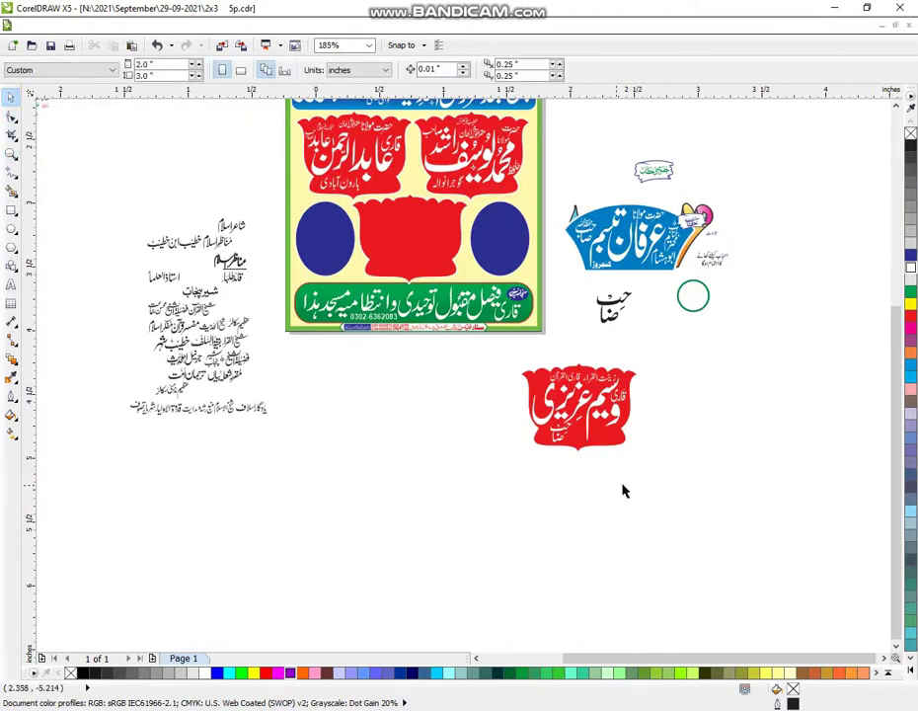
pyautogui.click(580, 399)
pyautogui.keyDown('shift'); pyautogui.click(427, 239); pyautogui.keyUp('shift')
pyautogui.press('e')
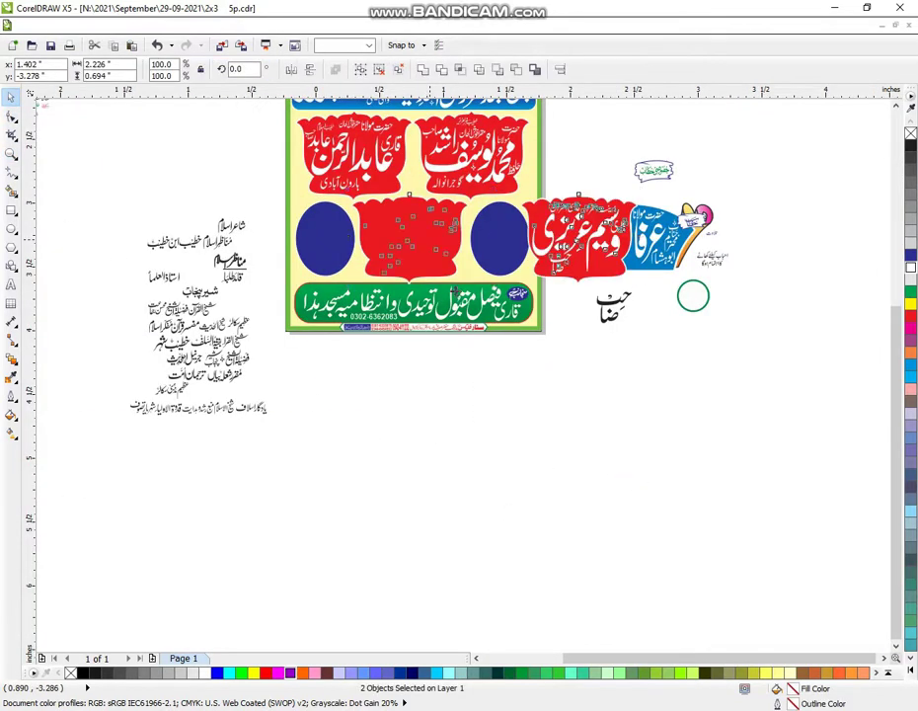
pyautogui.press('c')
pyautogui.click(564, 479)
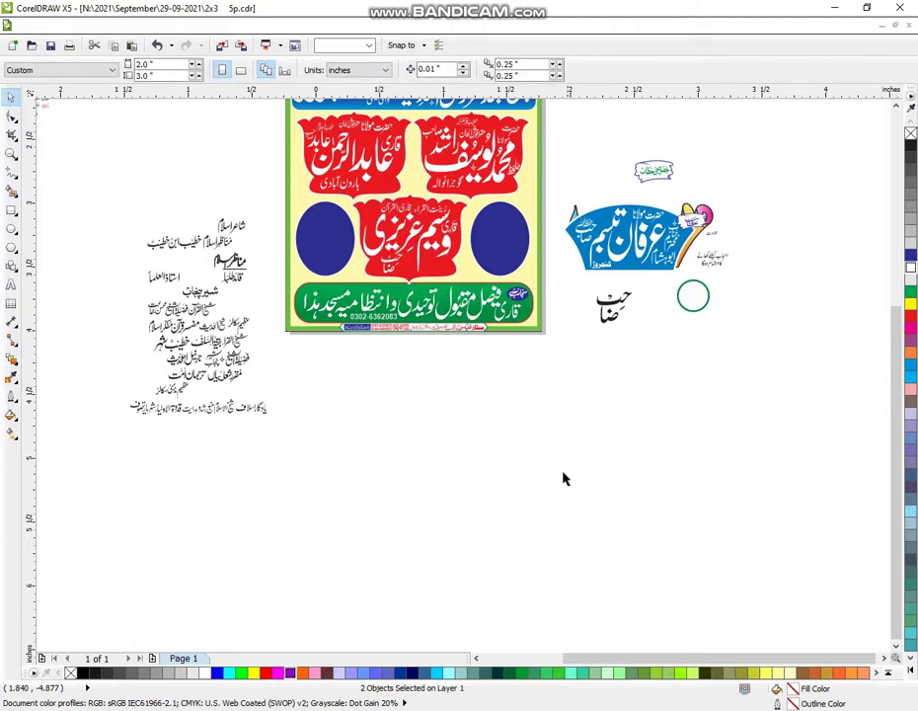
# Zoom in on the blue banner area at the top of the poster
pyautogui.click(12, 152)
pyautogui.scroll(-3, 383, 326)
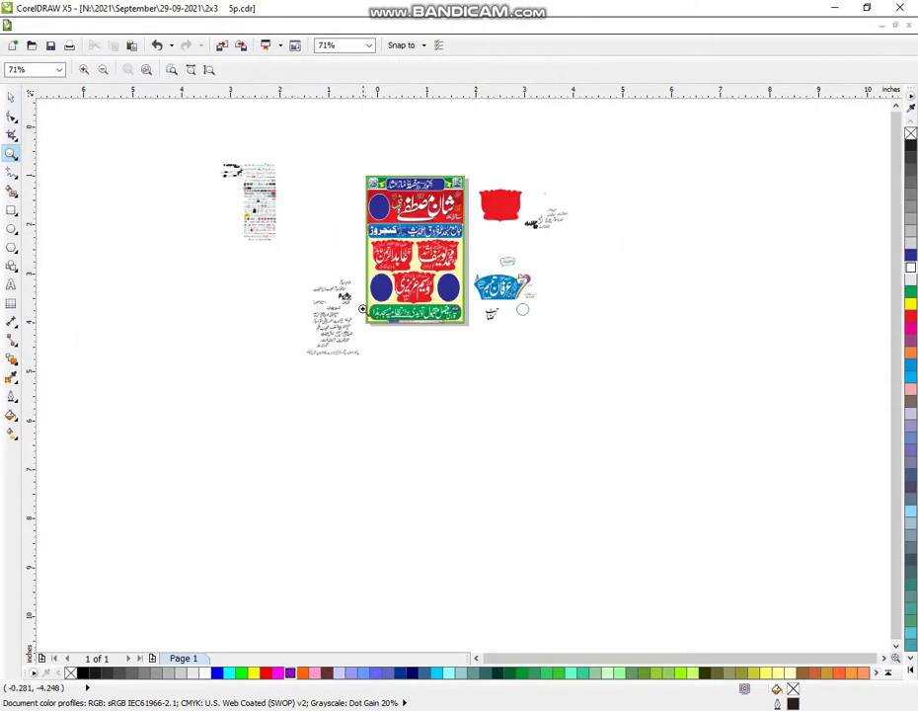
pyautogui.moveTo(330, 163); pyautogui.dragTo(445, 414)
pyautogui.moveTo(178, 150); pyautogui.dragTo(739, 571)
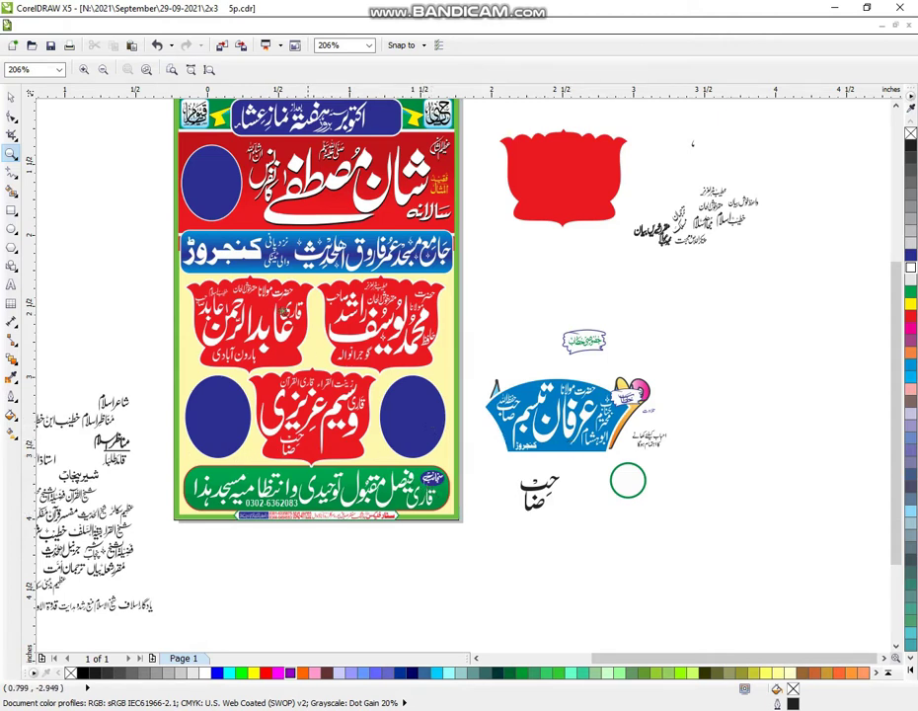
pyautogui.moveTo(471, 345); pyautogui.dragTo(651, 538)
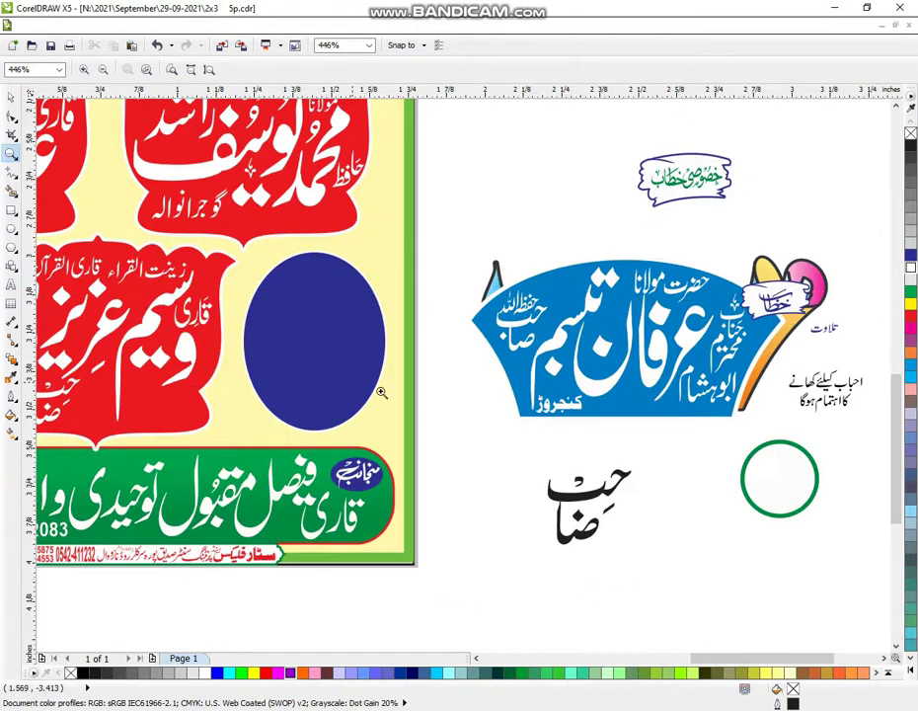
pyautogui.scroll(-2, 381, 393)
pyautogui.scroll(-2, 381, 393)
pyautogui.moveTo(299, 270); pyautogui.dragTo(711, 578)
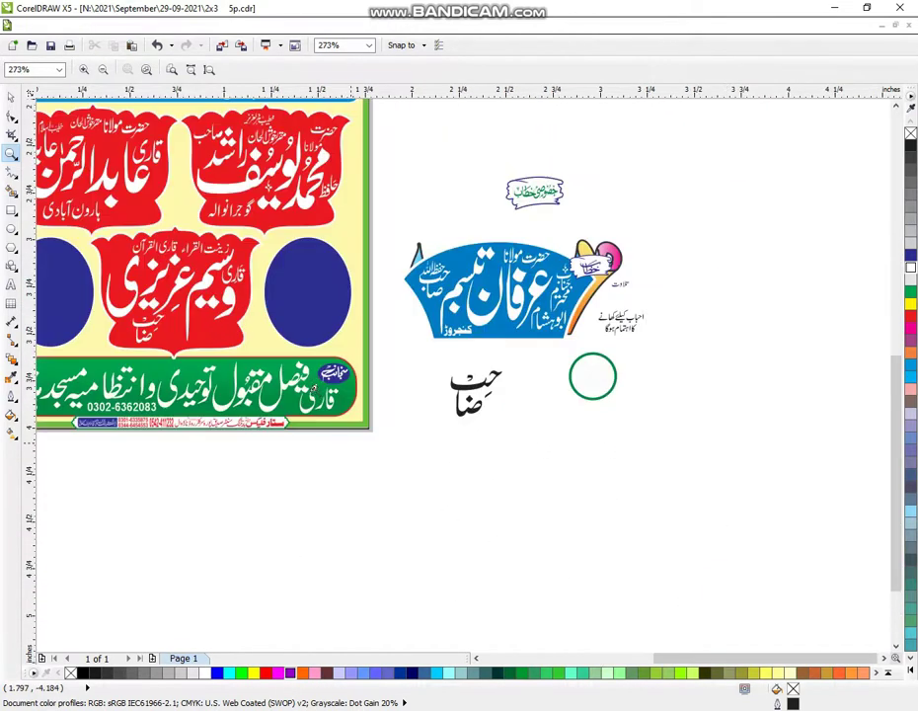
pyautogui.moveTo(195, 170); pyautogui.dragTo(721, 545)
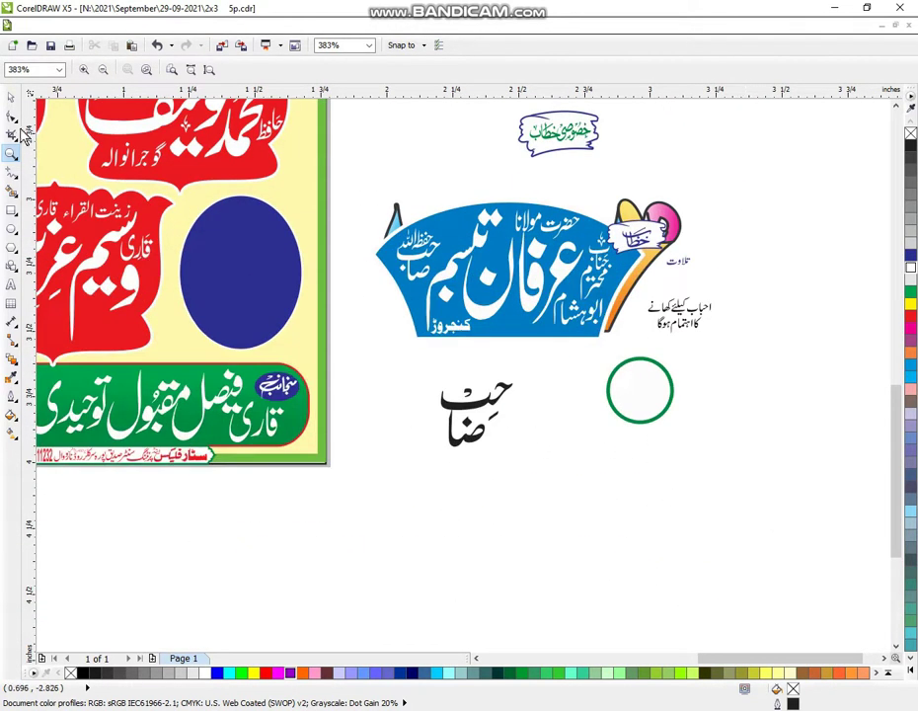
# Move the صاحب text aside and place a copy of the blue oval below the banner
pyautogui.click(11, 96)
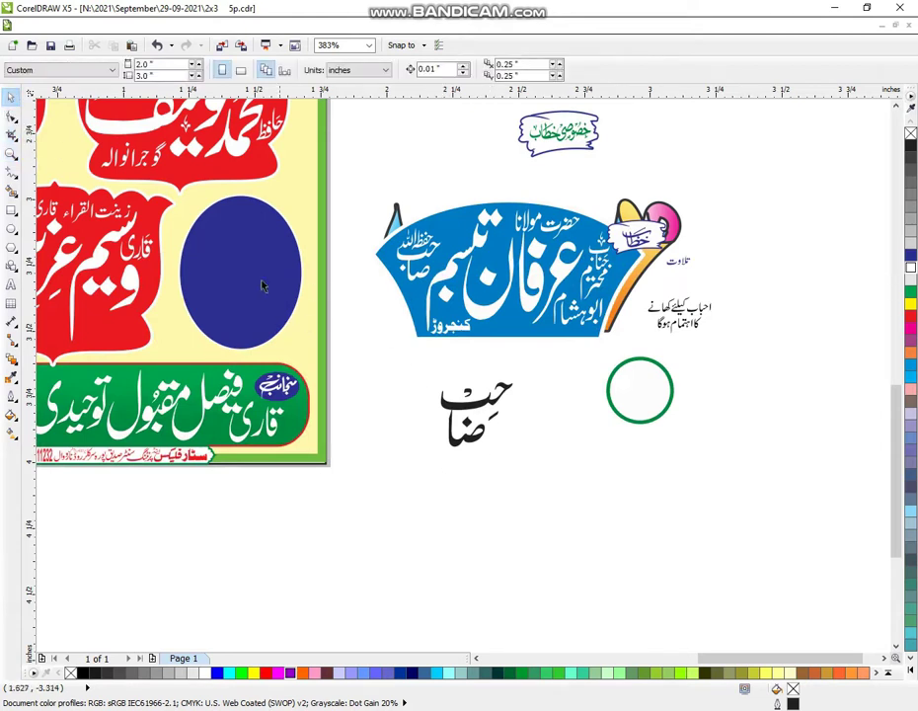
pyautogui.moveTo(432, 515); pyautogui.dragTo(530, 355)
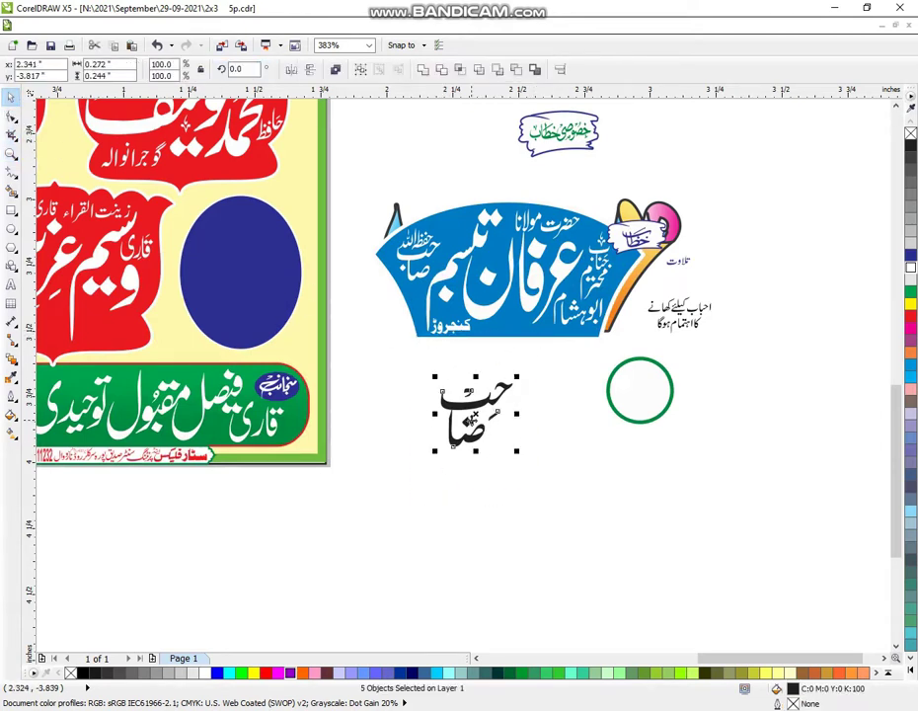
pyautogui.moveTo(498, 413); pyautogui.dragTo(805, 323)
pyautogui.click(259, 290)
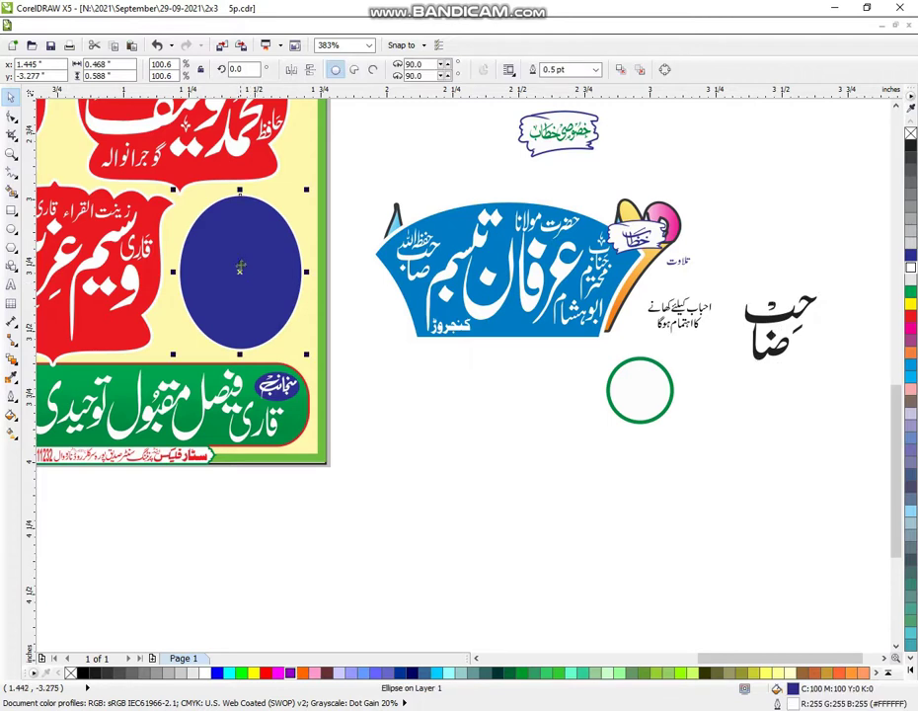
pyautogui.moveTo(259, 291); pyautogui.dragTo(500, 487)
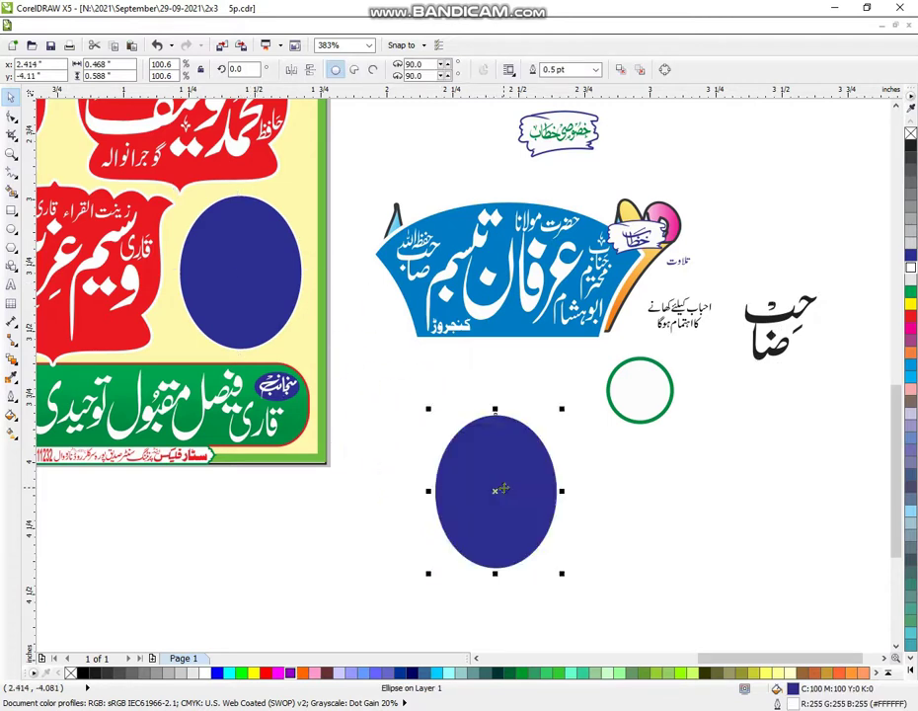
# Move both large name words from the banner onto the oval, in front and scaled to fit
pyautogui.click(530, 324)
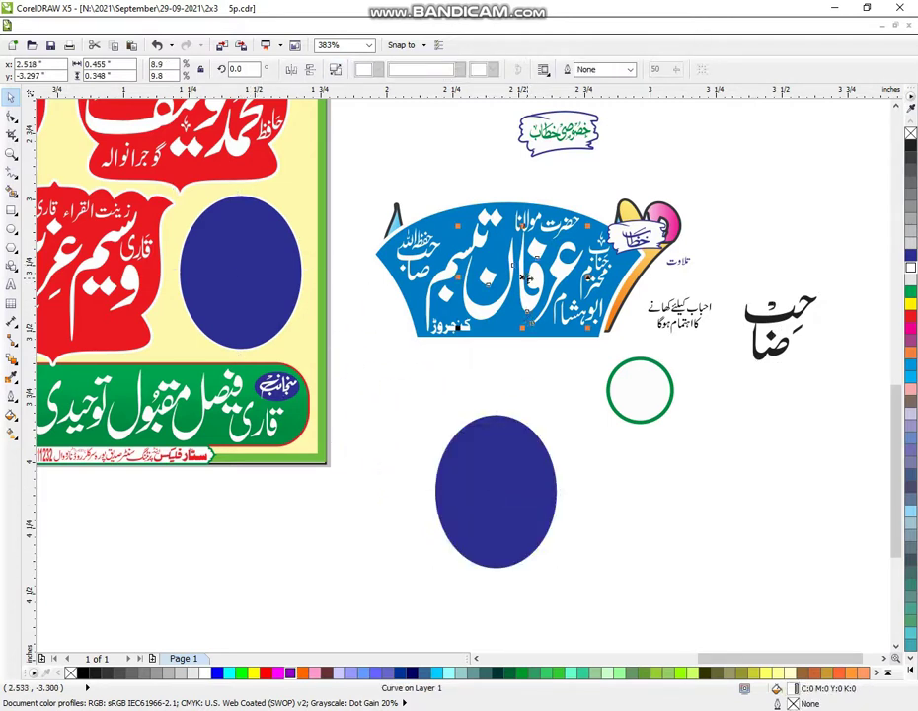
pyautogui.moveTo(525, 279); pyautogui.dragTo(511, 502)
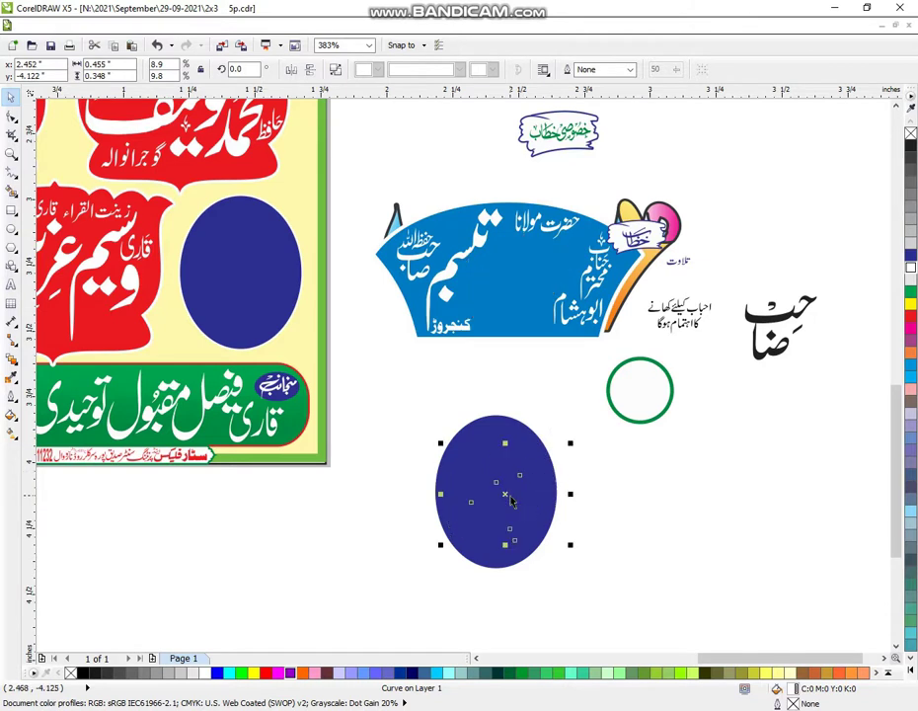
pyautogui.hotkey('shift', 'PageUp')
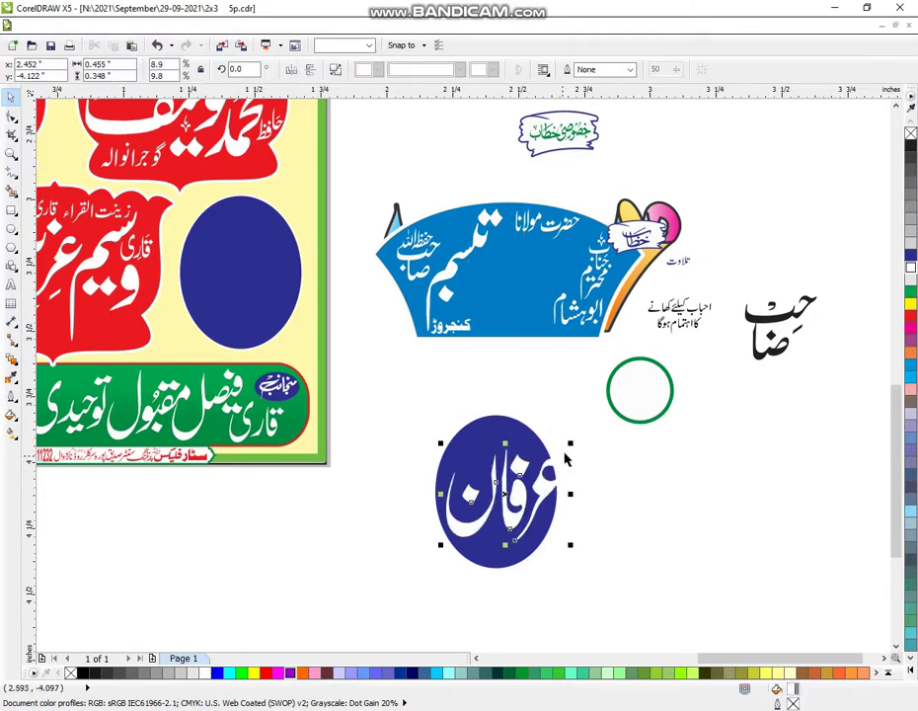
pyautogui.moveTo(570, 444); pyautogui.dragTo(548, 460)
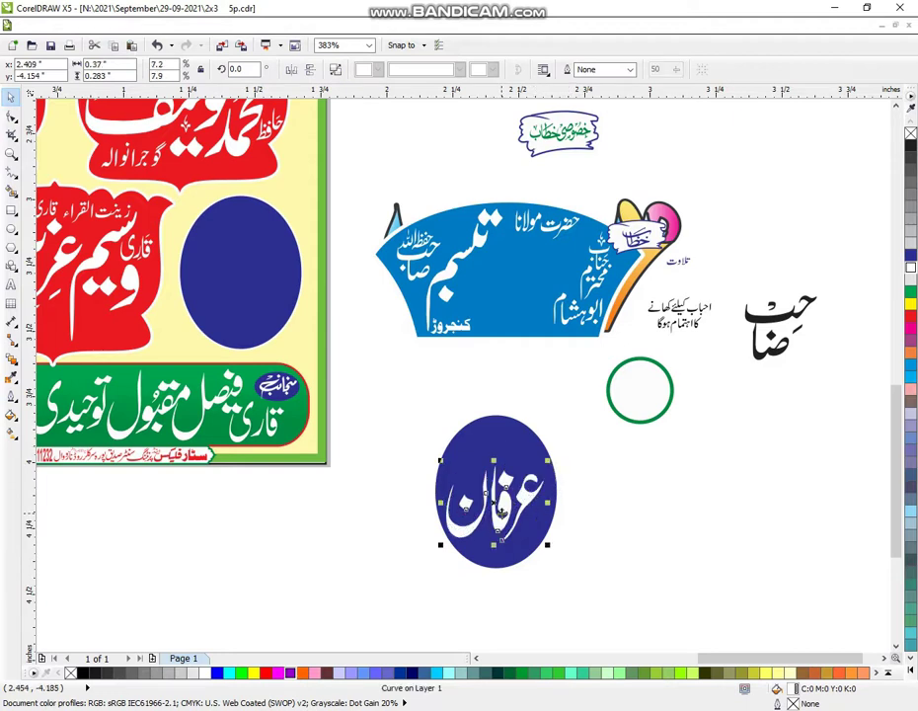
pyautogui.moveTo(502, 511); pyautogui.dragTo(510, 503)
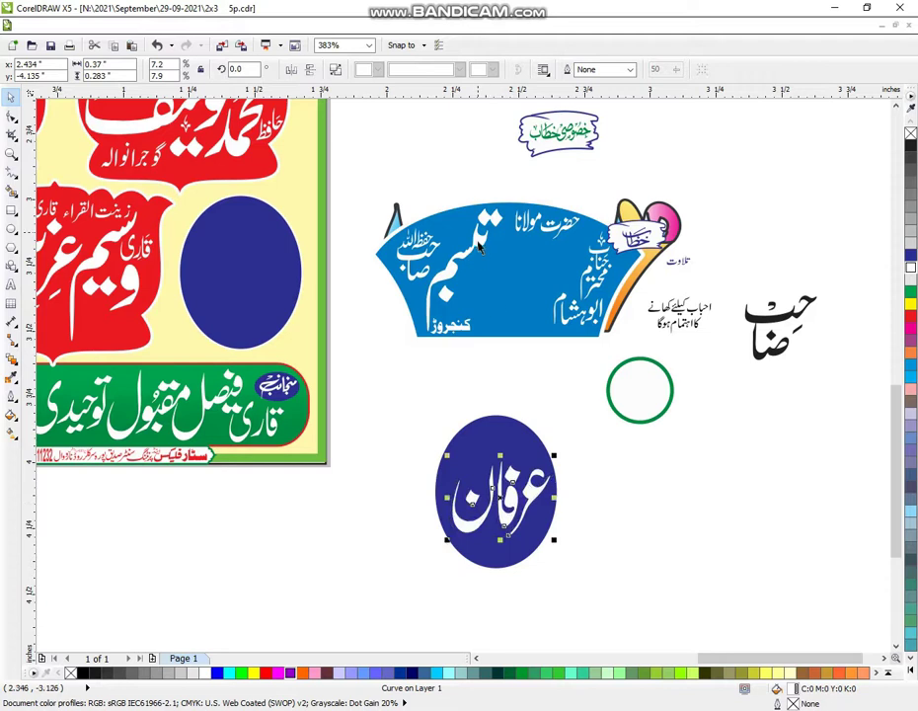
pyautogui.click(479, 247)
pyautogui.moveTo(479, 247); pyautogui.dragTo(494, 427)
pyautogui.moveTo(470, 471); pyautogui.dragTo(491, 471)
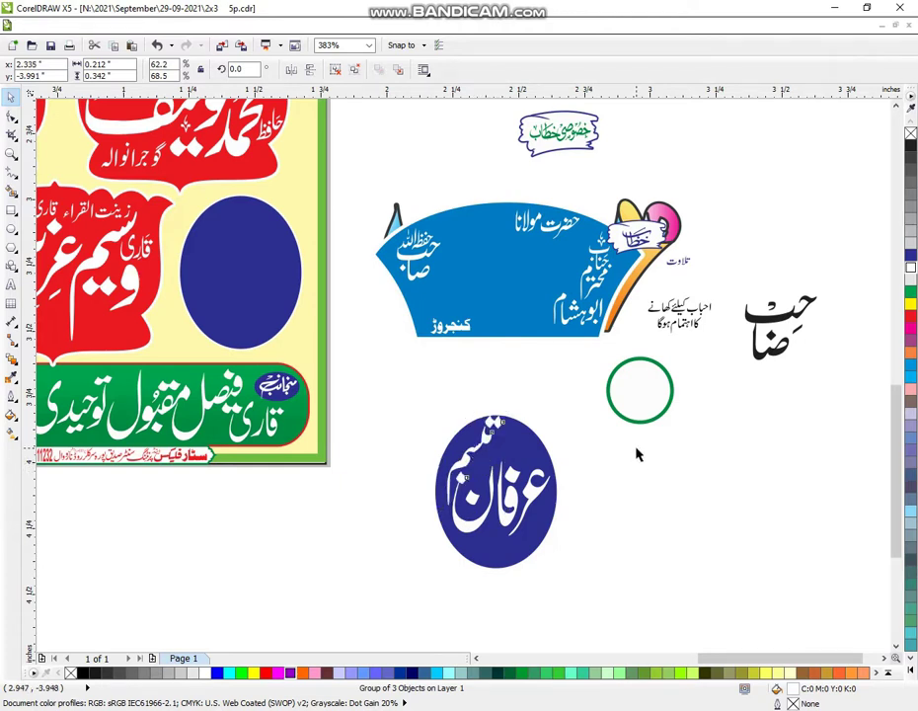
pyautogui.click(498, 406)
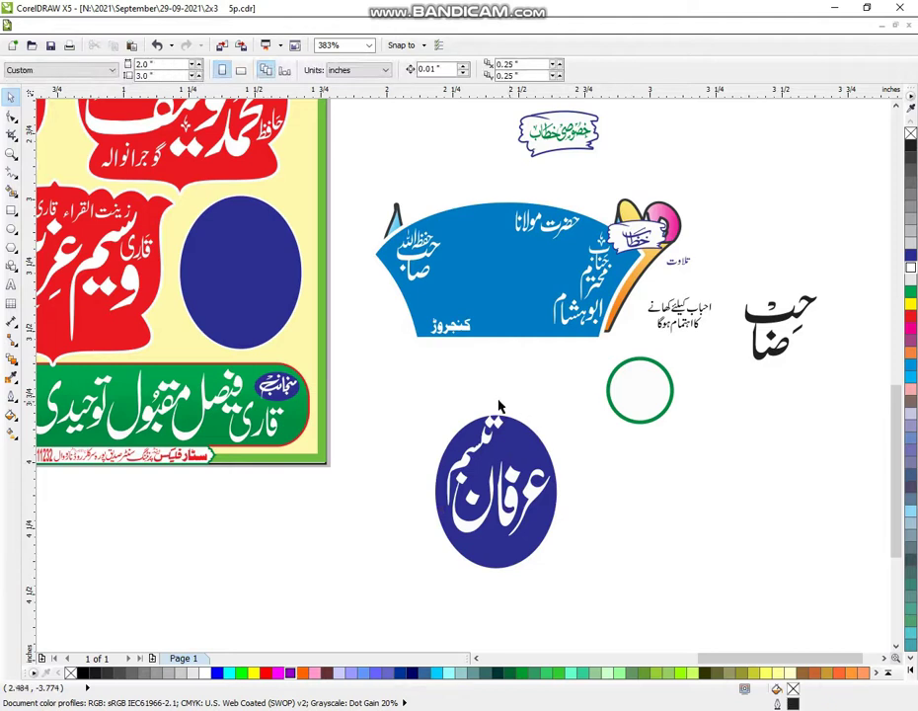
# Make the حضرت مولانا title white and move the green circle right and down
pyautogui.click(558, 234)
pyautogui.press('Escape')
pyautogui.moveTo(484, 181)
pyautogui.mouseDown()
pyautogui.moveTo(595, 246)
pyautogui.moveTo(548, 237)
pyautogui.moveTo(494, 434)
pyautogui.moveTo(464, 443)
pyautogui.moveTo(524, 446)
pyautogui.moveTo(558, 425)
pyautogui.moveTo(546, 433)
pyautogui.mouseUp()
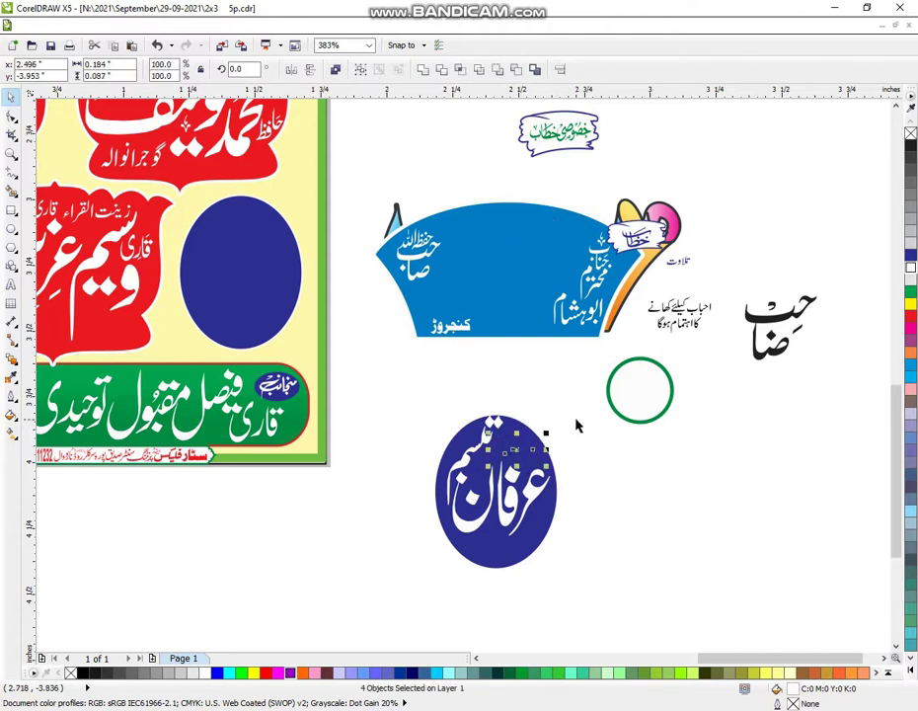
pyautogui.click(910, 266)
pyautogui.click(744, 395)
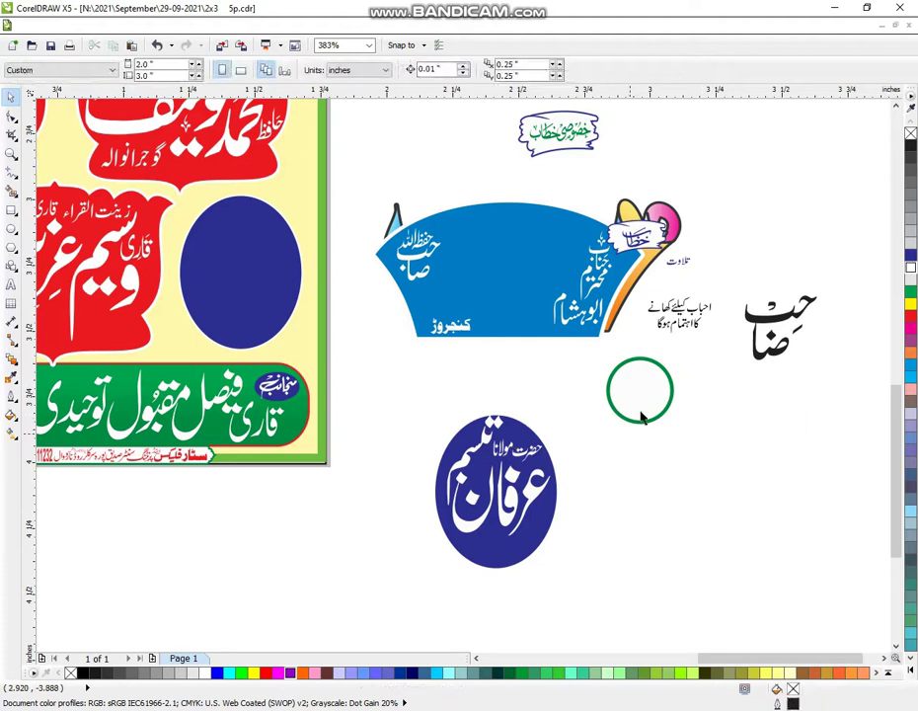
pyautogui.moveTo(642, 384); pyautogui.dragTo(754, 435)
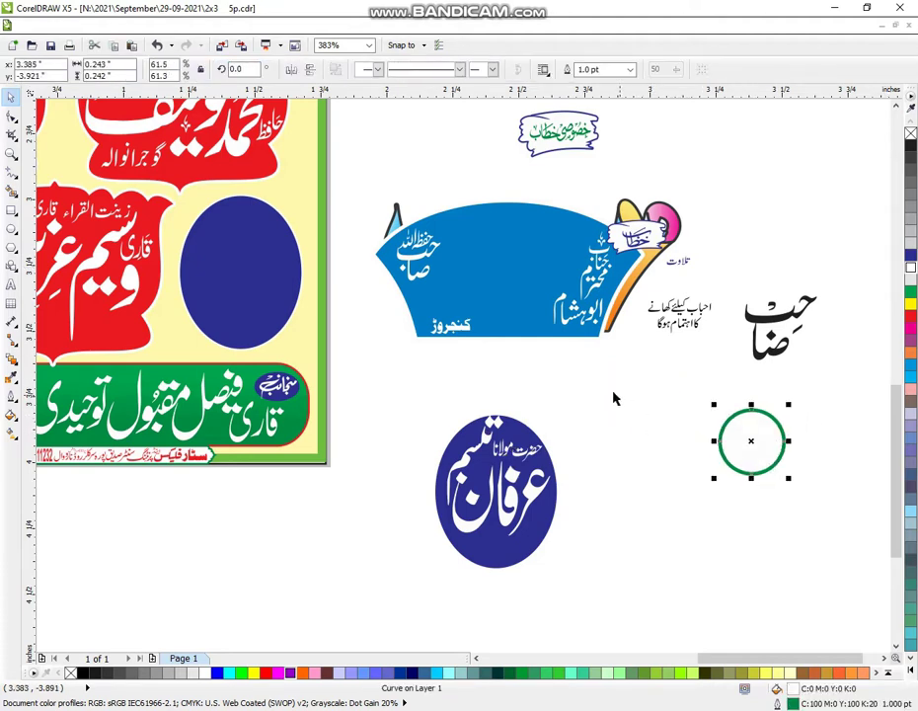
# Copy the banner's subtitle line and کنجروز (shrunk to about 70%) into the blue badge
pyautogui.moveTo(625, 304); pyautogui.dragTo(514, 366)
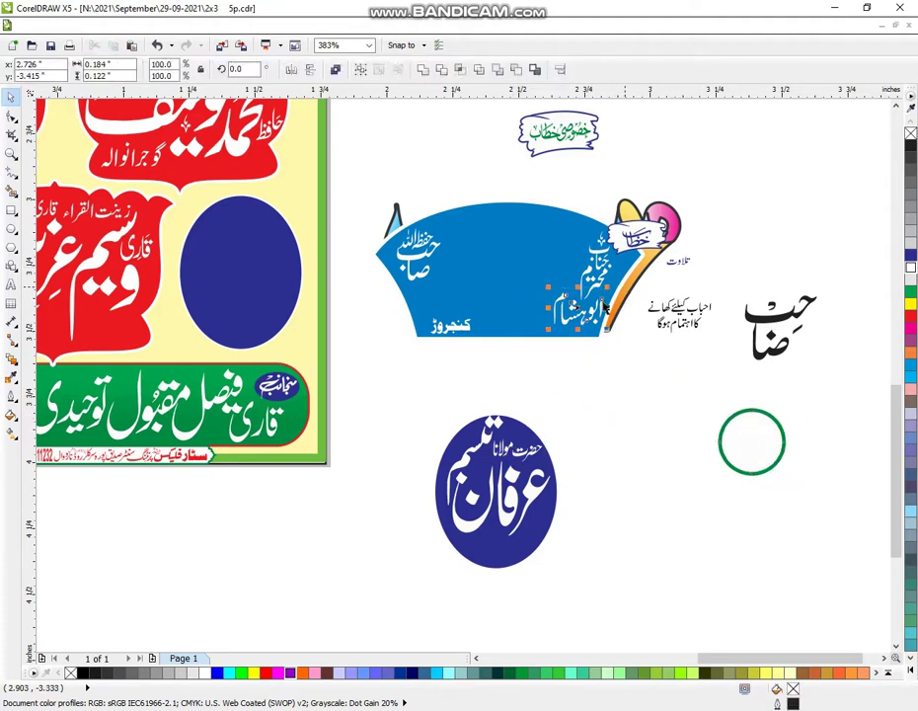
pyautogui.moveTo(580, 314); pyautogui.dragTo(511, 546)
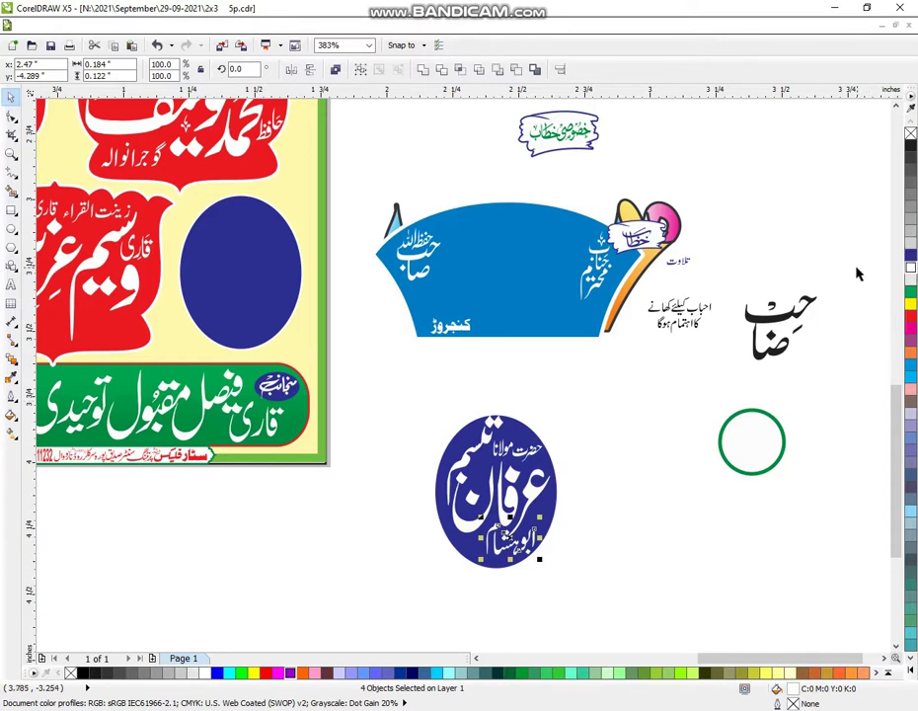
pyautogui.click(632, 548)
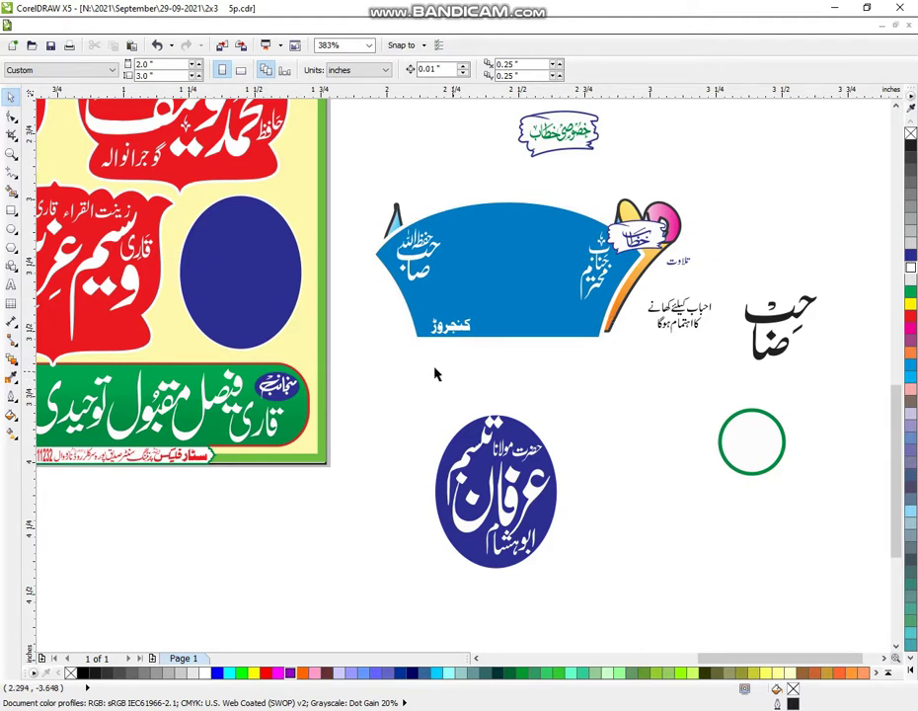
pyautogui.click(423, 259)
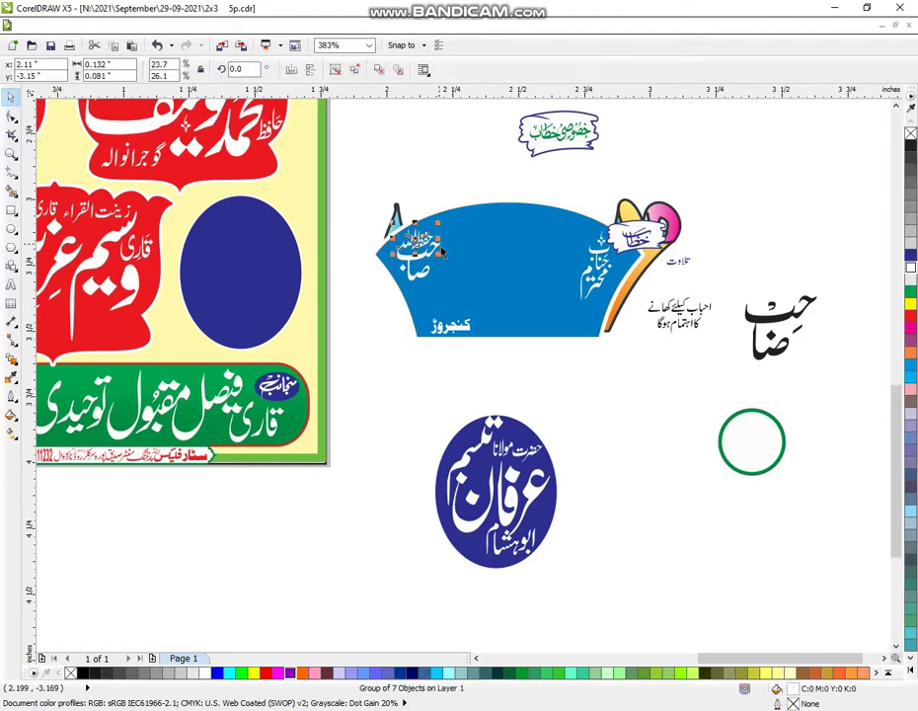
pyautogui.moveTo(394, 361); pyautogui.dragTo(500, 289)
pyautogui.moveTo(452, 327); pyautogui.dragTo(483, 556)
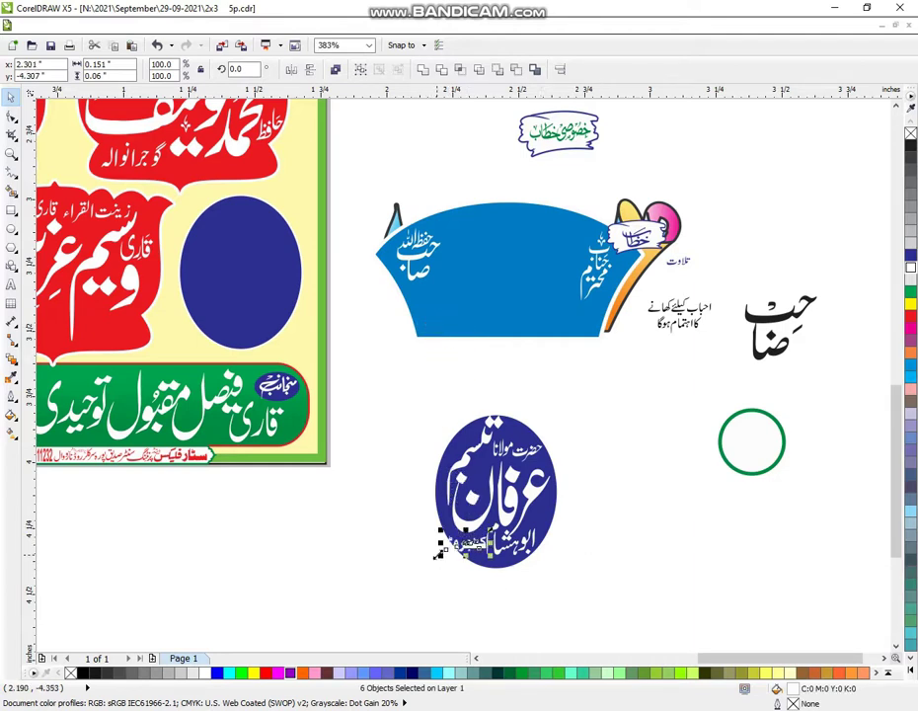
pyautogui.moveTo(437, 555); pyautogui.dragTo(455, 547)
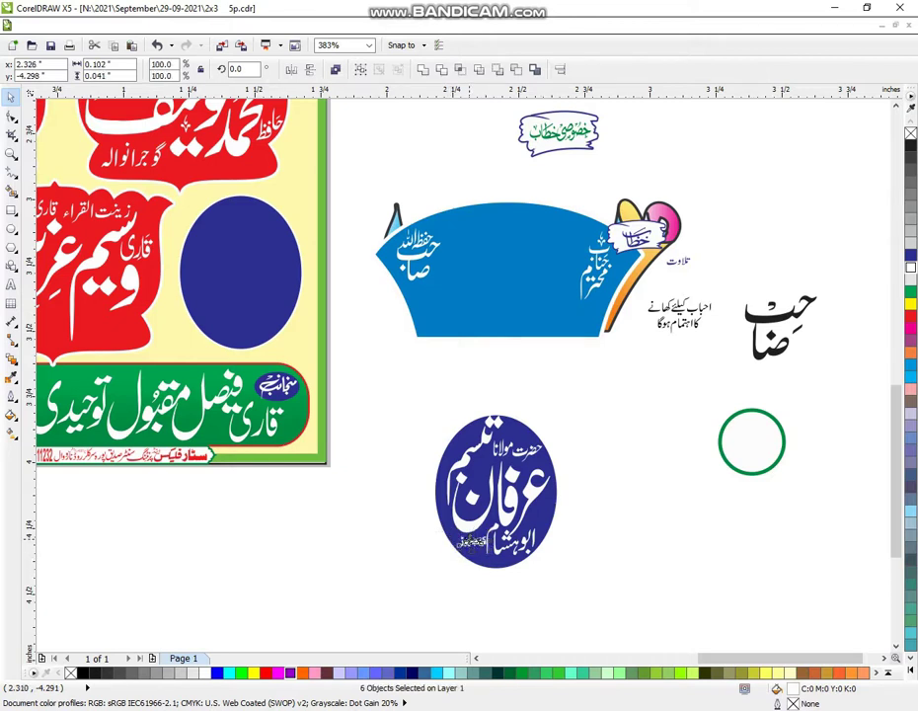
pyautogui.click(638, 587)
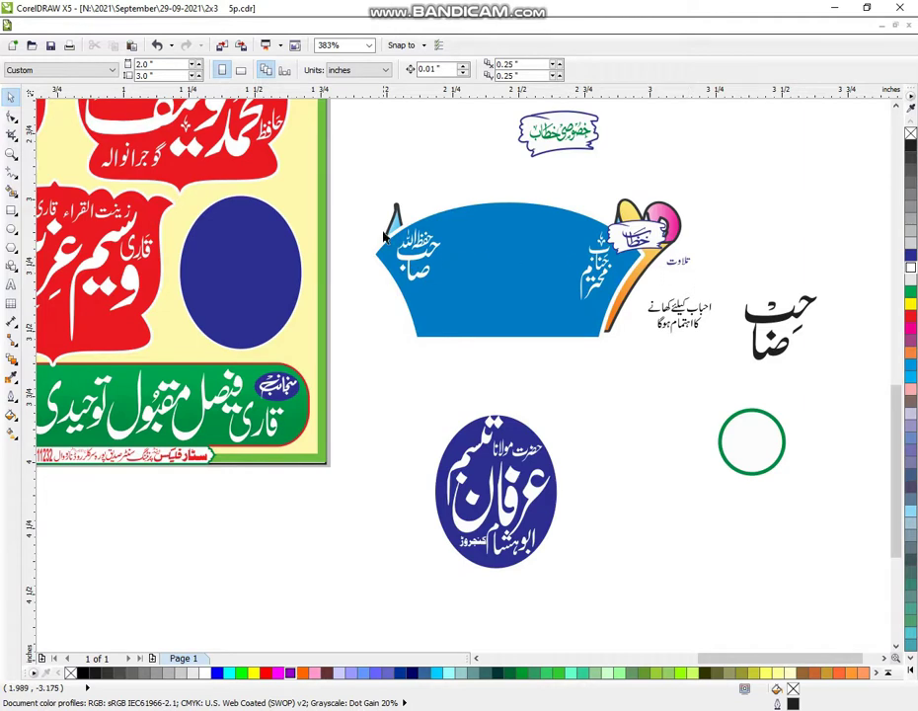
# Position the small heading text group on the badge, then select the whole badge
pyautogui.moveTo(369, 191); pyautogui.dragTo(488, 556)
pyautogui.moveTo(480, 460); pyautogui.dragTo(481, 455)
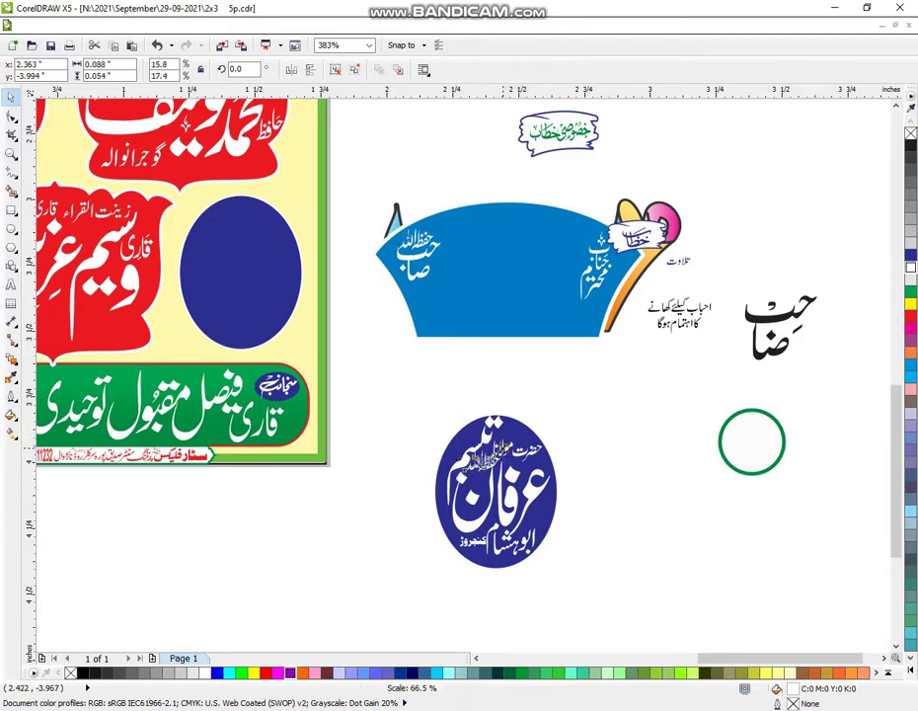
pyautogui.click(627, 433)
pyautogui.moveTo(394, 378); pyautogui.dragTo(608, 612)
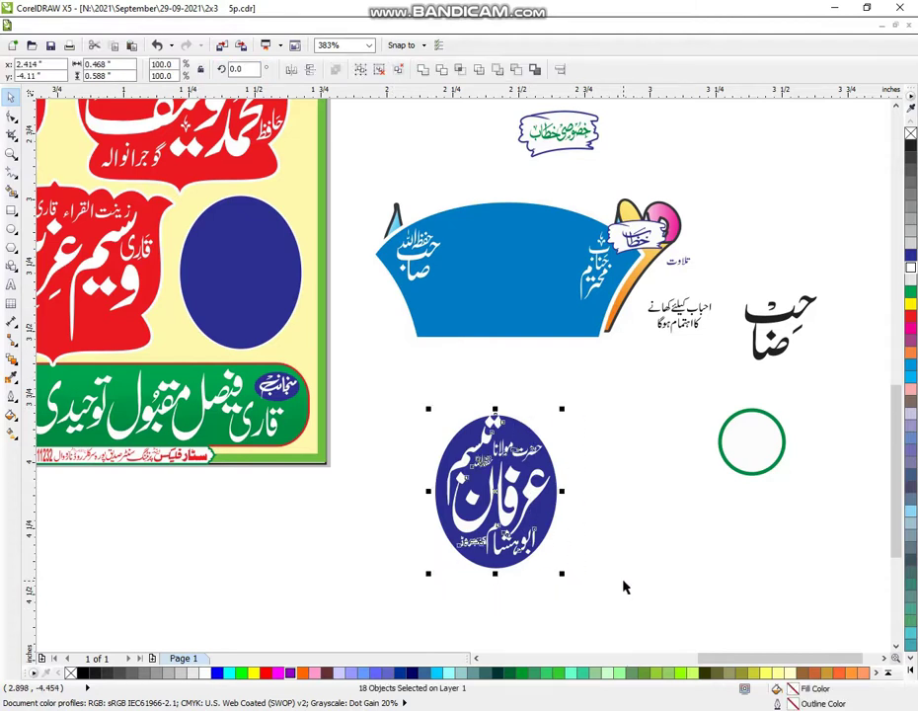
# Group the blue badge's 18 objects and centre it on the poster's empty blue circle
pyautogui.hotkey('ctrl', 'g')
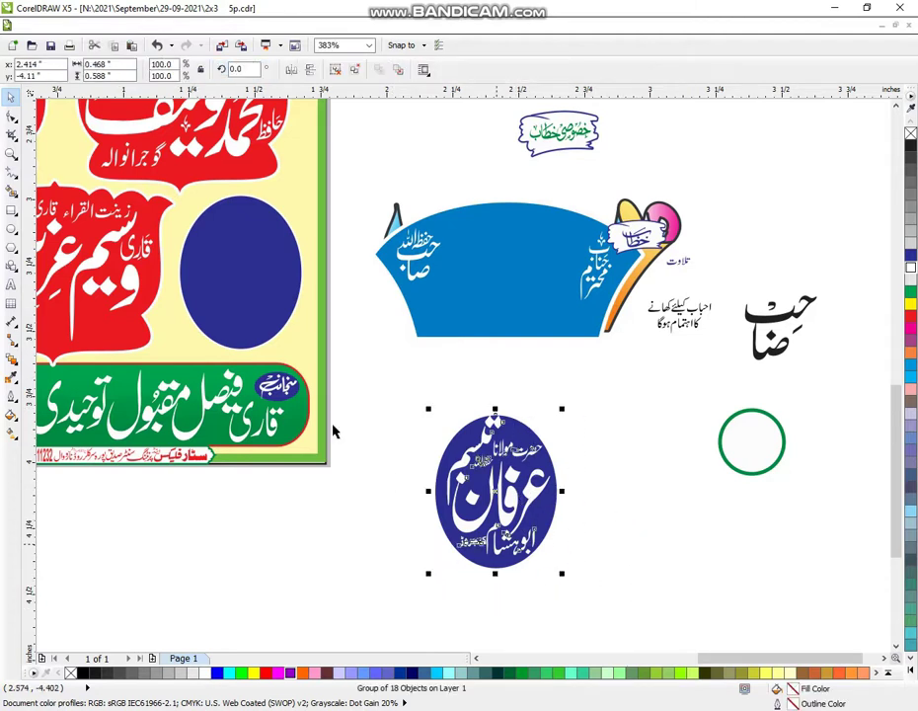
pyautogui.keyDown('shift'); pyautogui.click(254, 293); pyautogui.keyUp('shift')
pyautogui.press('e')
pyautogui.press('c')
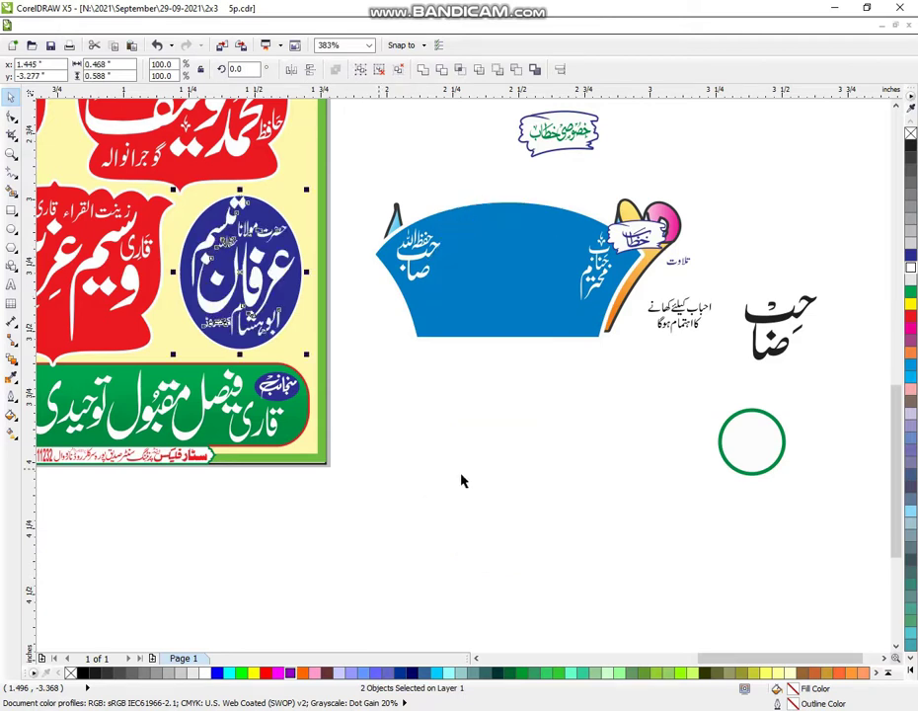
pyautogui.click(11, 153)
pyautogui.rightClick(333, 336)
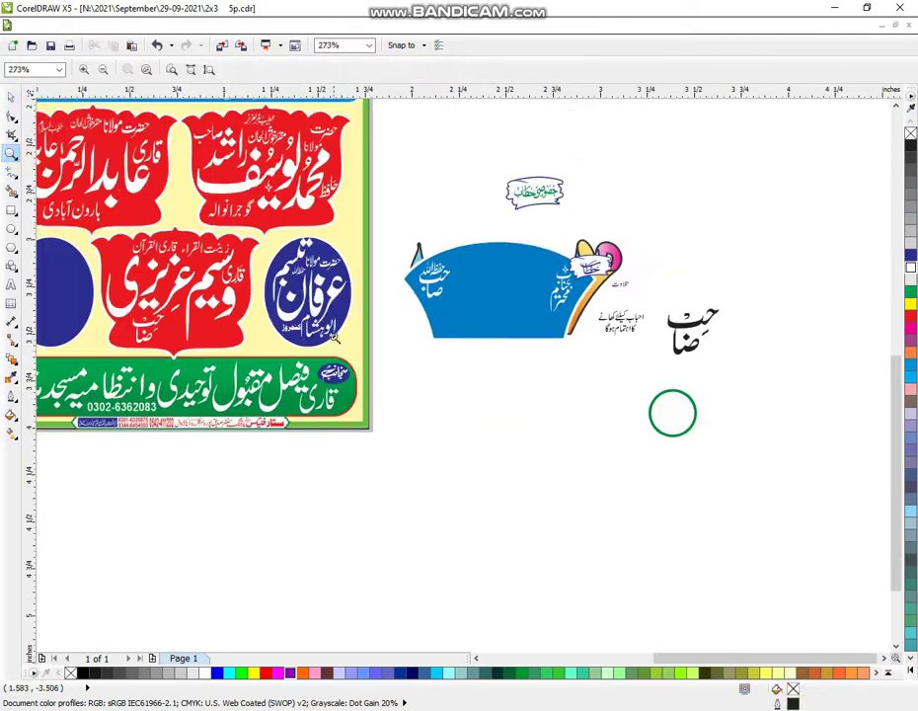
pyautogui.rightClick(334, 337)
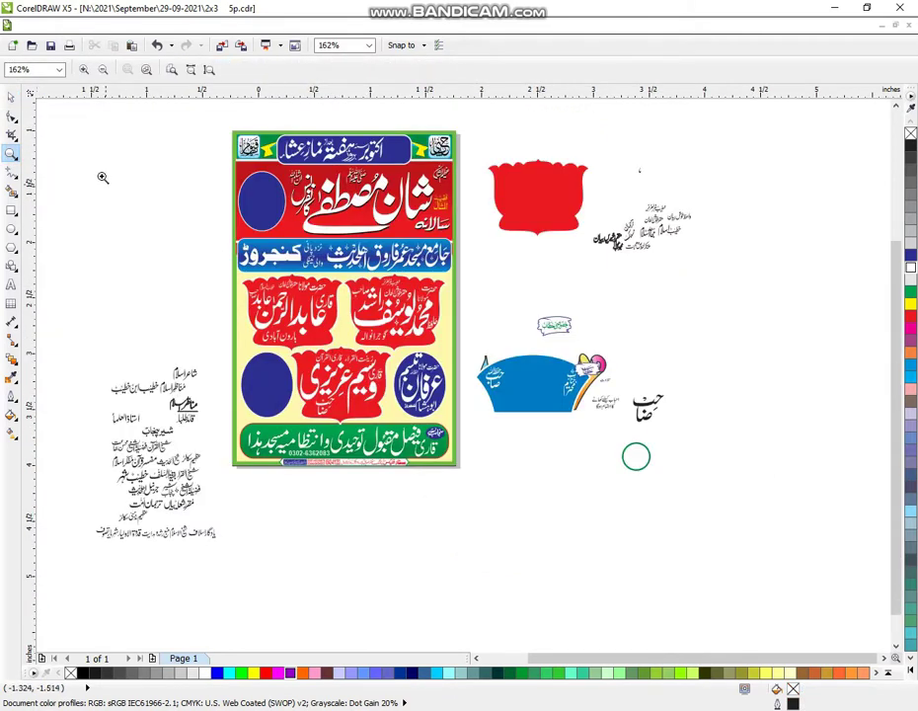
pyautogui.moveTo(110, 186); pyautogui.dragTo(776, 578)
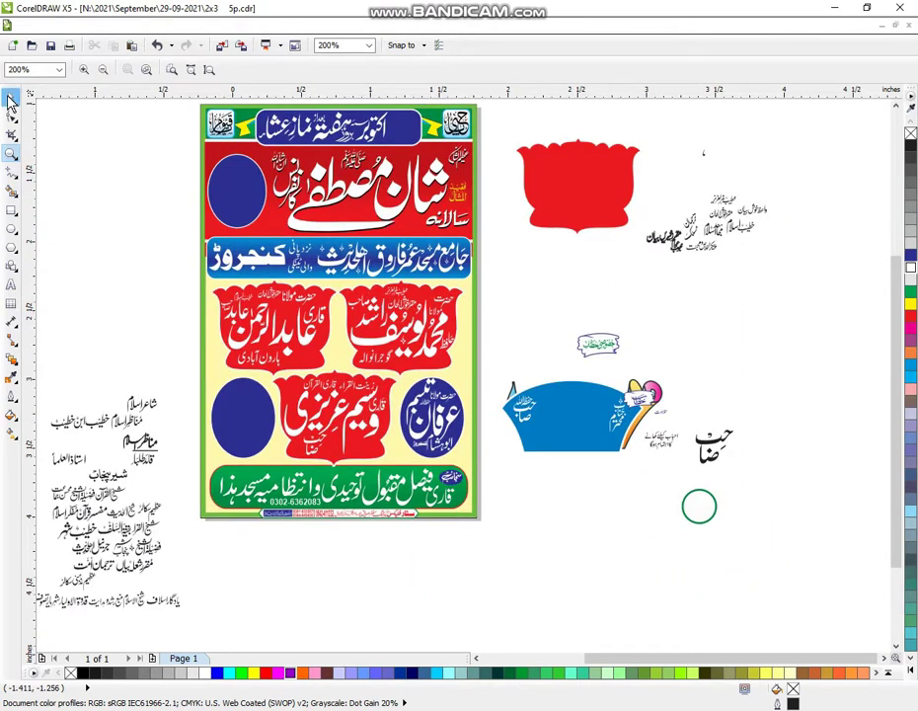
pyautogui.click(10, 96)
pyautogui.scroll(-3, 570, 273)
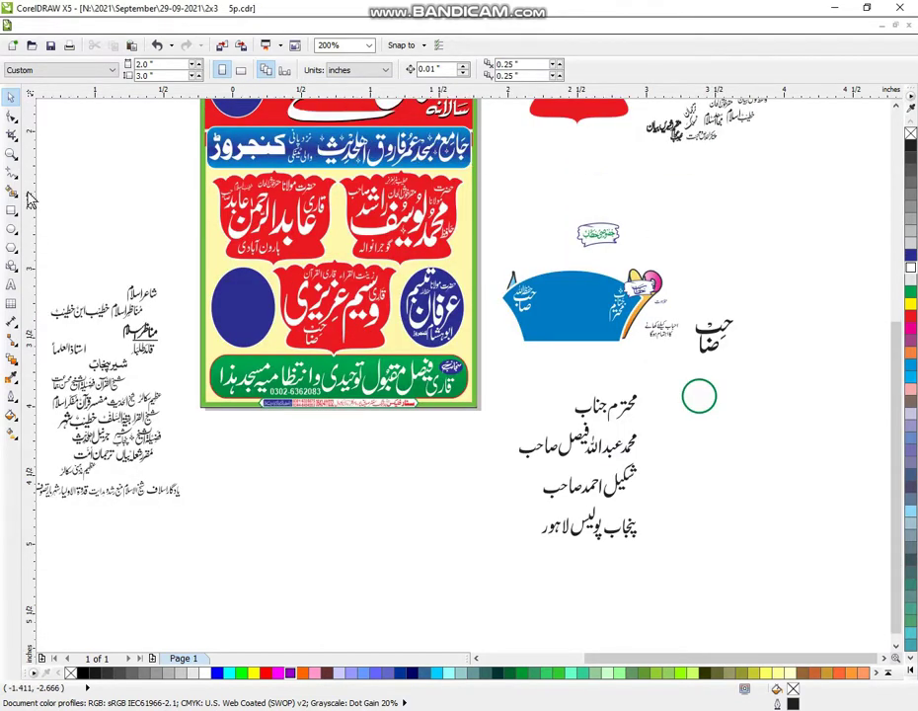
# Place a copy of the empty blue oval on the canvas below the poster
pyautogui.click(10, 153)
pyautogui.moveTo(88, 188); pyautogui.dragTo(815, 635)
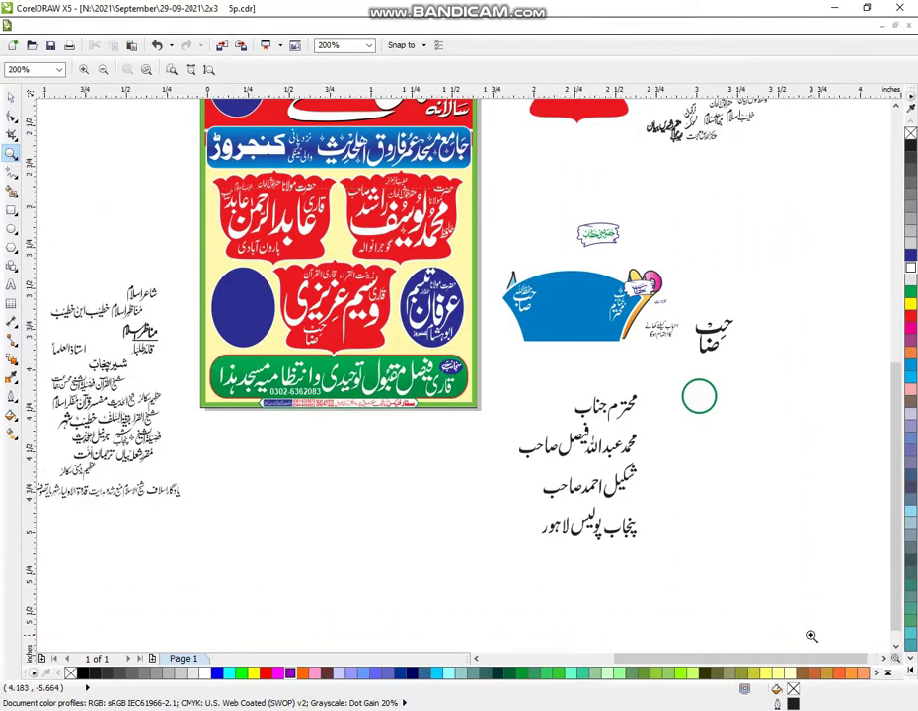
pyautogui.moveTo(139, 144); pyautogui.dragTo(736, 586)
pyautogui.click(10, 95)
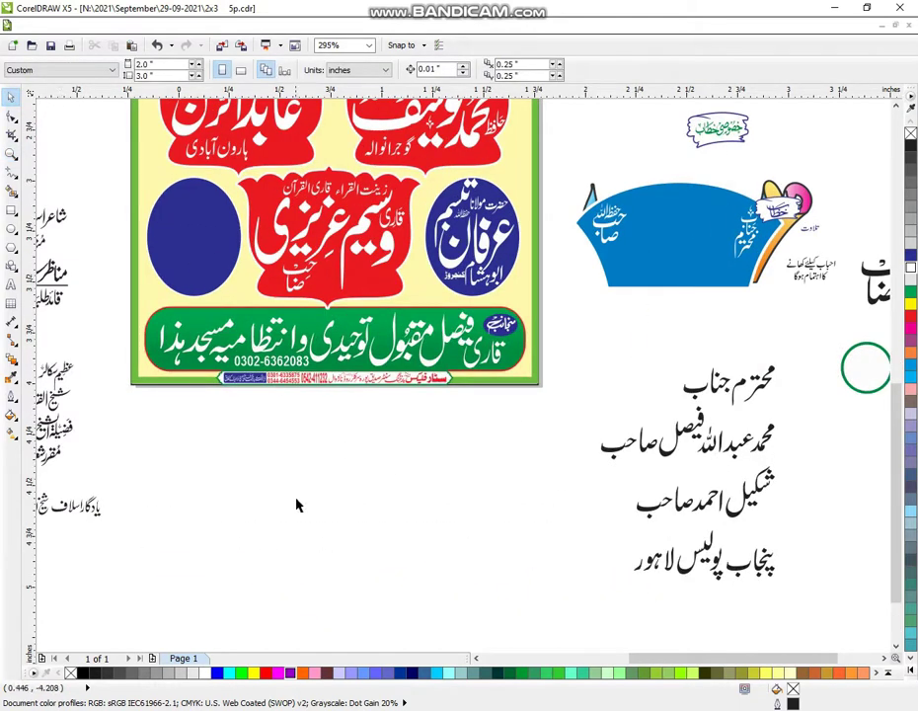
pyautogui.click(199, 271)
pyautogui.moveTo(195, 234); pyautogui.dragTo(470, 507)
pyautogui.click(543, 480)
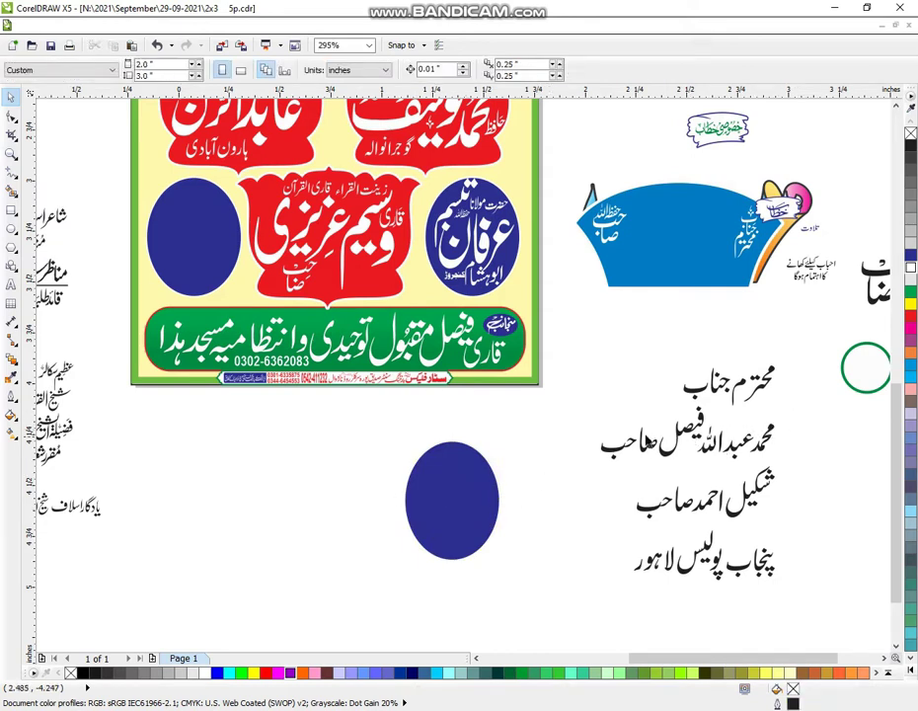
# Ungroup the Urdu guest-name text block into separate pieces
pyautogui.moveTo(585, 426); pyautogui.dragTo(635, 456)
pyautogui.click(652, 466)
pyautogui.hotkey('ctrl', 'u')
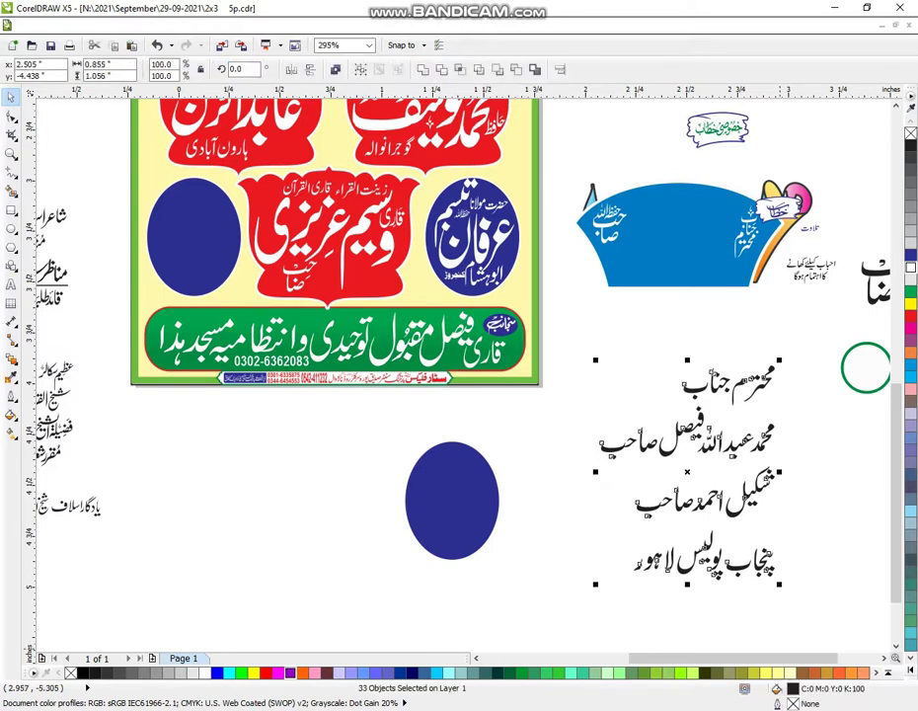
# Pull صاحب and the last name word out of the second text line
pyautogui.press('super+space')
pyautogui.moveTo(570, 423); pyautogui.dragTo(615, 478)
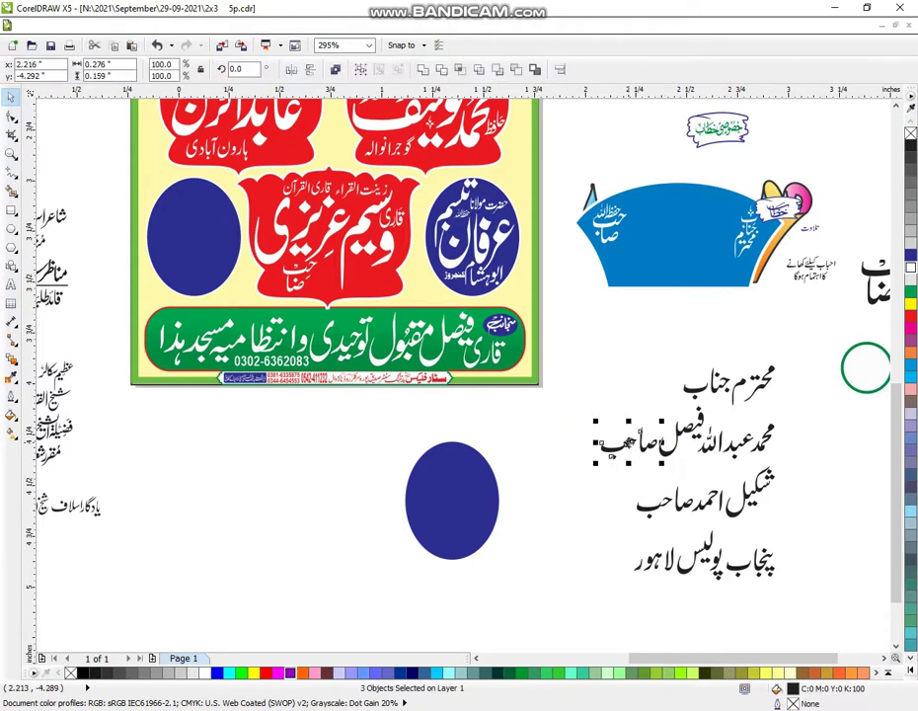
pyautogui.moveTo(640, 339); pyautogui.dragTo(642, 337)
pyautogui.click(685, 426)
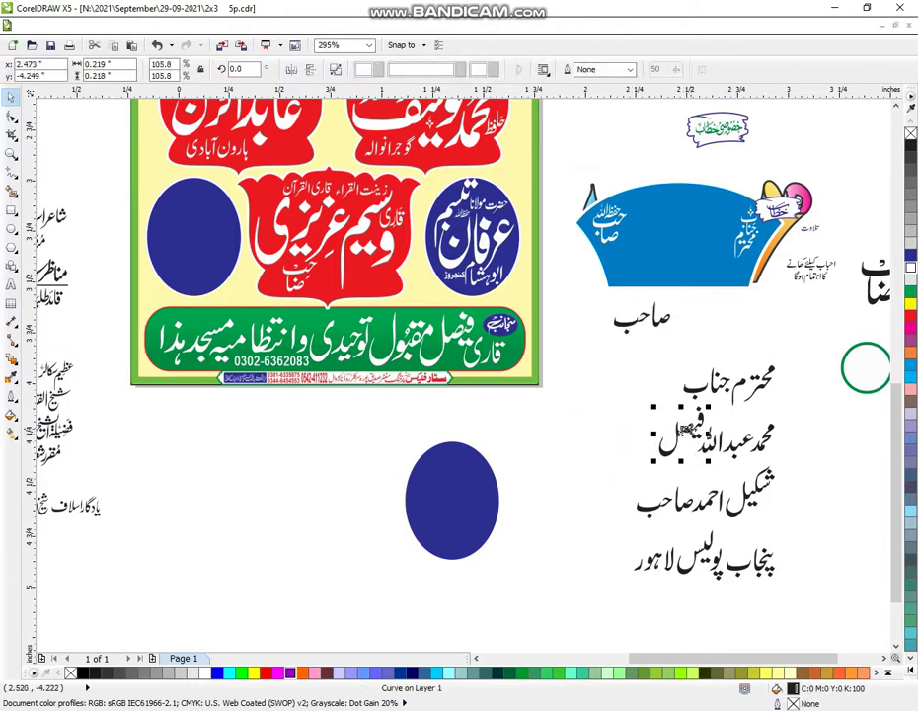
pyautogui.moveTo(685, 427); pyautogui.dragTo(610, 393)
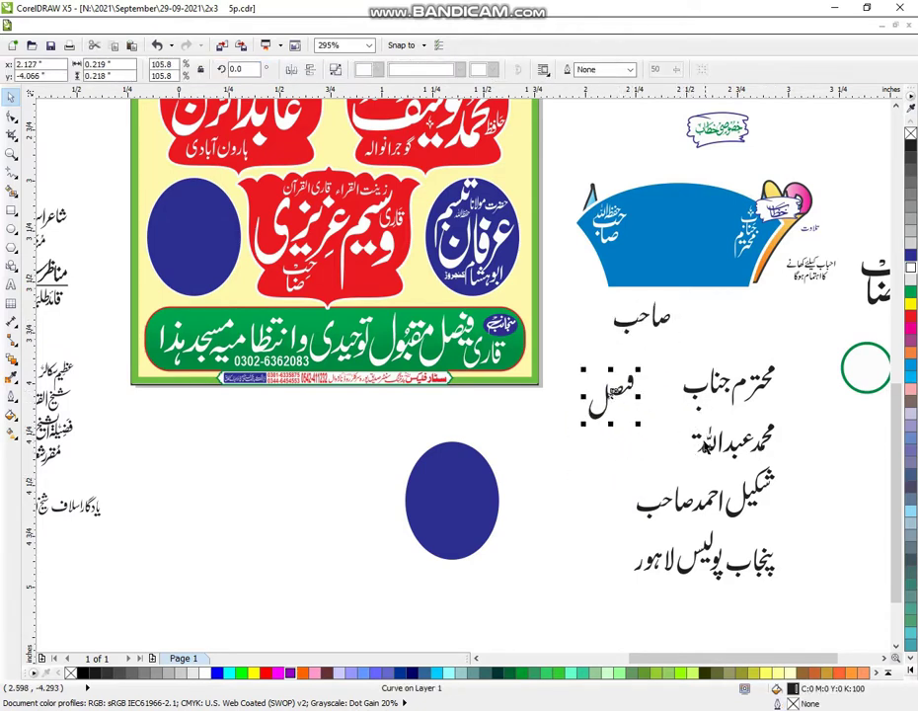
pyautogui.click(696, 425)
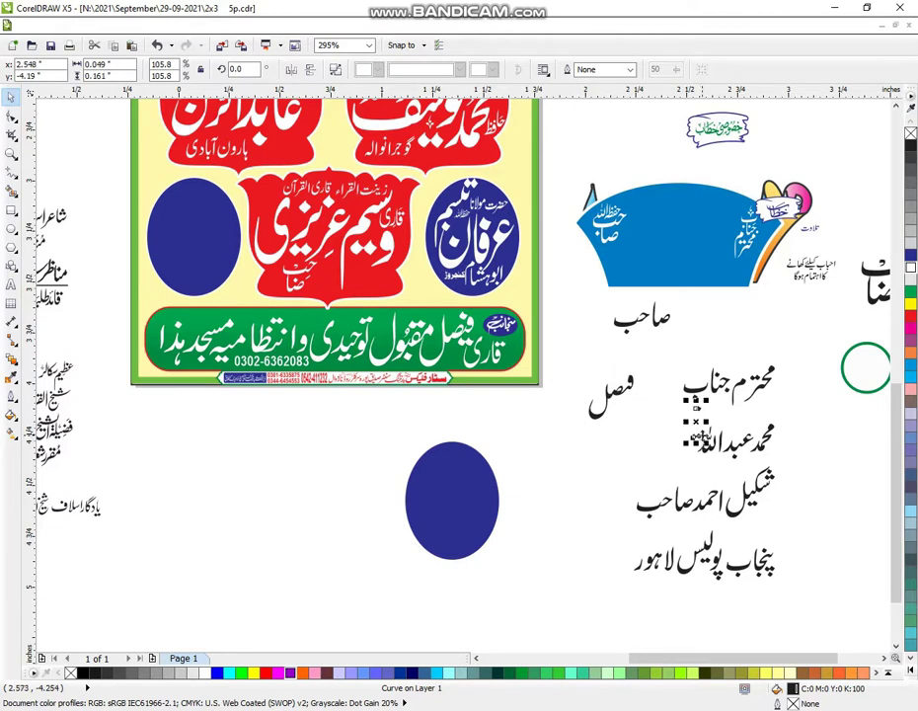
pyautogui.click(811, 435)
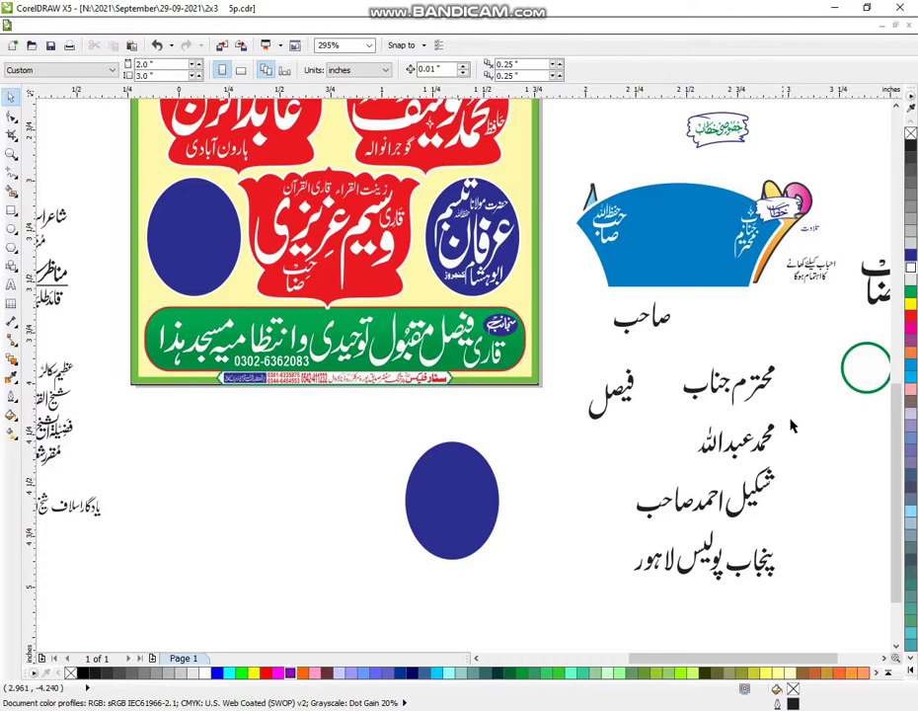
# Bring the speaker's two name words together and group them as one name
pyautogui.moveTo(797, 404); pyautogui.dragTo(660, 476)
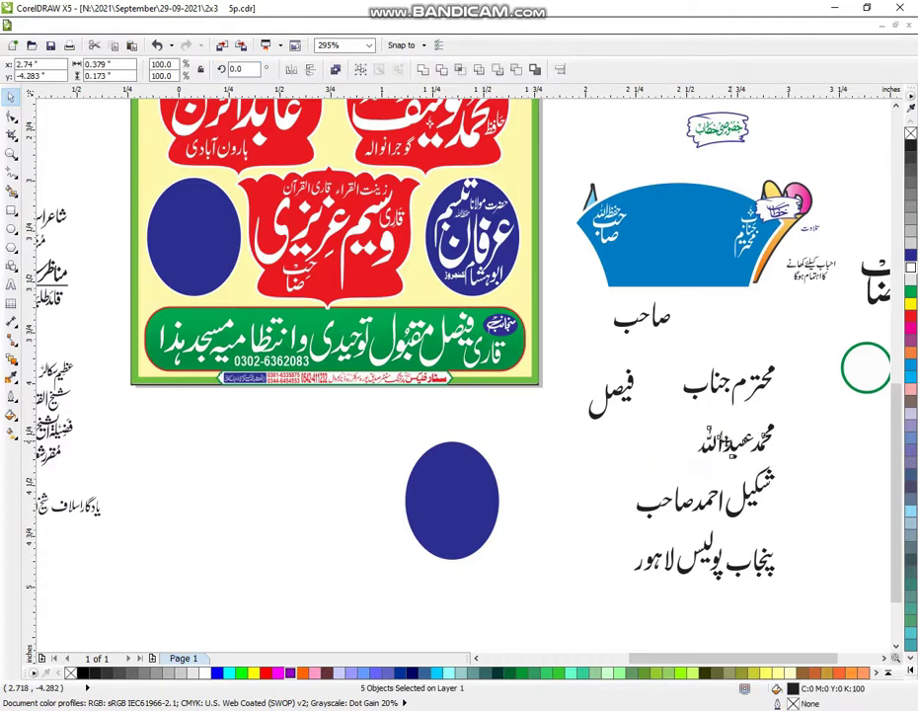
pyautogui.moveTo(708, 432); pyautogui.dragTo(588, 462)
pyautogui.click(614, 461)
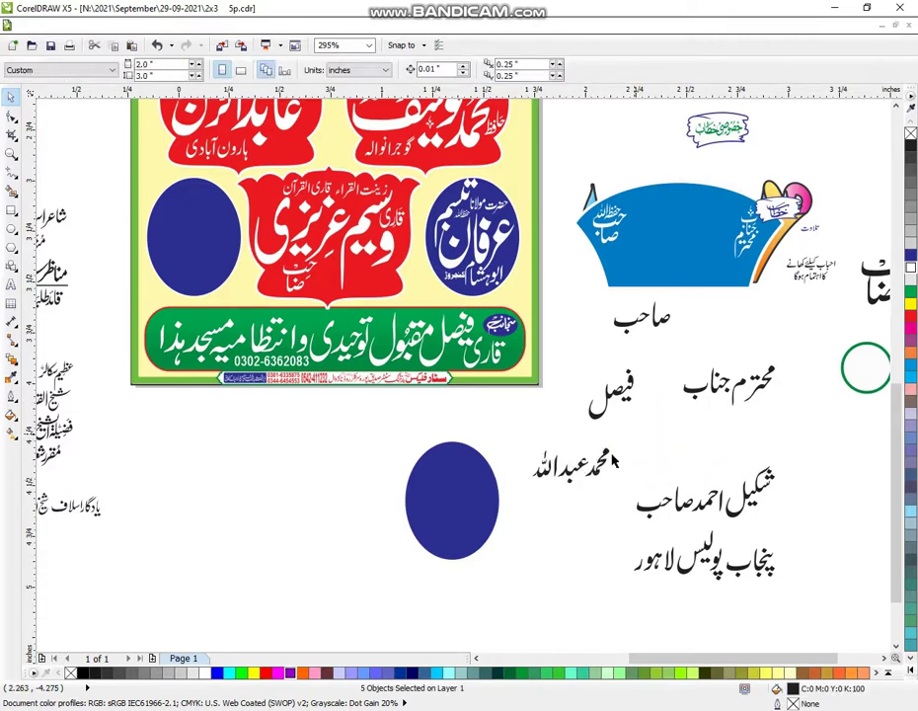
pyautogui.moveTo(652, 423); pyautogui.dragTo(587, 472)
pyautogui.moveTo(626, 434); pyautogui.dragTo(482, 504)
pyautogui.hotkey('ctrl', 'g')
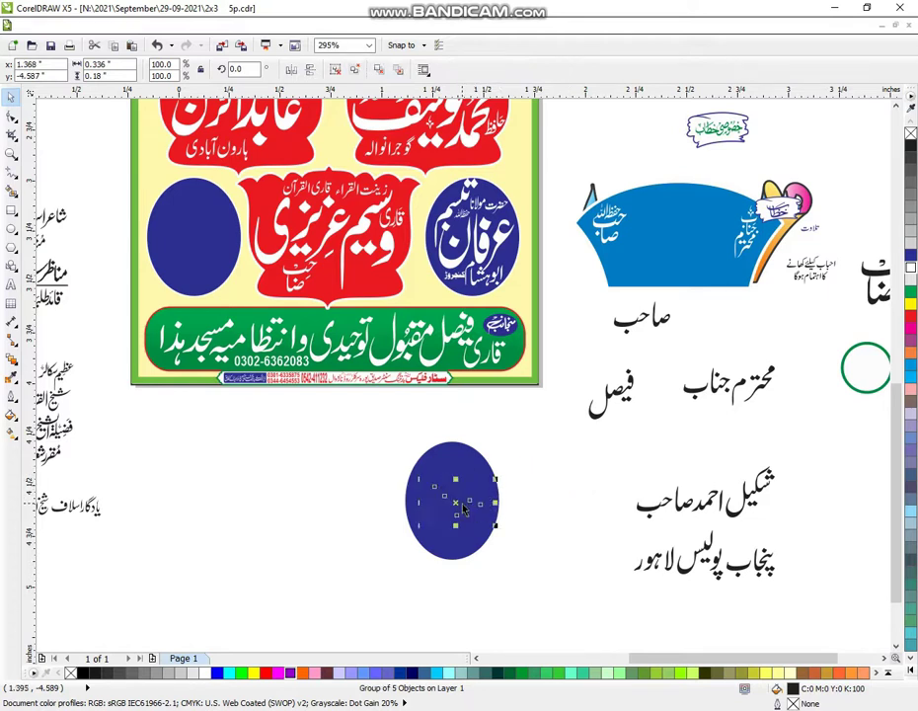
# Place the grouped name and the surname on the blue oval, both filled white
pyautogui.hotkey('shift', 'pageup')
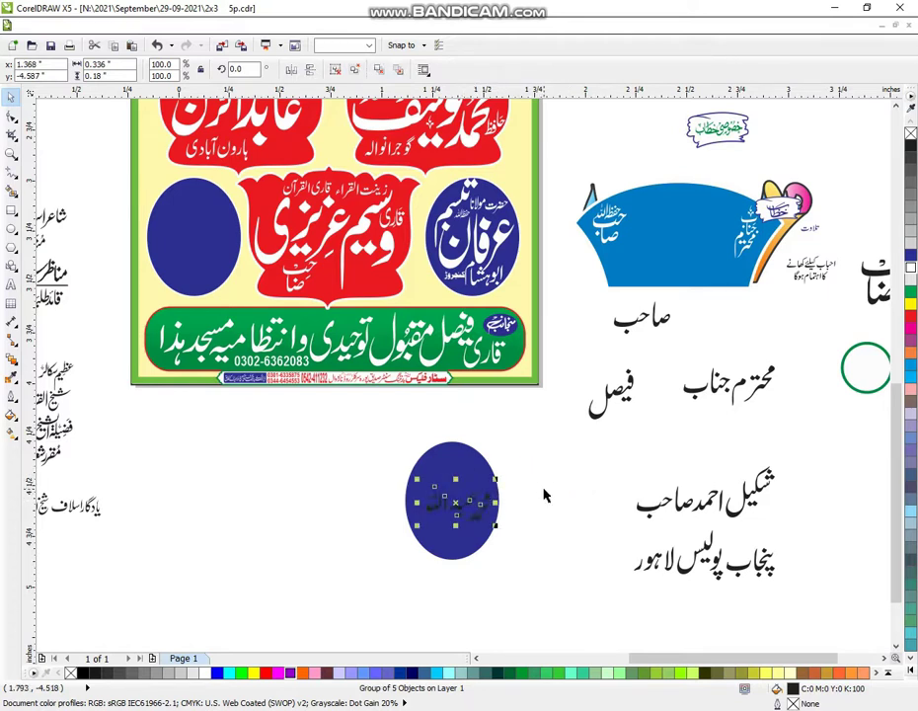
pyautogui.moveTo(499, 481); pyautogui.dragTo(502, 478)
pyautogui.click(910, 266)
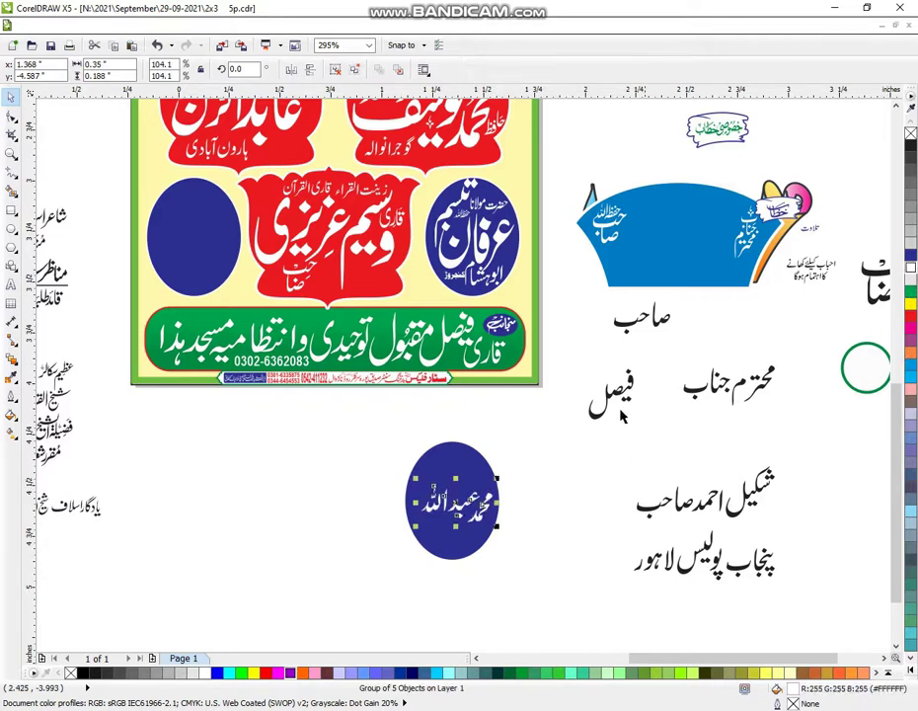
pyautogui.press('Escape')
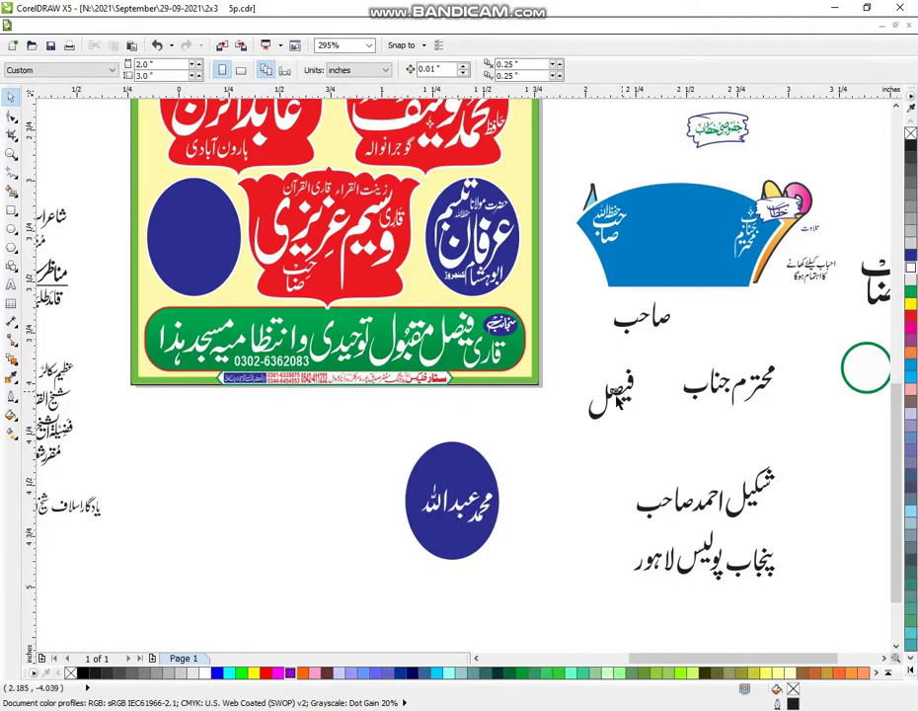
pyautogui.moveTo(618, 400); pyautogui.dragTo(438, 459)
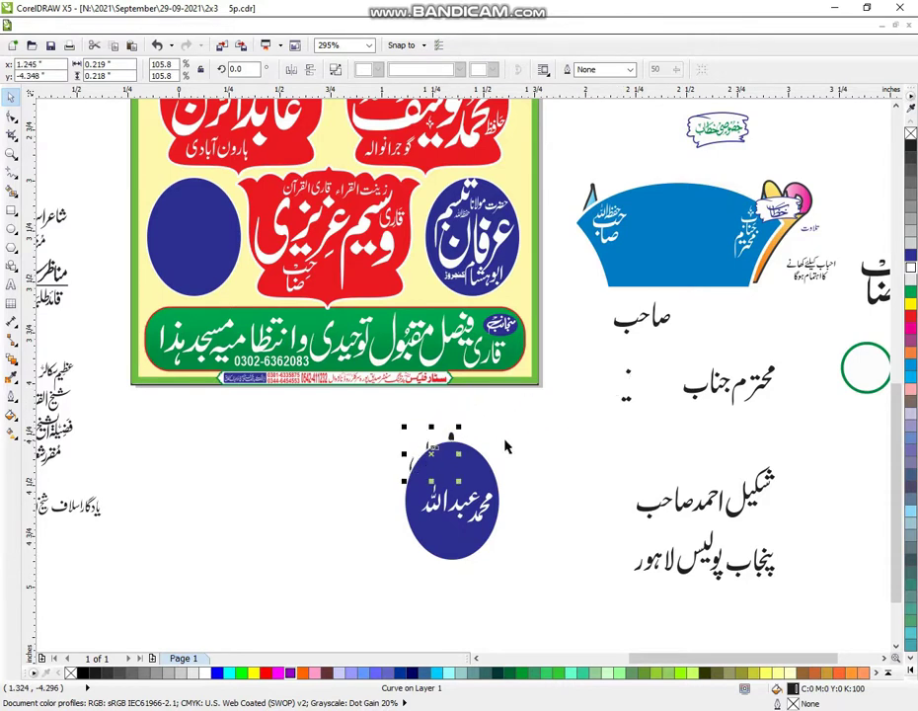
pyautogui.hotkey('ctrl', 'z')
pyautogui.moveTo(659, 353); pyautogui.dragTo(566, 466)
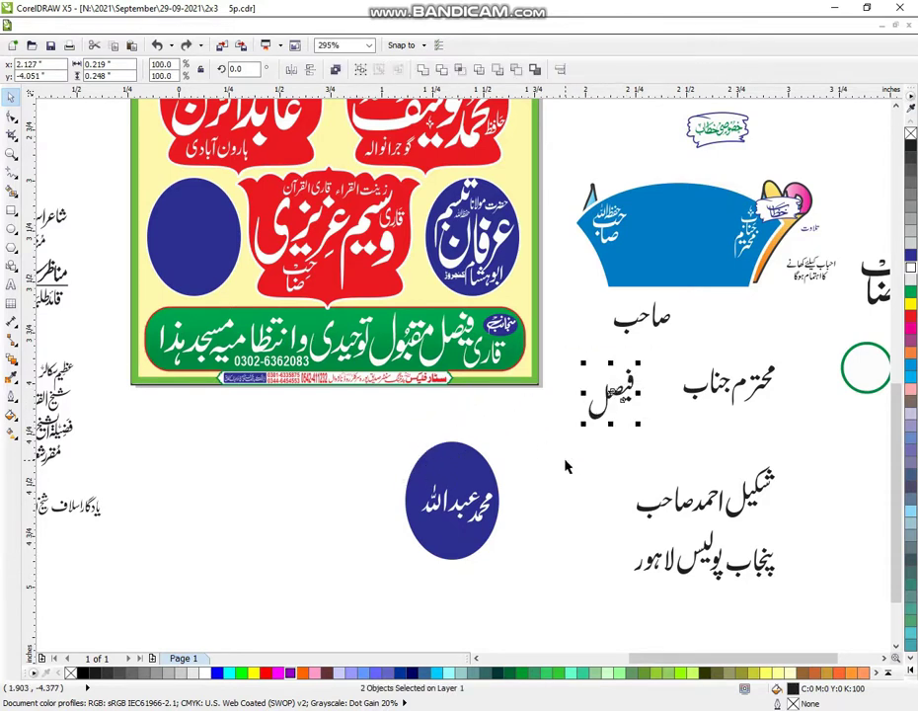
pyautogui.hotkey('ctrl', 'g')
pyautogui.moveTo(613, 395); pyautogui.dragTo(441, 475)
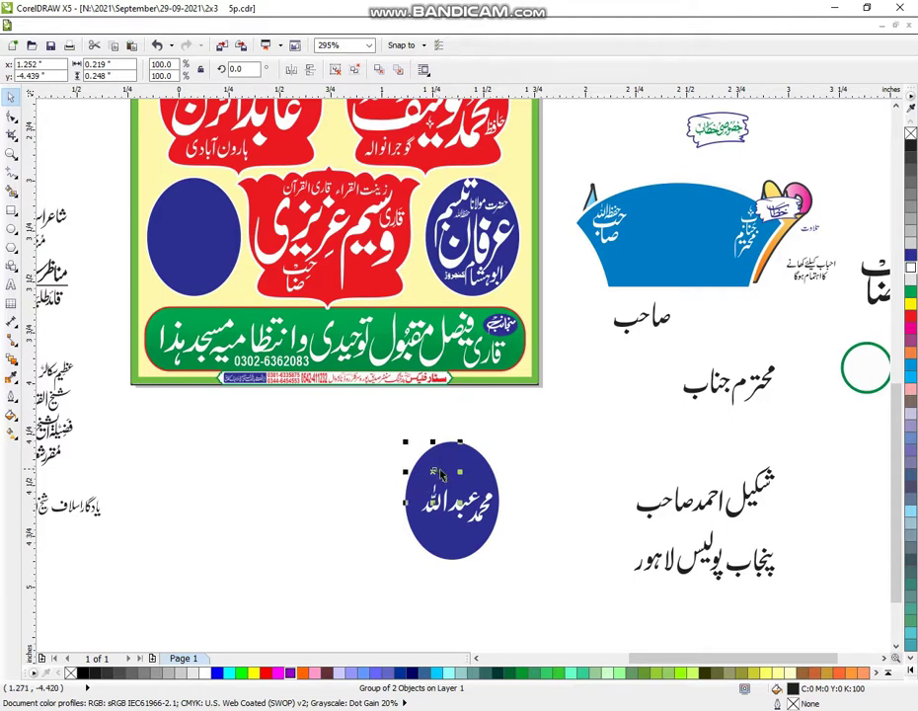
pyautogui.click(909, 267)
pyautogui.click(804, 380)
# Shrink the محترم جناب text and add a copy of صاحب onto the blue circle
pyautogui.moveTo(686, 432); pyautogui.dragTo(790, 341)
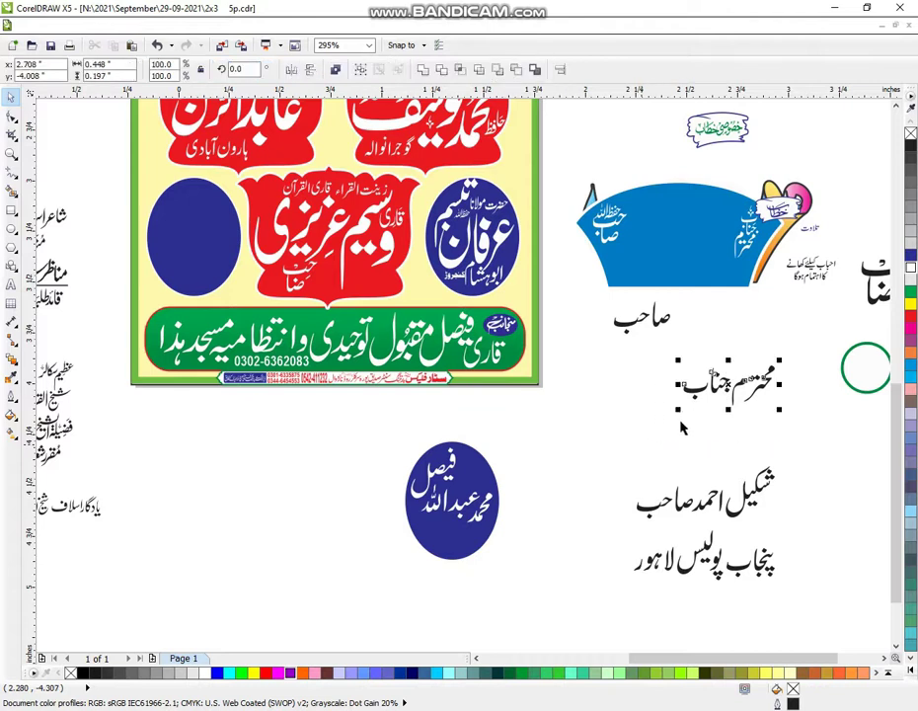
pyautogui.moveTo(679, 407); pyautogui.dragTo(493, 480)
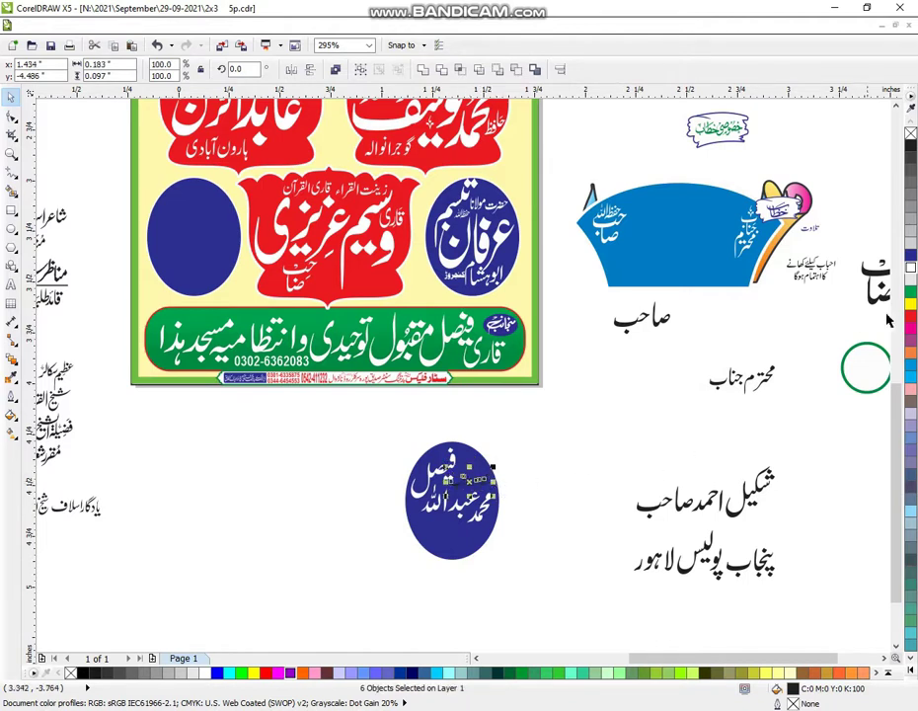
pyautogui.click(648, 432)
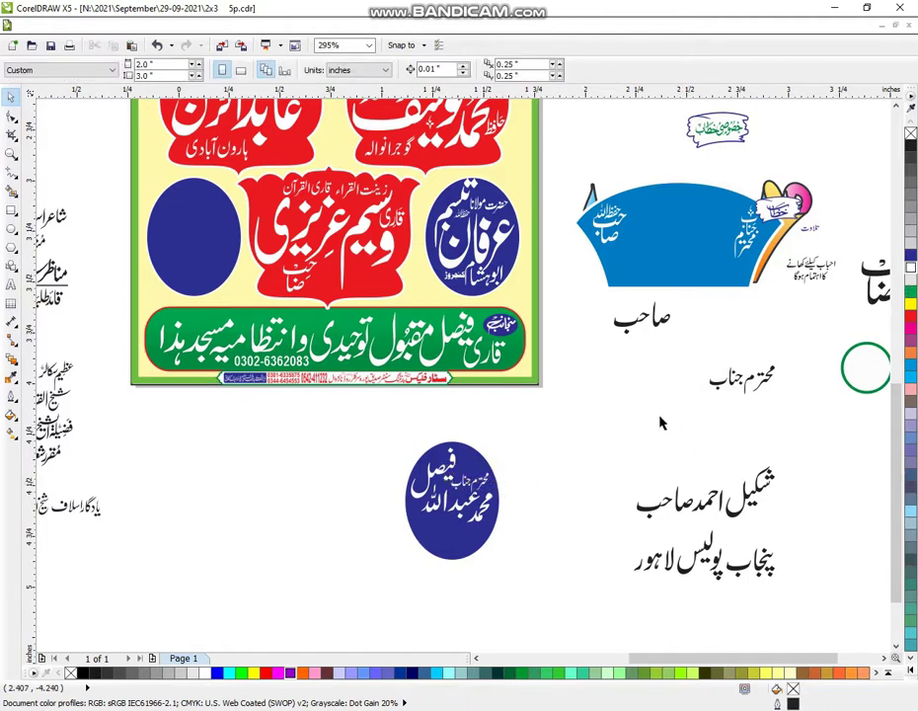
pyautogui.moveTo(588, 339); pyautogui.dragTo(686, 293)
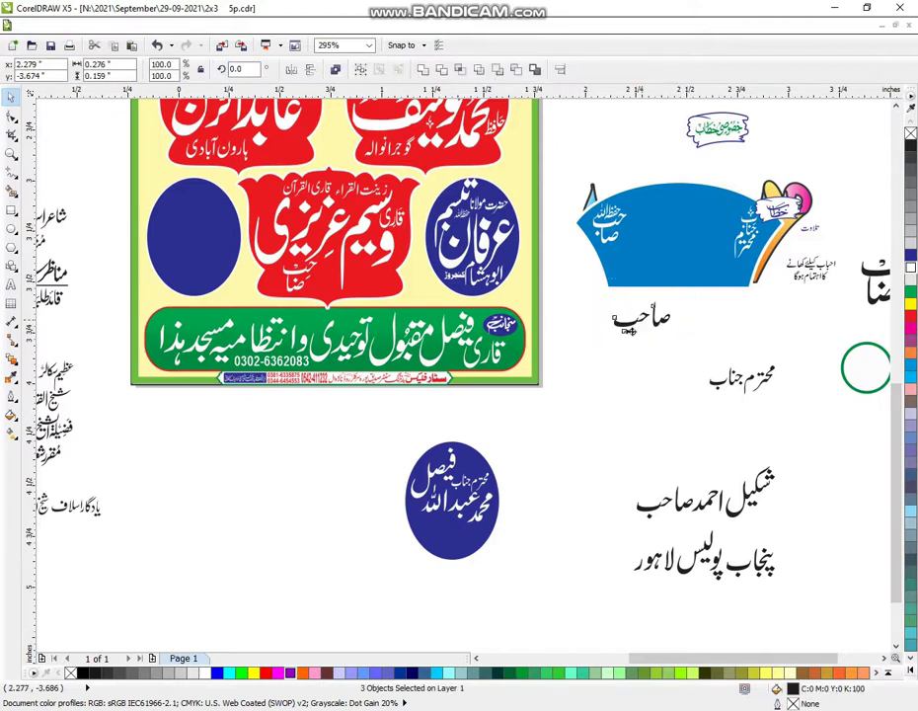
pyautogui.moveTo(627, 318); pyautogui.dragTo(425, 550)
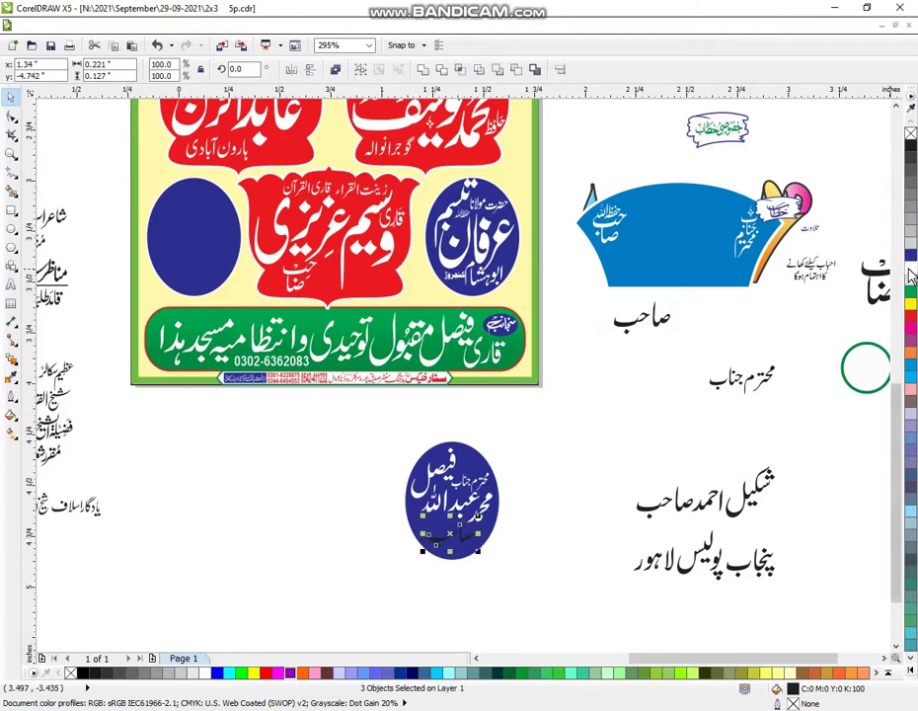
pyautogui.click(379, 616)
pyautogui.moveTo(529, 438); pyautogui.dragTo(549, 400)
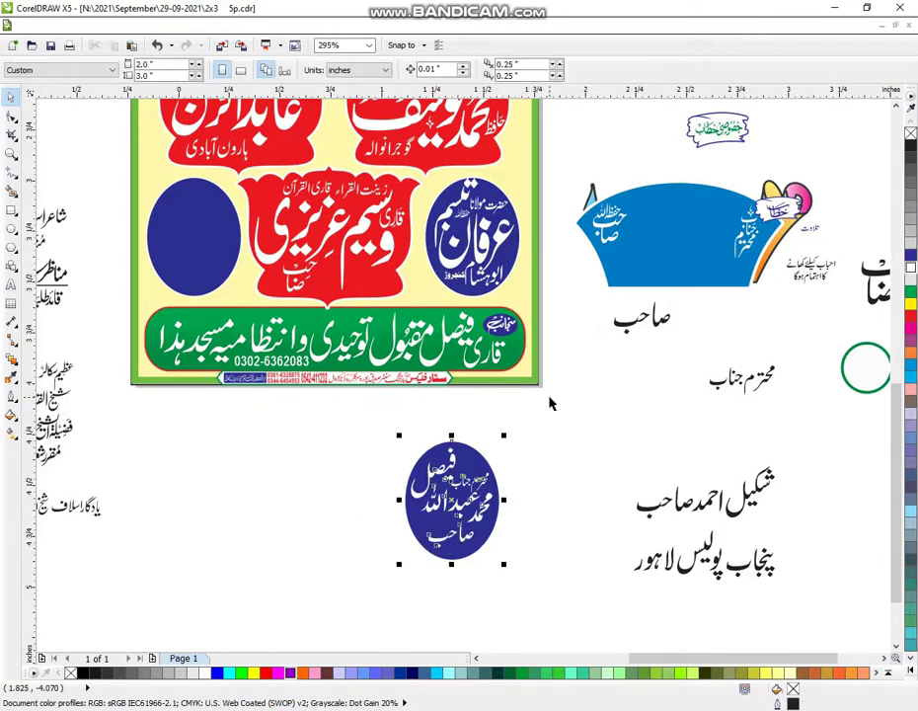
pyautogui.click(549, 545)
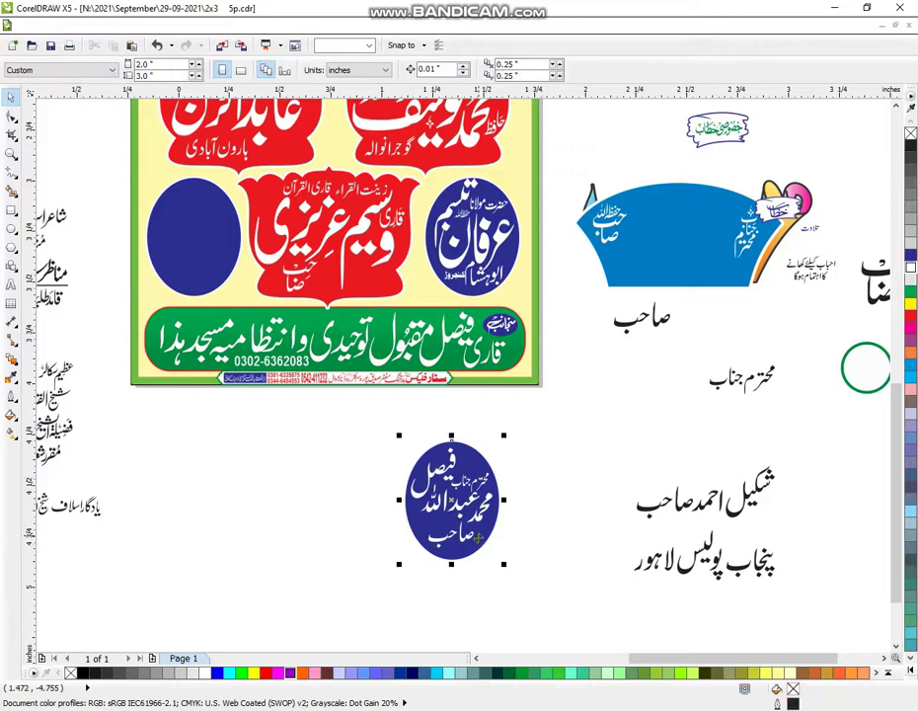
# Keep a spare oval copy, group the badge, and centre it on the poster's left circle
pyautogui.moveTo(481, 545); pyautogui.dragTo(623, 475)
pyautogui.rightClick(623, 475)
pyautogui.moveTo(340, 604); pyautogui.dragTo(530, 417)
pyautogui.hotkey('ctrl', 'g')
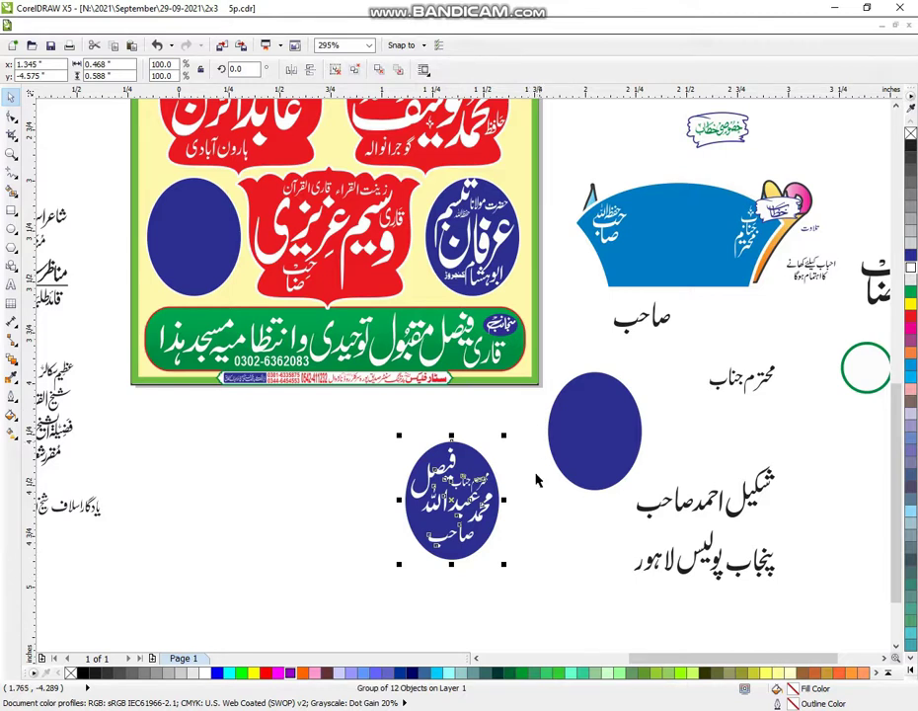
pyautogui.moveTo(451, 494); pyautogui.dragTo(188, 250)
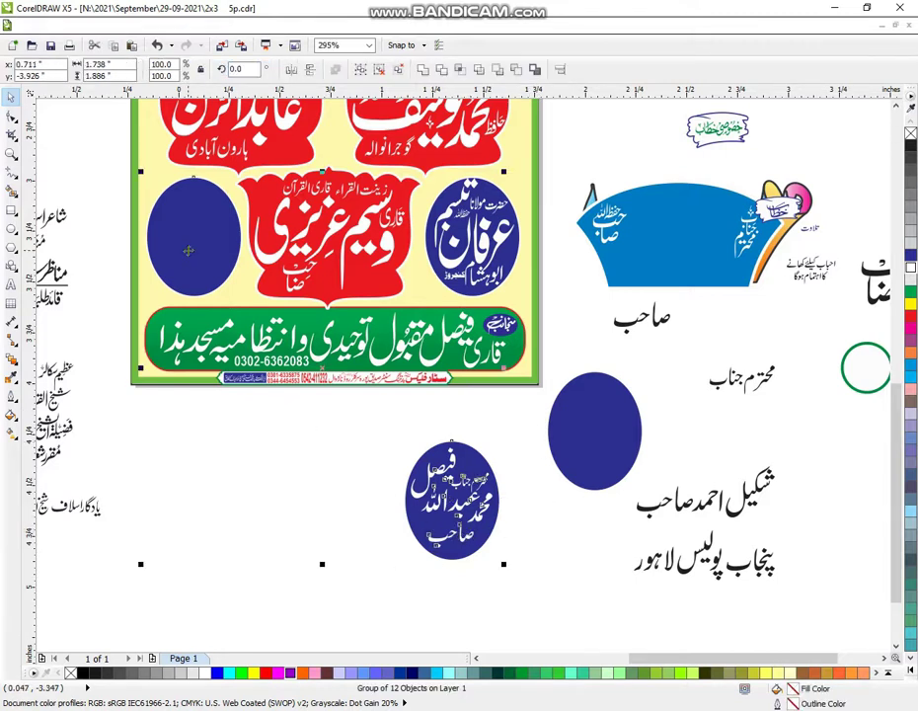
pyautogui.keyDown('shift'); pyautogui.click(188, 251); pyautogui.keyUp('shift')
pyautogui.press('e')
pyautogui.press('c')
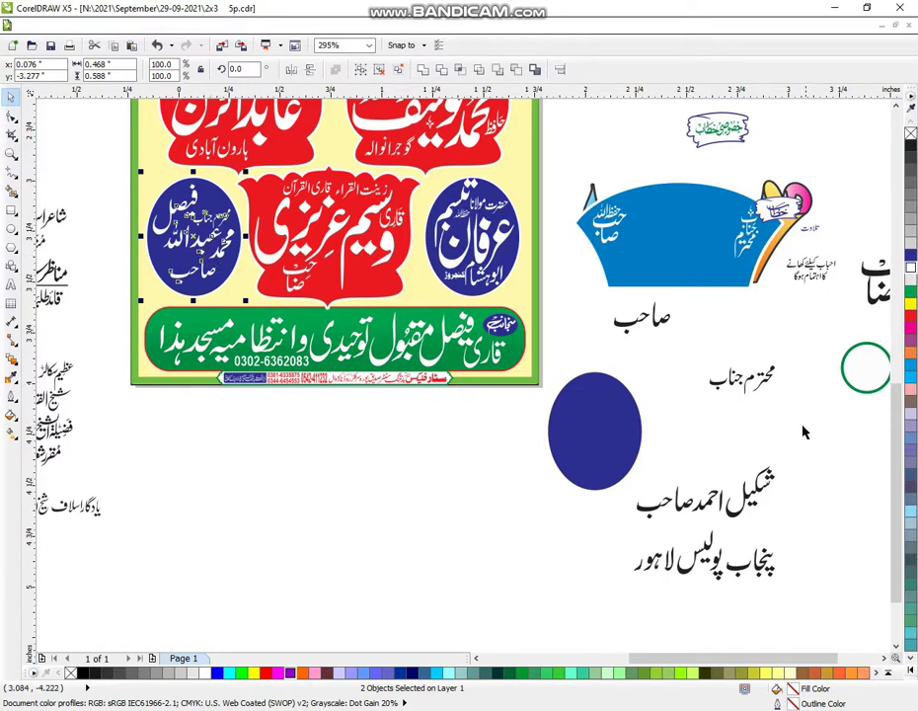
# Copy the second speaker's name and محترم جناب onto the spare blue ellipse
pyautogui.moveTo(803, 431); pyautogui.dragTo(654, 524)
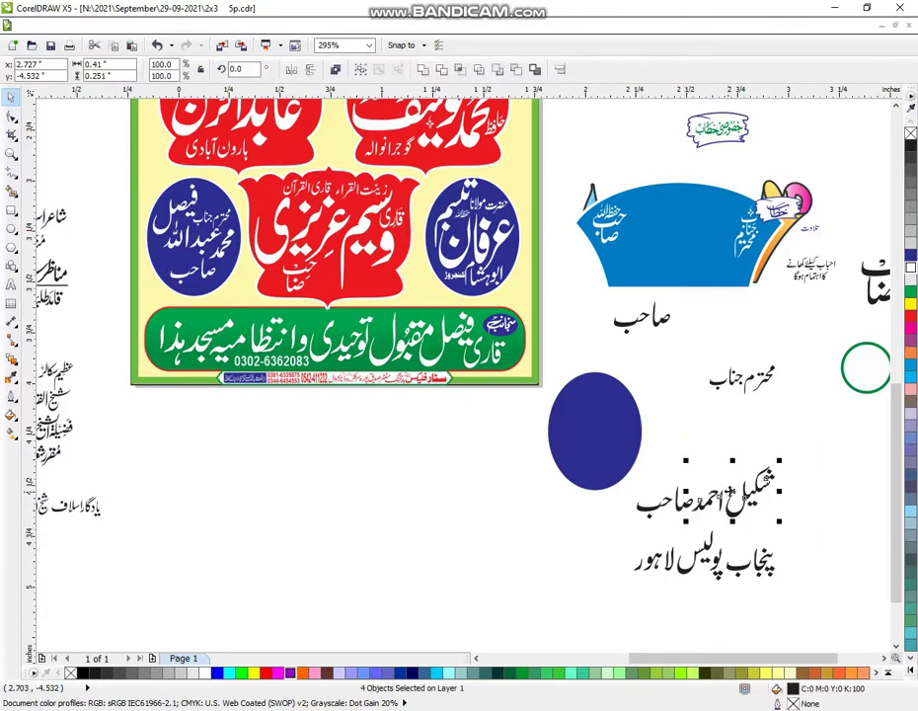
pyautogui.moveTo(732, 490); pyautogui.dragTo(595, 433)
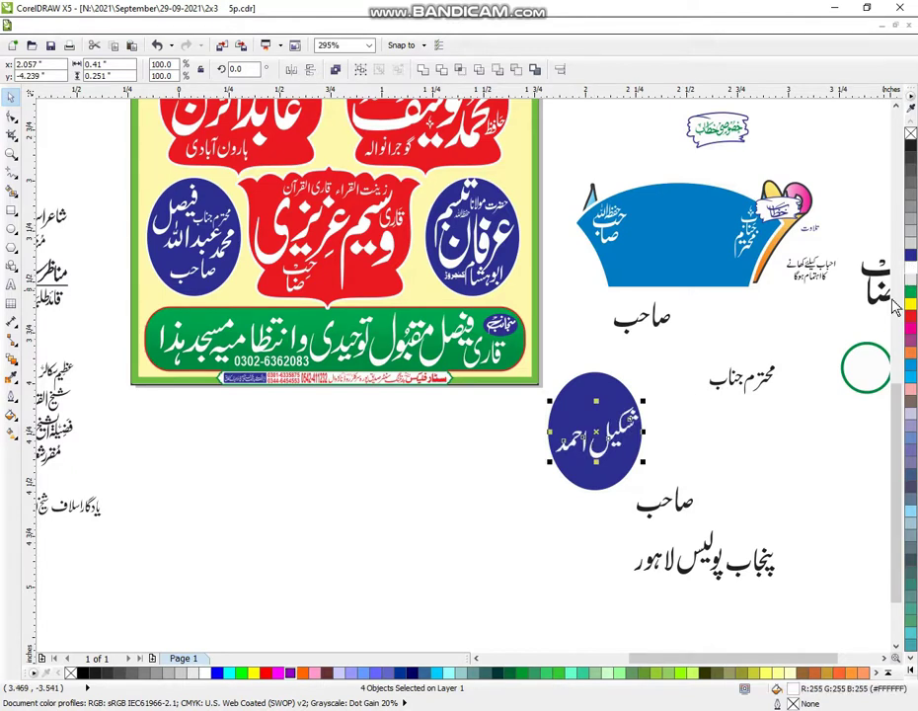
pyautogui.click(771, 413)
pyautogui.moveTo(795, 352); pyautogui.dragTo(691, 415)
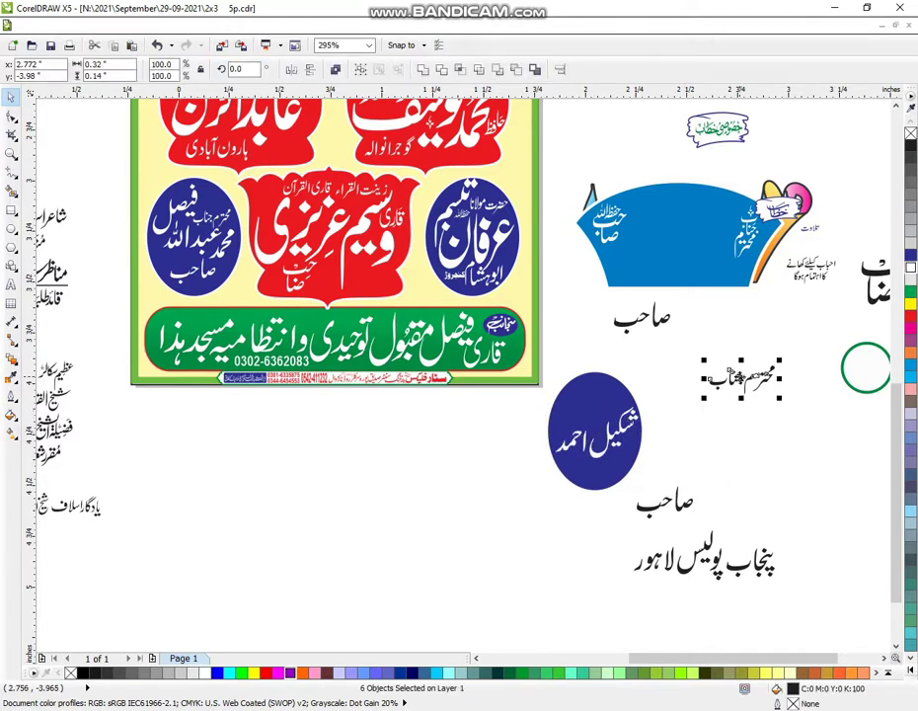
pyautogui.moveTo(741, 377); pyautogui.dragTo(590, 400)
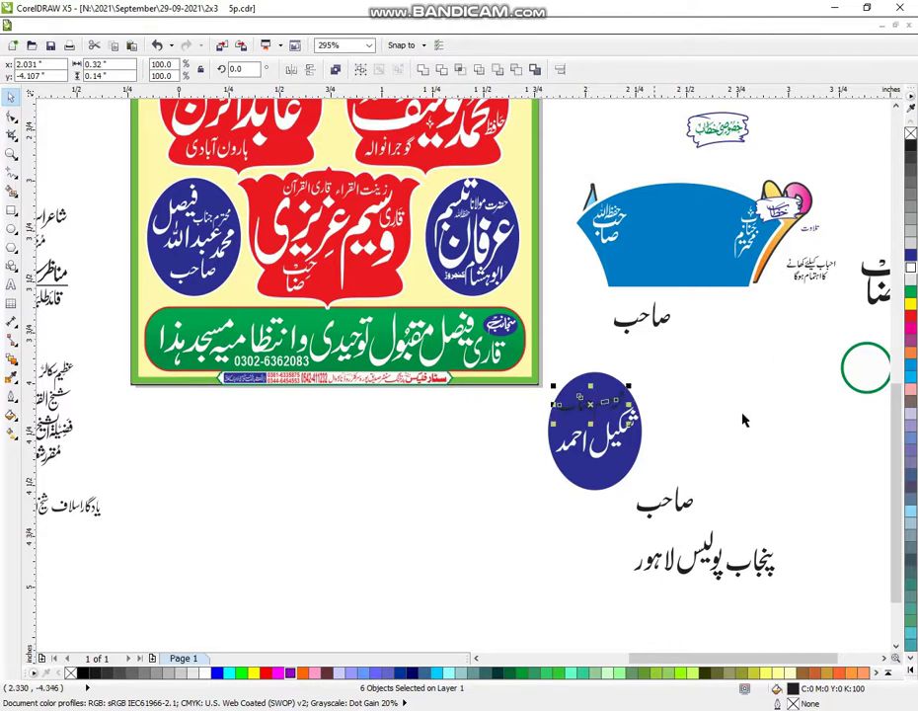
pyautogui.click(729, 480)
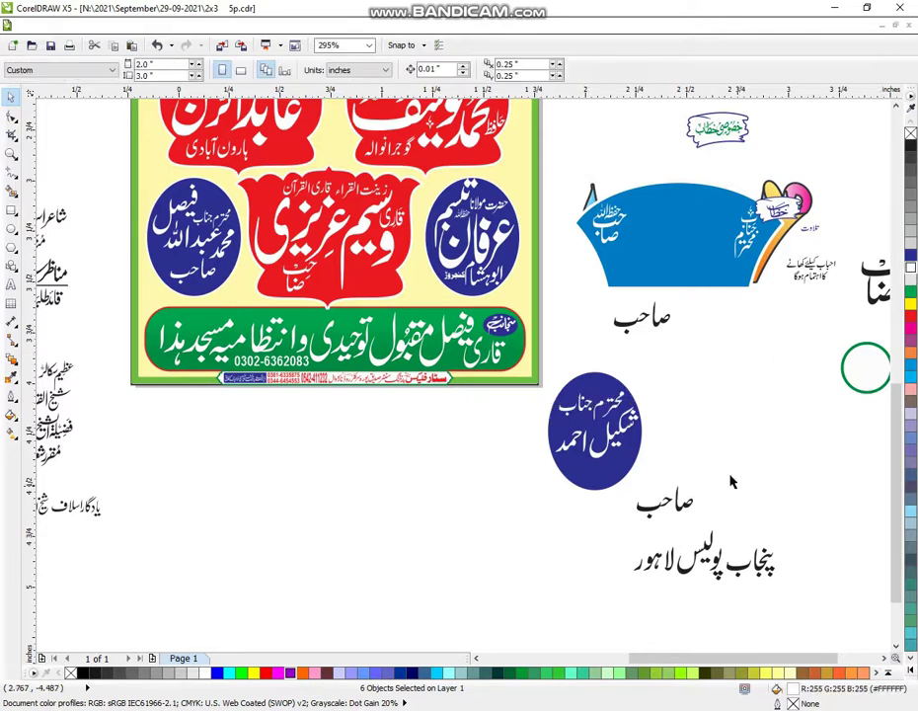
# Add صاحب beside the name and a shrunken پنجاب پولیس لاہور line, all in white
pyautogui.moveTo(730, 479); pyautogui.dragTo(594, 533)
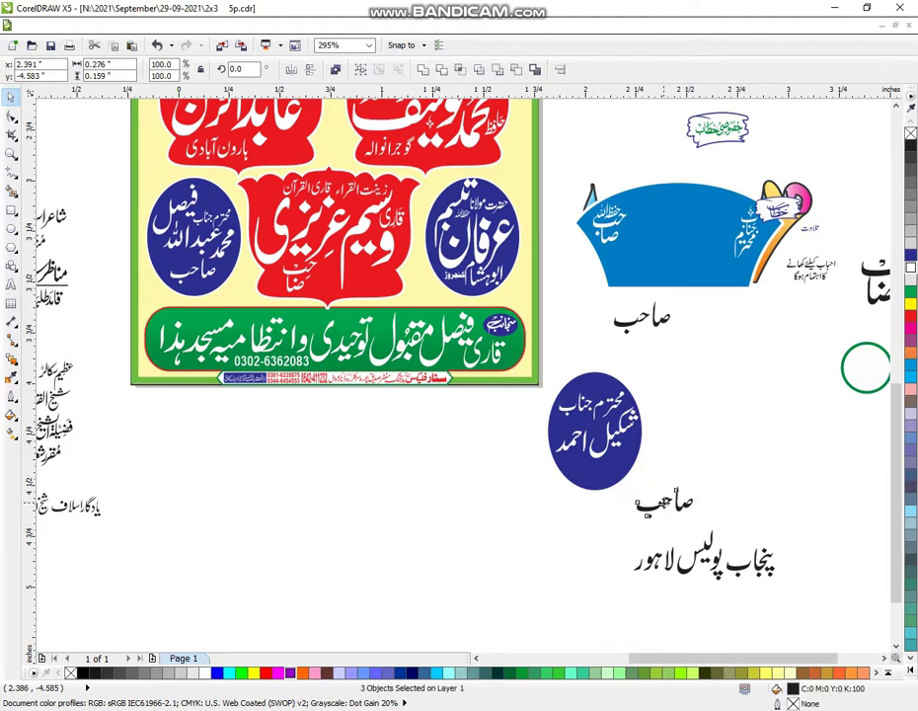
pyautogui.moveTo(642, 508); pyautogui.dragTo(728, 355)
pyautogui.click(726, 455)
pyautogui.moveTo(709, 477); pyautogui.dragTo(563, 425)
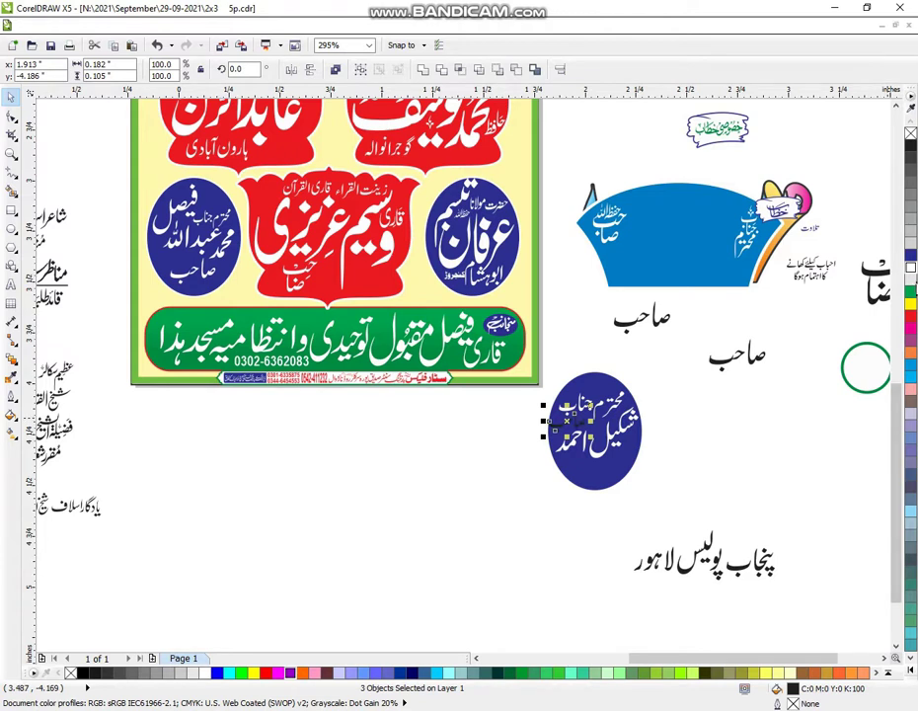
pyautogui.click(752, 494)
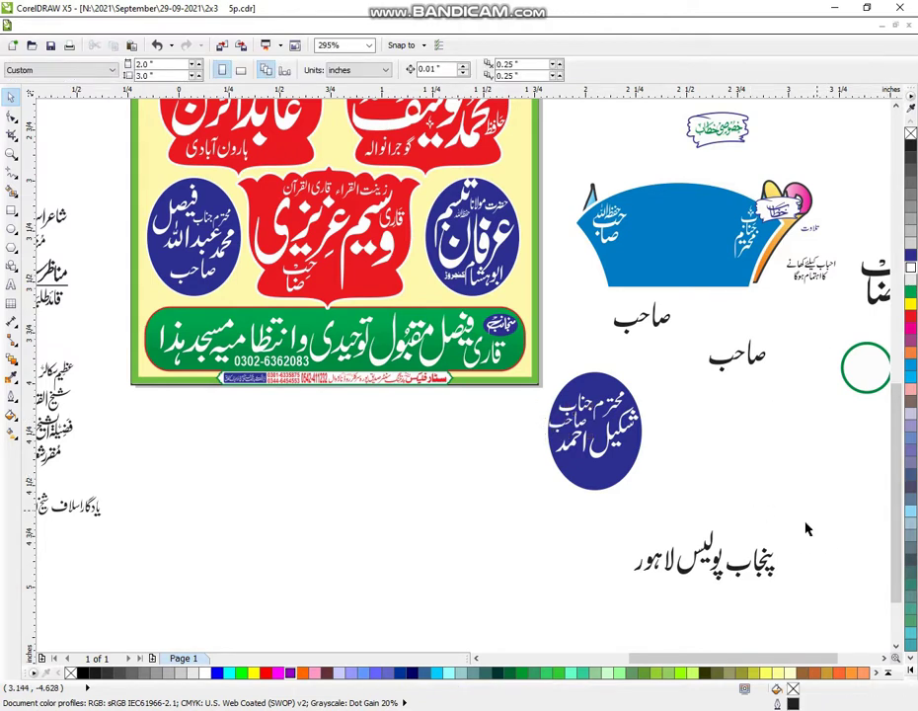
pyautogui.moveTo(815, 514); pyautogui.dragTo(599, 476)
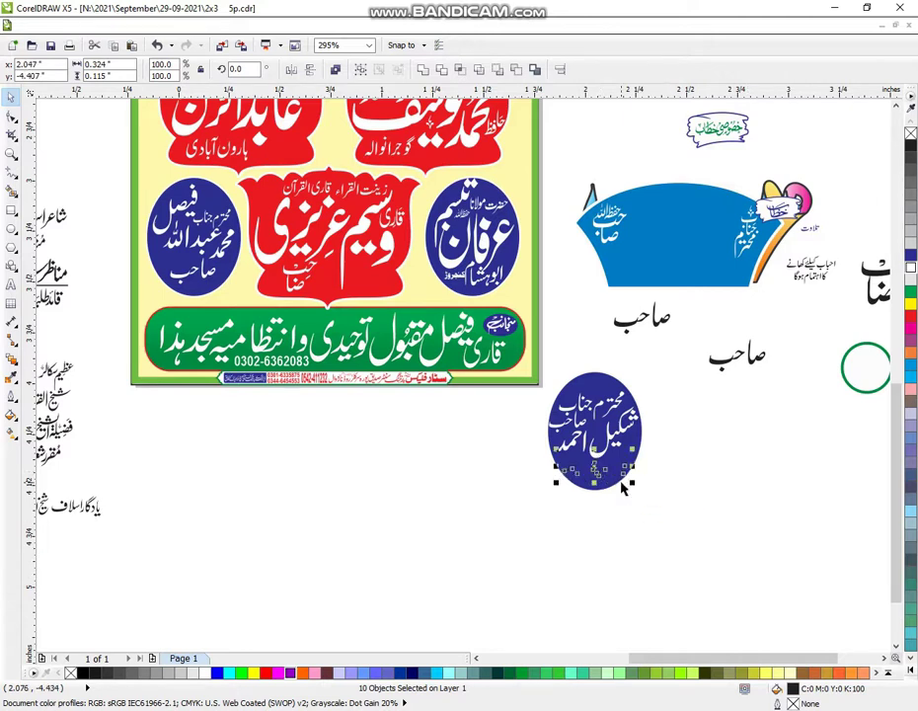
pyautogui.click(912, 274)
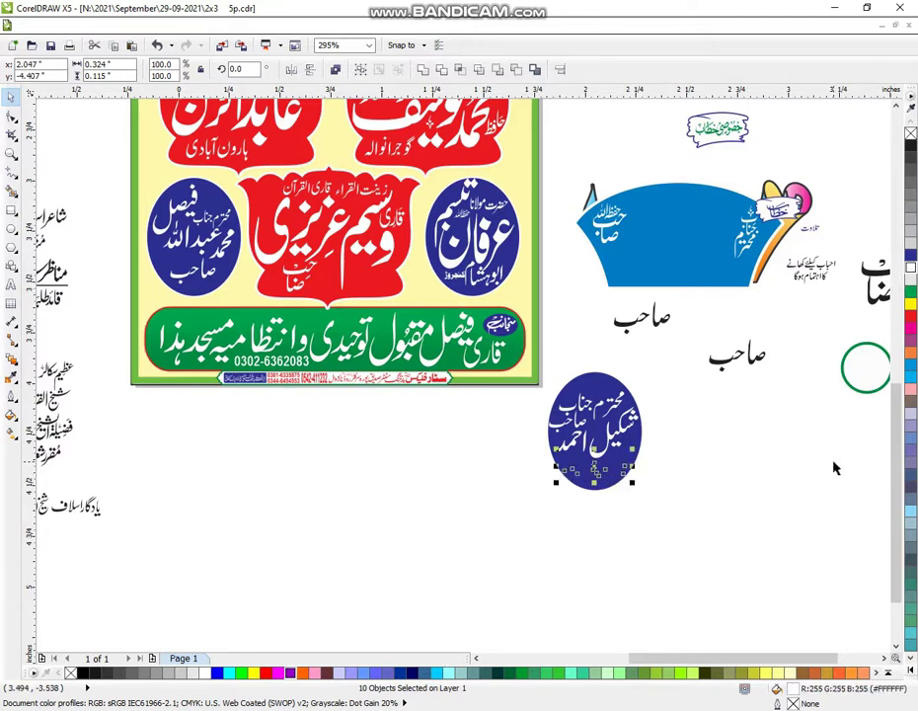
pyautogui.click(11, 153)
pyautogui.moveTo(473, 326); pyautogui.dragTo(647, 484)
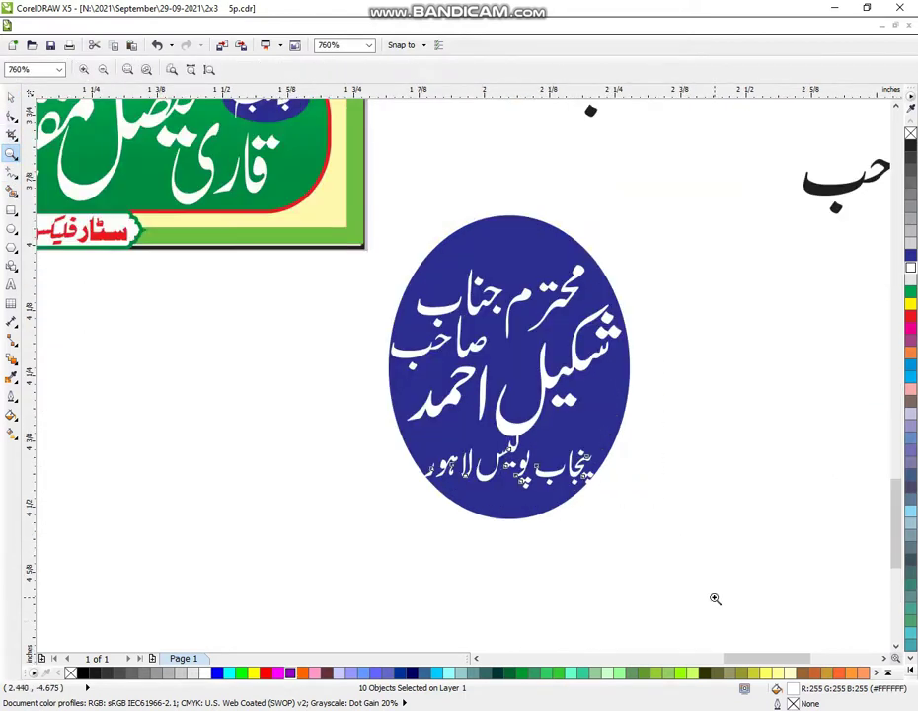
# Shrink the bottom پنجاب پولیس لاہور line to fit inside the circle
pyautogui.moveTo(298, 206); pyautogui.dragTo(659, 476)
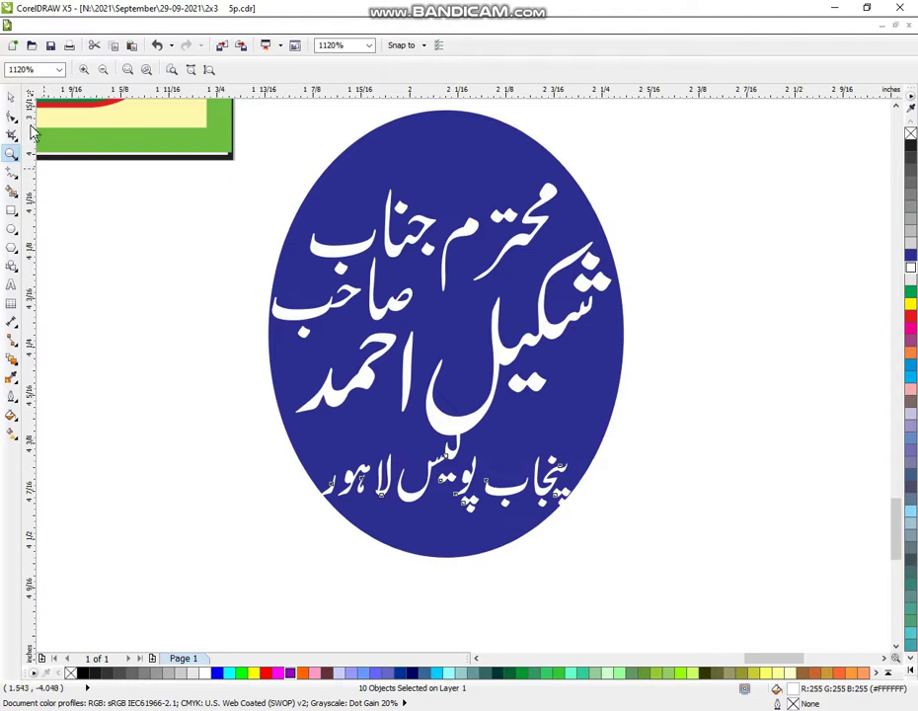
pyautogui.click(8, 99)
pyautogui.moveTo(200, 618); pyautogui.dragTo(679, 407)
pyautogui.moveTo(575, 419); pyautogui.dragTo(543, 430)
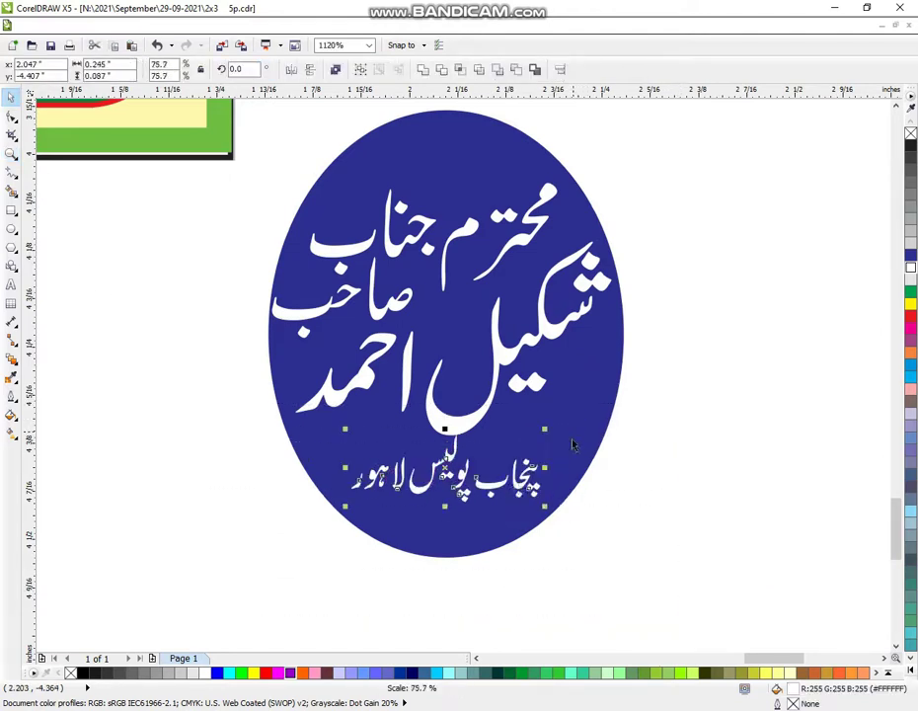
pyautogui.moveTo(501, 477); pyautogui.dragTo(507, 493)
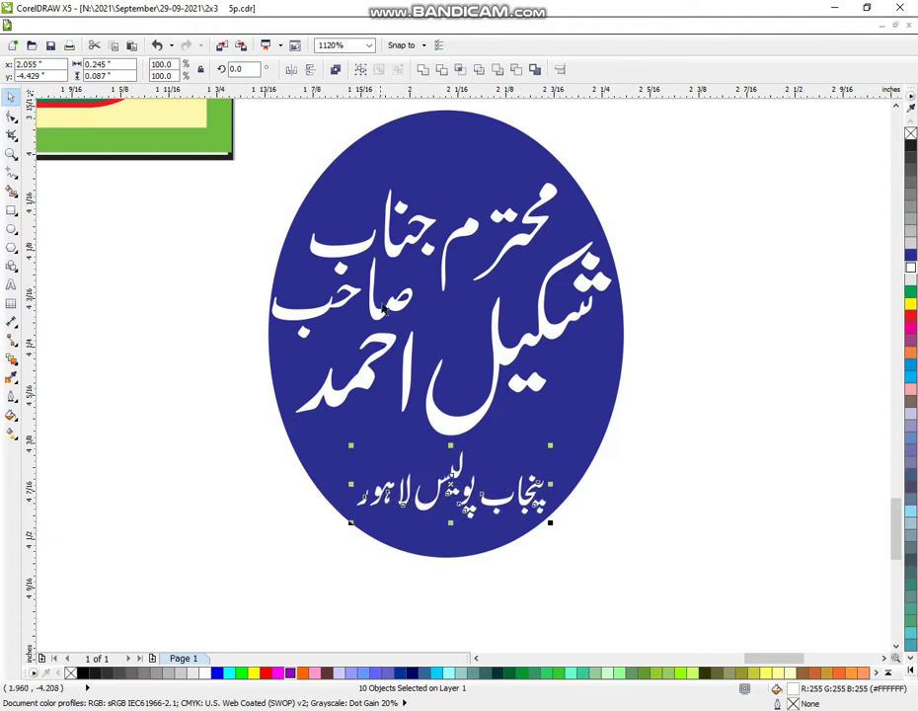
# Group the pieces of صاحب, scale them to 77%, and move them beneath the surname
pyautogui.click(385, 308)
pyautogui.keyDown('shift'); pyautogui.click(391, 269); pyautogui.keyUp('shift')
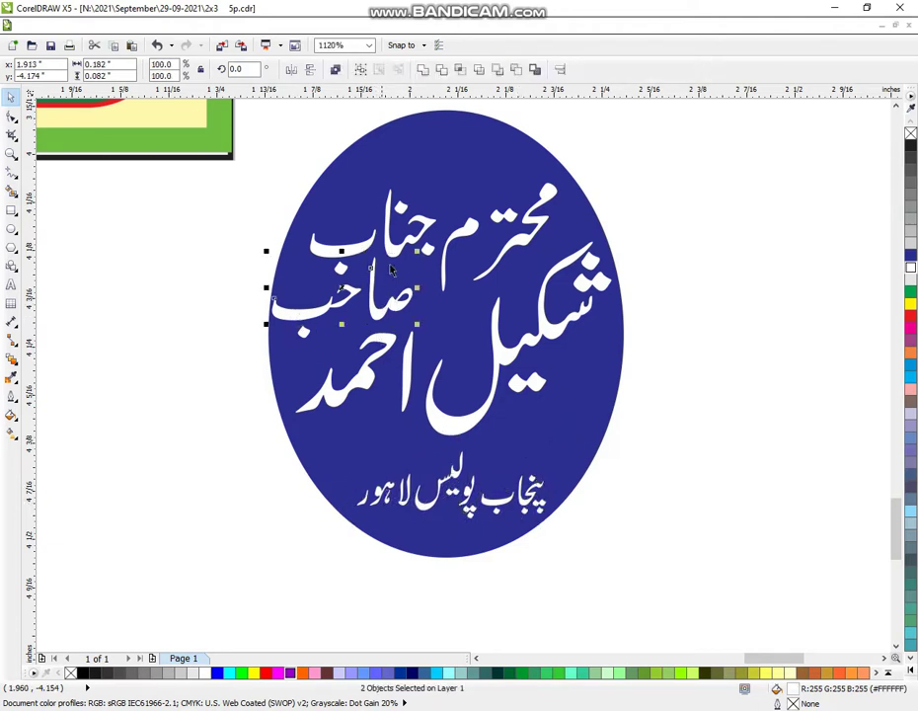
pyautogui.moveTo(418, 248); pyautogui.dragTo(283, 207)
pyautogui.press('Escape')
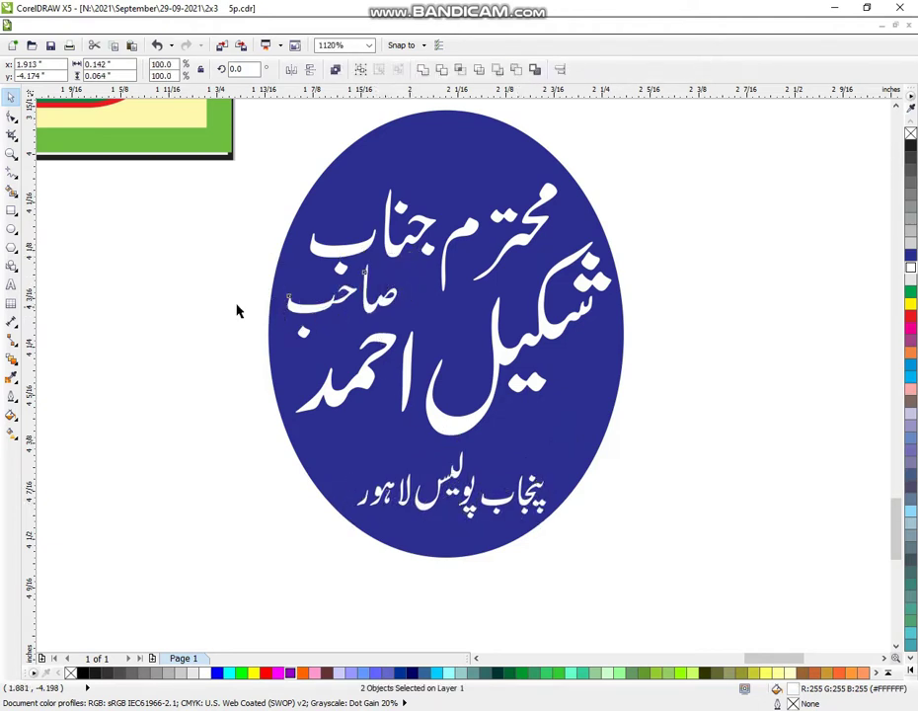
pyautogui.moveTo(179, 264); pyautogui.dragTo(267, 345)
pyautogui.moveTo(226, 254); pyautogui.dragTo(440, 368)
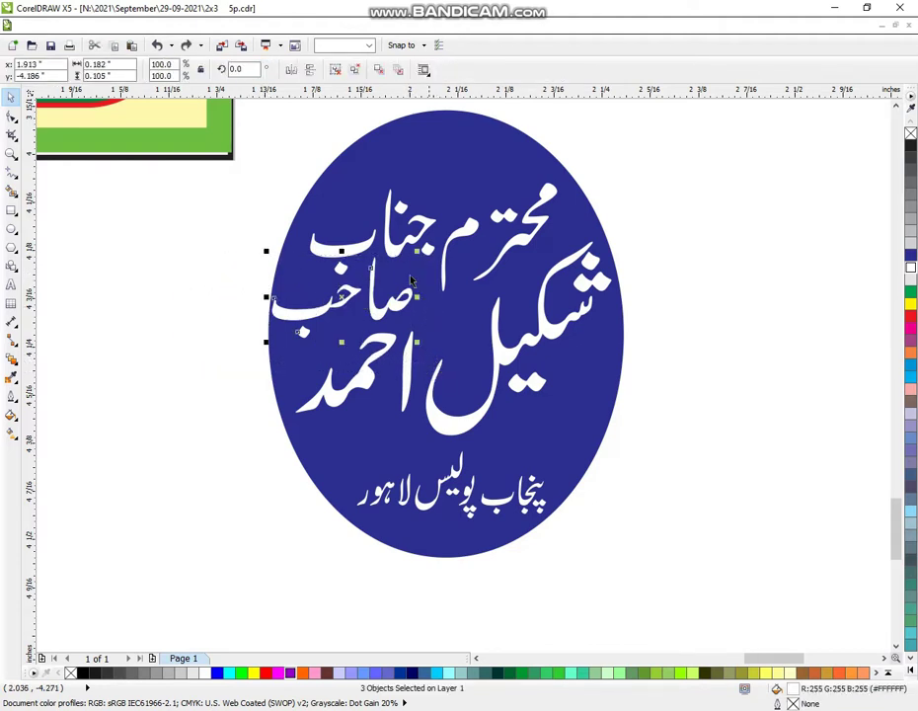
pyautogui.hotkey('ctrl', 'g')
pyautogui.moveTo(417, 251); pyautogui.dragTo(386, 270)
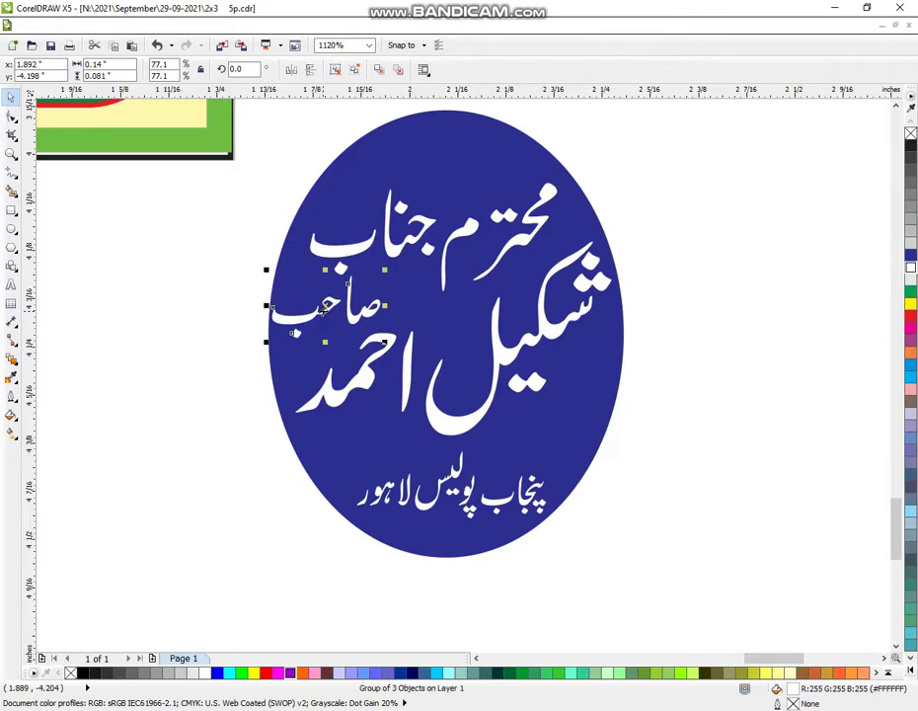
pyautogui.moveTo(327, 316); pyautogui.dragTo(353, 432)
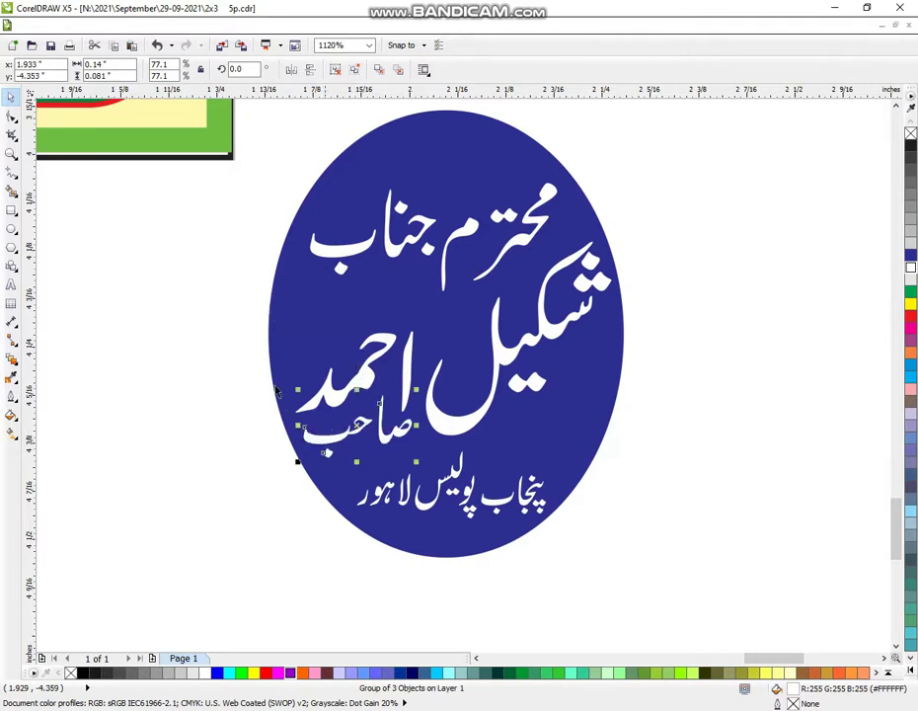
pyautogui.click(240, 232)
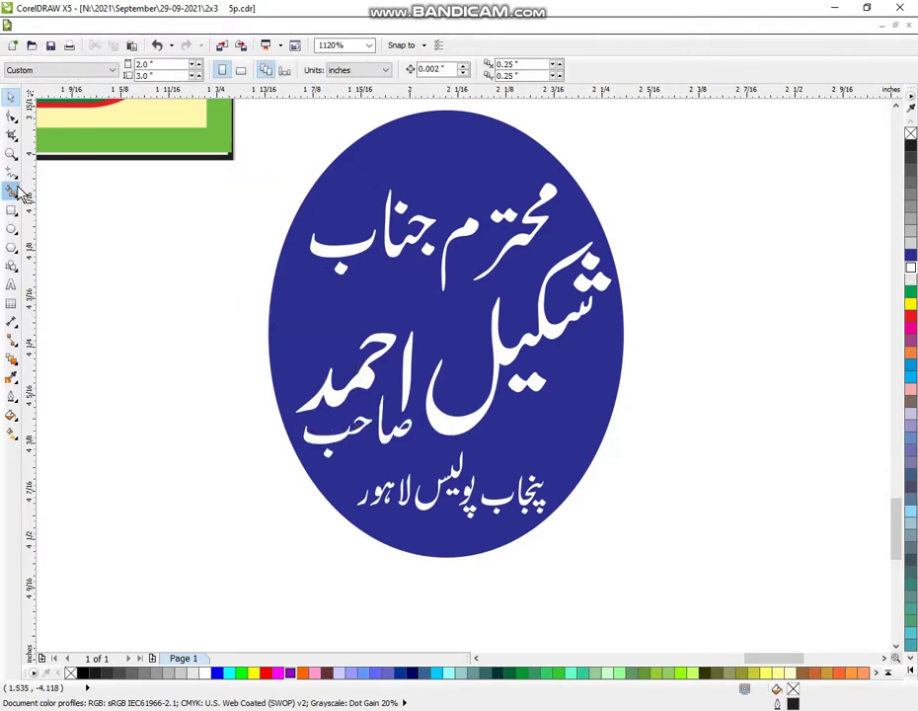
pyautogui.click(10, 153)
pyautogui.scroll(-1, 210, 235)
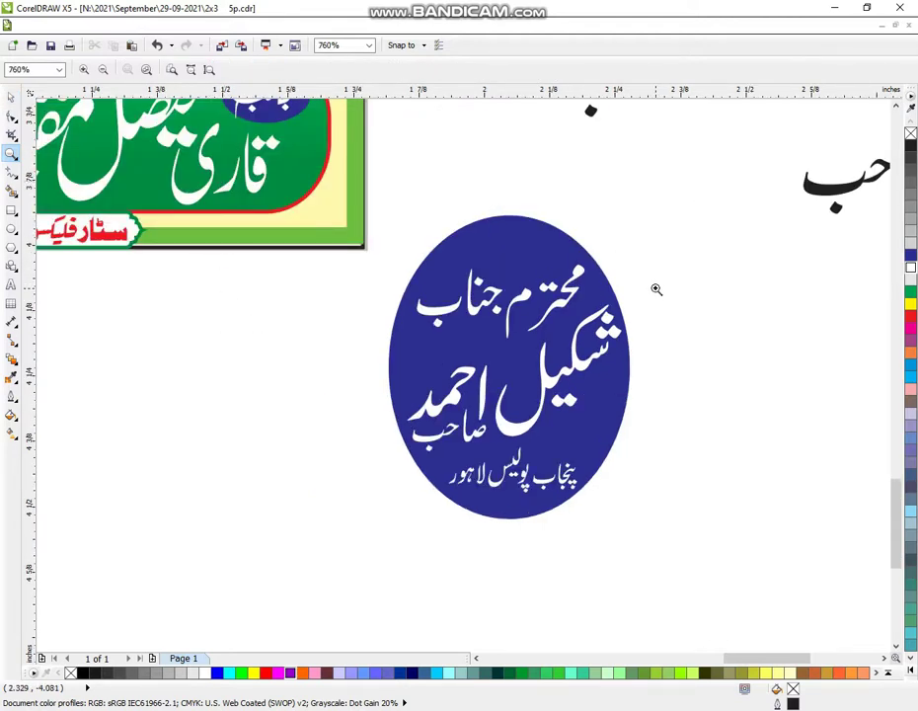
# Zoom out to the whole poster and group the oval badge with all its text
pyautogui.scroll(-2, 651, 287)
pyautogui.scroll(-3, 346, 314)
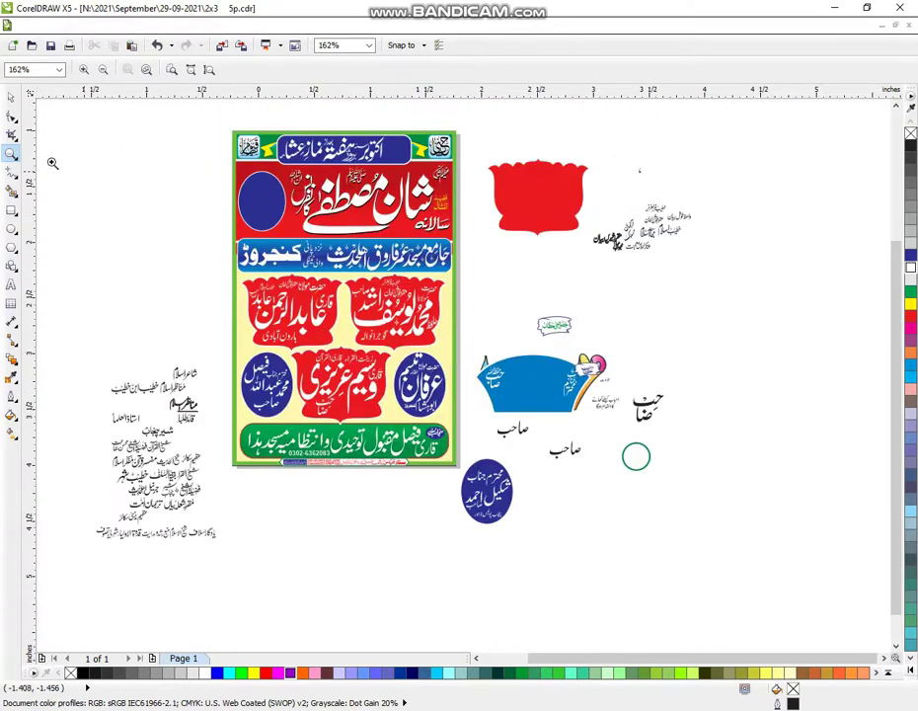
pyautogui.moveTo(129, 108); pyautogui.dragTo(873, 707)
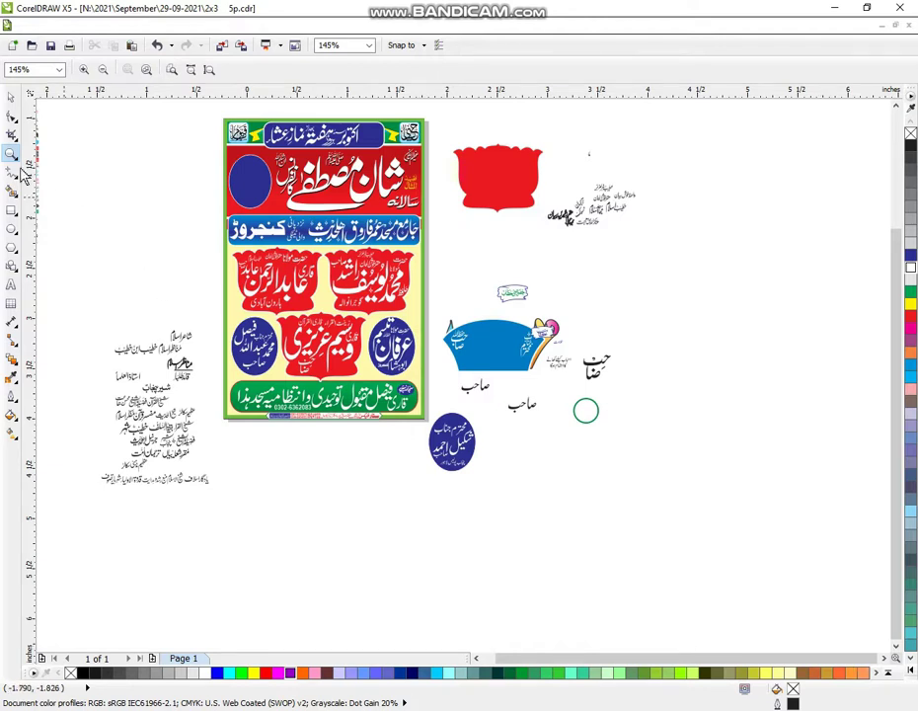
pyautogui.click(10, 97)
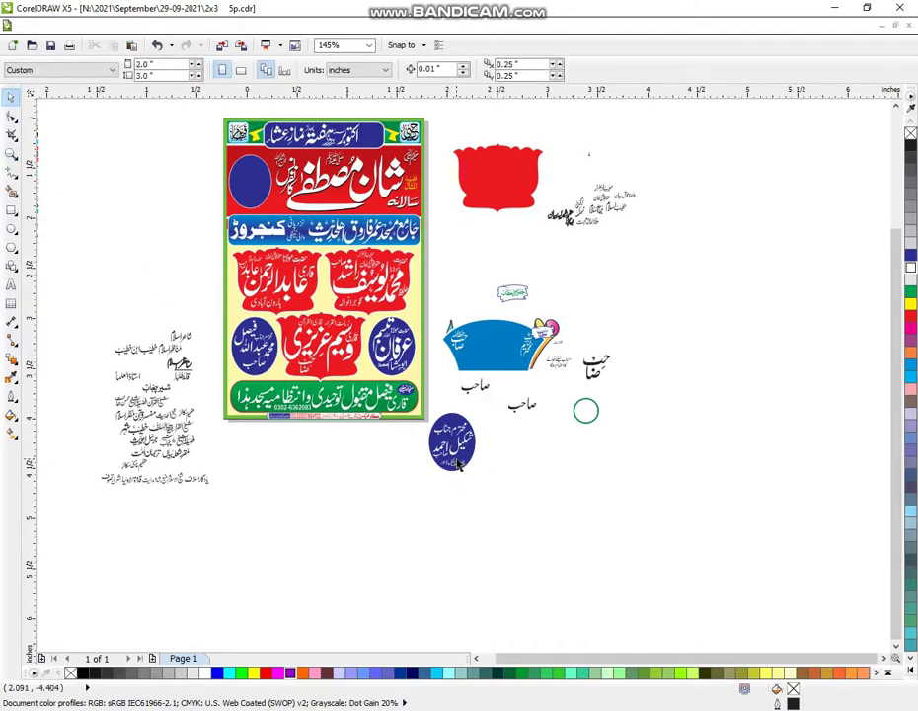
pyautogui.click(459, 465)
pyautogui.moveTo(403, 510); pyautogui.dragTo(489, 405)
pyautogui.hotkey('ctrl', 'g')
# Centre the grouped badge on the empty blue circle beside the headline
pyautogui.click(502, 484)
pyautogui.click(452, 441)
pyautogui.keyDown('shift'); pyautogui.click(247, 180); pyautogui.keyUp('shift')
pyautogui.press('e')
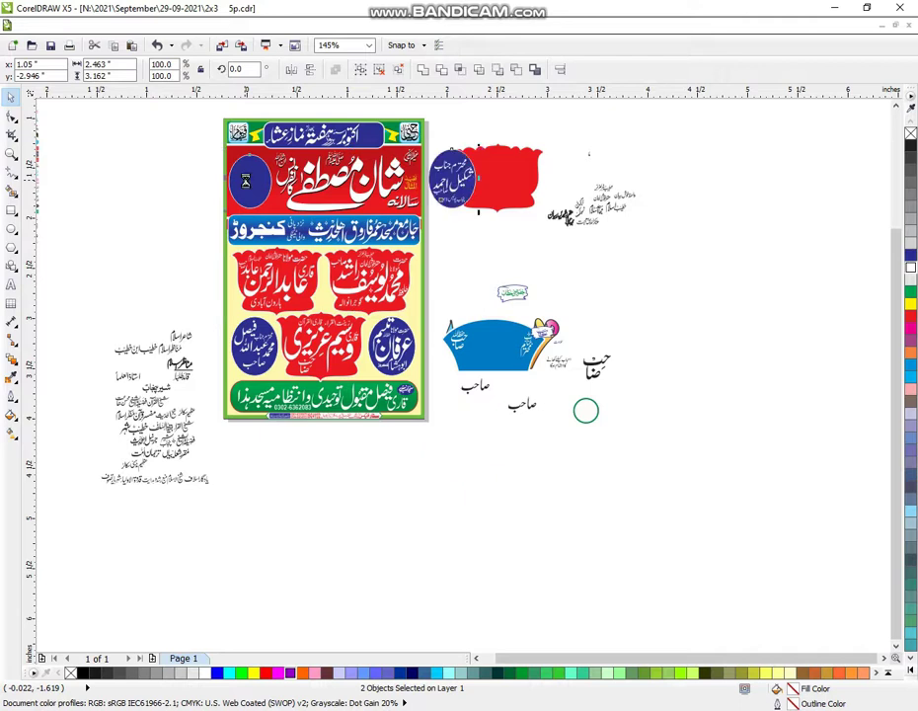
pyautogui.press('c')
pyautogui.click(307, 434)
pyautogui.click(12, 153)
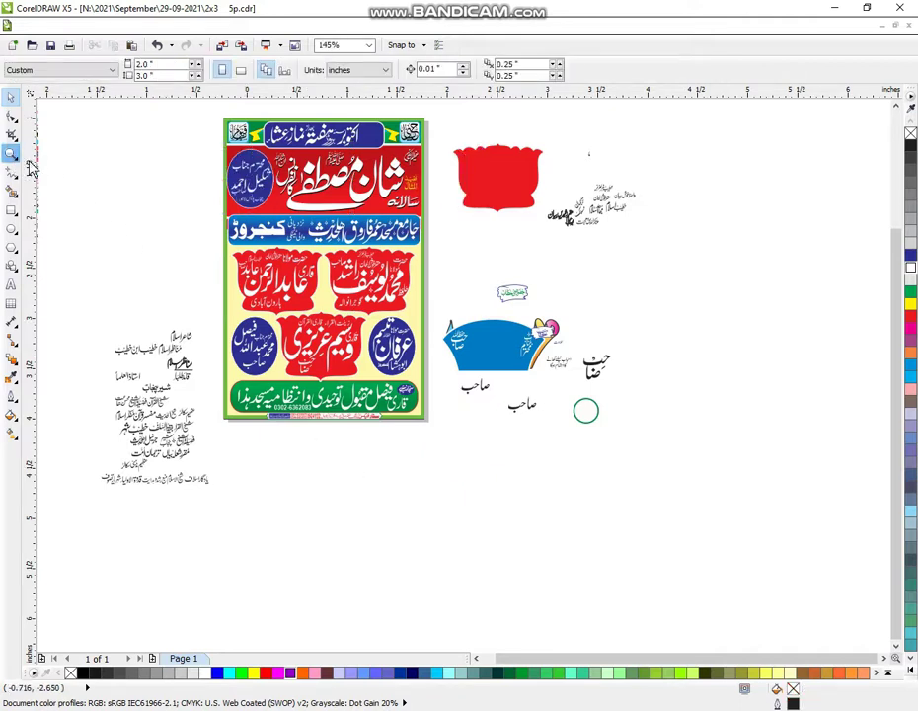
# Move the left circle's name text below the poster, ungroup it, and set محترم جناب aside
pyautogui.moveTo(140, 242); pyautogui.dragTo(548, 509)
pyautogui.moveTo(141, 216); pyautogui.dragTo(831, 615)
pyautogui.click(10, 96)
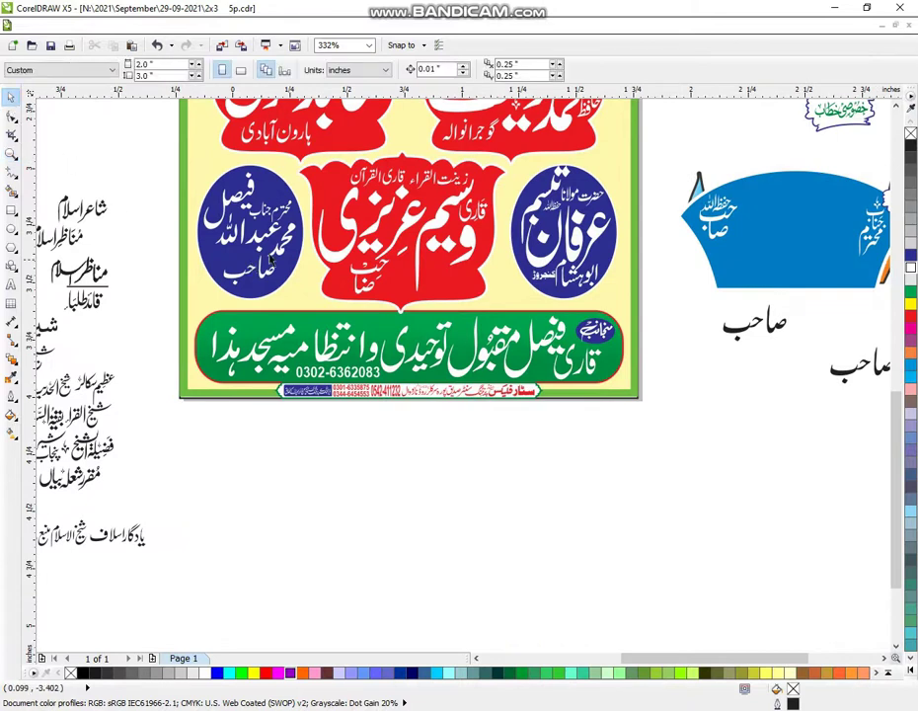
pyautogui.moveTo(286, 255); pyautogui.dragTo(608, 569)
pyautogui.click(696, 539)
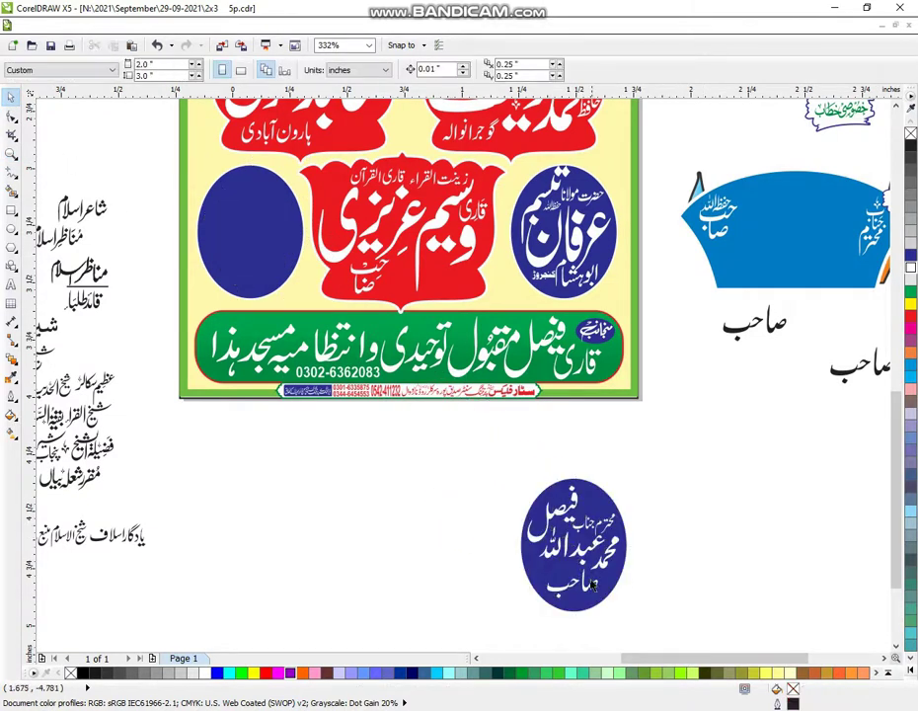
pyautogui.press('Tab')
pyautogui.click(686, 538)
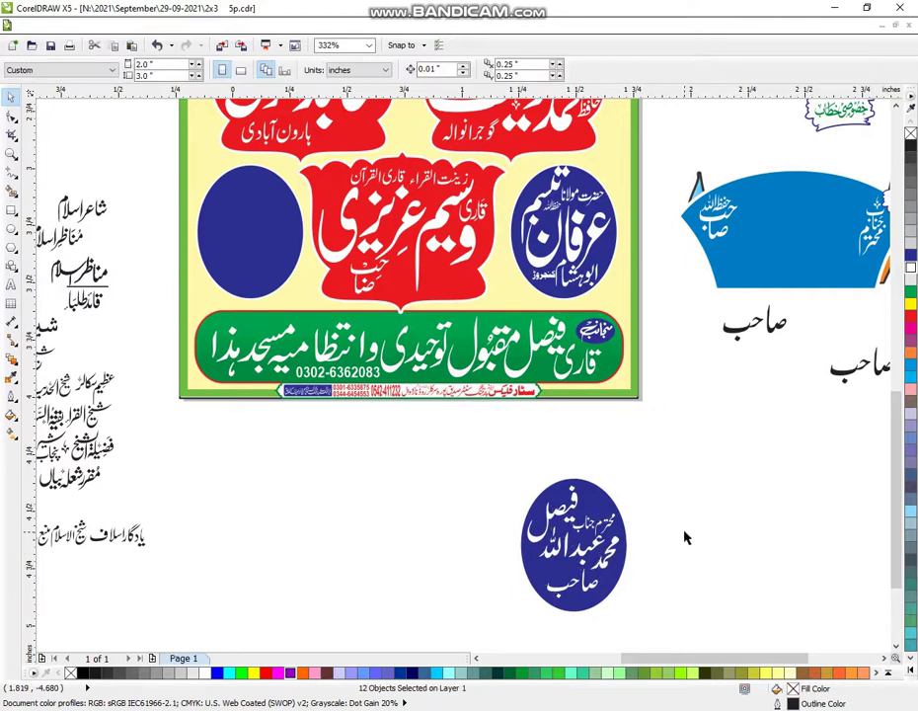
pyautogui.moveTo(596, 544); pyautogui.dragTo(681, 457)
pyautogui.click(740, 525)
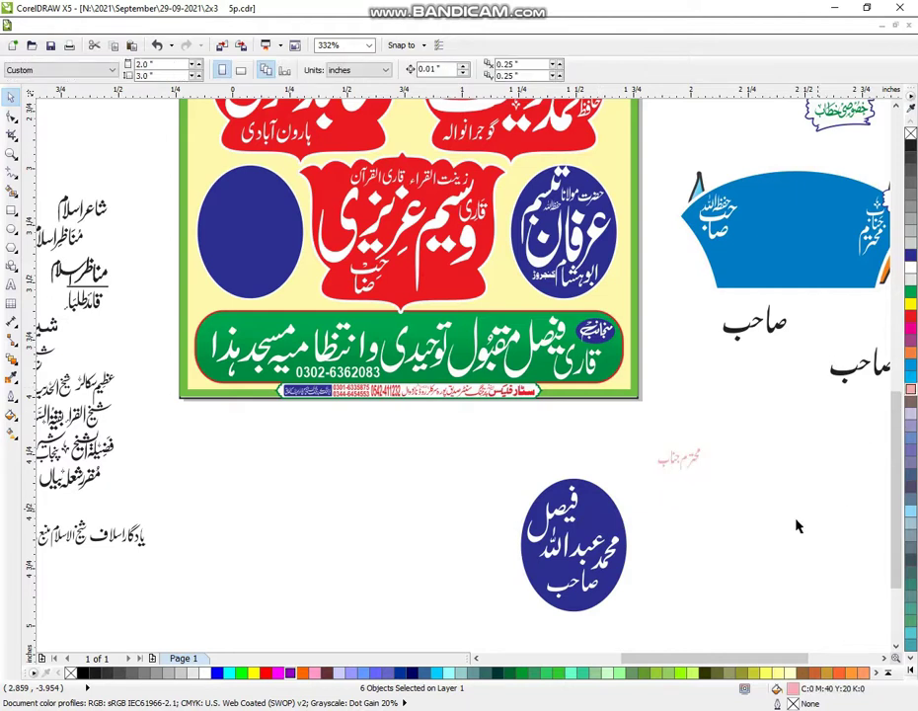
# Recolour one name word dark blue, ungroup the remaining text, and move another name word aside
pyautogui.click(560, 518)
pyautogui.moveTo(437, 456); pyautogui.dragTo(480, 537)
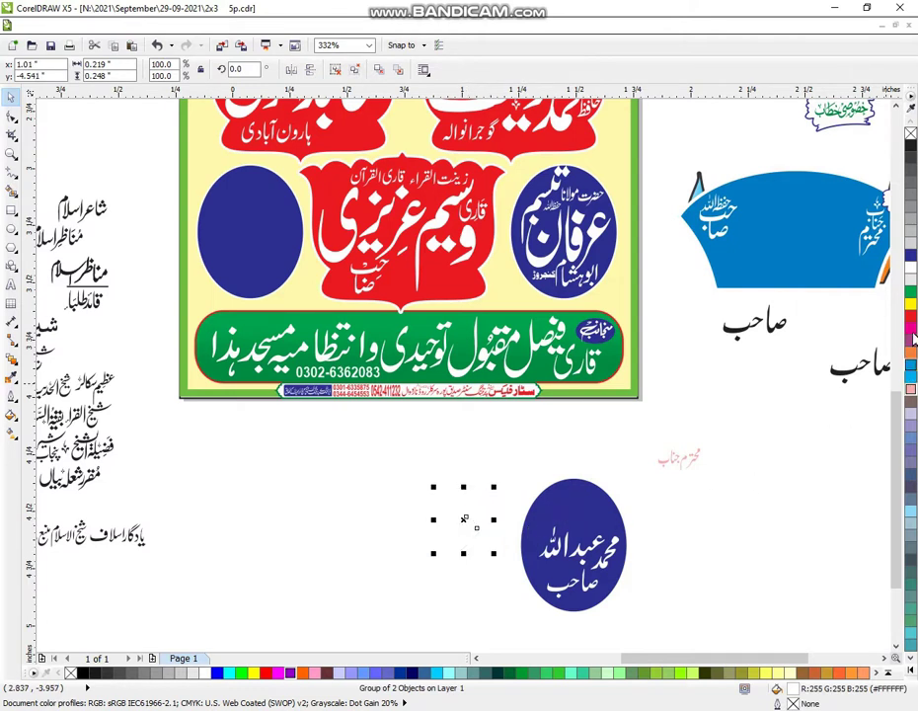
pyautogui.click(910, 255)
pyautogui.click(640, 590)
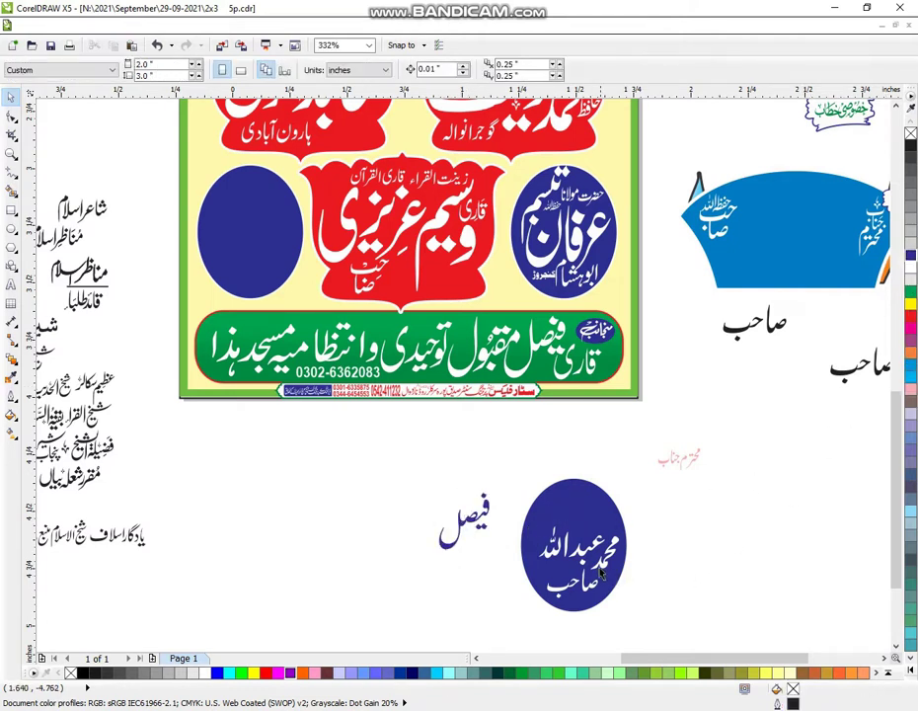
pyautogui.click(609, 576)
pyautogui.press('Escape')
pyautogui.click(609, 580)
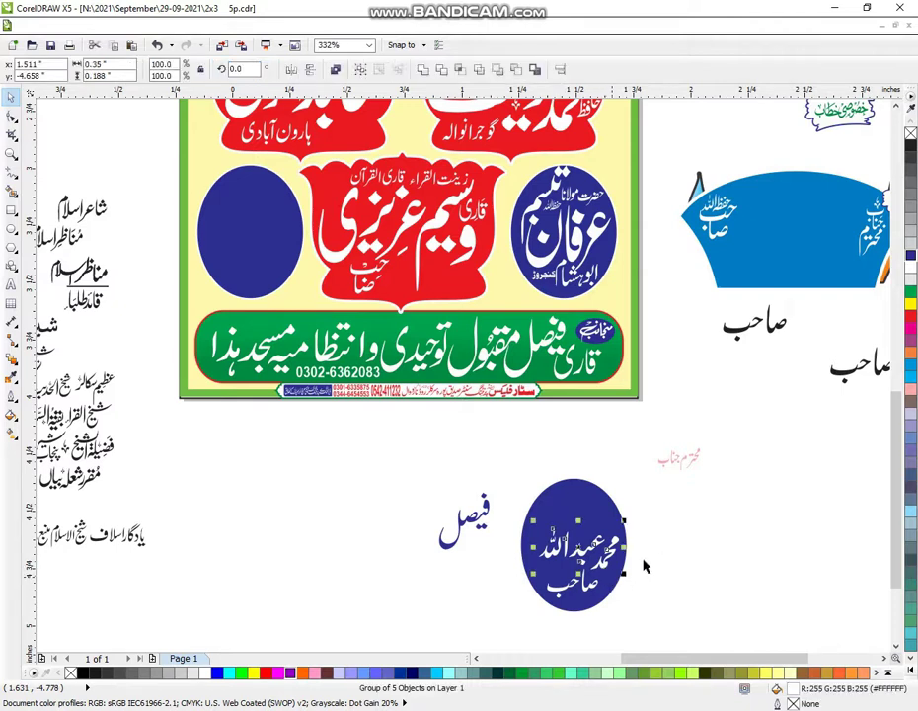
pyautogui.press('Escape')
pyautogui.click(610, 581)
pyautogui.moveTo(609, 581); pyautogui.dragTo(716, 553)
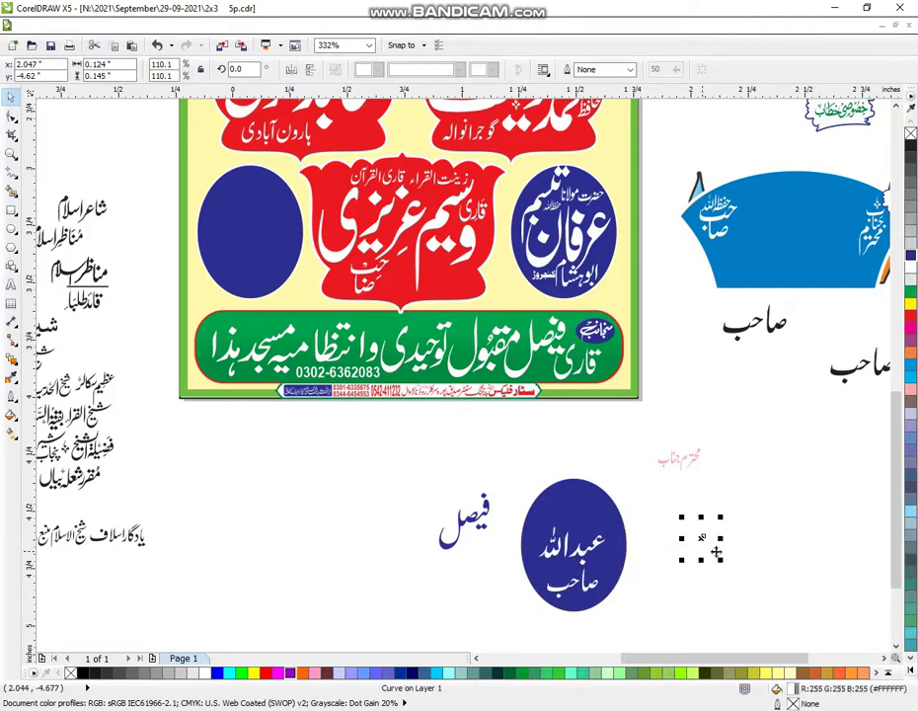
pyautogui.press('Escape')
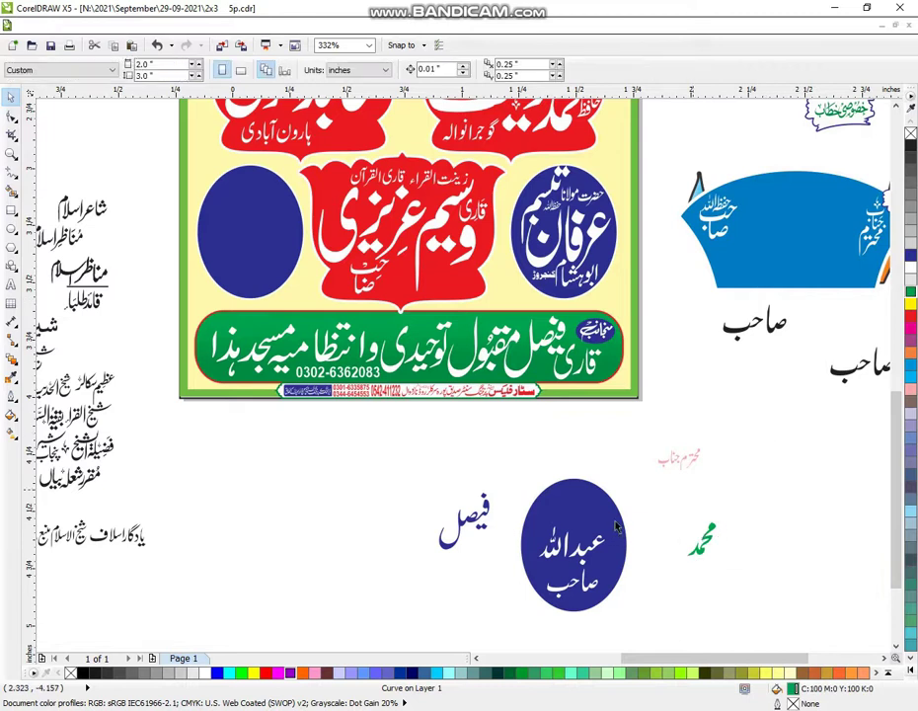
# Enlarge the name and صاحب, return the moved word in white, and shrink another to 77%
pyautogui.moveTo(638, 494); pyautogui.dragTo(515, 595)
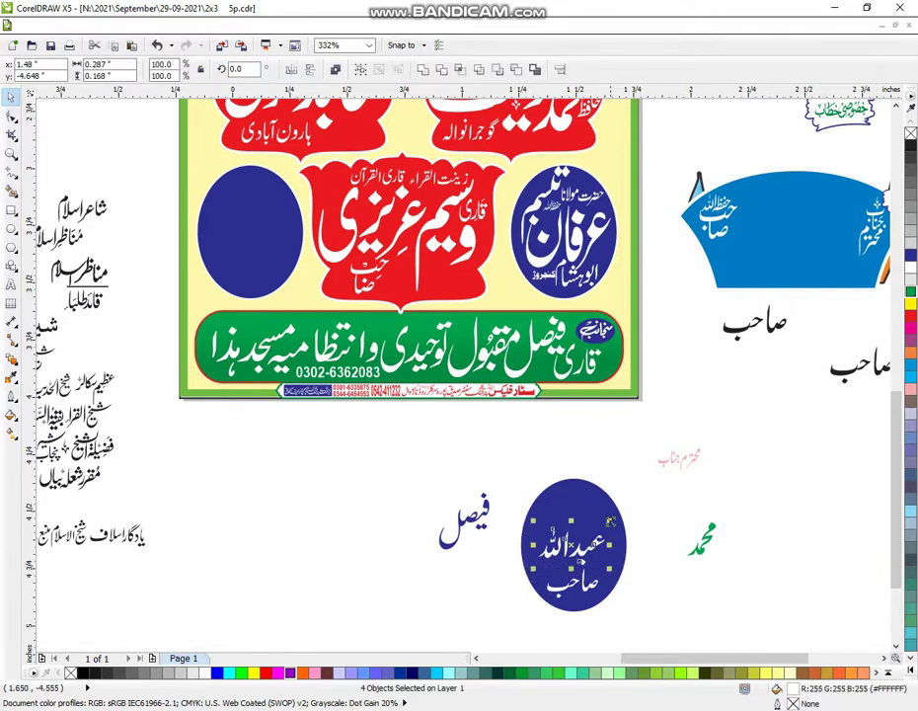
pyautogui.moveTo(607, 523); pyautogui.dragTo(624, 500)
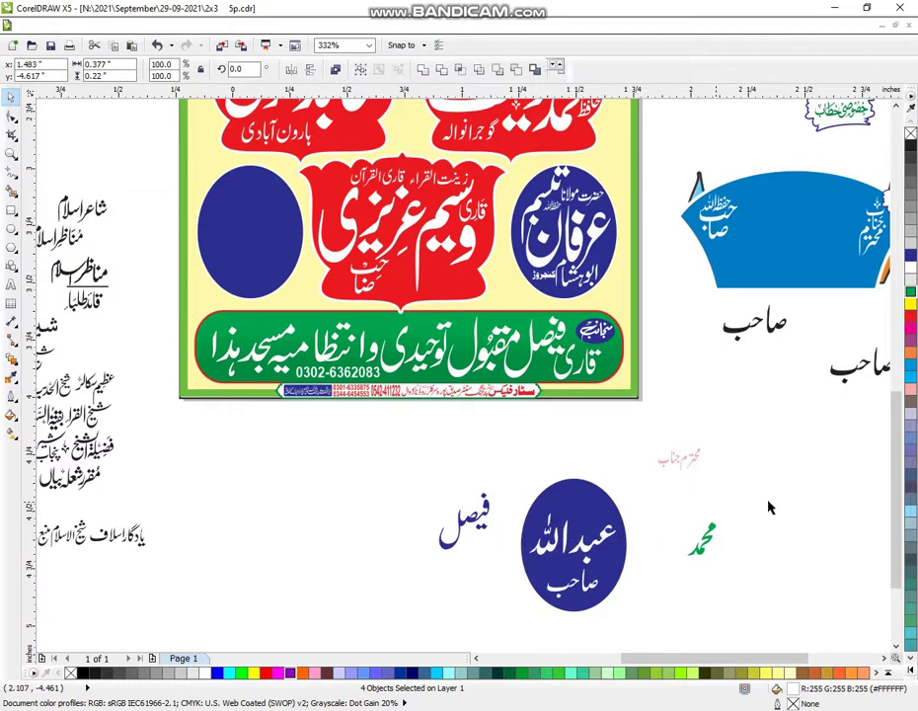
pyautogui.moveTo(769, 501); pyautogui.dragTo(641, 604)
pyautogui.moveTo(699, 539); pyautogui.dragTo(612, 551)
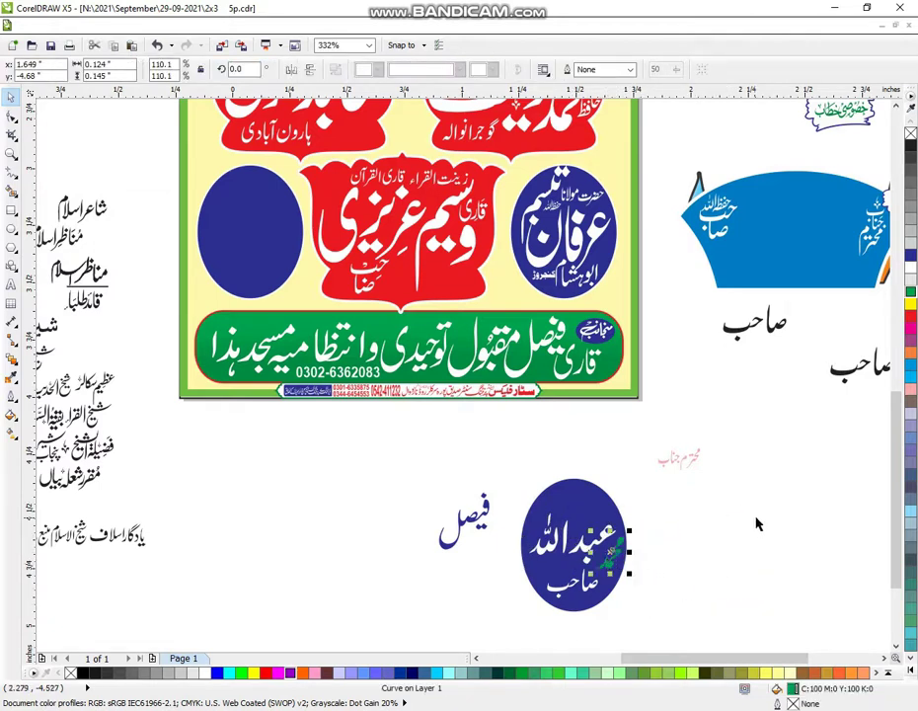
pyautogui.click(911, 266)
pyautogui.press('Escape')
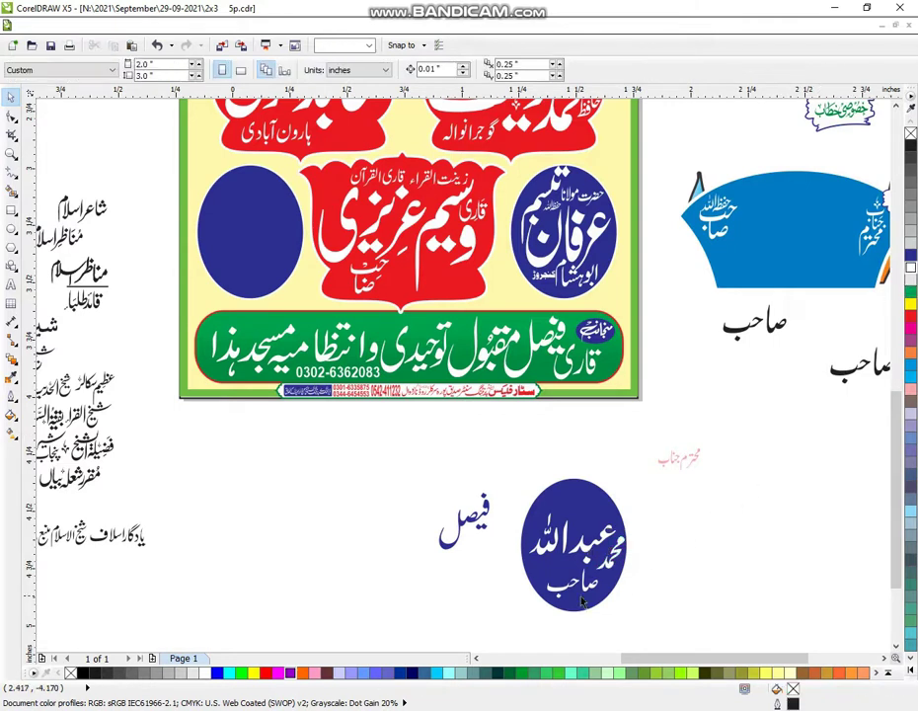
pyautogui.moveTo(392, 465); pyautogui.dragTo(498, 564)
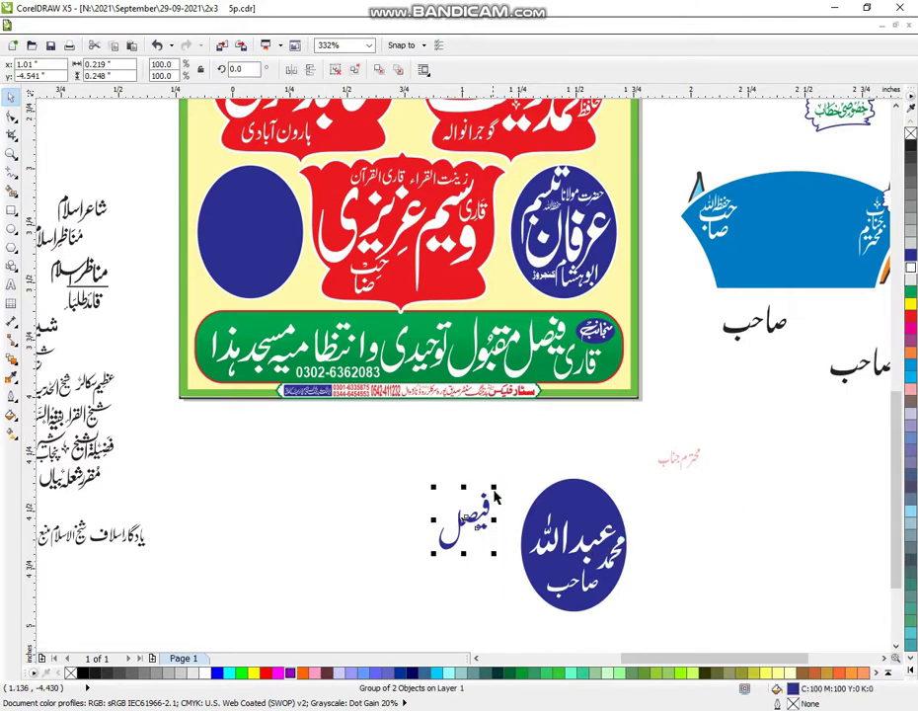
pyautogui.moveTo(496, 492); pyautogui.dragTo(550, 504)
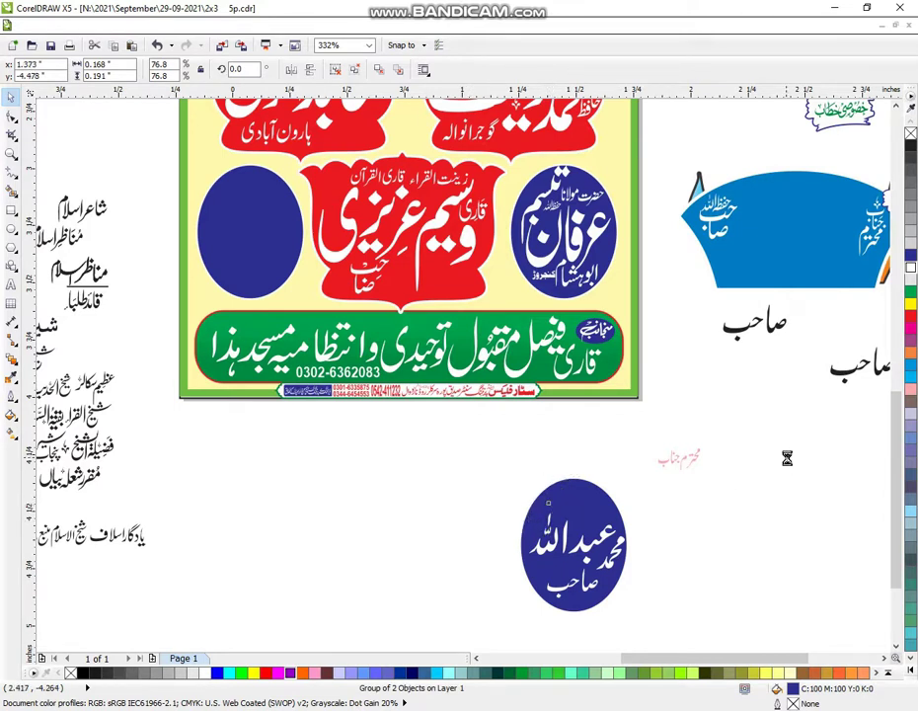
pyautogui.click(834, 507)
# Group the finished name badge and align its centre with the left blue circle
pyautogui.moveTo(745, 415); pyautogui.dragTo(581, 513)
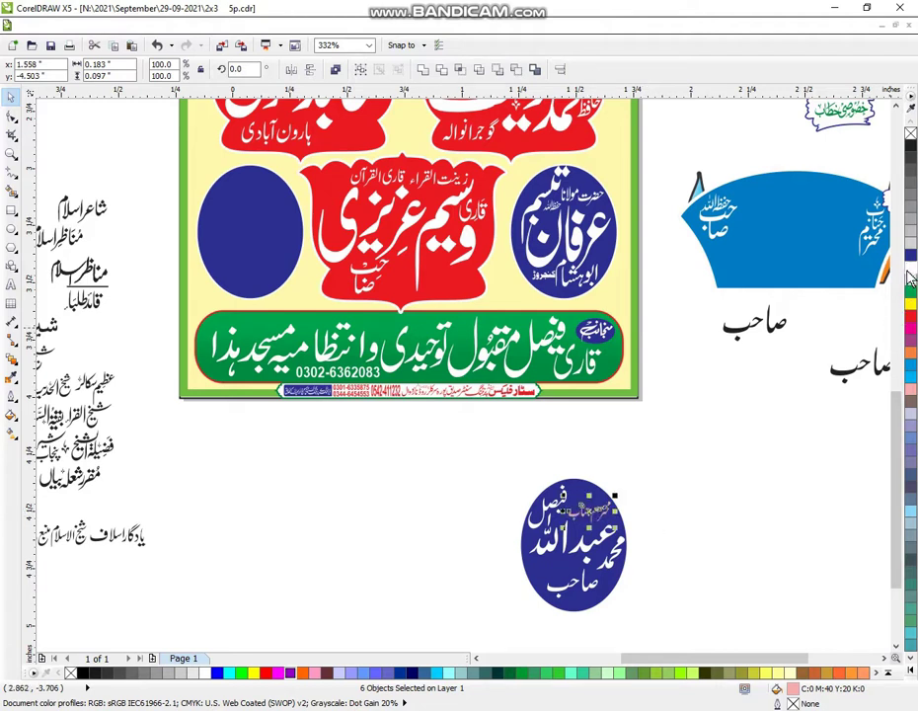
pyautogui.moveTo(484, 447); pyautogui.dragTo(674, 638)
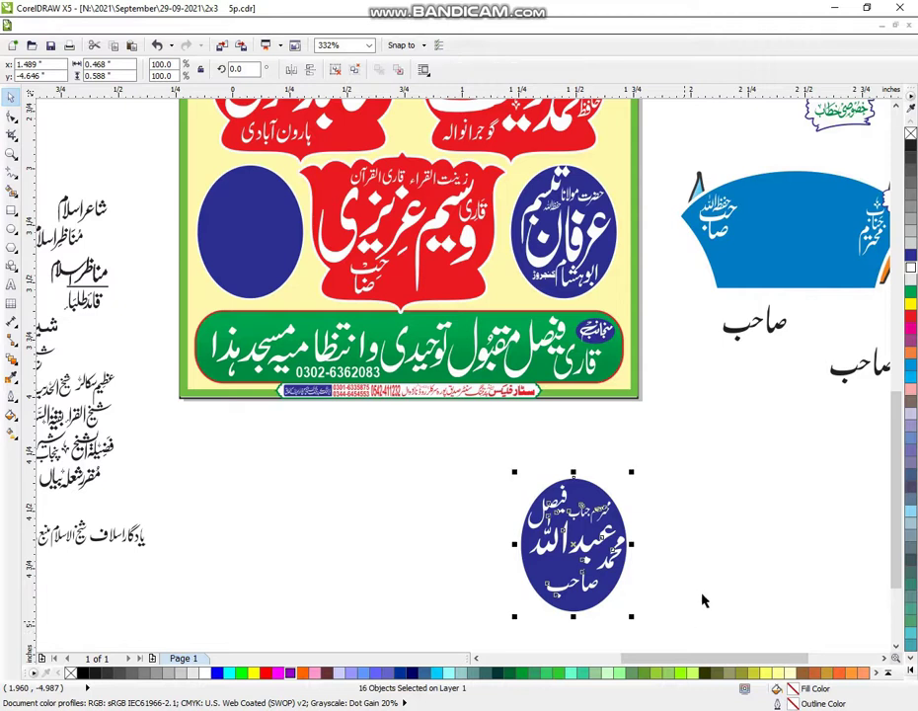
pyautogui.hotkey('ctrl', 'g')
pyautogui.keyDown('shift'); pyautogui.click(277, 234); pyautogui.keyUp('shift')
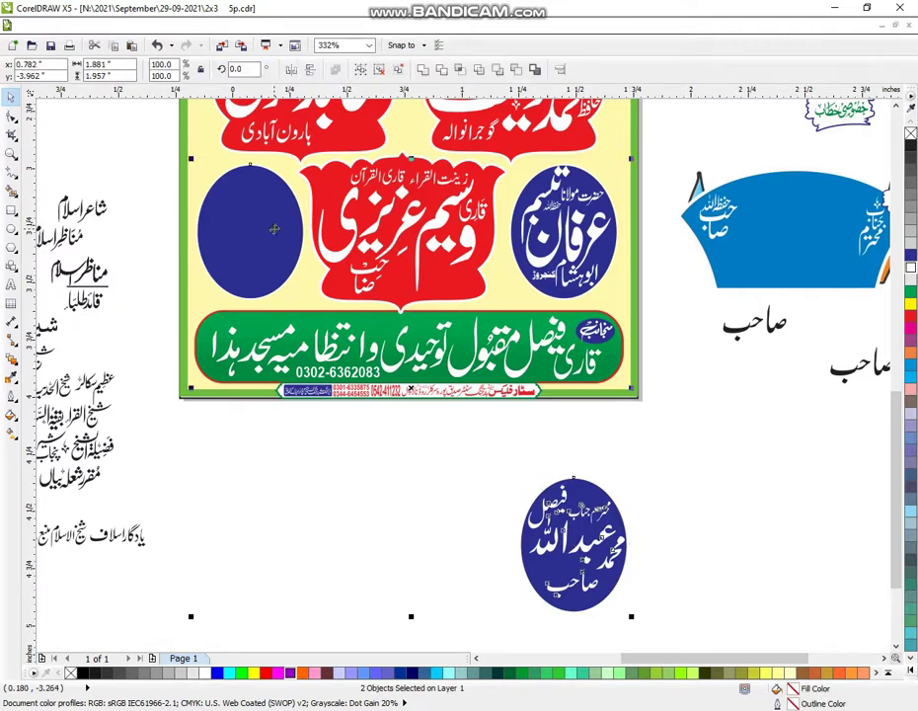
pyautogui.press('e')
pyautogui.press('c')
pyautogui.click(483, 508)
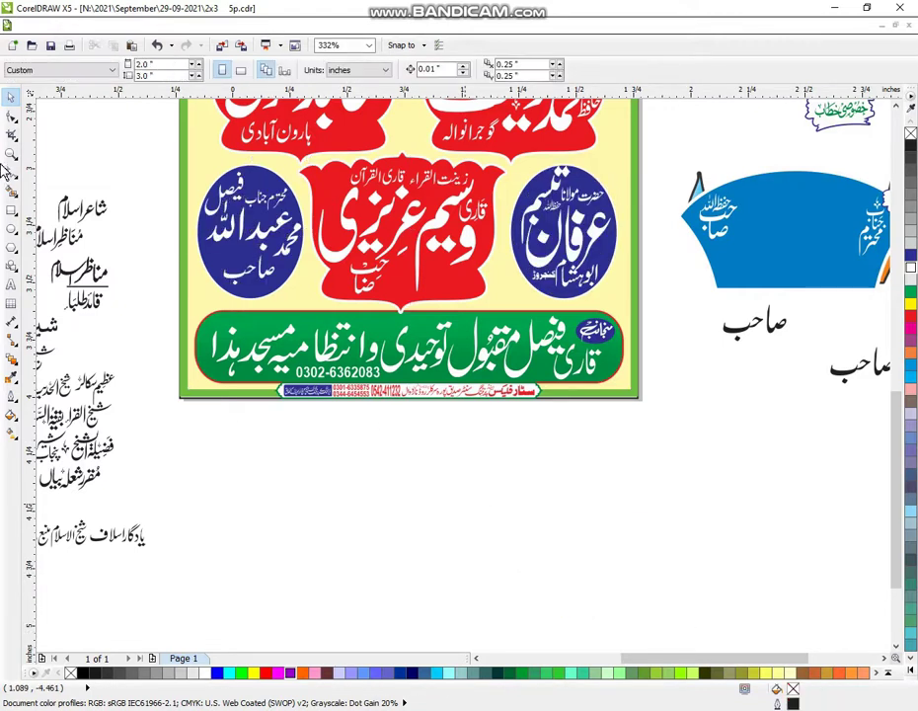
# Shrink the loose صاحب text, move it onto the right blue circle and colour it white
pyautogui.click(12, 154)
pyautogui.scroll(-3, 560, 398)
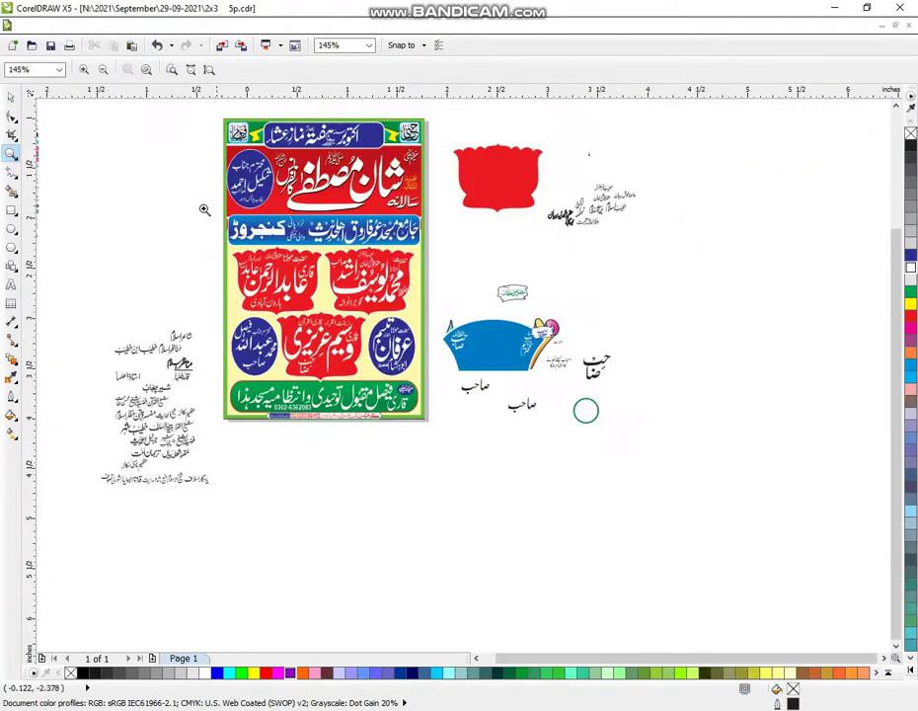
pyautogui.moveTo(122, 119); pyautogui.dragTo(559, 445)
pyautogui.moveTo(118, 257); pyautogui.dragTo(772, 605)
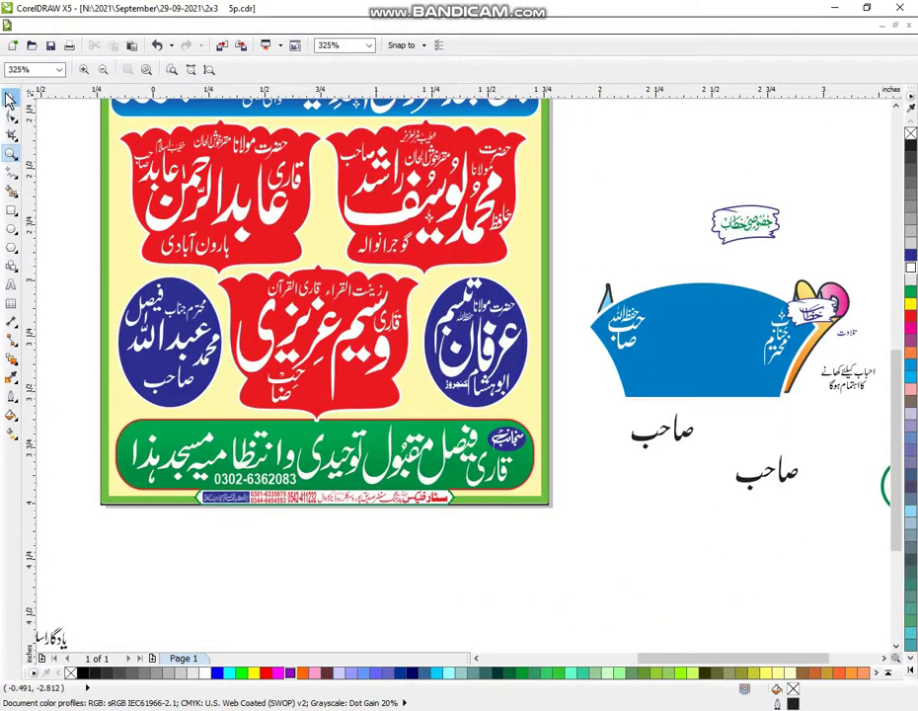
pyautogui.click(11, 96)
pyautogui.moveTo(611, 482); pyautogui.dragTo(716, 402)
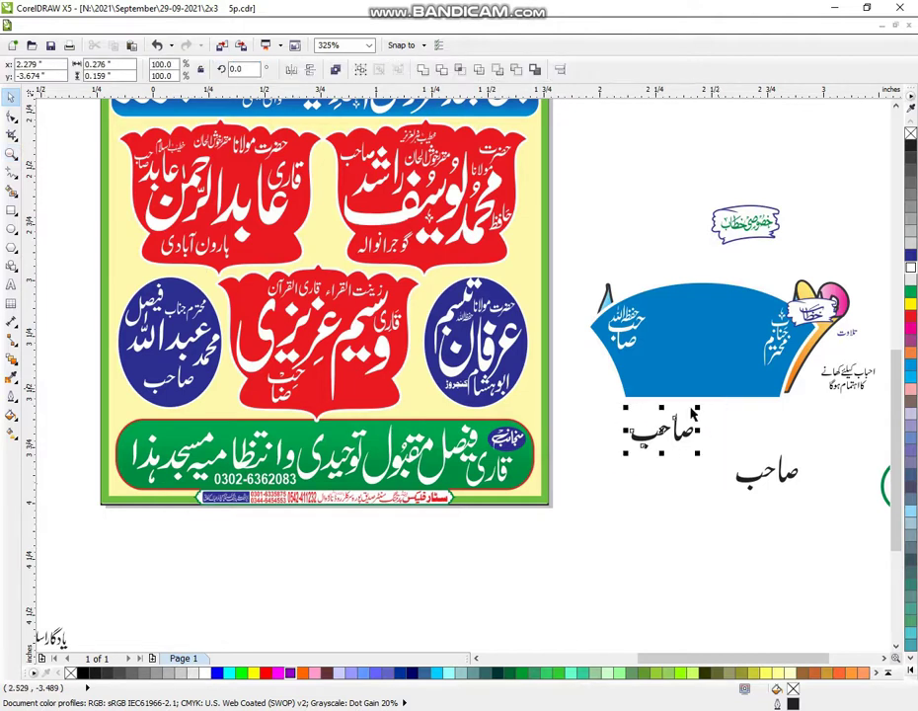
pyautogui.moveTo(718, 446); pyautogui.dragTo(672, 437)
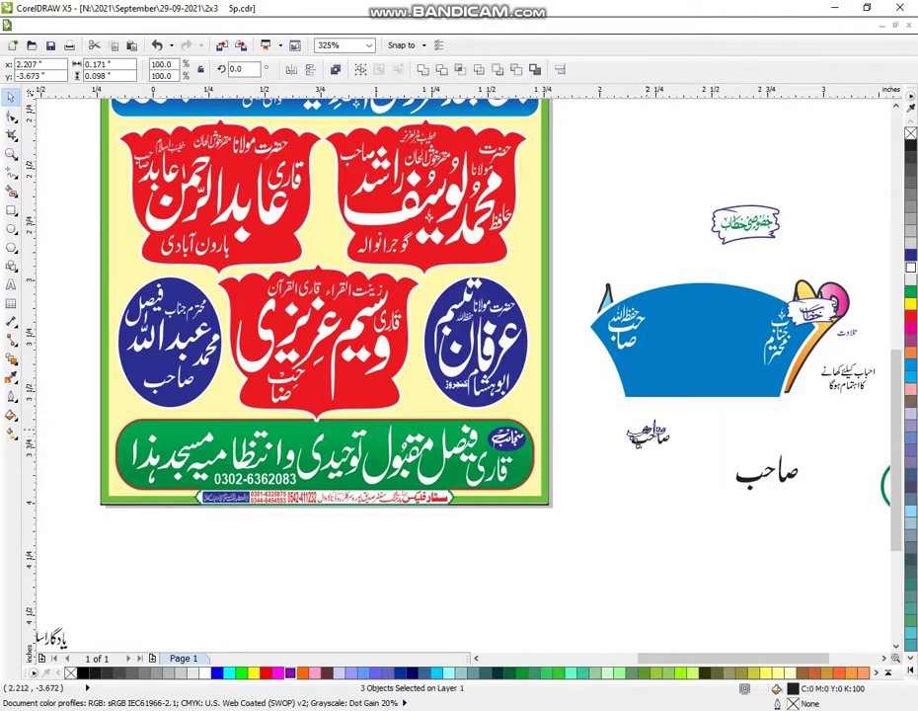
pyautogui.moveTo(615, 453); pyautogui.dragTo(711, 390)
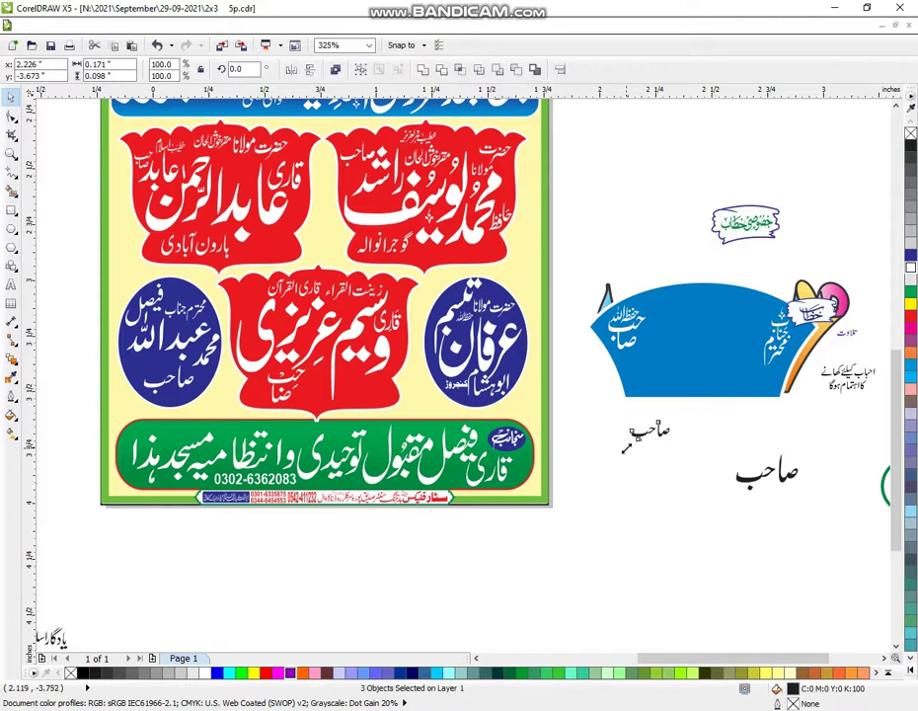
pyautogui.moveTo(625, 447); pyautogui.dragTo(449, 294)
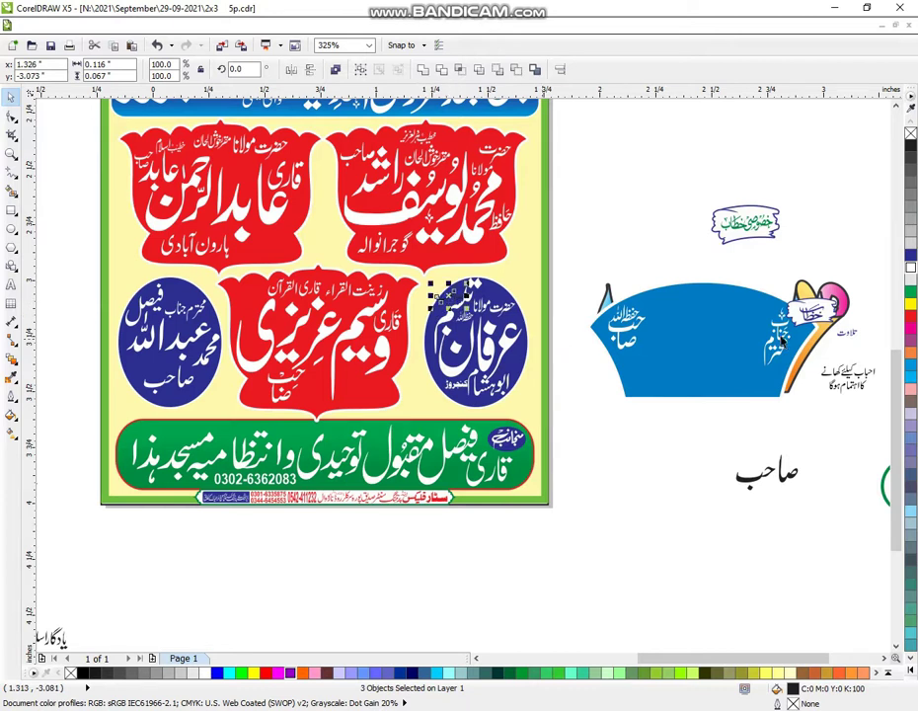
pyautogui.click(908, 254)
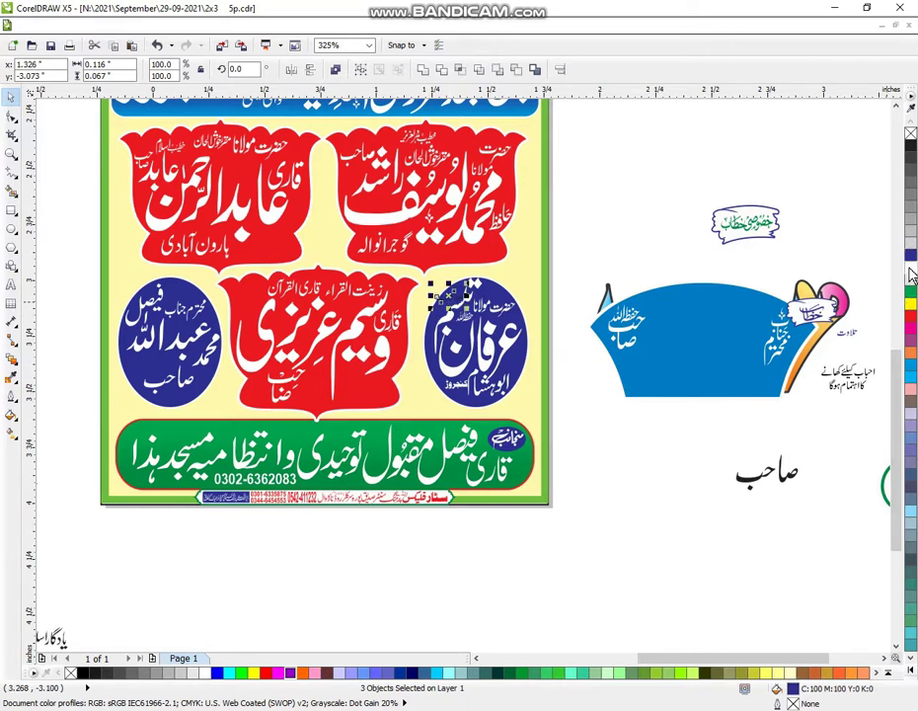
pyautogui.click(910, 270)
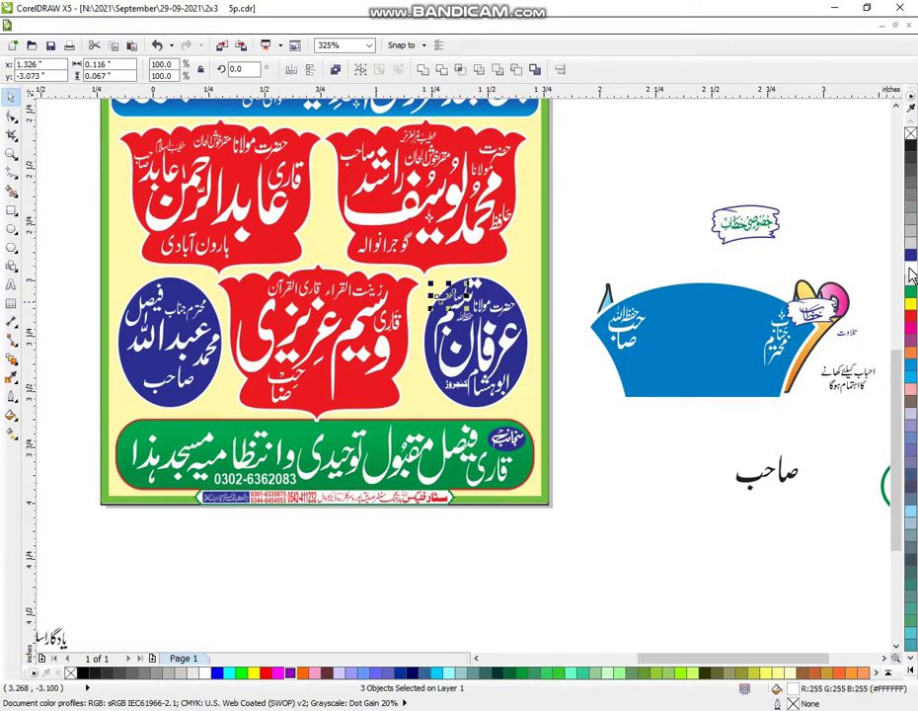
# Shrink the صاحب text further and nudge it into place beside the name
pyautogui.click(9, 156)
pyautogui.moveTo(276, 242); pyautogui.dragTo(539, 410)
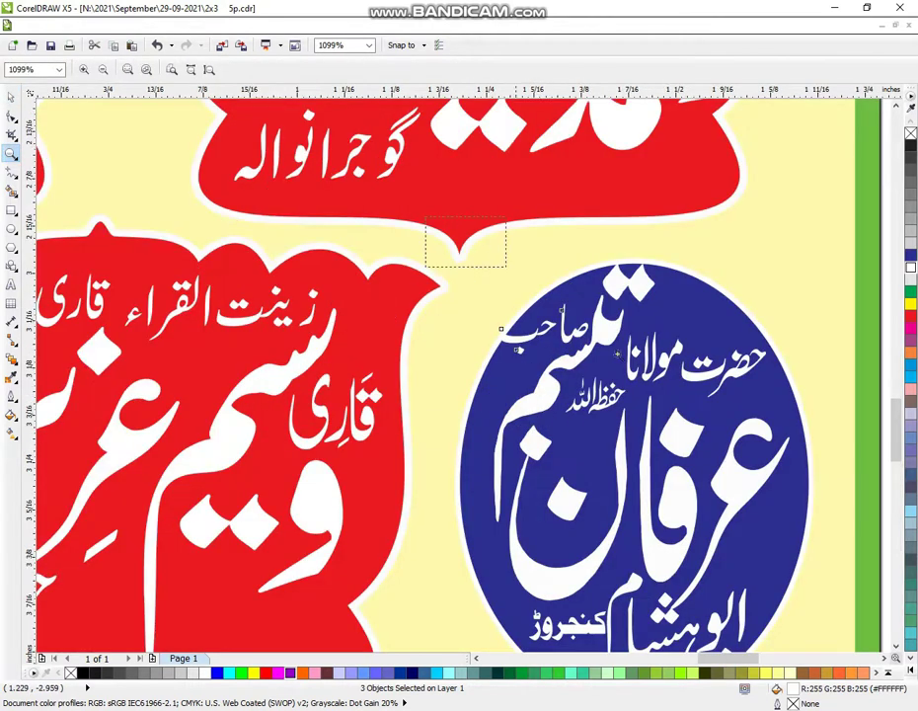
pyautogui.click(616, 354)
pyautogui.click(10, 99)
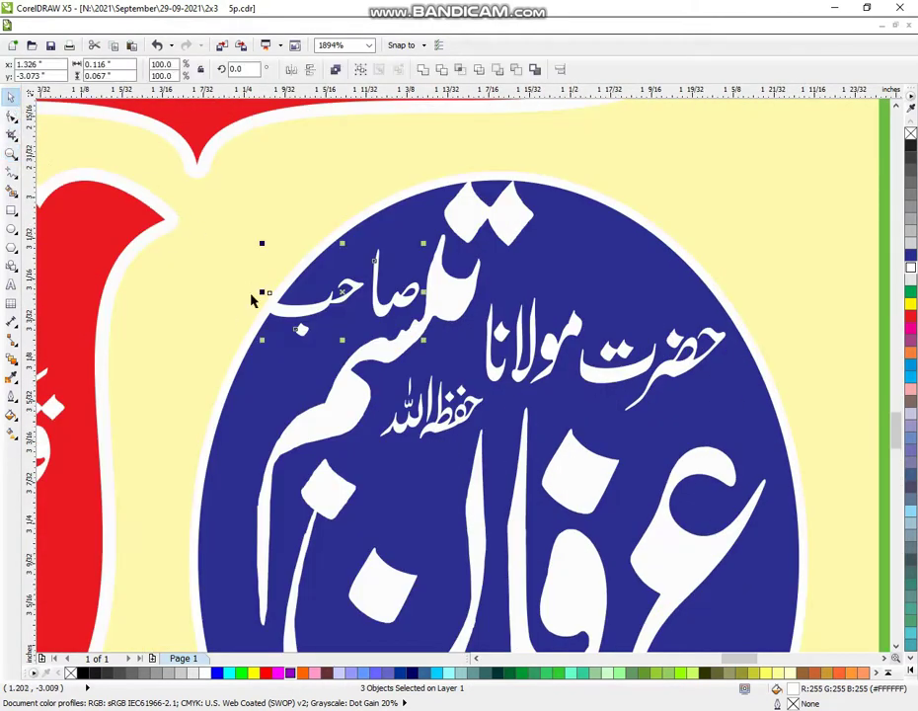
pyautogui.moveTo(261, 340); pyautogui.dragTo(307, 314)
pyautogui.moveTo(389, 286); pyautogui.dragTo(390, 305)
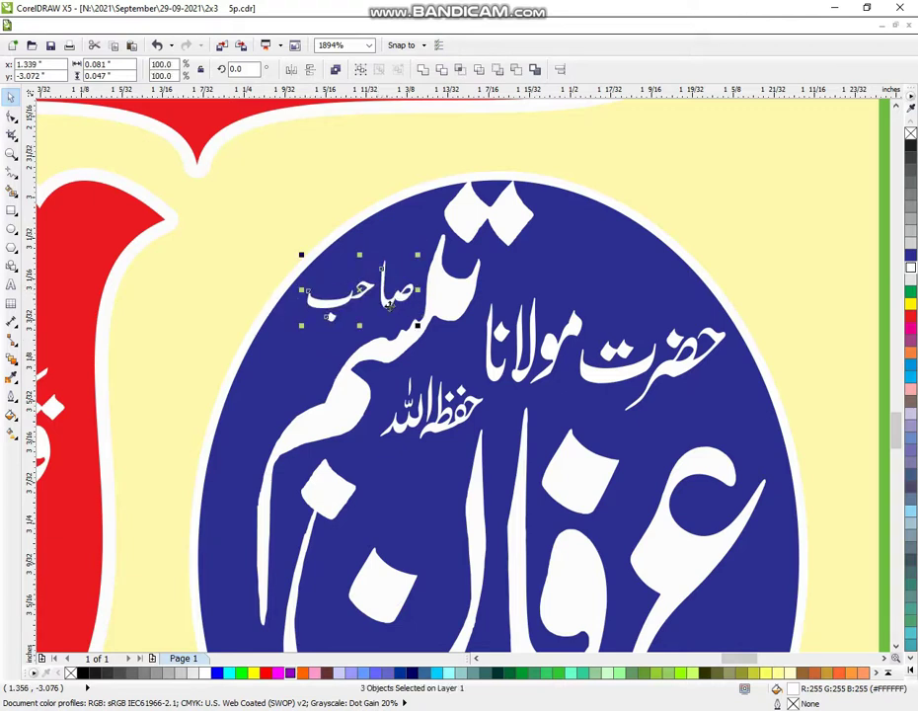
# Delete the leftover pieces right of the poster and the spare Urdu text block on its left
pyautogui.click(11, 154)
pyautogui.scroll(-5, 482, 341)
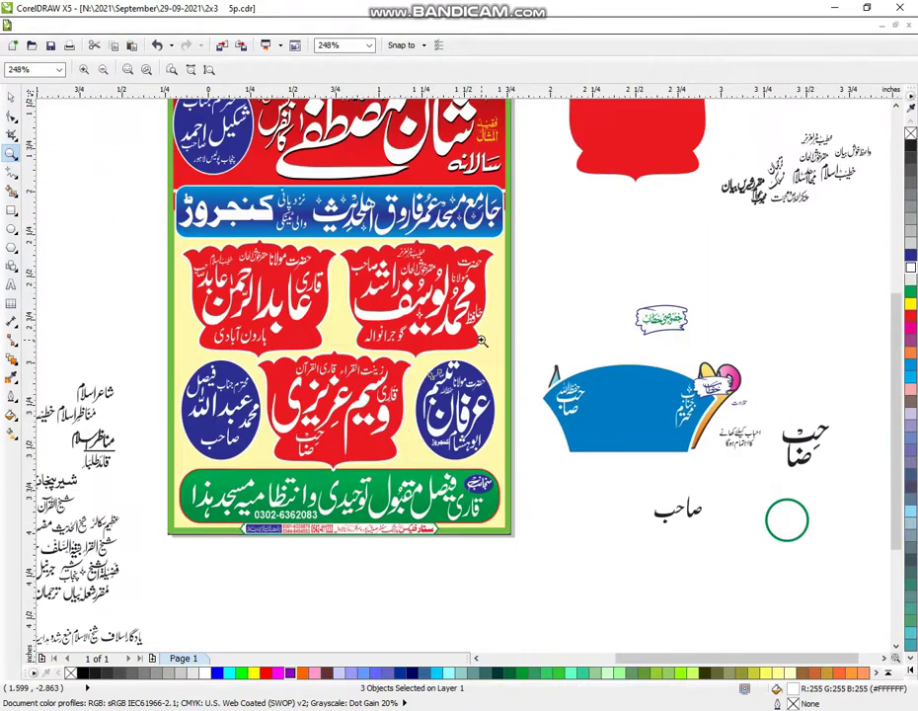
pyautogui.scroll(-1, 482, 341)
pyautogui.scroll(1, 375, 334)
pyautogui.scroll(-2, 375, 334)
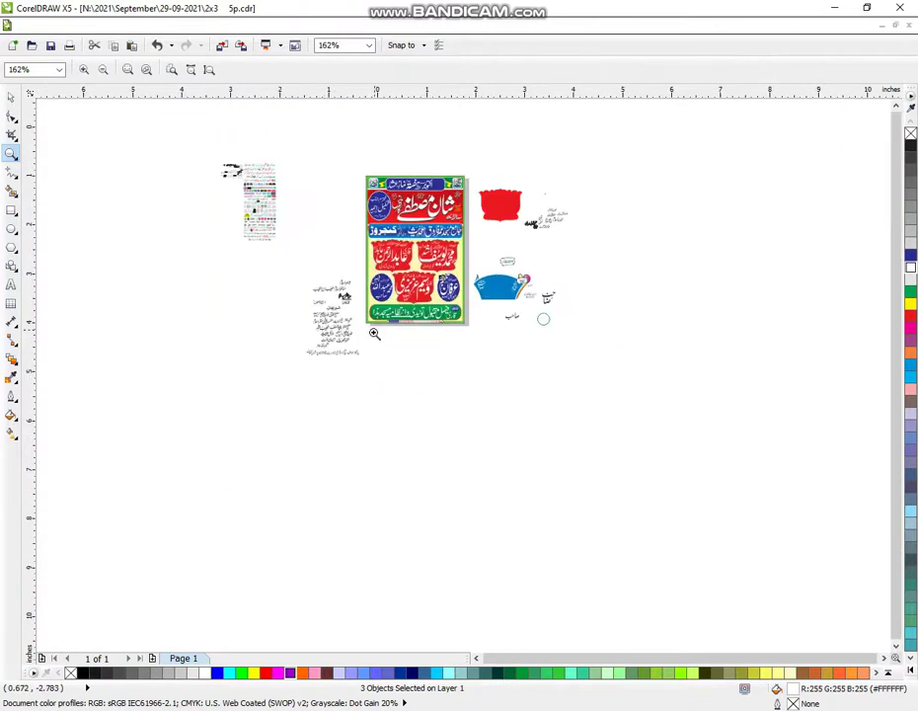
pyautogui.scroll(1, 230, 259)
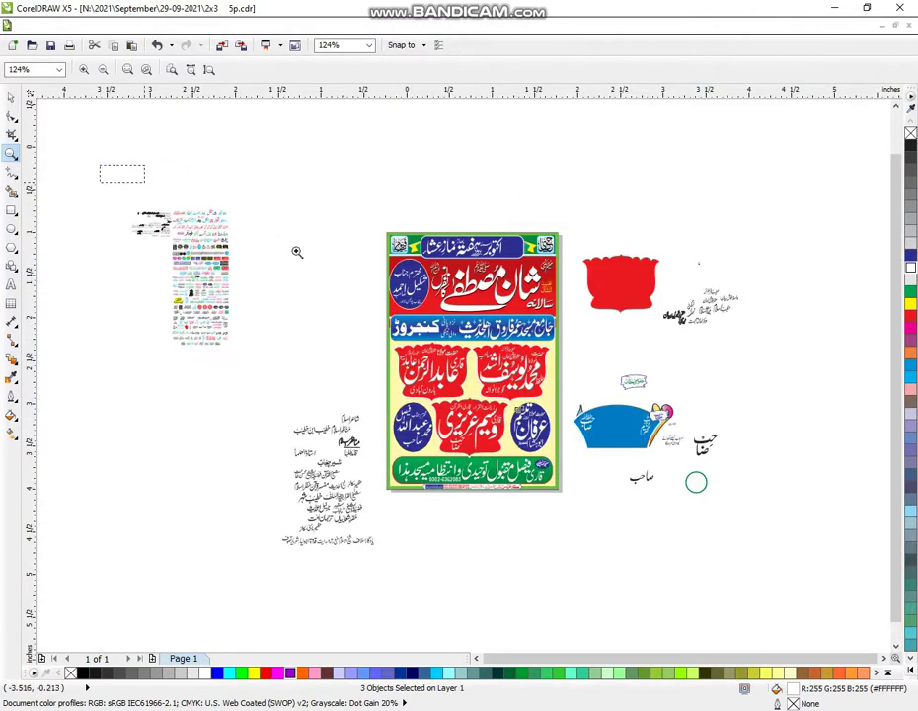
pyautogui.moveTo(296, 252); pyautogui.dragTo(793, 600)
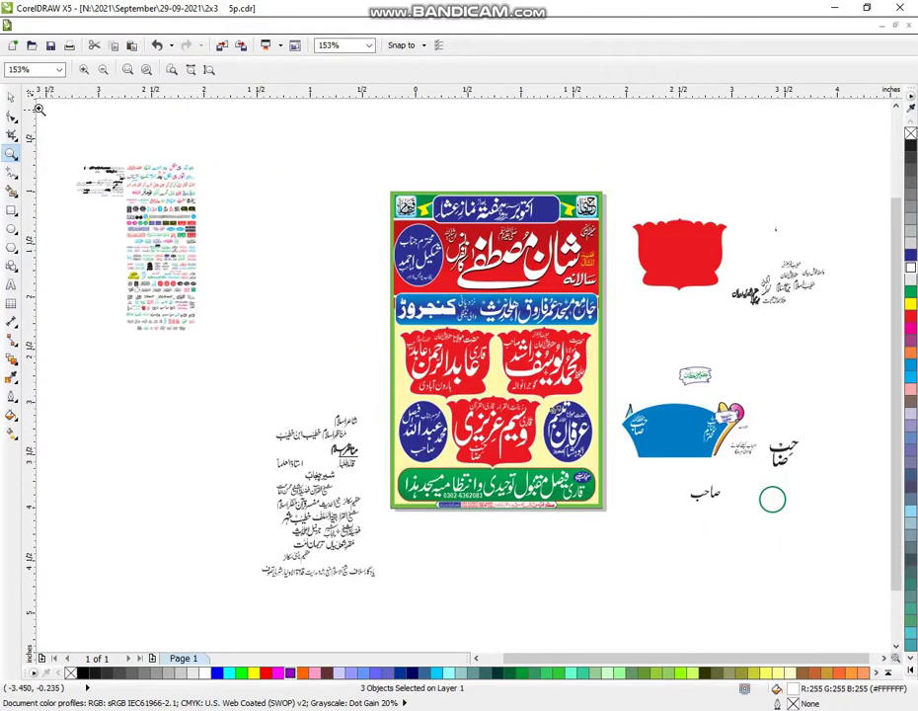
pyautogui.click(10, 96)
pyautogui.moveTo(867, 150); pyautogui.dragTo(618, 572)
pyautogui.press('Delete')
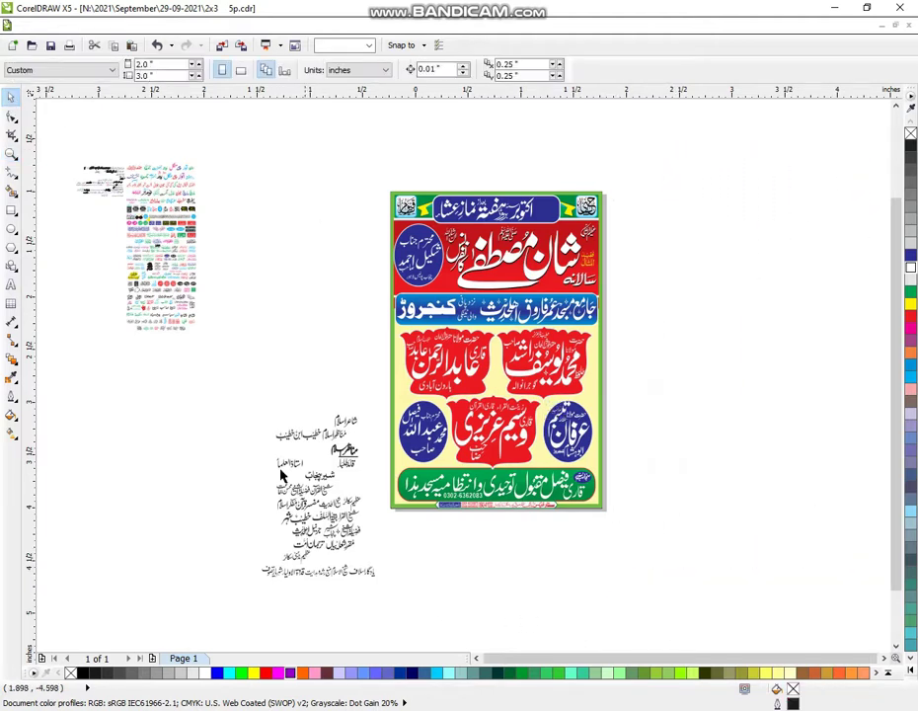
pyautogui.moveTo(232, 355); pyautogui.dragTo(389, 617)
pyautogui.press('Delete')
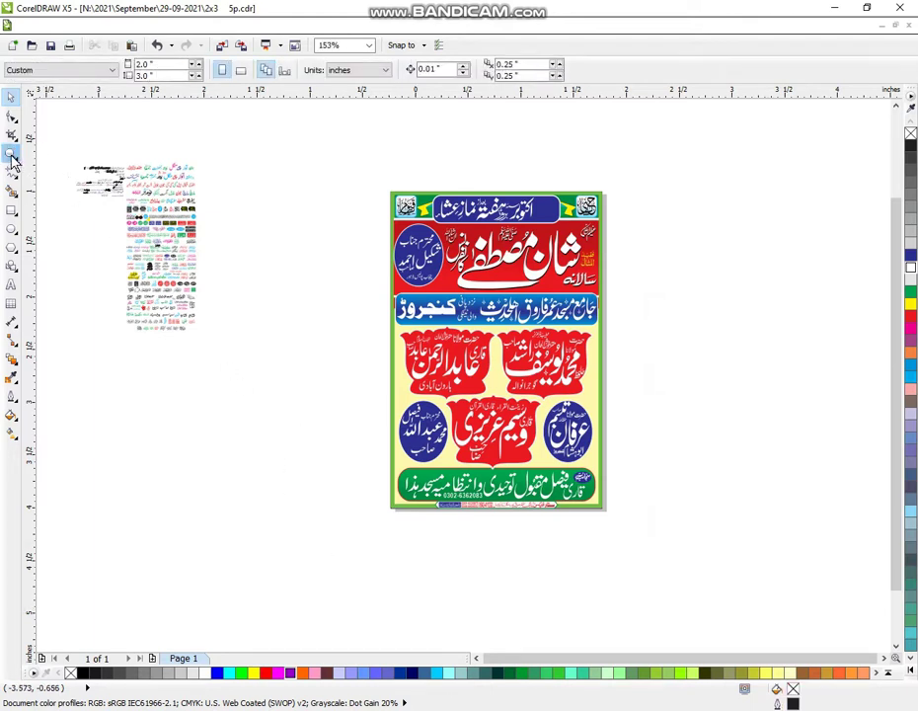
# Pull four calligraphy pieces (green title, dark piece, small piece, blue group) out of the collection sheet
pyautogui.moveTo(103, 158); pyautogui.dragTo(244, 254)
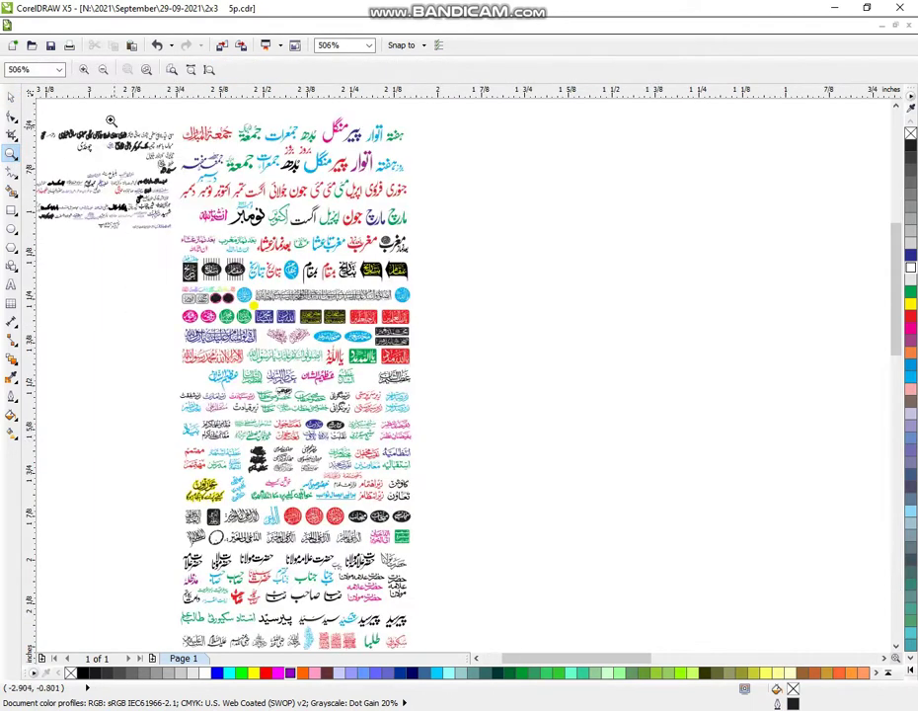
pyautogui.moveTo(111, 121); pyautogui.dragTo(696, 524)
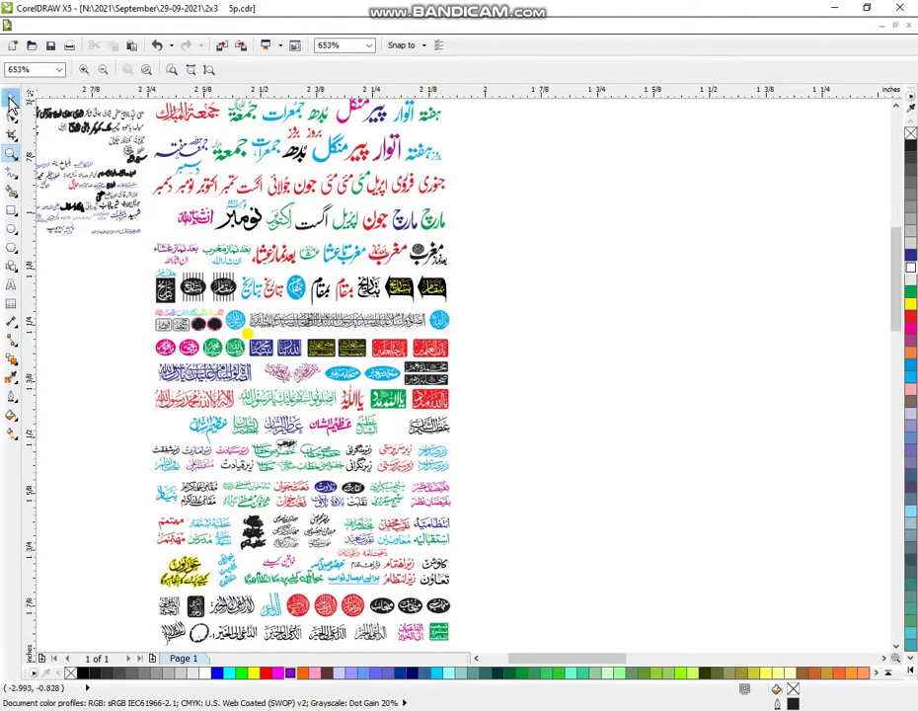
pyautogui.click(9, 100)
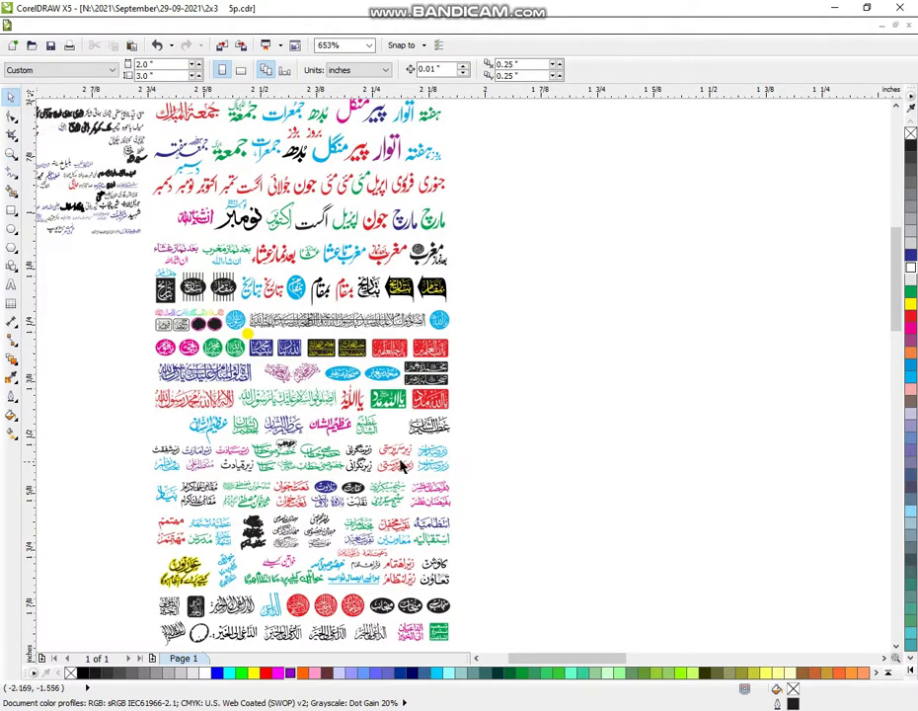
pyautogui.moveTo(331, 468); pyautogui.dragTo(594, 405)
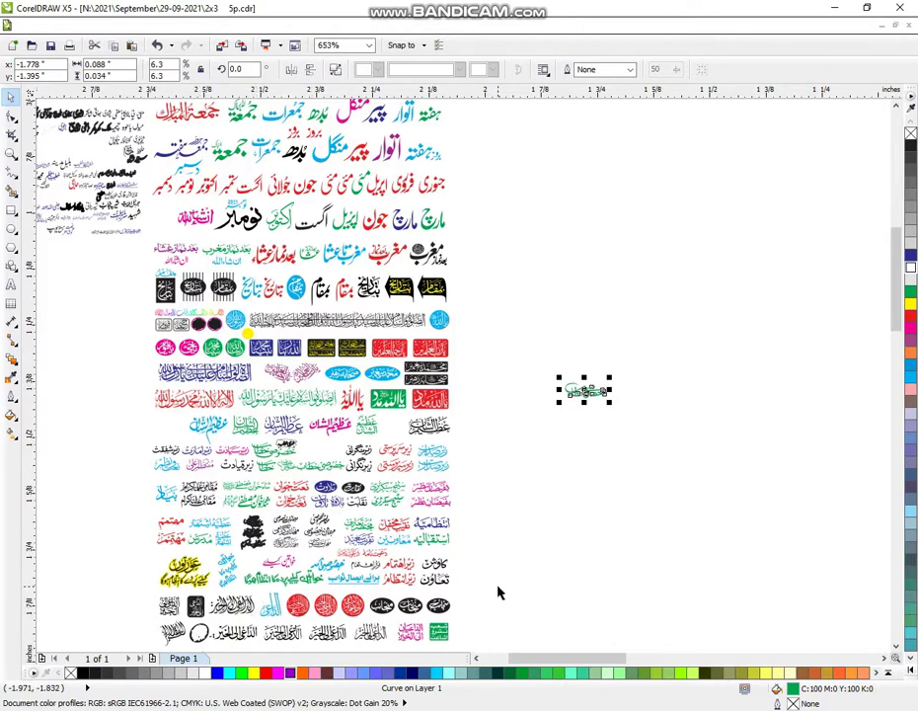
pyautogui.click(233, 380)
pyautogui.moveTo(233, 380); pyautogui.dragTo(603, 415)
pyautogui.click(286, 486)
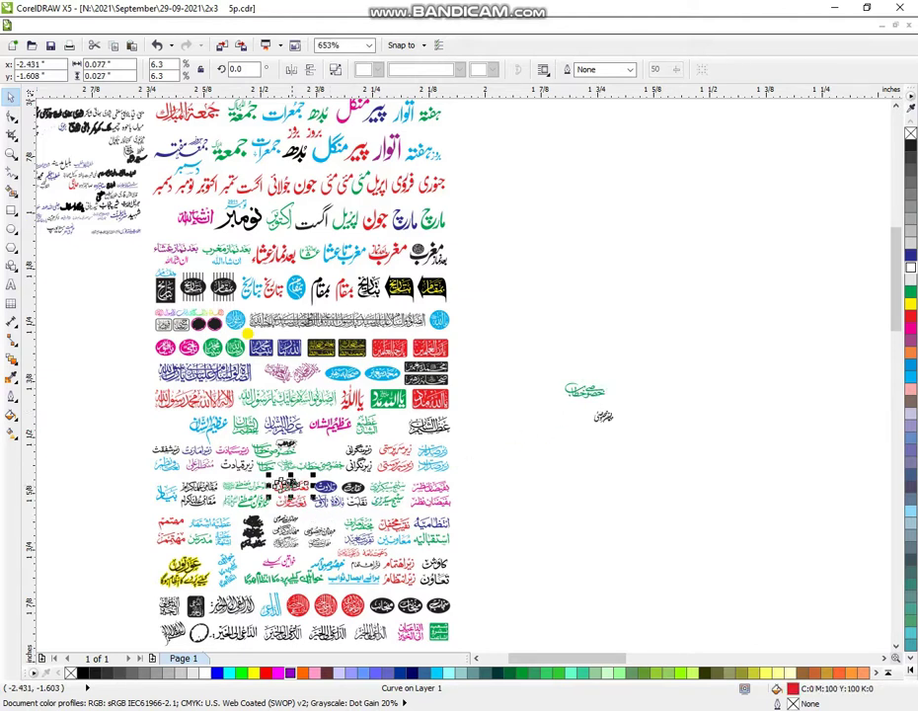
pyautogui.moveTo(430, 456); pyautogui.dragTo(630, 452)
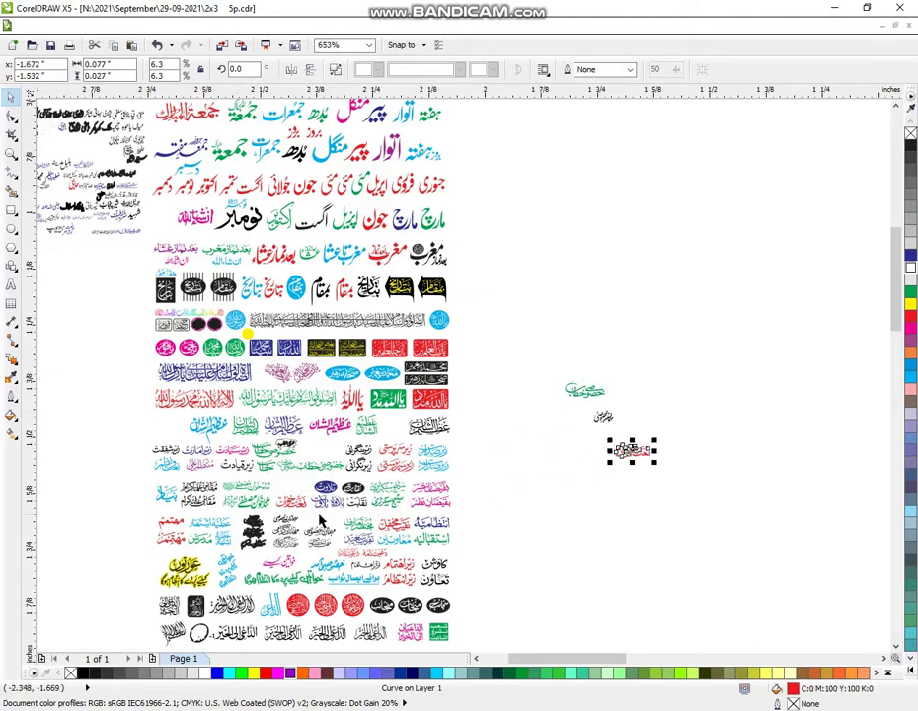
pyautogui.click(237, 357)
pyautogui.moveTo(237, 358); pyautogui.dragTo(590, 451)
pyautogui.click(512, 506)
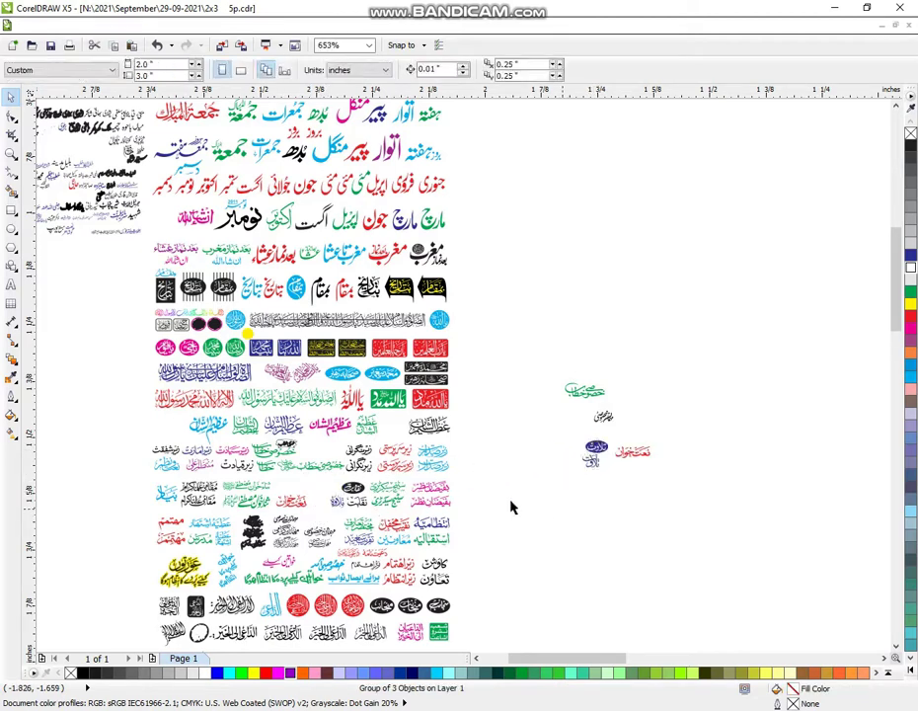
# Enlarge the four pulled calligraphy pieces and set them beside the poster
pyautogui.click(11, 153)
pyautogui.scroll(-5, 597, 444)
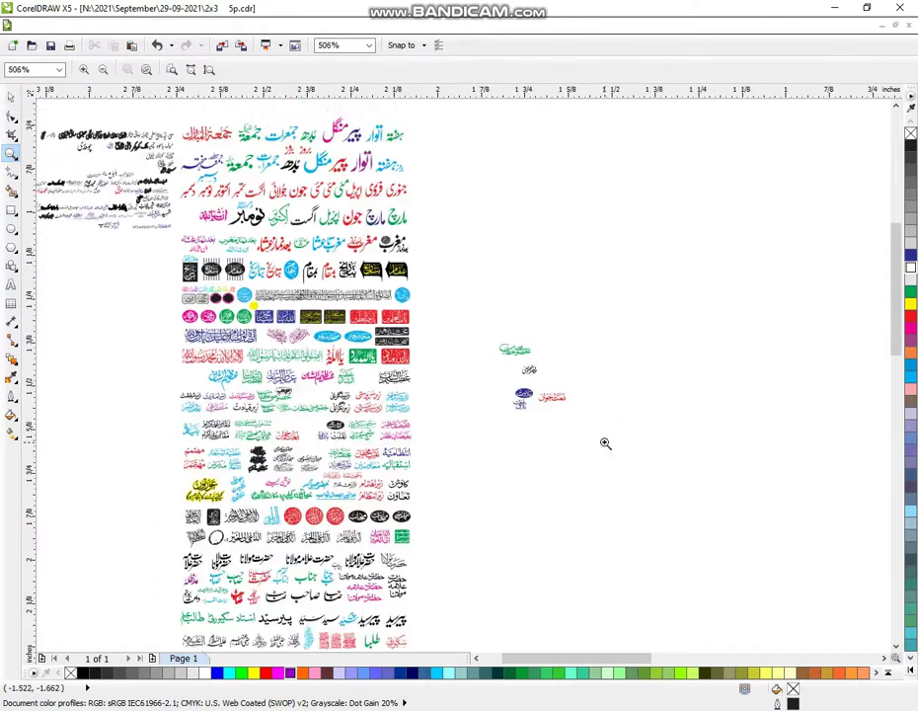
pyautogui.moveTo(185, 170); pyautogui.dragTo(654, 549)
pyautogui.click(11, 95)
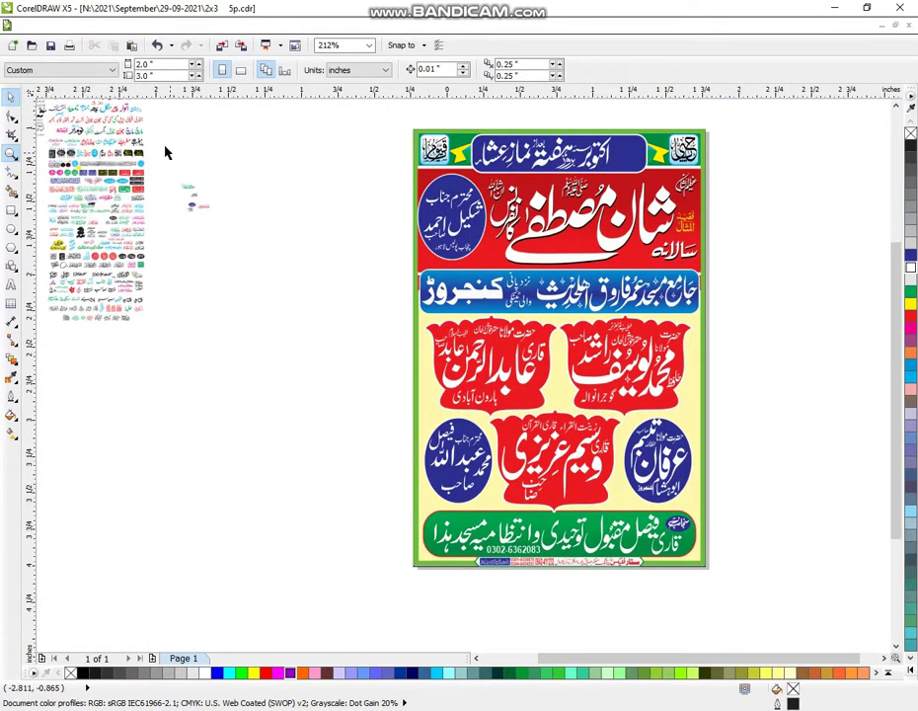
pyautogui.moveTo(168, 162); pyautogui.dragTo(246, 154)
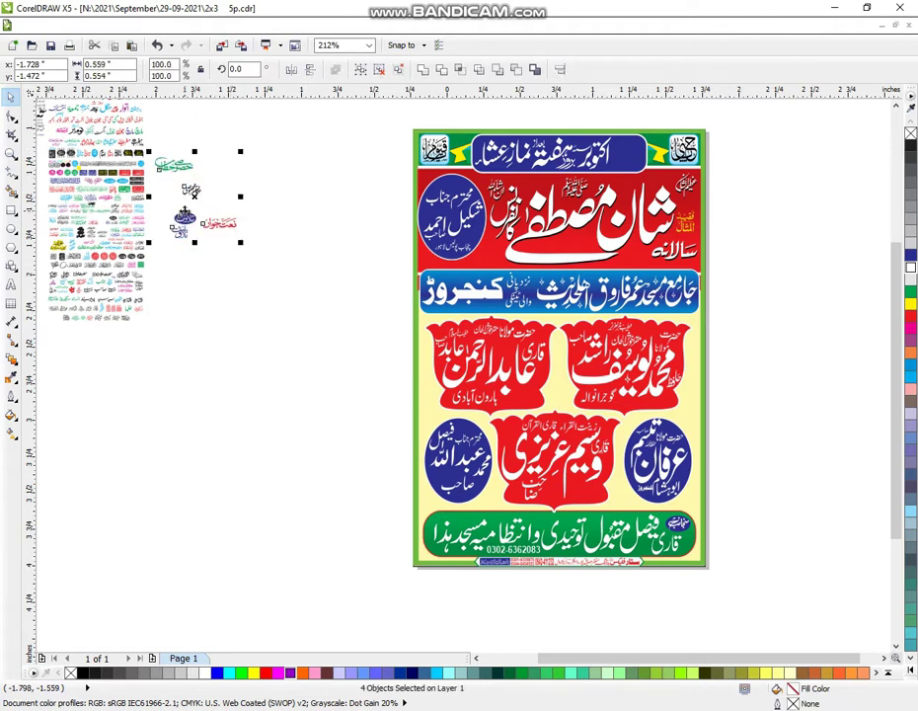
pyautogui.moveTo(174, 215); pyautogui.dragTo(333, 438)
pyautogui.click(303, 505)
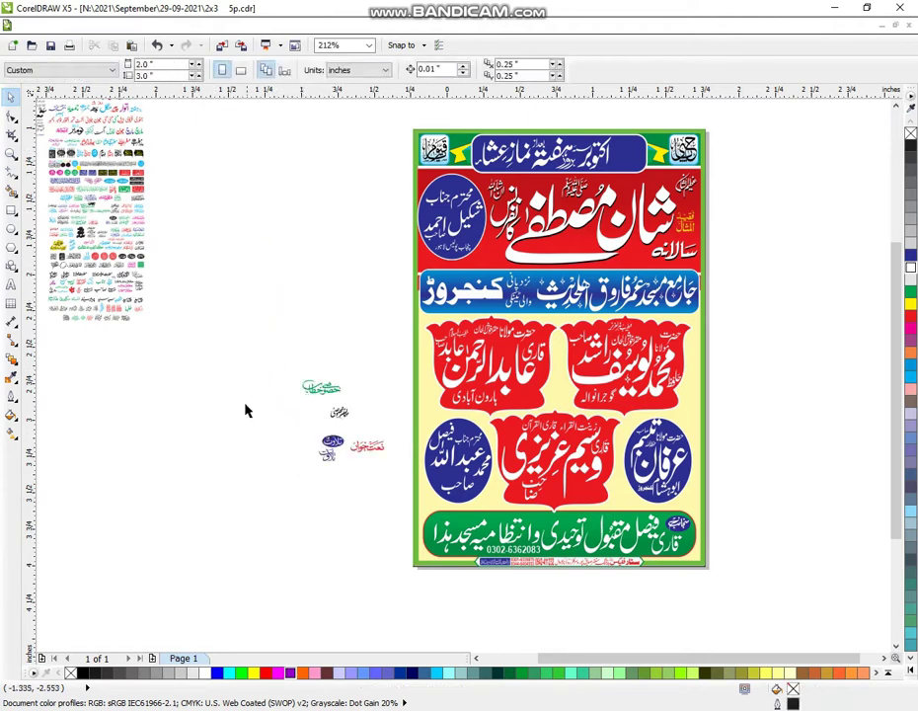
# Ungroup the small calligraphy group with the blue oval (Ctrl+U) and select its inner curve
pyautogui.click(331, 457)
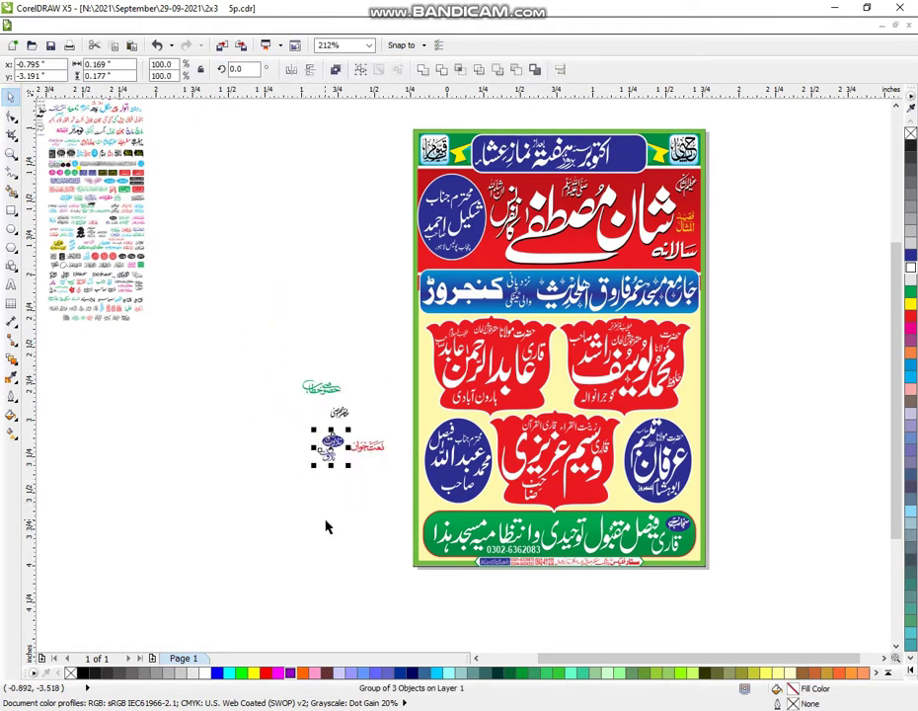
pyautogui.hotkey('ctrl', 'u')
pyautogui.click(343, 478)
# Delete the curve inside the blue oval and the blue oval itself
pyautogui.press('Tab')
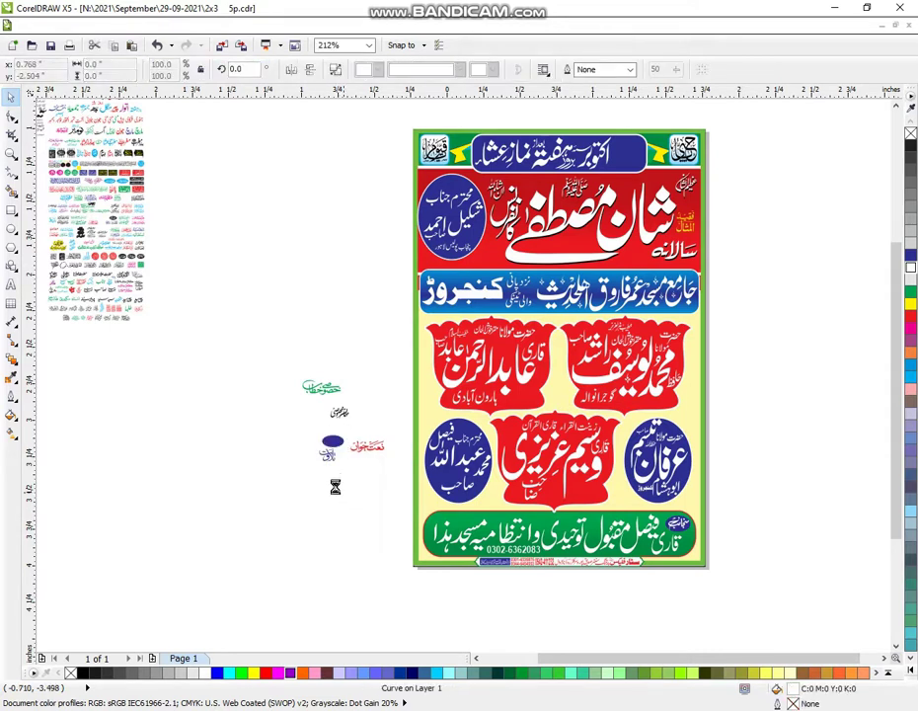
pyautogui.press('Delete')
pyautogui.press('Tab')
pyautogui.press('Delete')
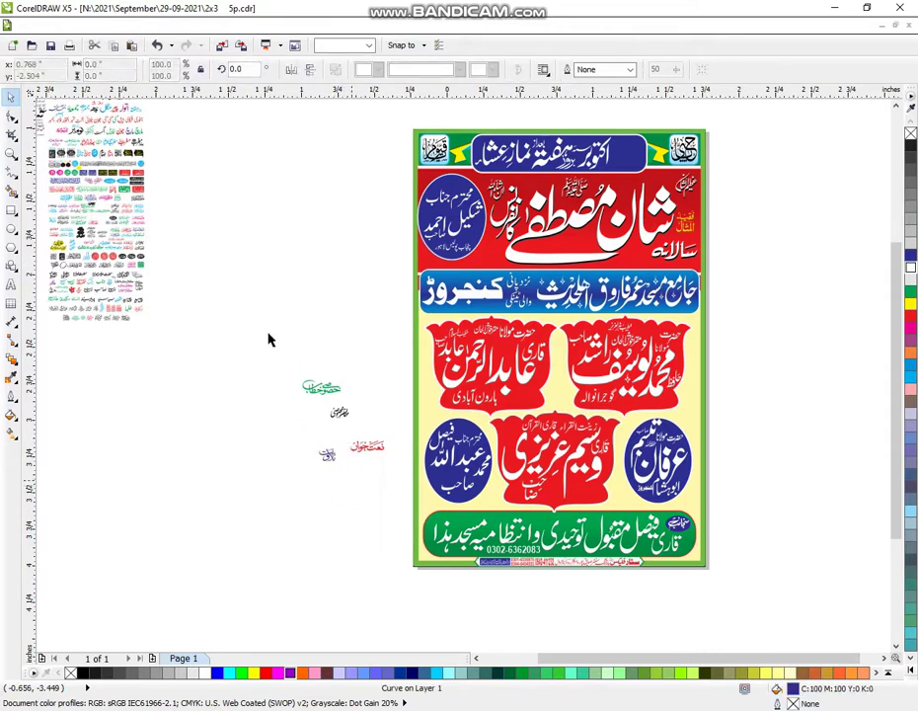
# Give the four calligraphy labels a 2.0 pt outline and colour the outline green
pyautogui.moveTo(271, 338); pyautogui.dragTo(402, 552)
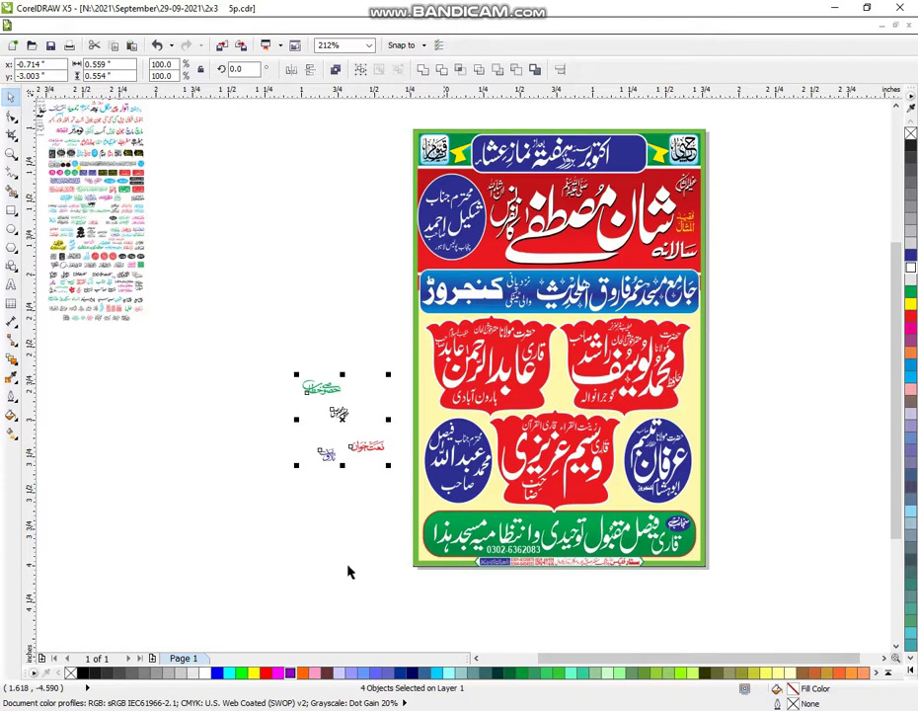
pyautogui.click(11, 396)
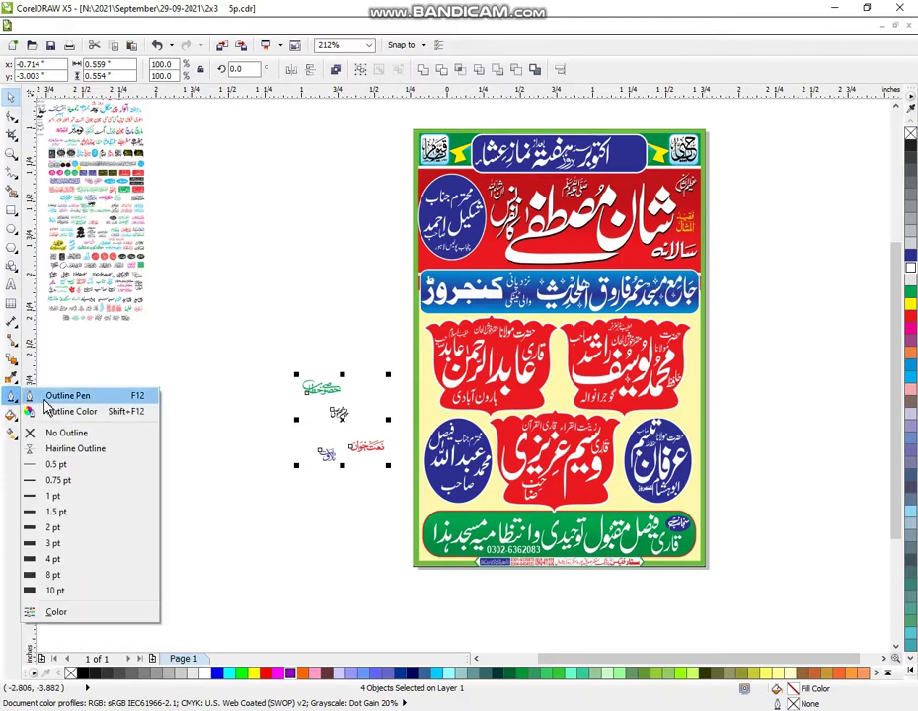
pyautogui.click(45, 406)
pyautogui.click(379, 283)
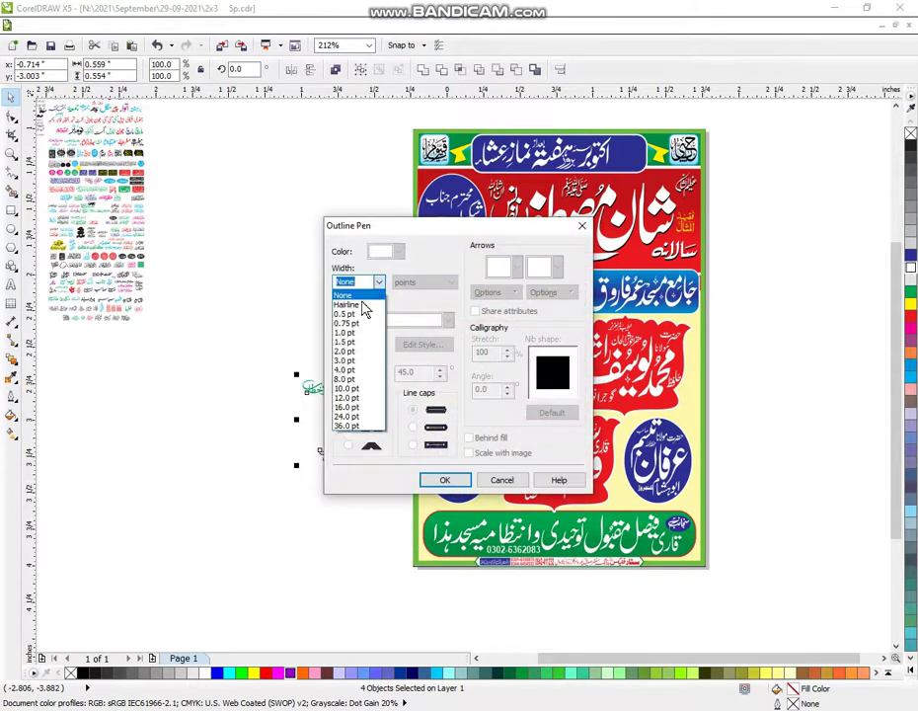
pyautogui.click(345, 351)
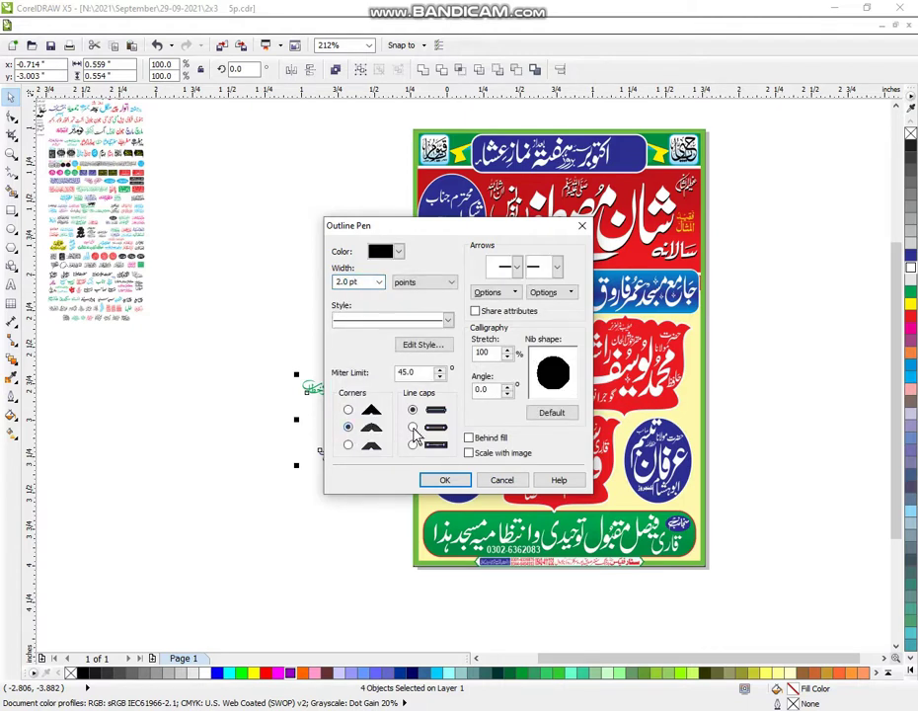
pyautogui.click(445, 479)
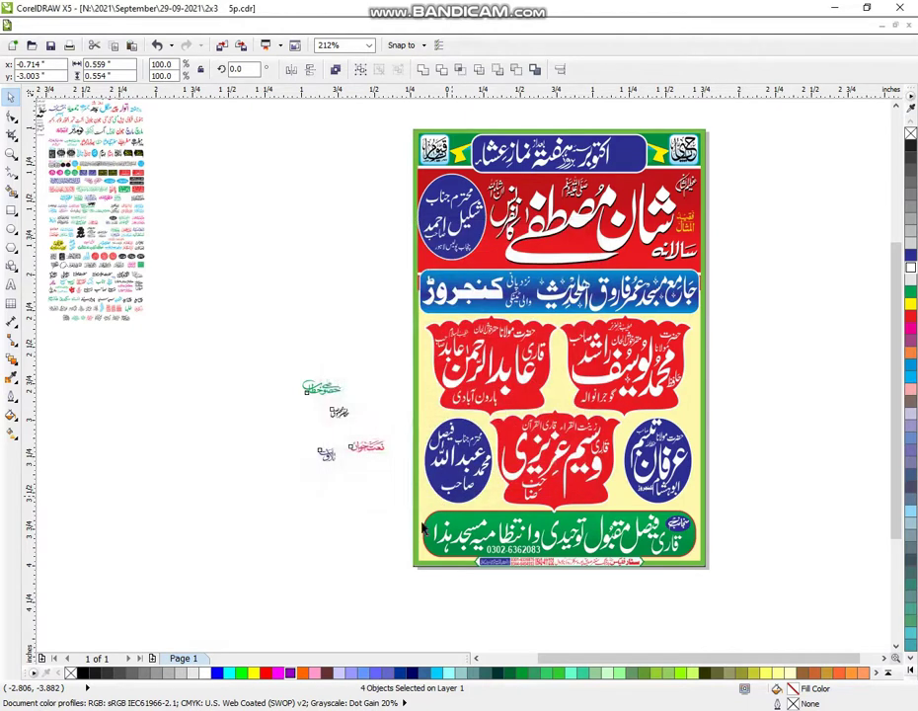
pyautogui.rightClick(909, 294)
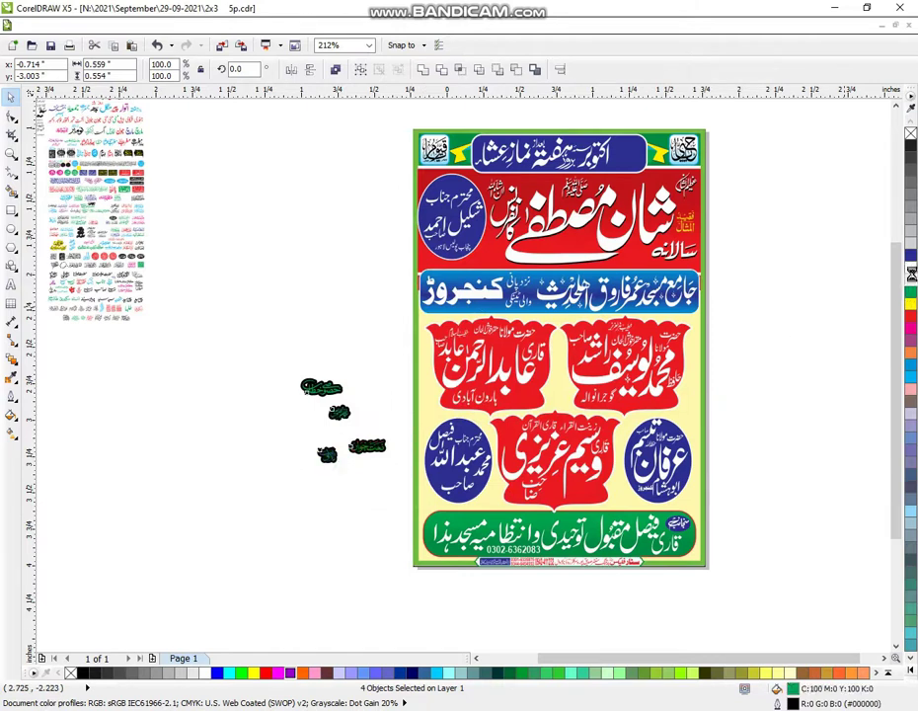
pyautogui.click(800, 291)
pyautogui.moveTo(250, 330); pyautogui.dragTo(391, 506)
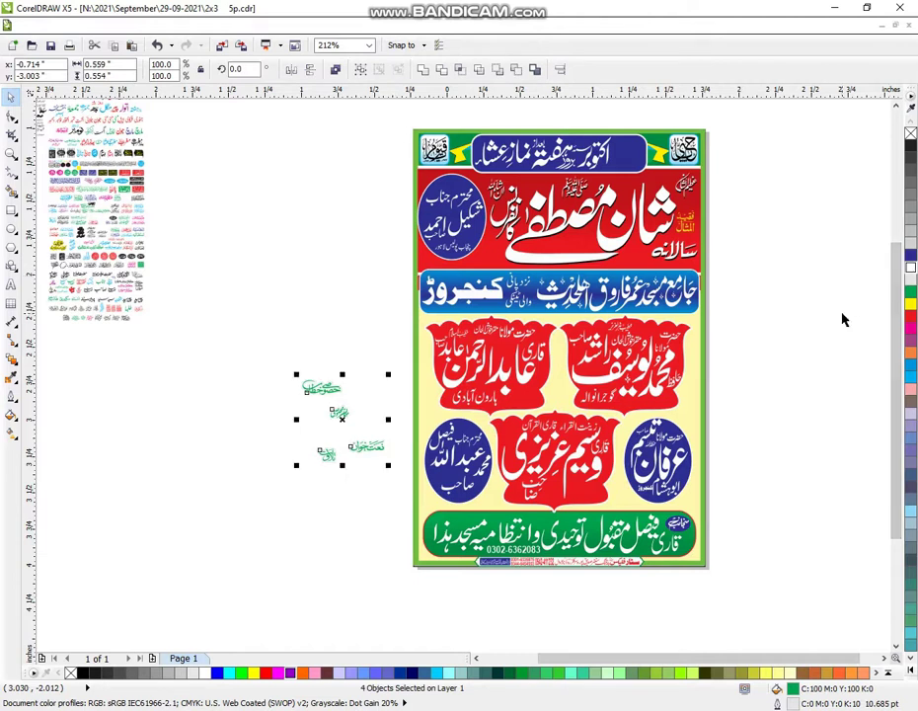
pyautogui.click(777, 322)
# Move one green label above the top speaker badges and enlarge another to about 150%
pyautogui.moveTo(324, 397); pyautogui.dragTo(558, 326)
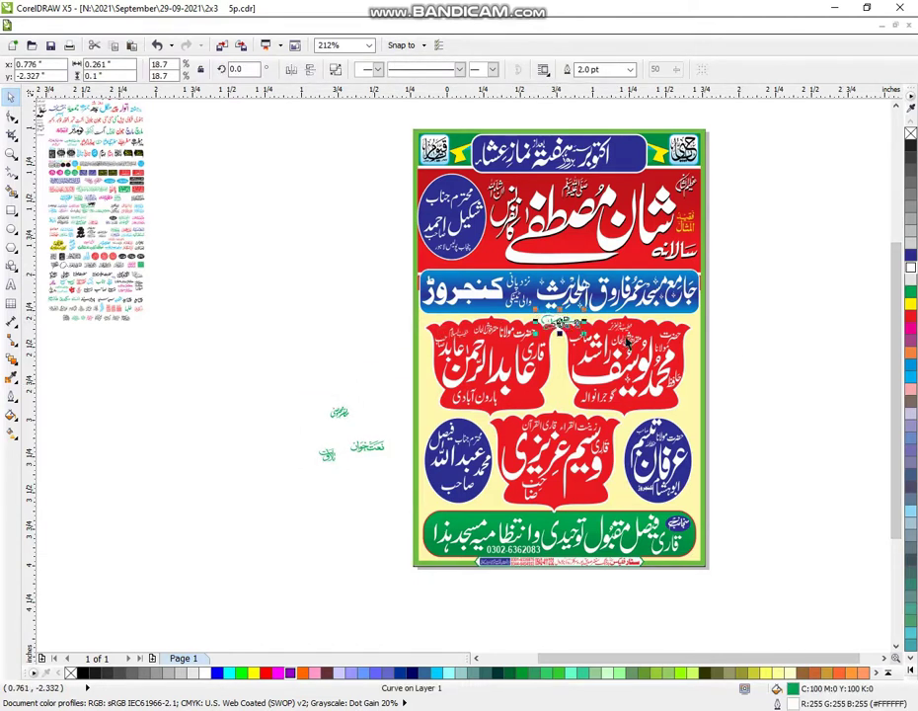
pyautogui.click(721, 348)
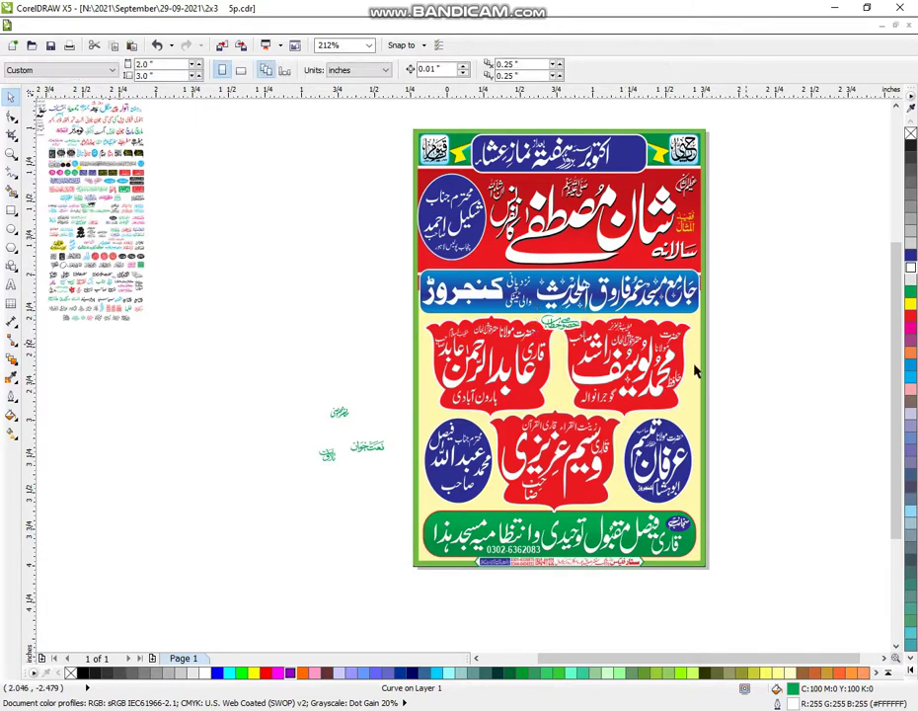
pyautogui.click(327, 454)
pyautogui.moveTo(339, 439); pyautogui.dragTo(559, 396)
pyautogui.click(788, 406)
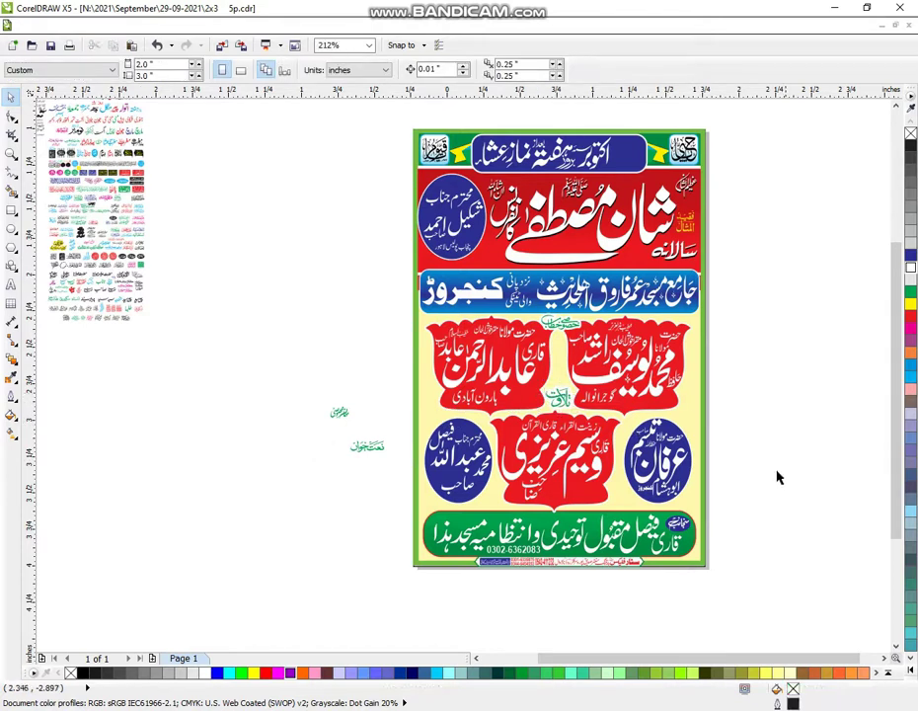
# Place another green label on the top-left circle badge and position the last label
pyautogui.moveTo(338, 409); pyautogui.dragTo(452, 171)
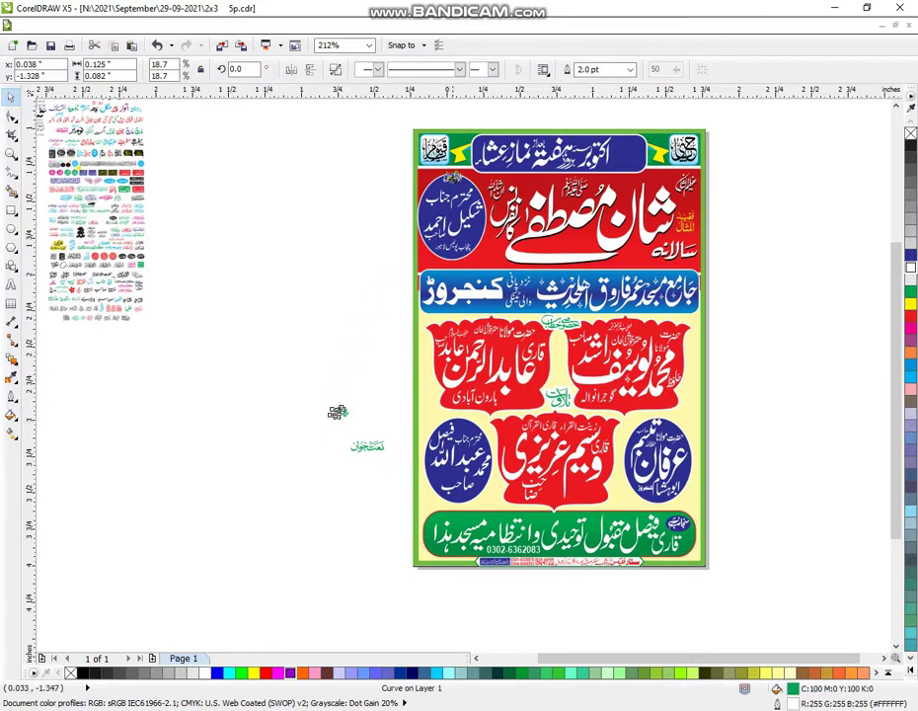
pyautogui.moveTo(338, 411); pyautogui.dragTo(451, 180)
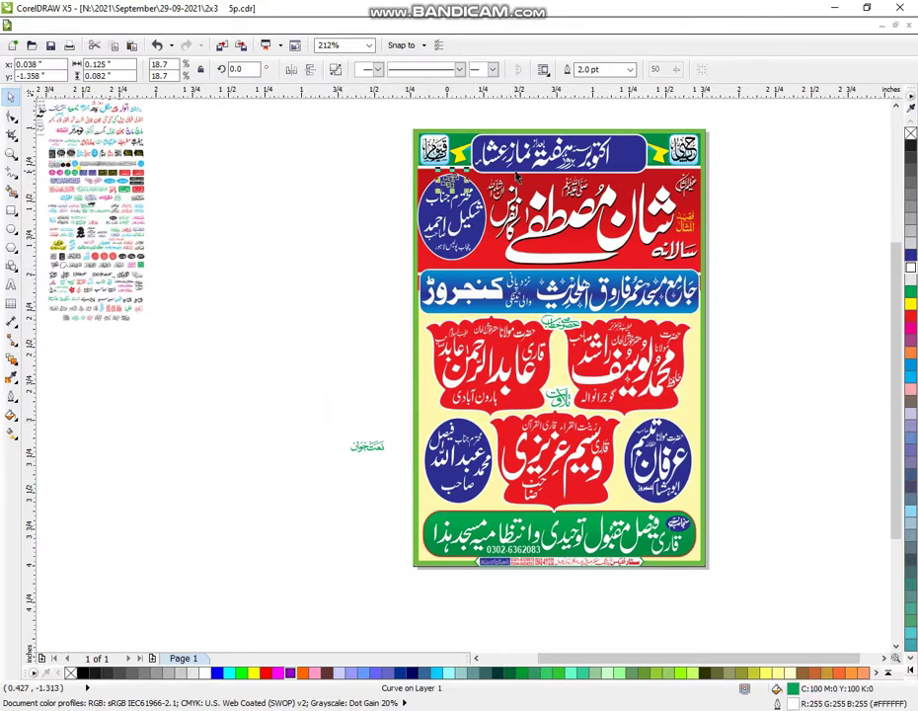
pyautogui.click(777, 285)
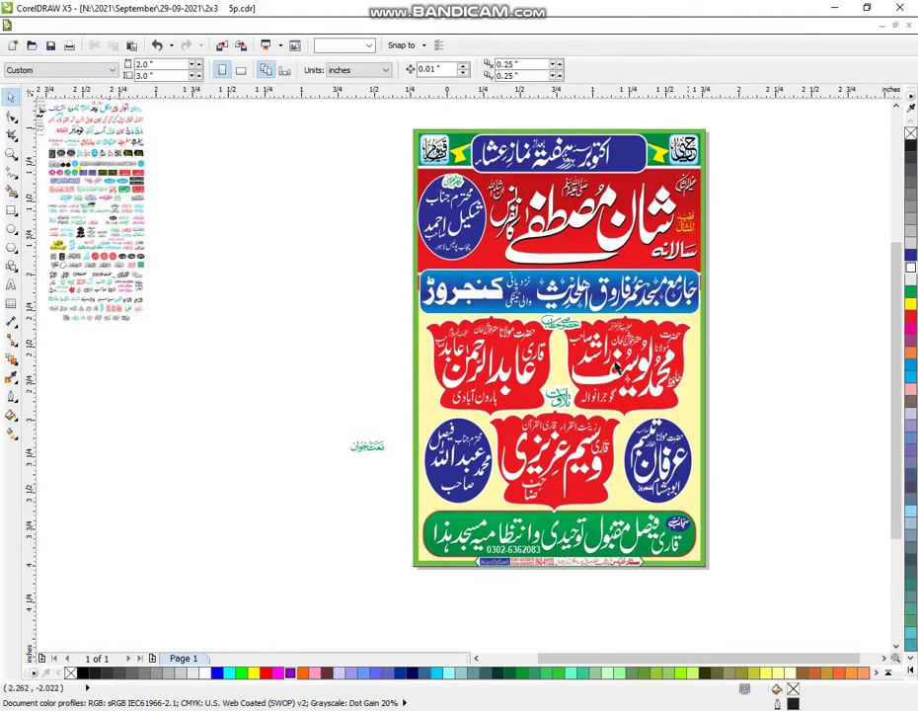
pyautogui.moveTo(295, 407); pyautogui.dragTo(474, 423)
pyautogui.click(368, 446)
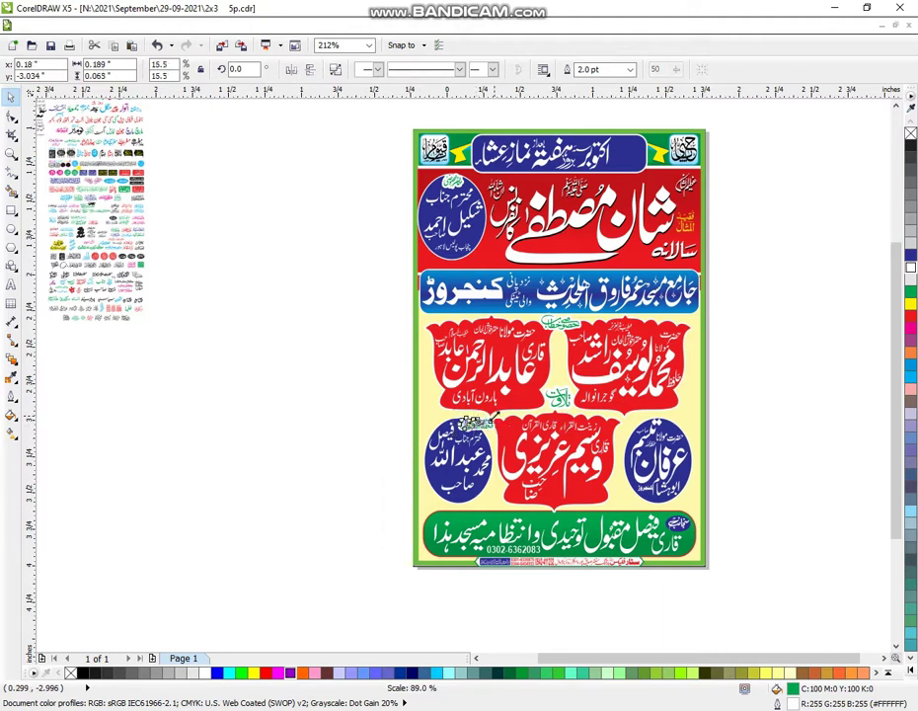
pyautogui.click(790, 422)
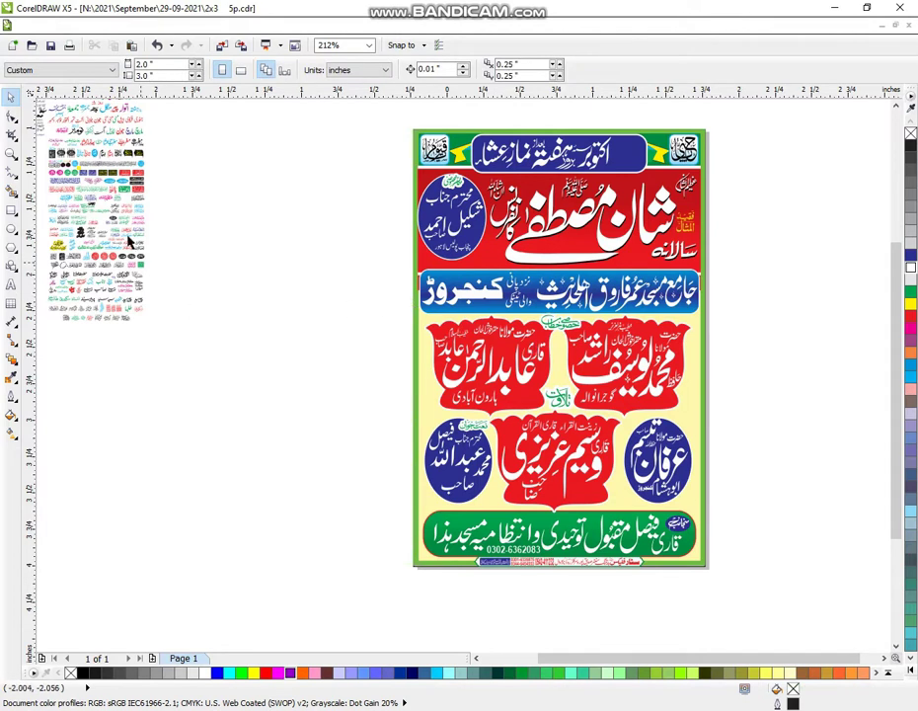
pyautogui.rightClick(733, 533)
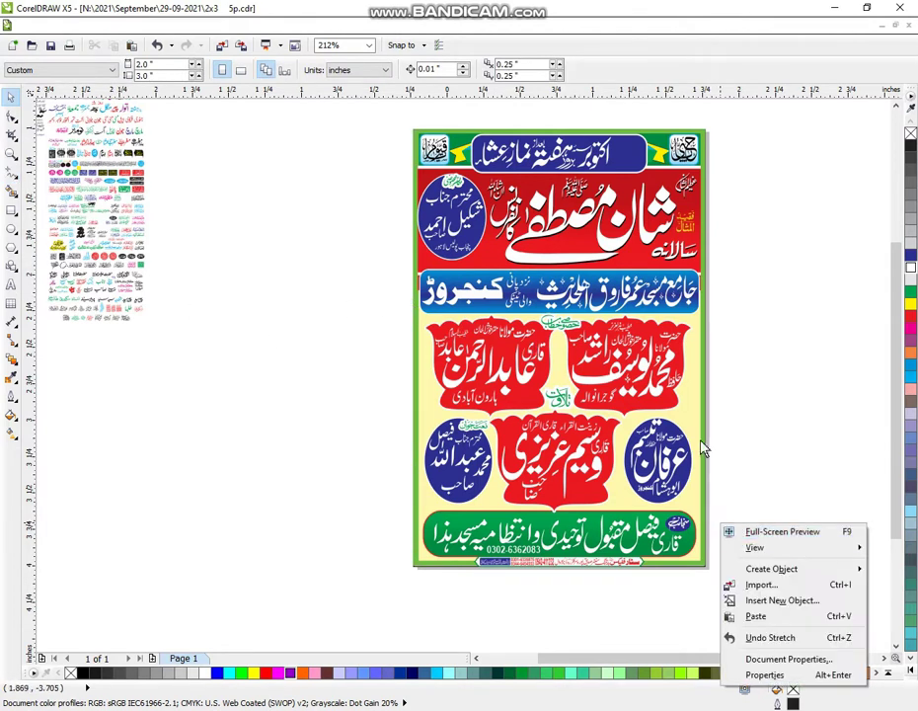
pyautogui.click(740, 432)
pyautogui.click(11, 153)
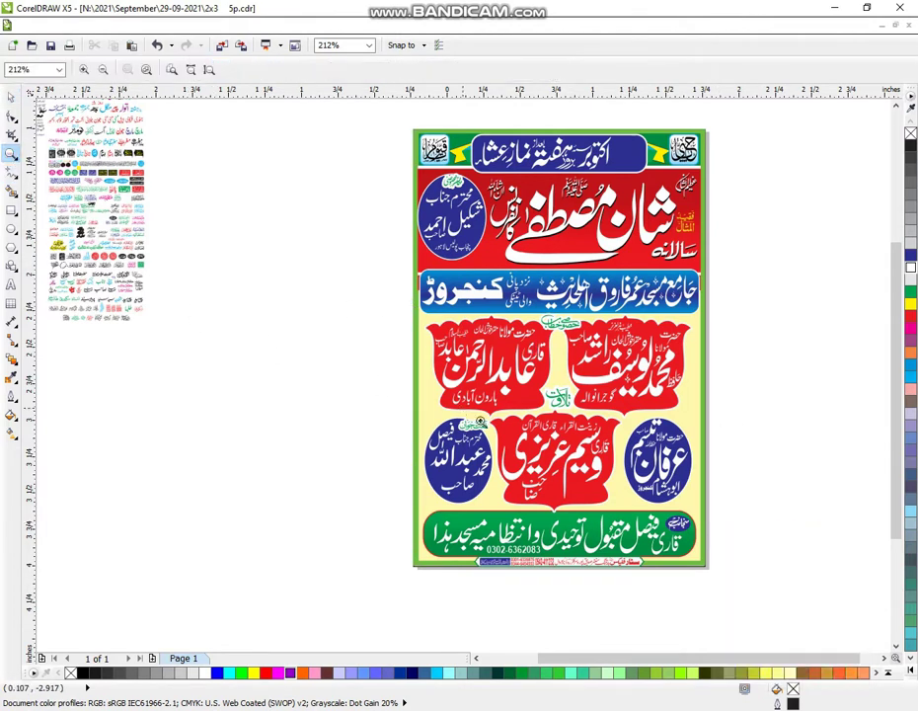
# Paste the Urdu note text line below the poster
pyautogui.rightClick(746, 536)
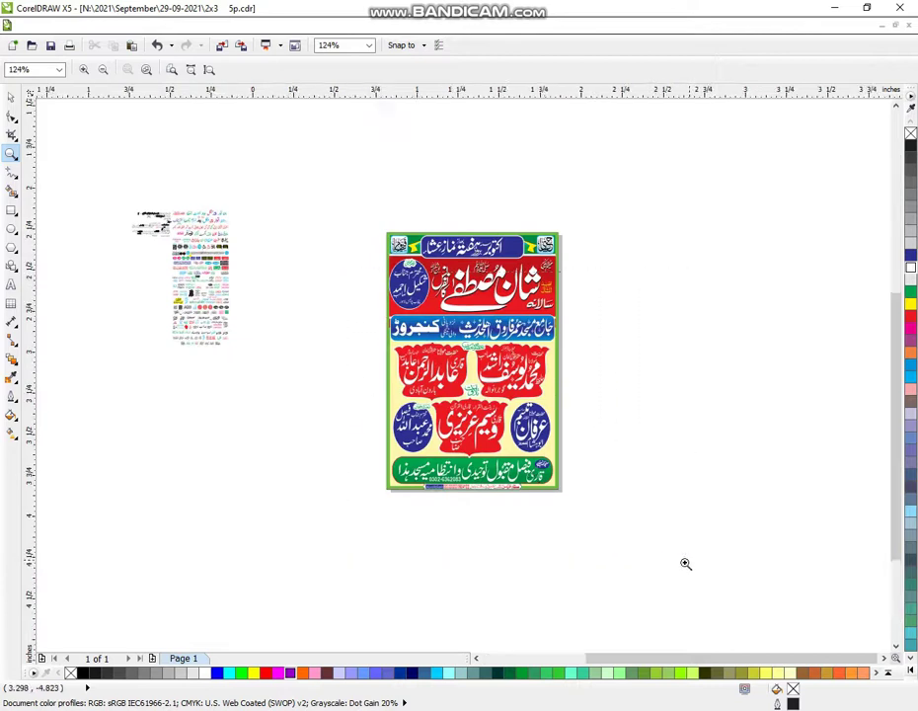
pyautogui.click(577, 460)
pyautogui.moveTo(395, 366); pyautogui.dragTo(676, 599)
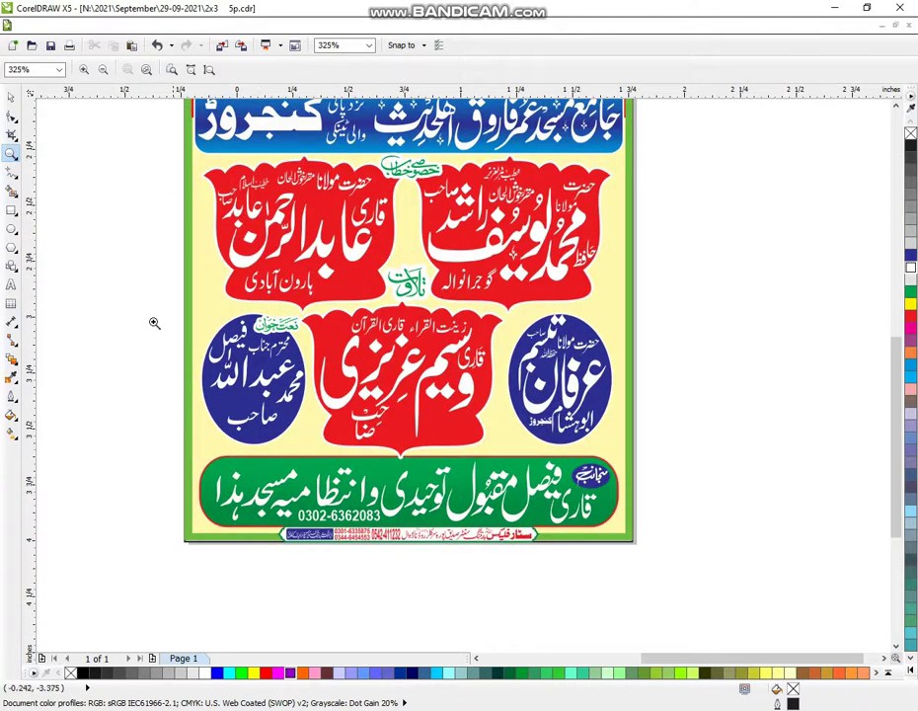
pyautogui.moveTo(87, 210); pyautogui.dragTo(716, 600)
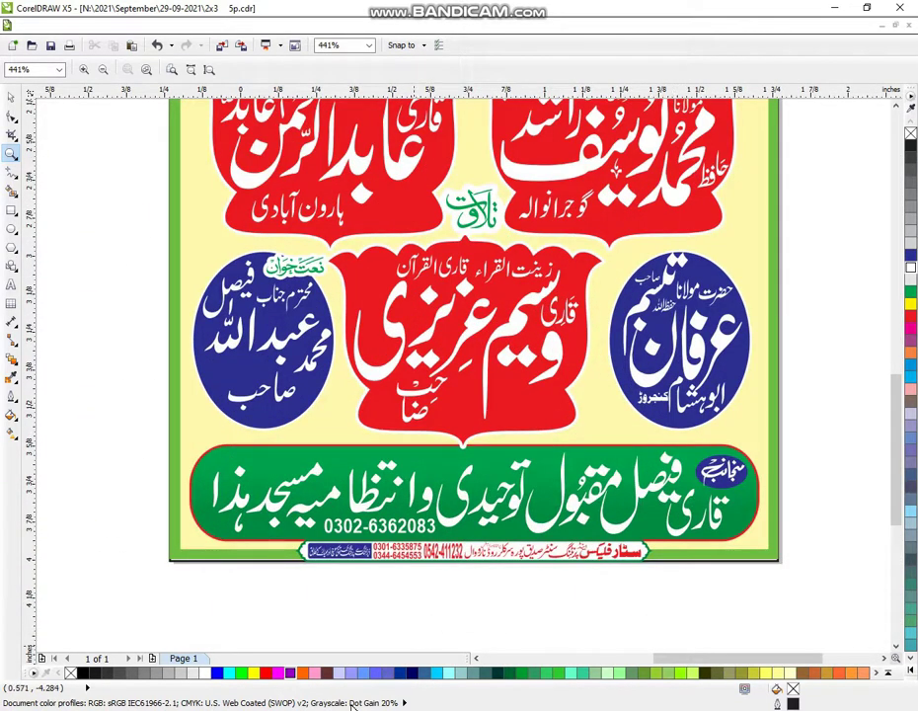
pyautogui.hotkey('alt', 'Tab')
pyautogui.hotkey('ctrl', 'v')
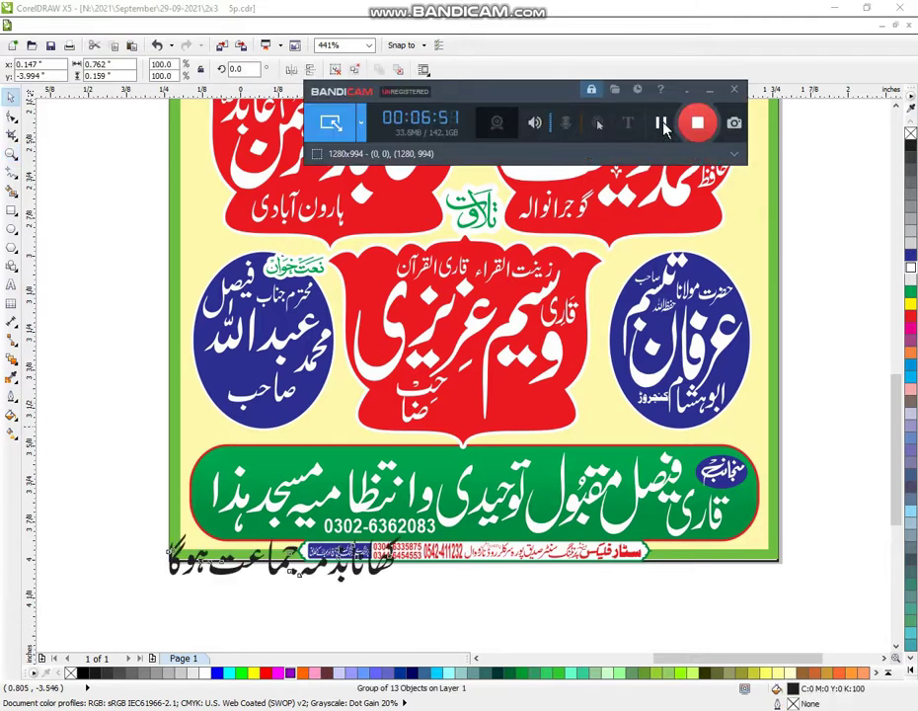
pyautogui.click(540, 608)
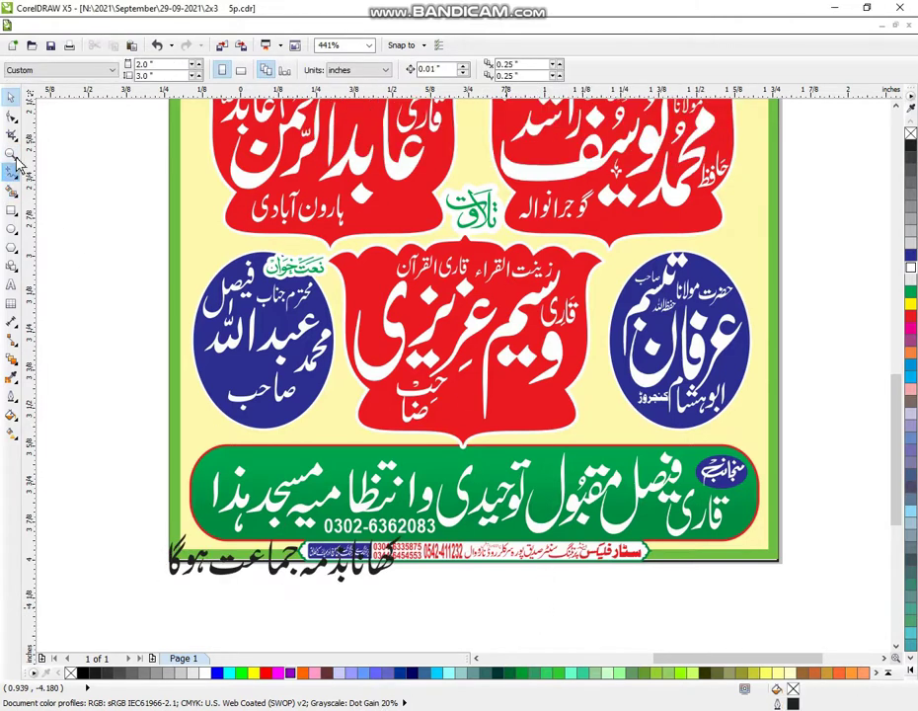
# Draw a white-filled oval beside the red centre badge
pyautogui.press('z')
pyautogui.scroll(-2, 343, 317)
pyautogui.moveTo(135, 250); pyautogui.dragTo(558, 553)
pyautogui.moveTo(85, 261); pyautogui.dragTo(758, 636)
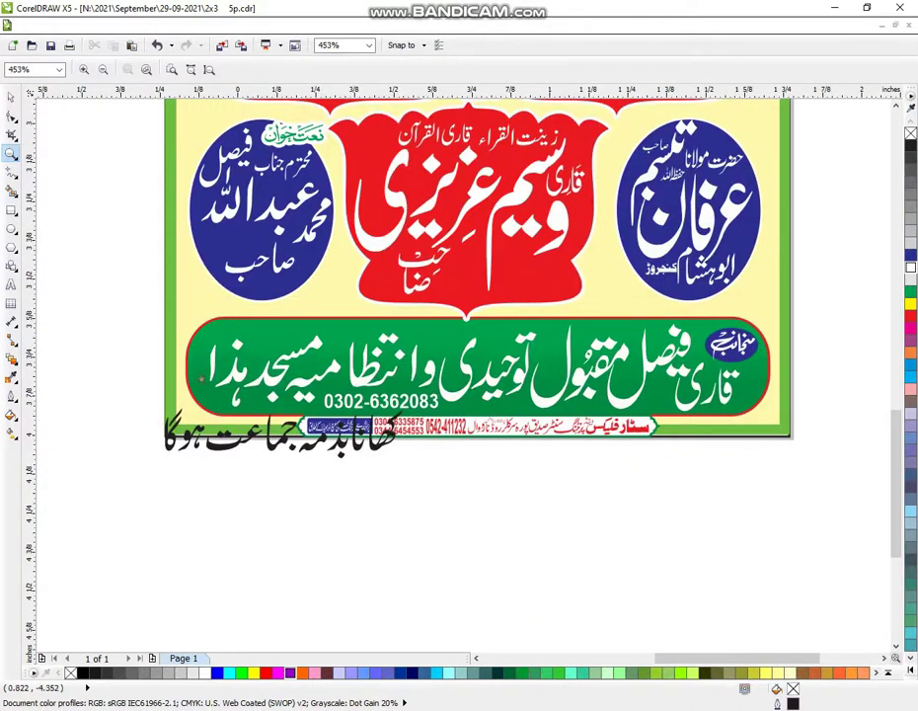
pyautogui.click(11, 228)
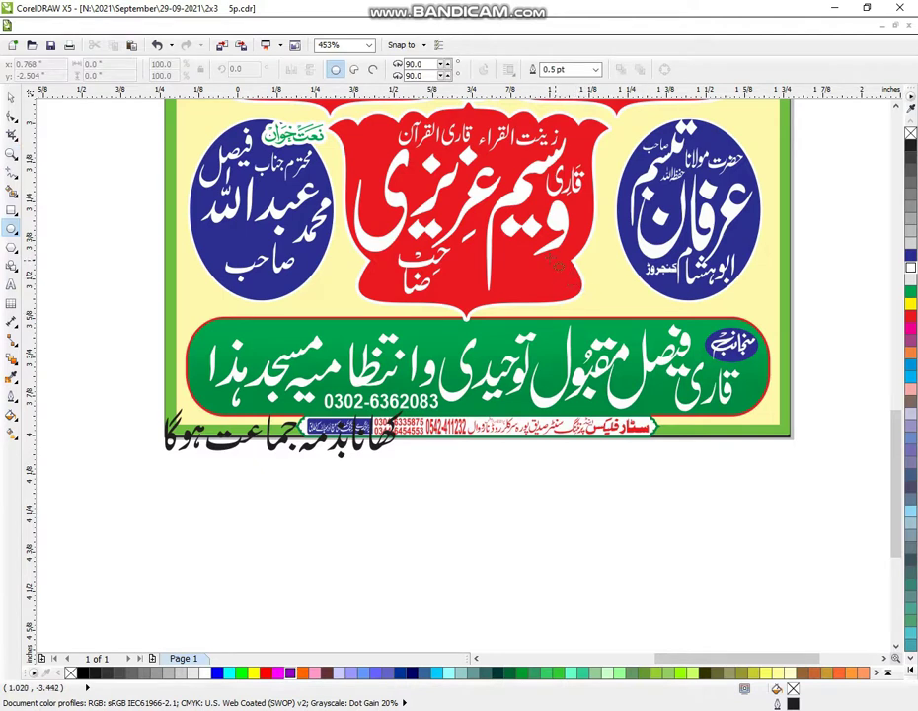
pyautogui.moveTo(546, 255)
pyautogui.mouseDown()
pyautogui.moveTo(638, 307)
pyautogui.moveTo(643, 321)
pyautogui.mouseUp()
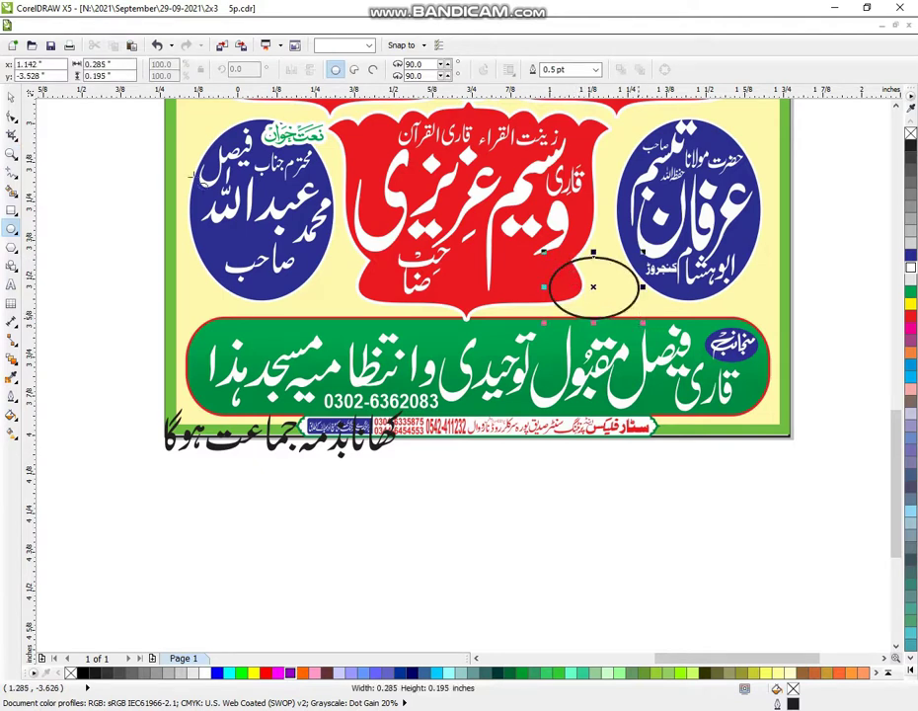
pyautogui.press('space')
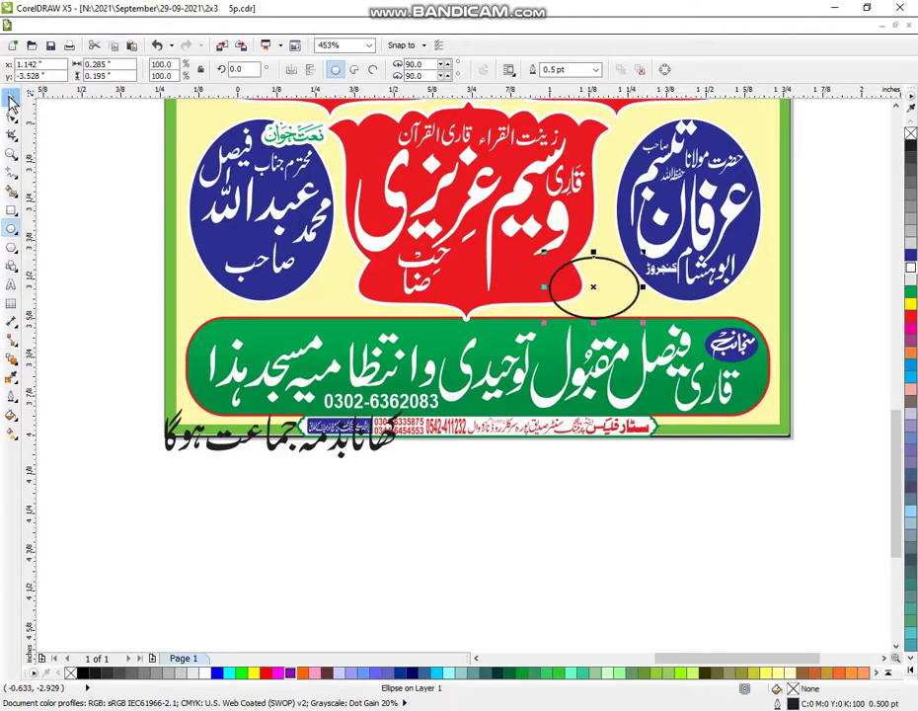
pyautogui.click(911, 244)
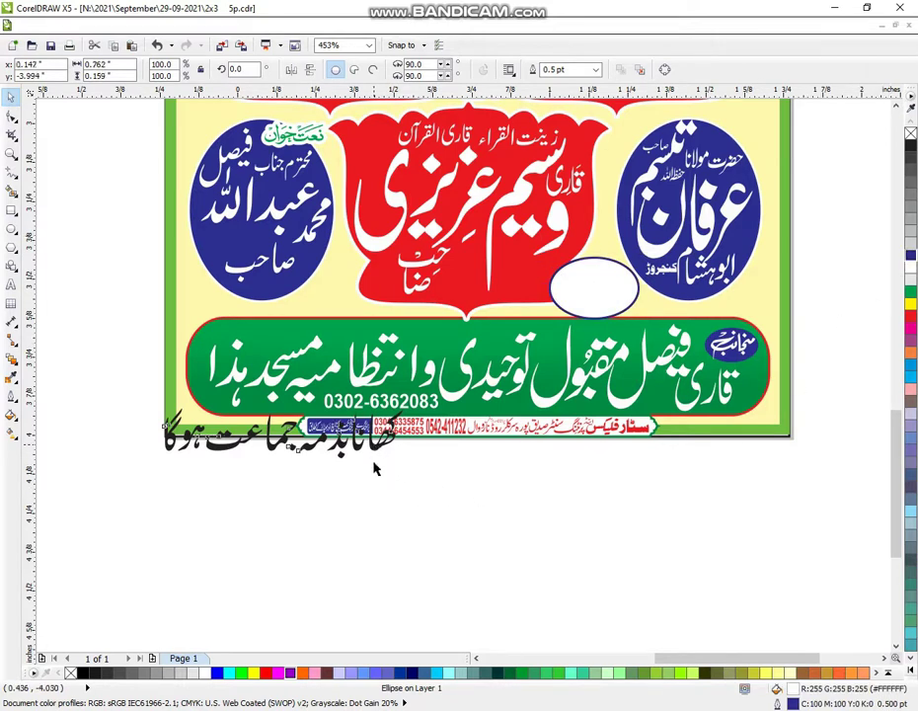
# Move the Urdu note below the banner and draw an oval beside it
pyautogui.moveTo(212, 427); pyautogui.dragTo(212, 496)
pyautogui.press('space')
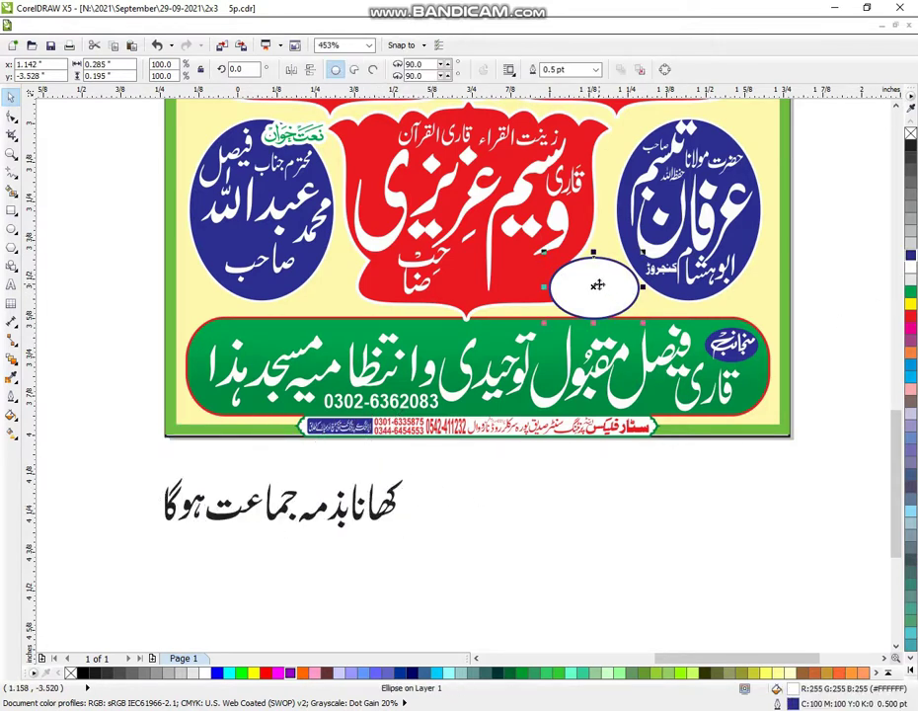
pyautogui.moveTo(471, 447); pyautogui.dragTo(595, 502)
pyautogui.moveTo(533, 475); pyautogui.dragTo(512, 521)
pyautogui.press('space')
pyautogui.click(429, 472)
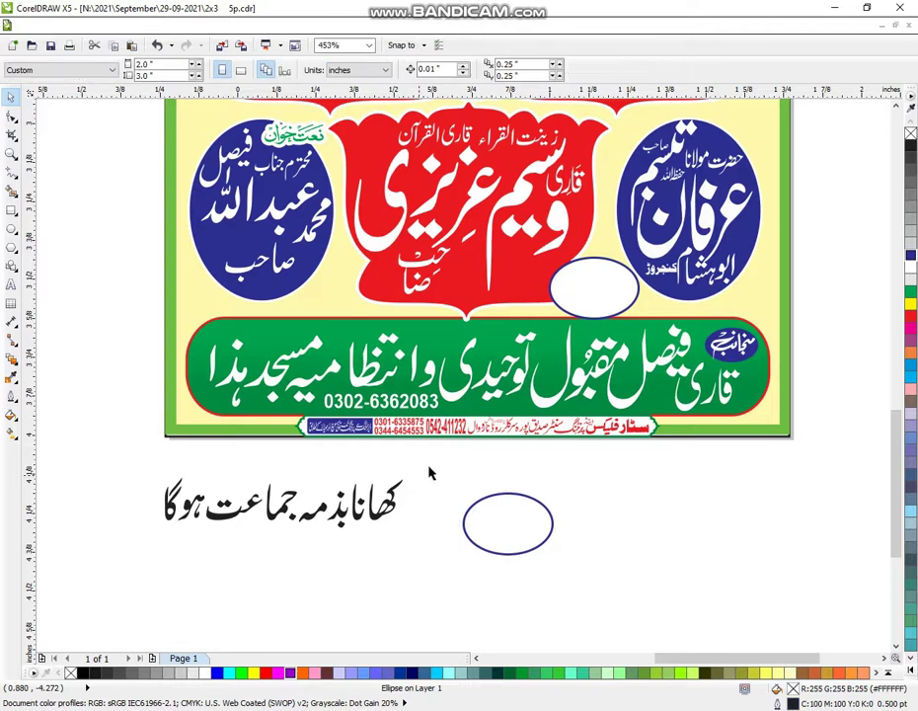
# Ungroup the Urdu note, split it into two stacked lines, and shrink them to fit the oval
pyautogui.moveTo(429, 476); pyautogui.dragTo(307, 537)
pyautogui.click(365, 528)
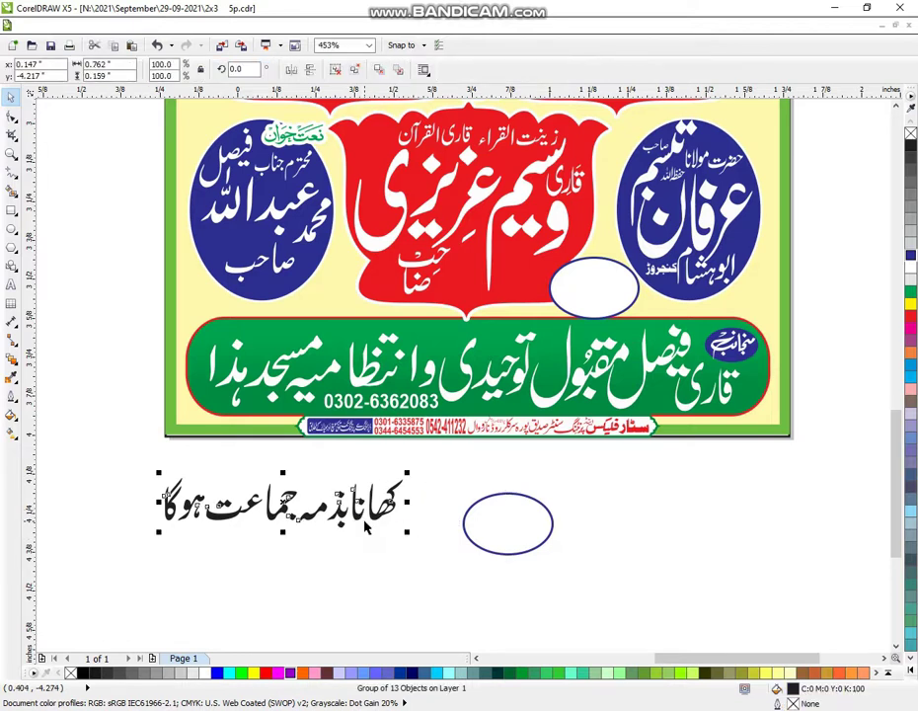
pyautogui.hotkey('ctrl', 'u')
pyautogui.moveTo(440, 456); pyautogui.dragTo(291, 555)
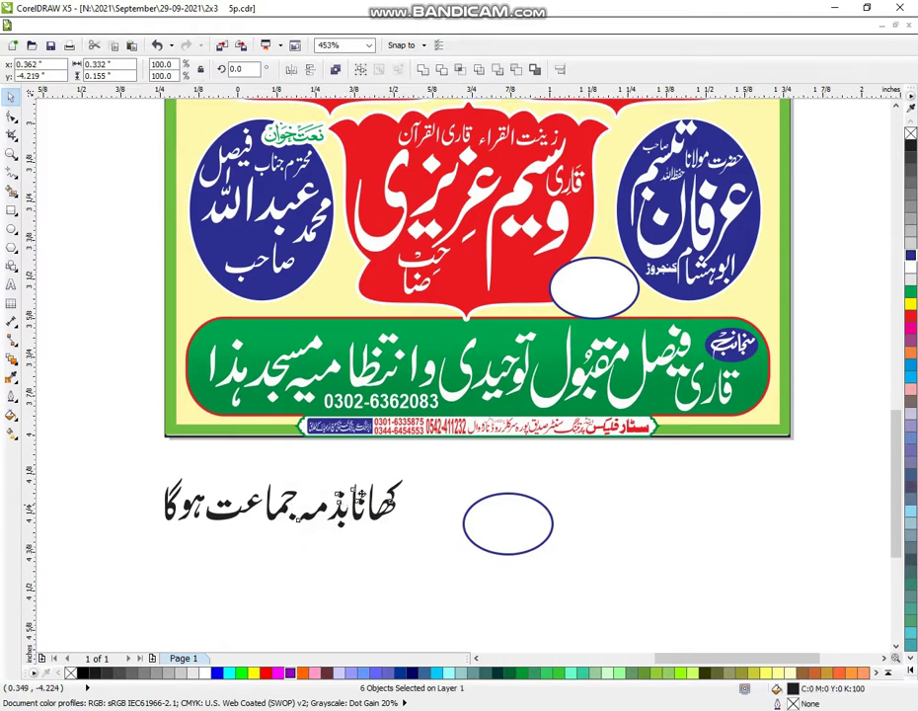
pyautogui.moveTo(351, 499); pyautogui.dragTo(371, 484)
pyautogui.click(171, 549)
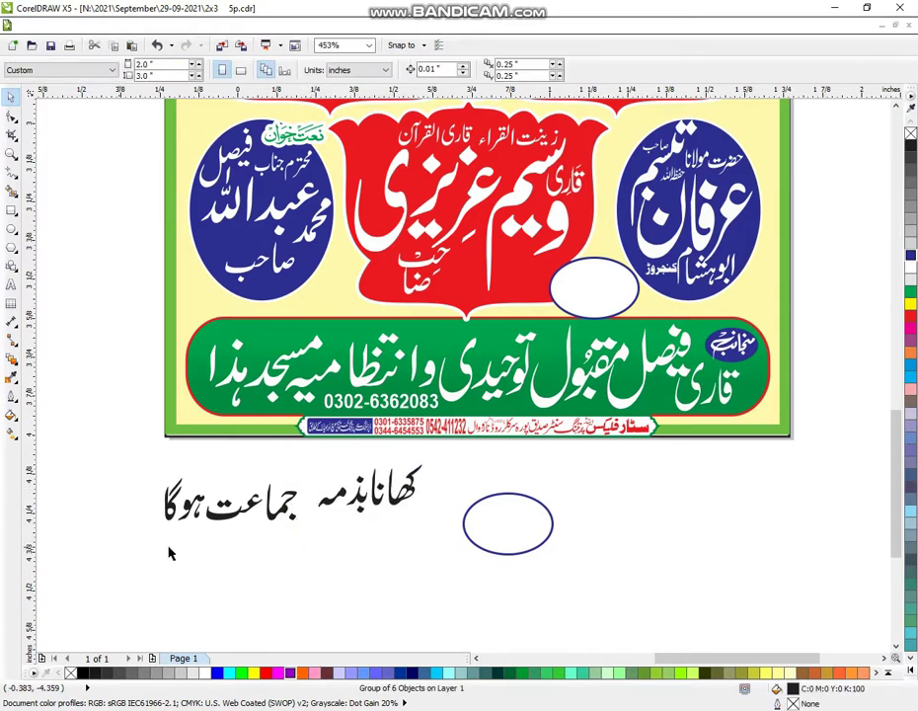
pyautogui.moveTo(123, 546); pyautogui.dragTo(319, 454)
pyautogui.hotkey('ctrl', 'g')
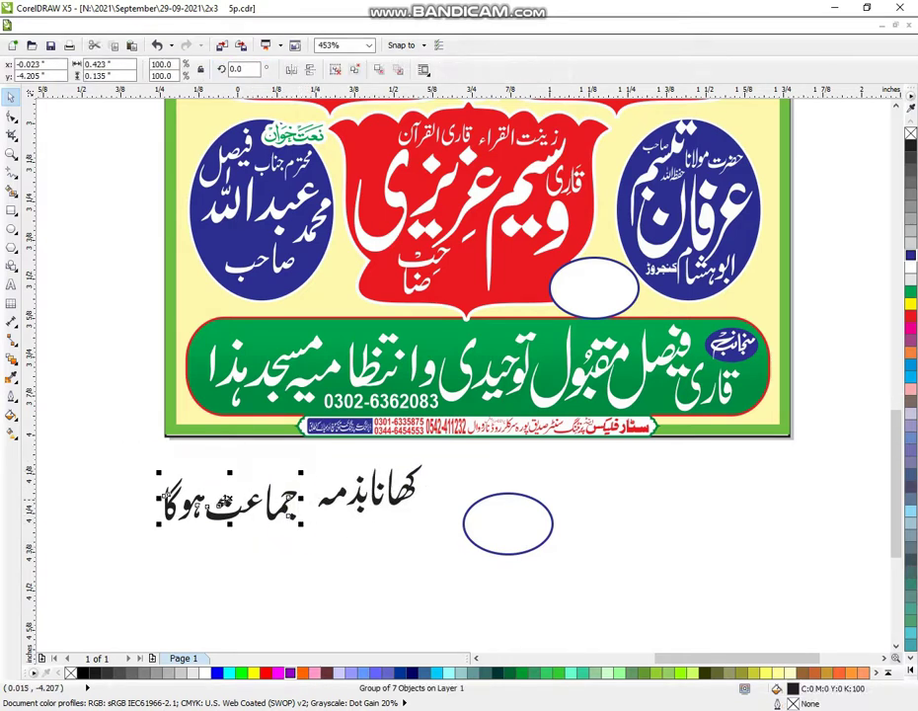
pyautogui.moveTo(227, 504); pyautogui.dragTo(372, 540)
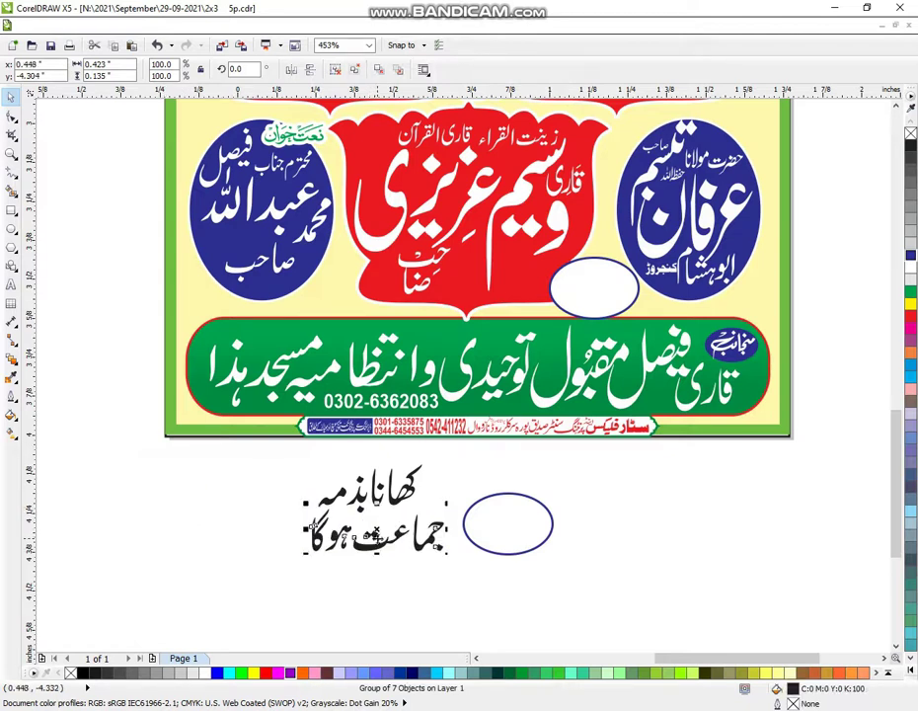
pyautogui.keyDown('shift'); pyautogui.click(415, 484); pyautogui.keyUp('shift')
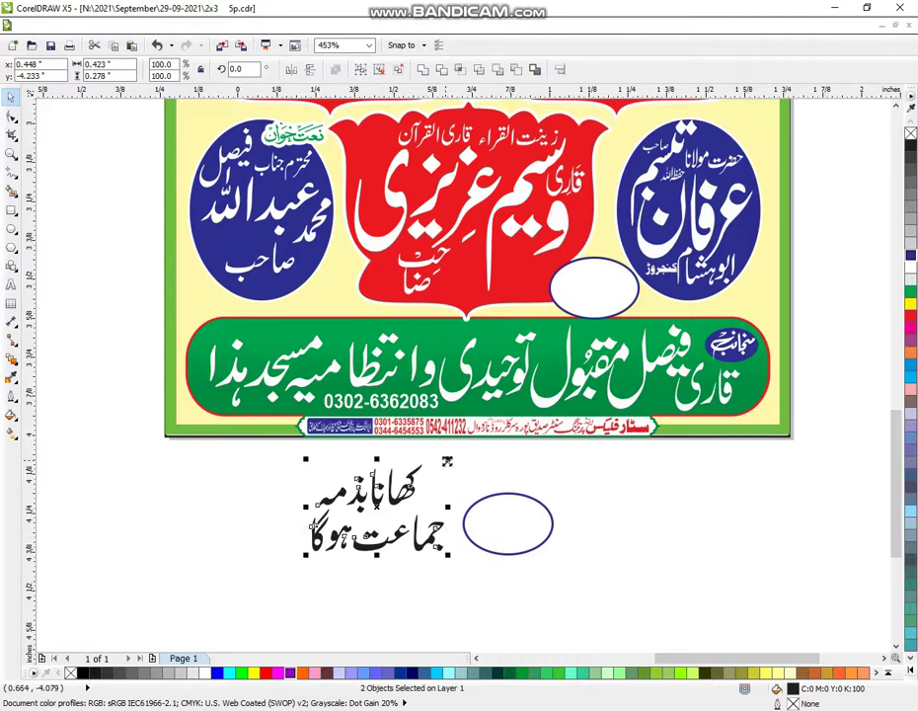
pyautogui.moveTo(446, 462); pyautogui.dragTo(510, 521)
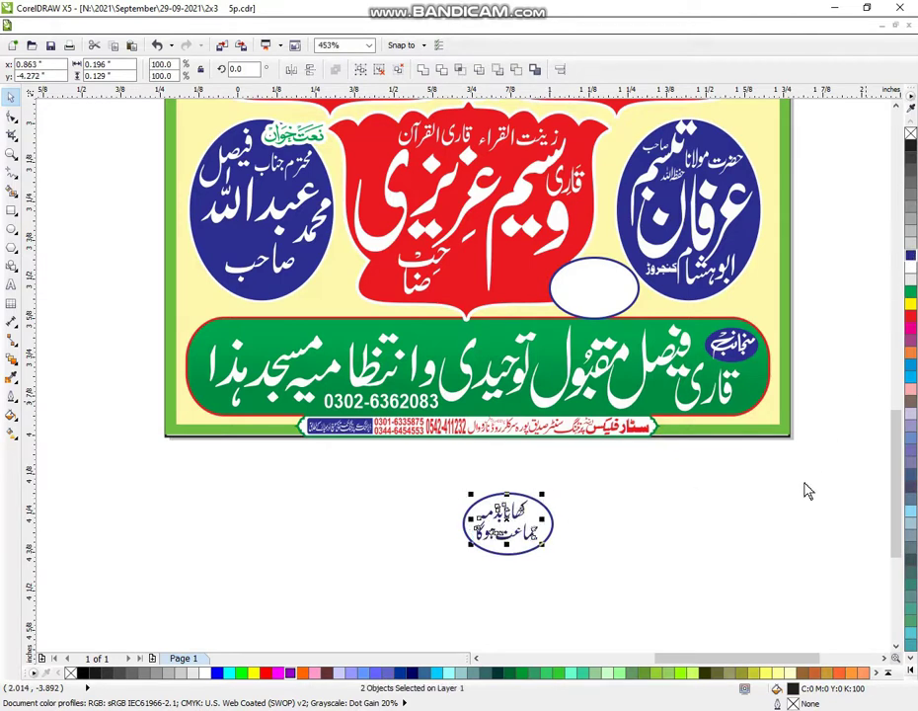
# Group the oval with its text and centre it on the white oval in the red shape
pyautogui.moveTo(444, 476); pyautogui.dragTo(568, 578)
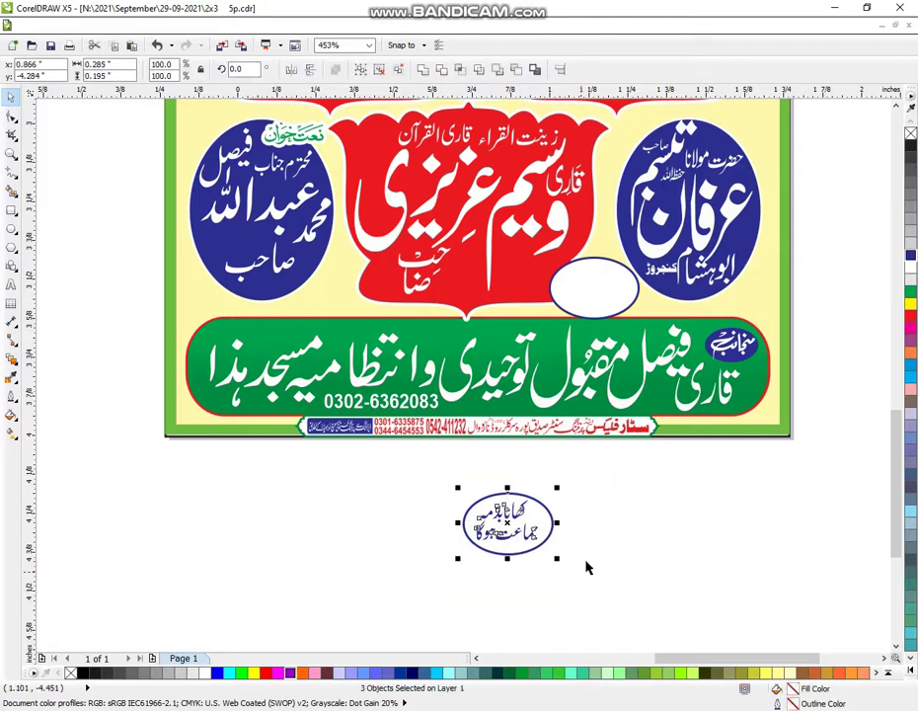
pyautogui.hotkey('ctrl', 'g')
pyautogui.keyDown('shift'); pyautogui.click(612, 286); pyautogui.keyUp('shift')
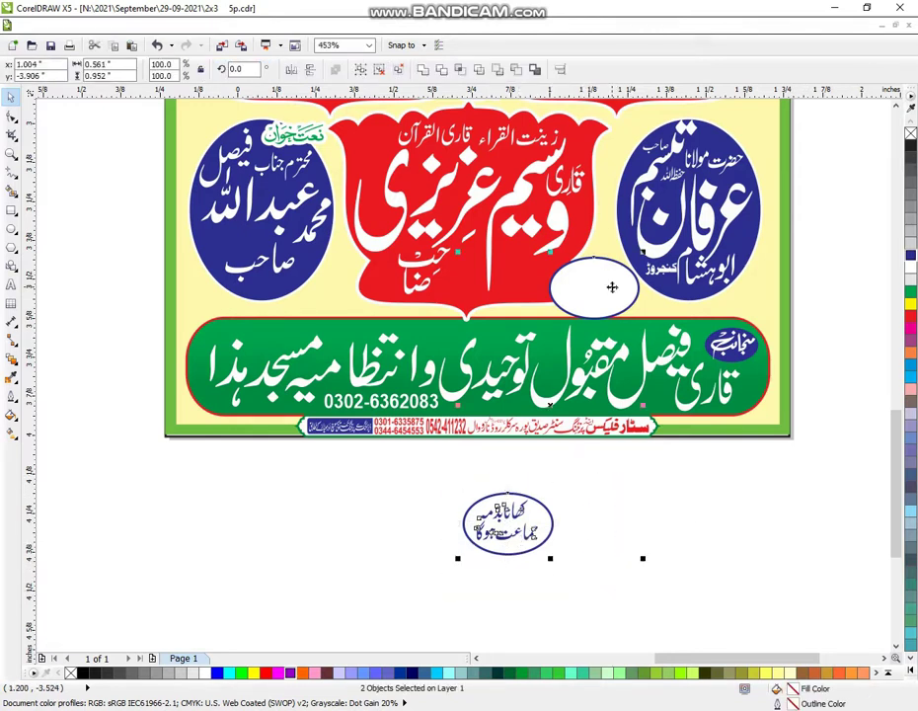
pyautogui.press('e')
pyautogui.click(579, 499)
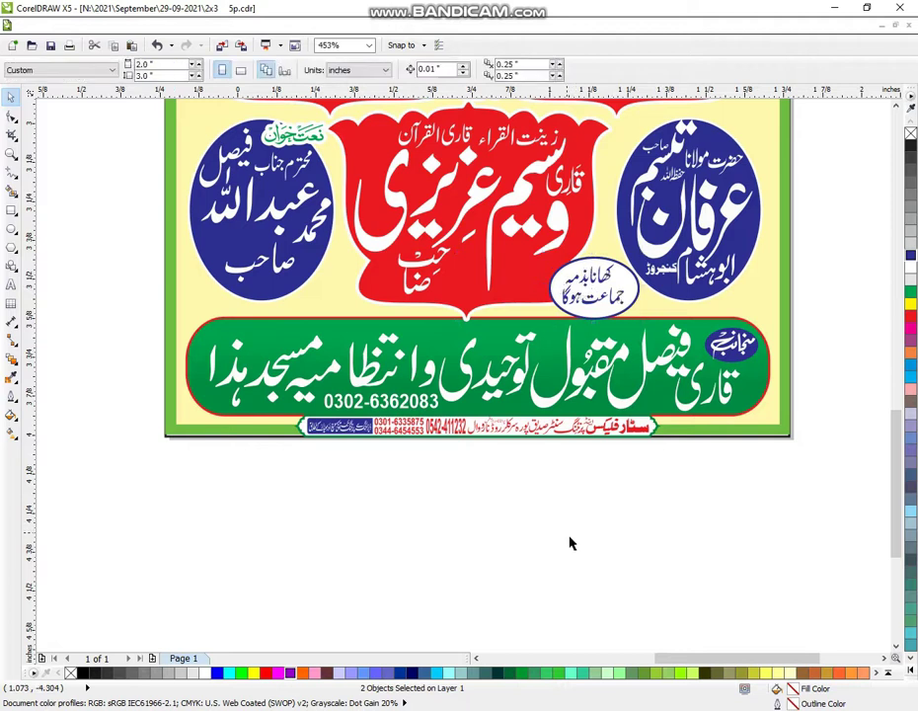
# Tuck the leftover object cluster left of the poster behind it
pyautogui.scroll(-5, 262, 227)
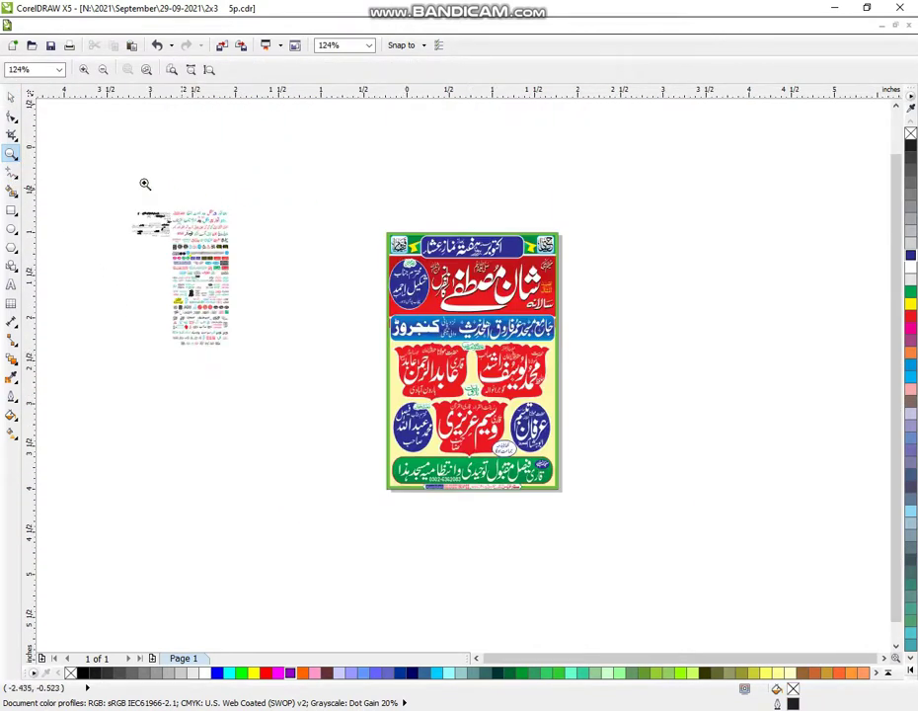
pyautogui.click(11, 97)
pyautogui.hotkey('ctrl', 'a')
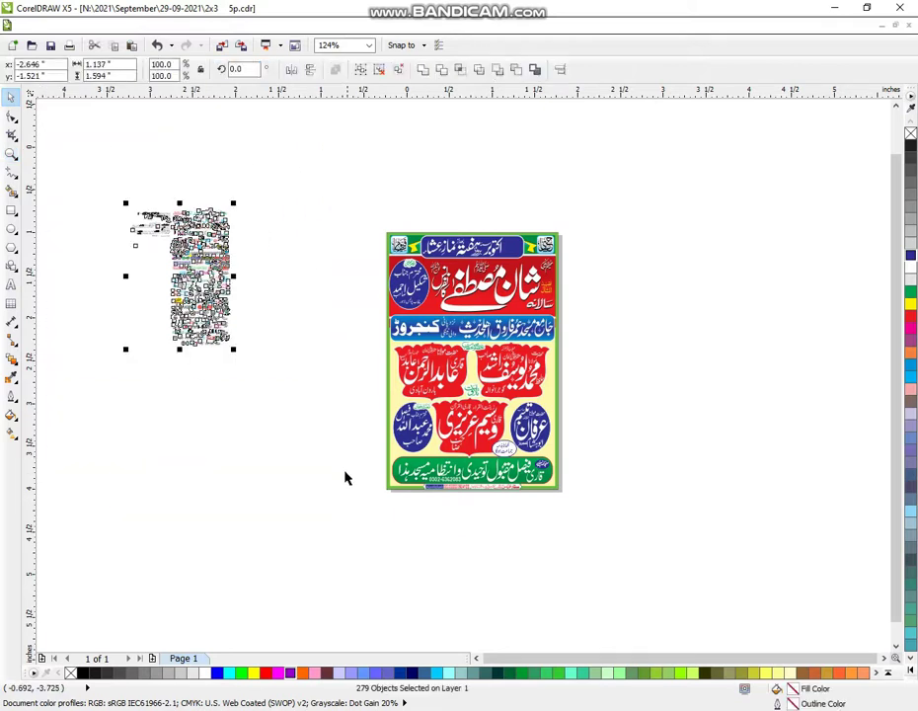
pyautogui.press('p')
pyautogui.click(216, 319)
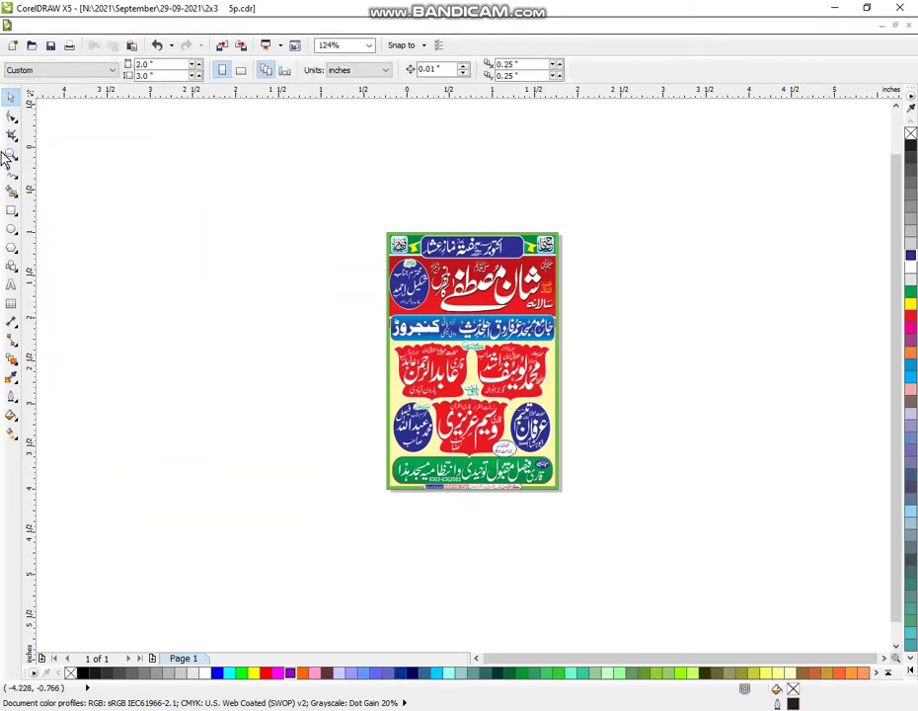
pyautogui.click(10, 154)
# Make a trial 9 text object, delete it, and switch keyboard input to English
pyautogui.scroll(1, 511, 331)
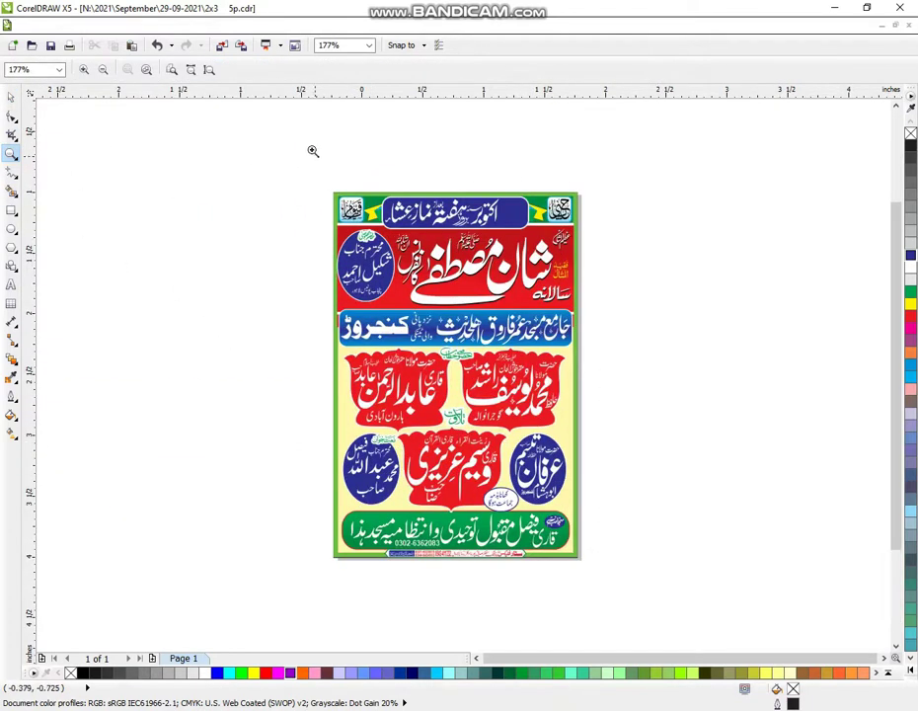
pyautogui.moveTo(314, 150); pyautogui.dragTo(632, 585)
pyautogui.click(10, 284)
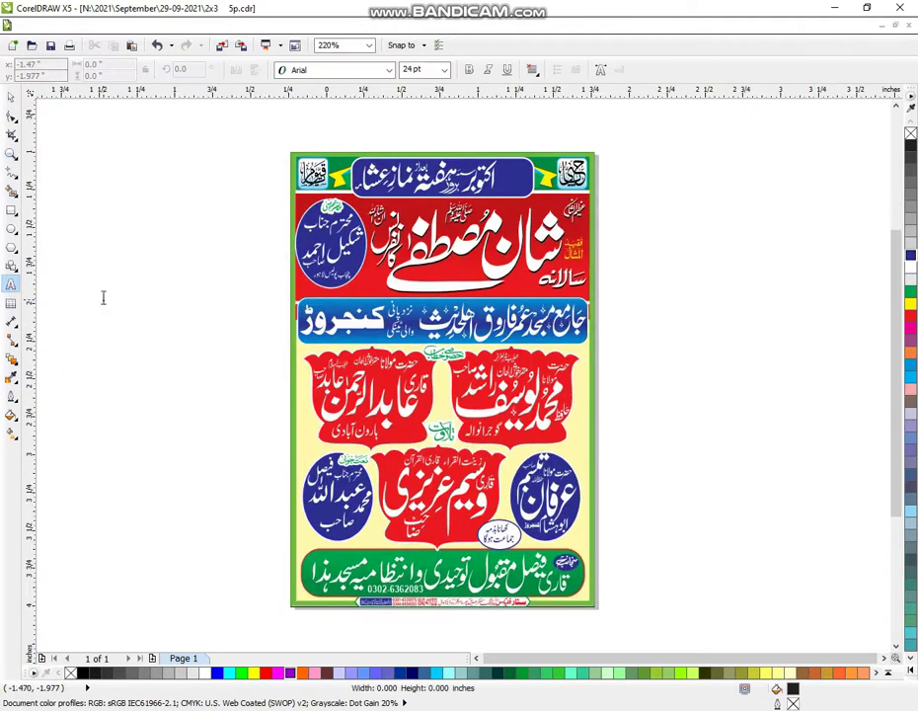
pyautogui.click(104, 300)
pyautogui.write('9')
pyautogui.click(10, 96)
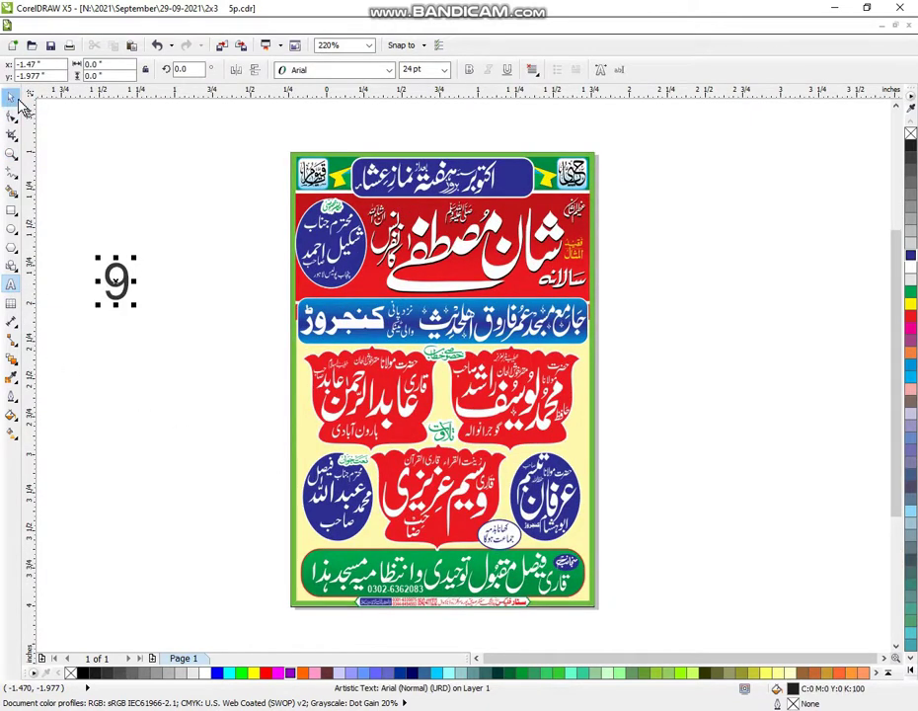
pyautogui.click(331, 77)
pyautogui.click(330, 77)
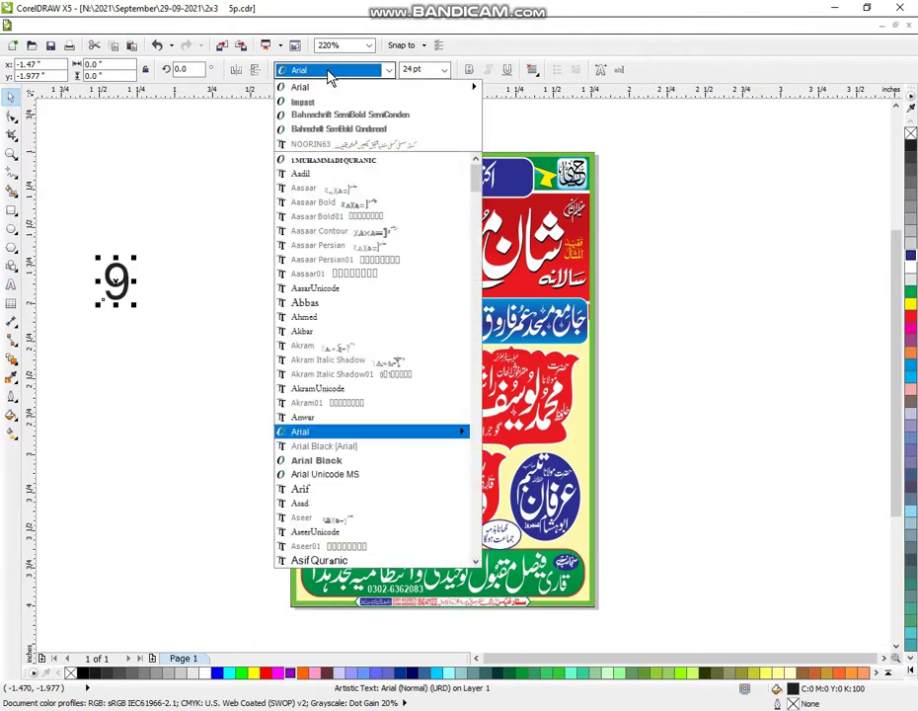
pyautogui.click(8, 101)
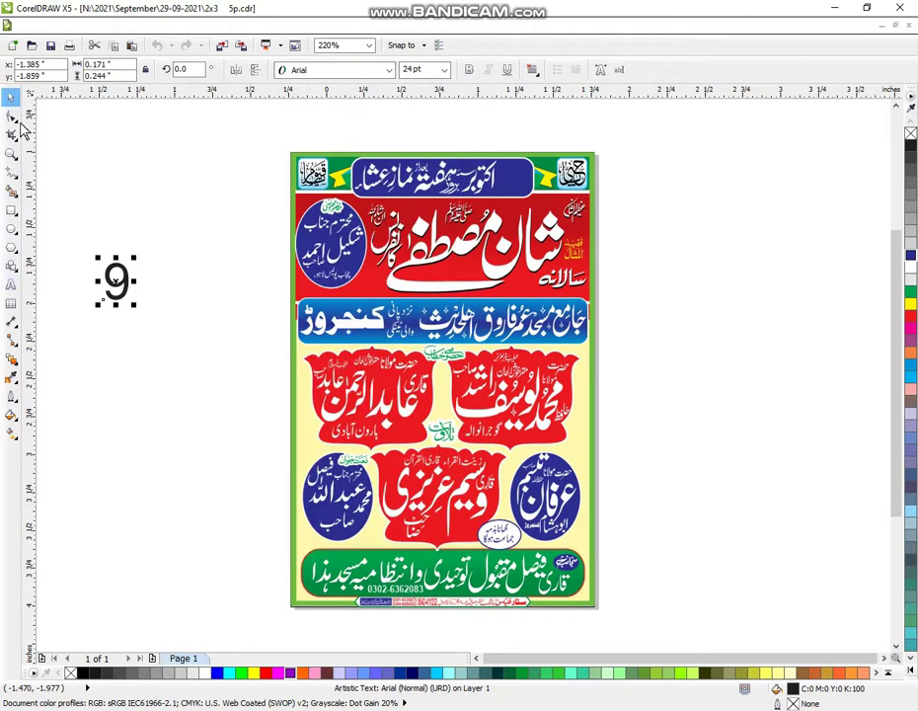
pyautogui.press('Delete')
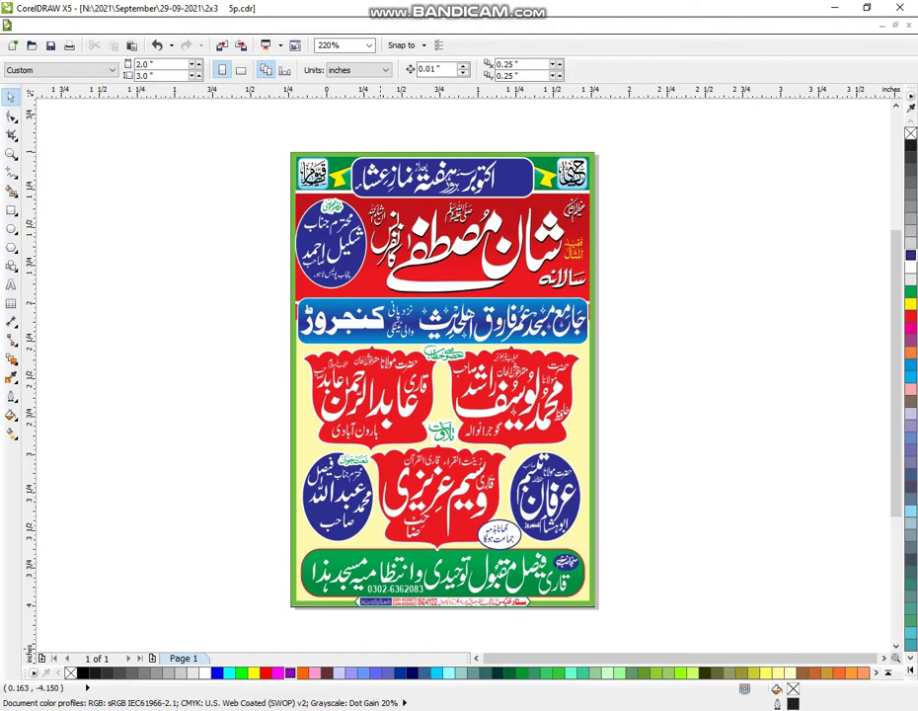
pyautogui.press('super+space')
pyautogui.click(795, 599)
# Create a new 9 in Impact and place it, slightly shortened, on the top blue banner
pyautogui.click(11, 284)
pyautogui.click(92, 254)
pyautogui.write('9')
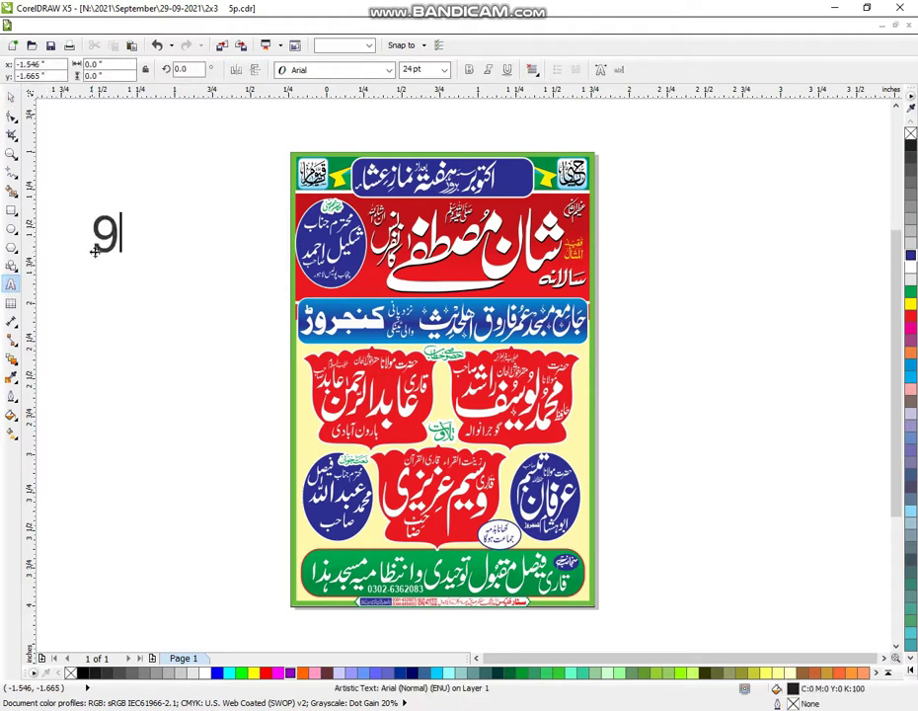
pyautogui.click(9, 98)
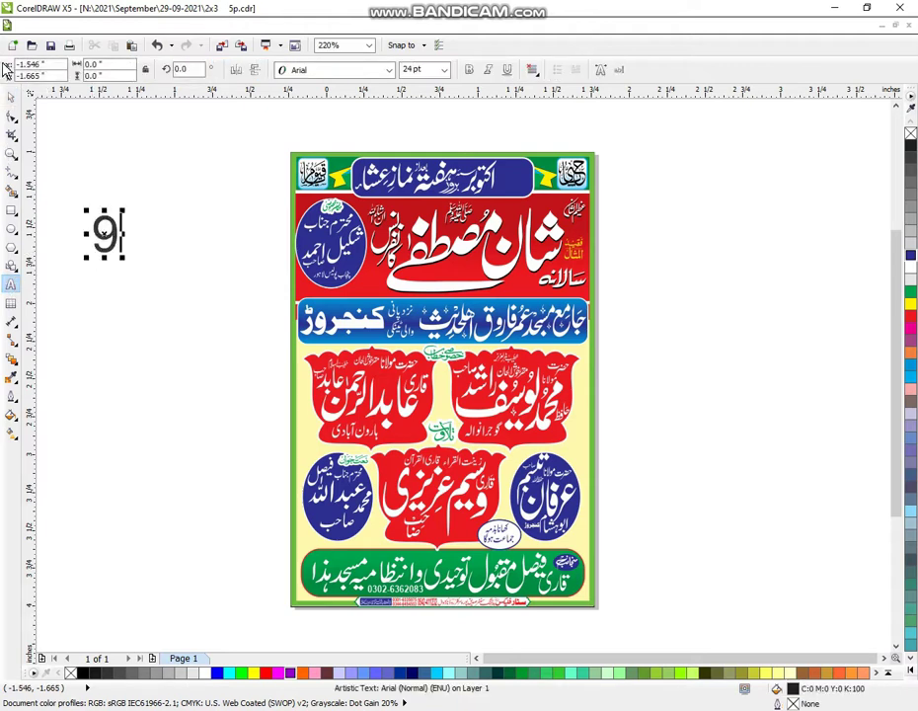
pyautogui.click(312, 74)
pyautogui.click(302, 102)
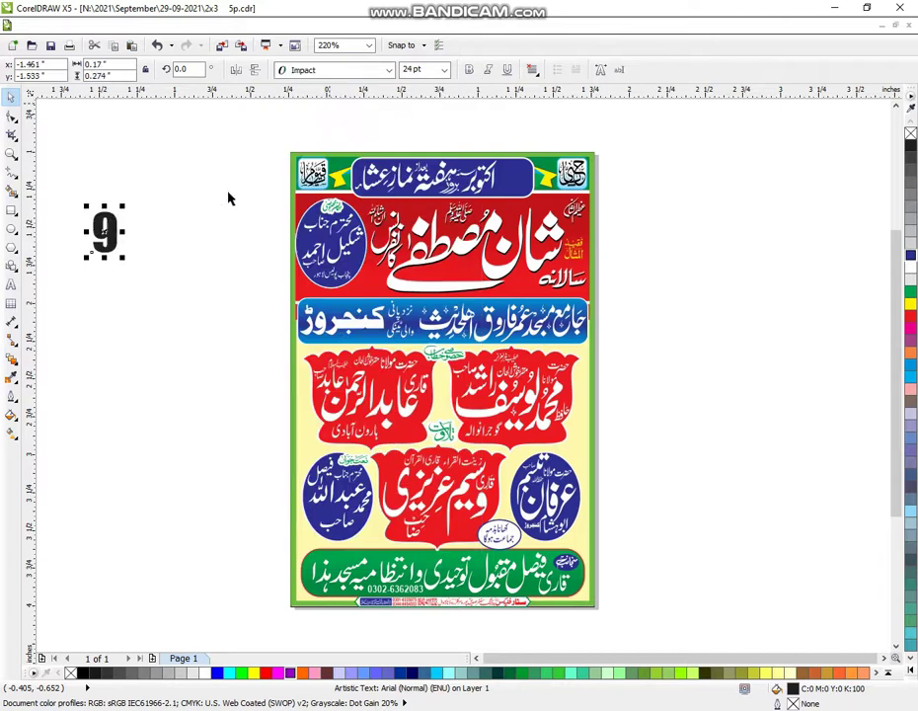
pyautogui.moveTo(114, 229); pyautogui.dragTo(513, 181)
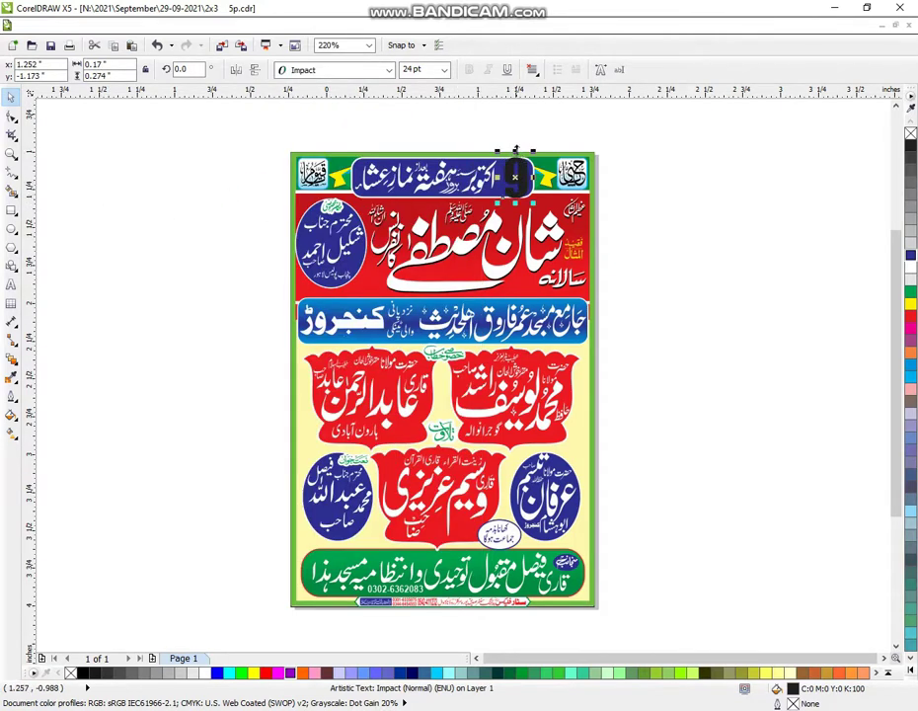
pyautogui.moveTo(515, 153); pyautogui.dragTo(516, 165)
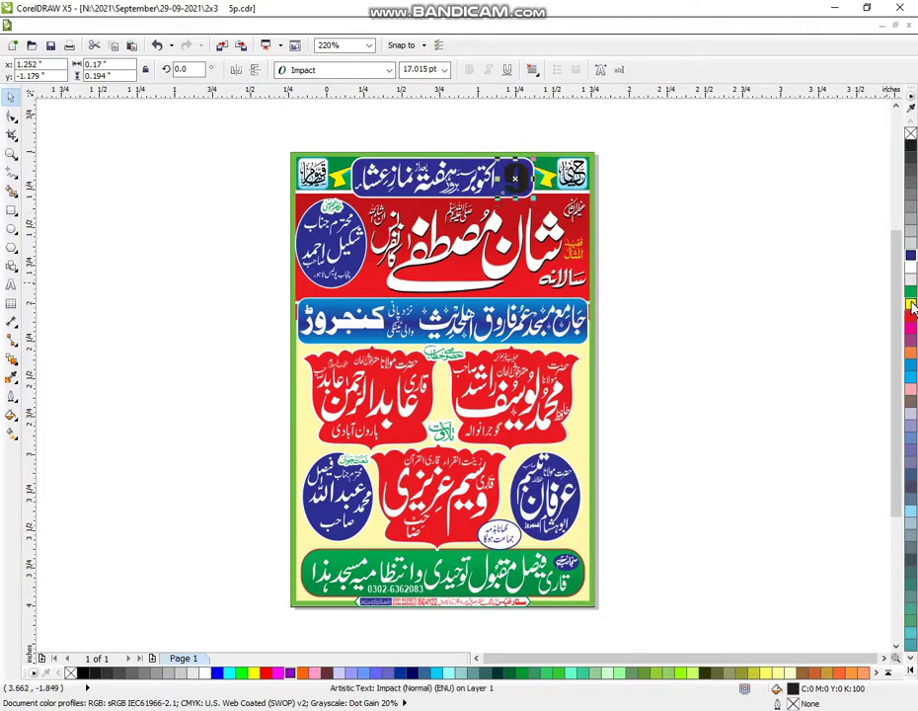
pyautogui.click(777, 269)
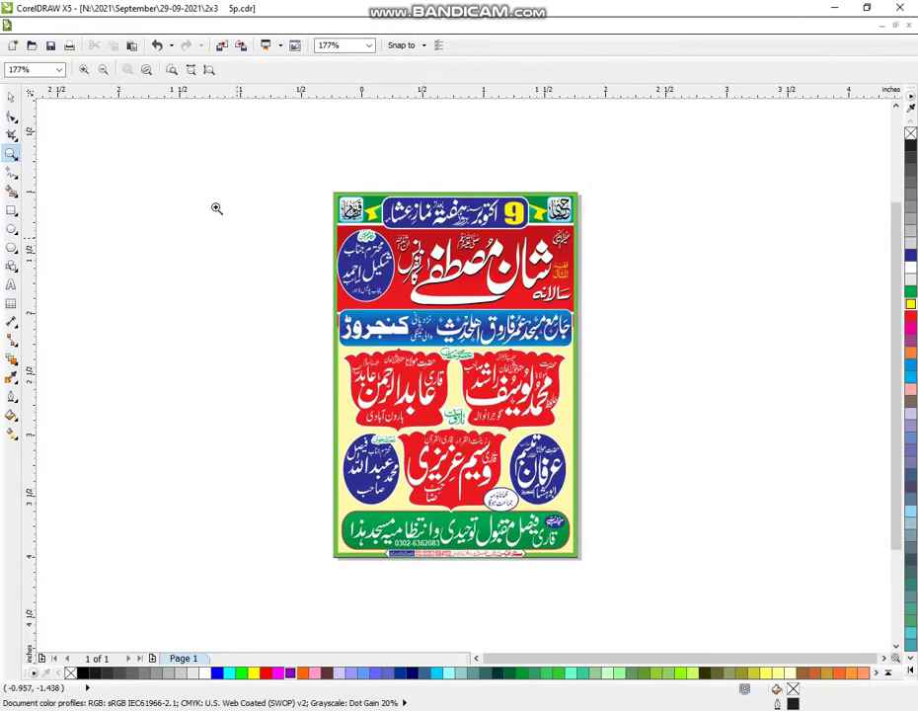
# Copy the oval note badge, strip its text, and move the empty oval beside the left blue circle
pyautogui.moveTo(216, 205); pyautogui.dragTo(681, 574)
pyautogui.moveTo(191, 221); pyautogui.dragTo(676, 620)
pyautogui.moveTo(144, 335); pyautogui.dragTo(752, 660)
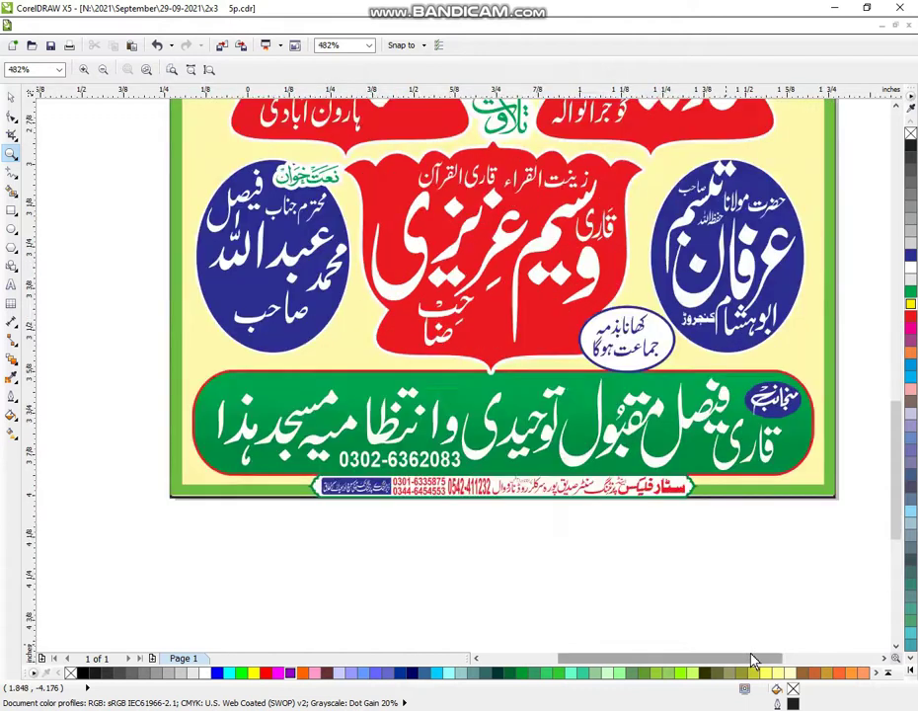
pyautogui.click(11, 96)
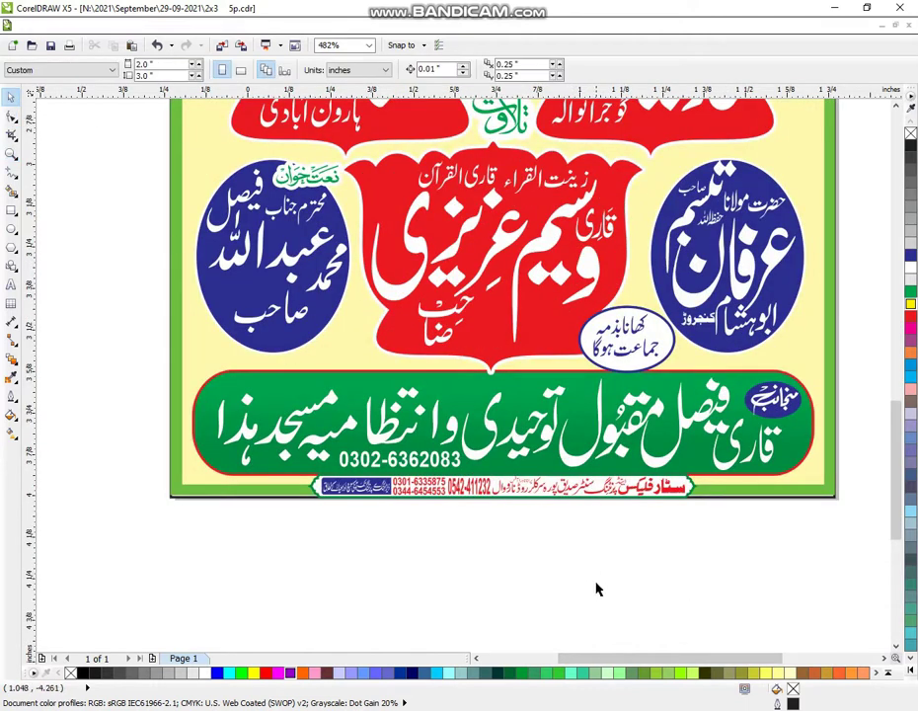
pyautogui.click(632, 353)
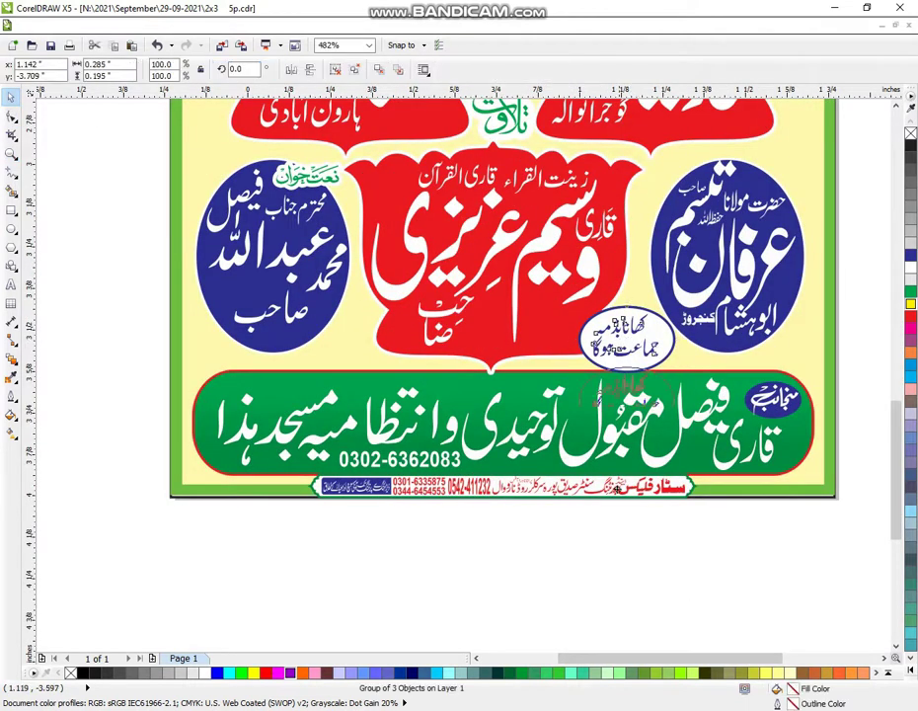
pyautogui.moveTo(632, 353); pyautogui.dragTo(562, 585)
pyautogui.click(646, 600)
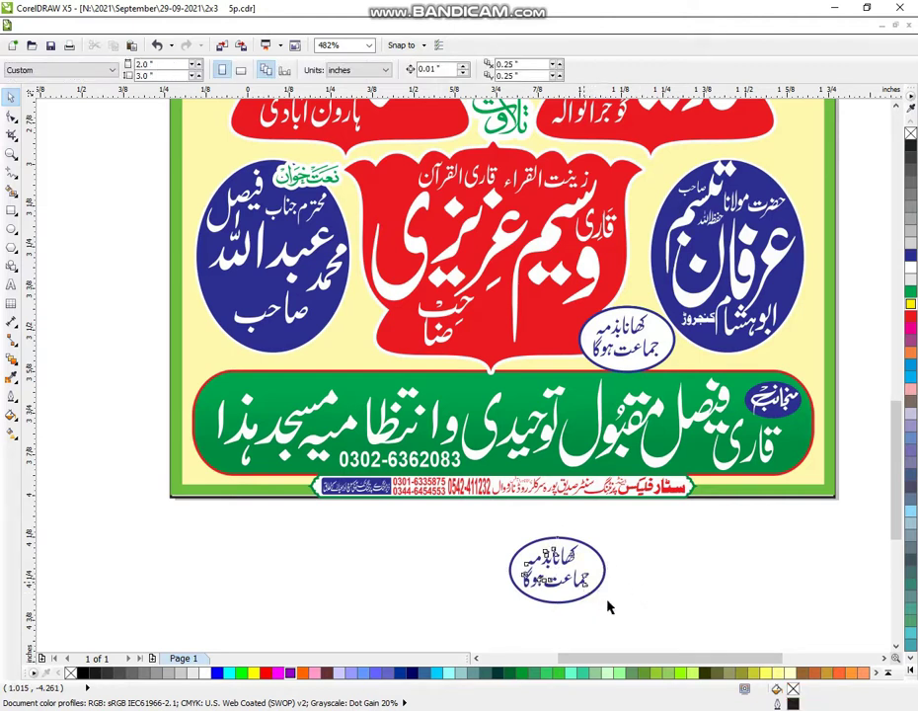
pyautogui.click(597, 588)
pyautogui.click(669, 570)
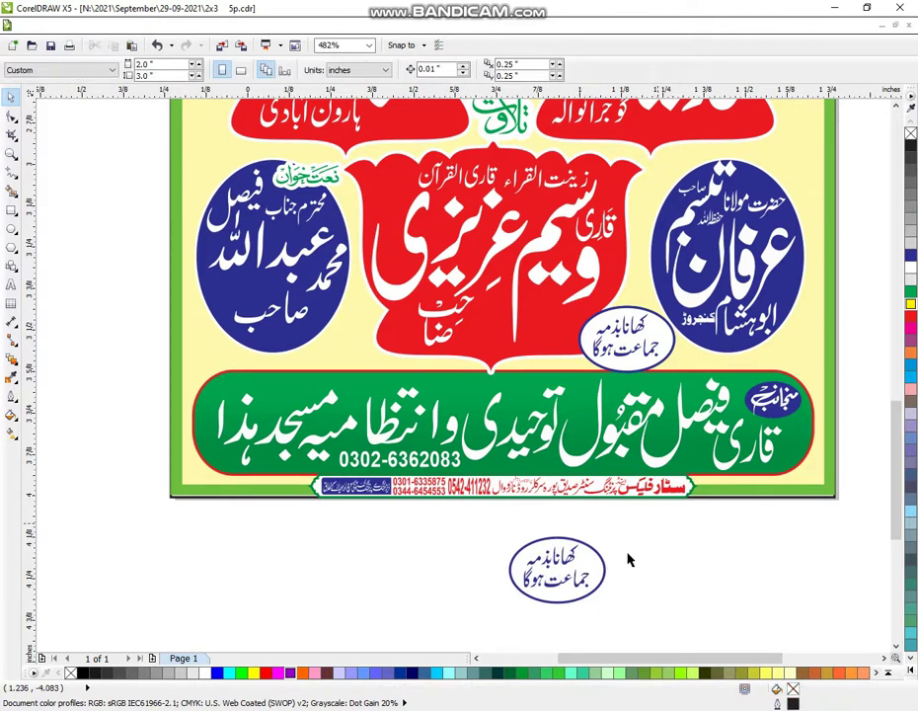
pyautogui.moveTo(715, 524); pyautogui.dragTo(524, 612)
pyautogui.press('Delete')
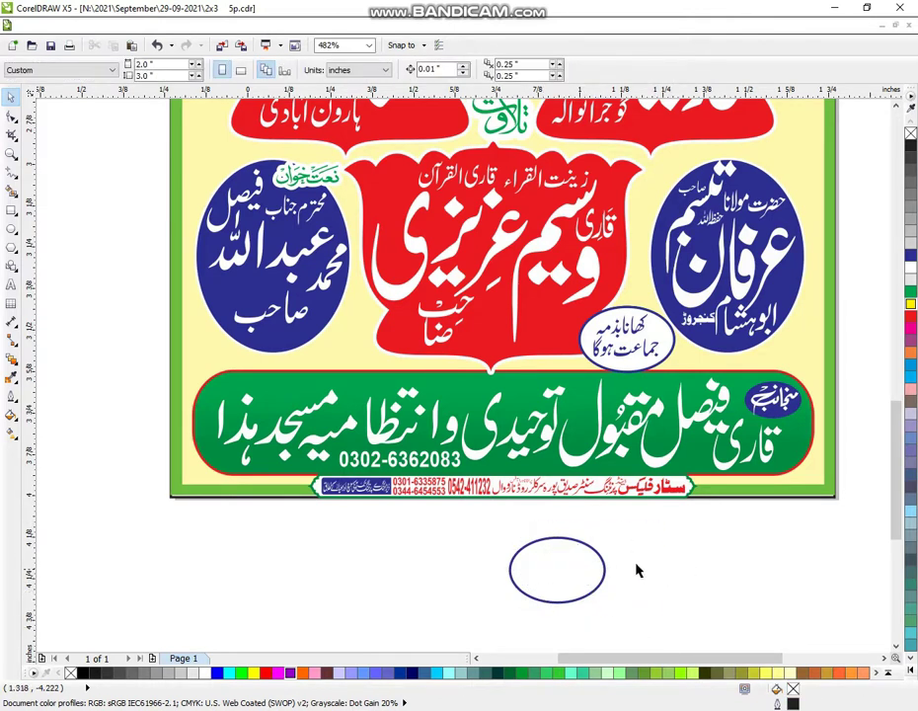
pyautogui.moveTo(584, 586); pyautogui.dragTo(361, 347)
pyautogui.click(402, 542)
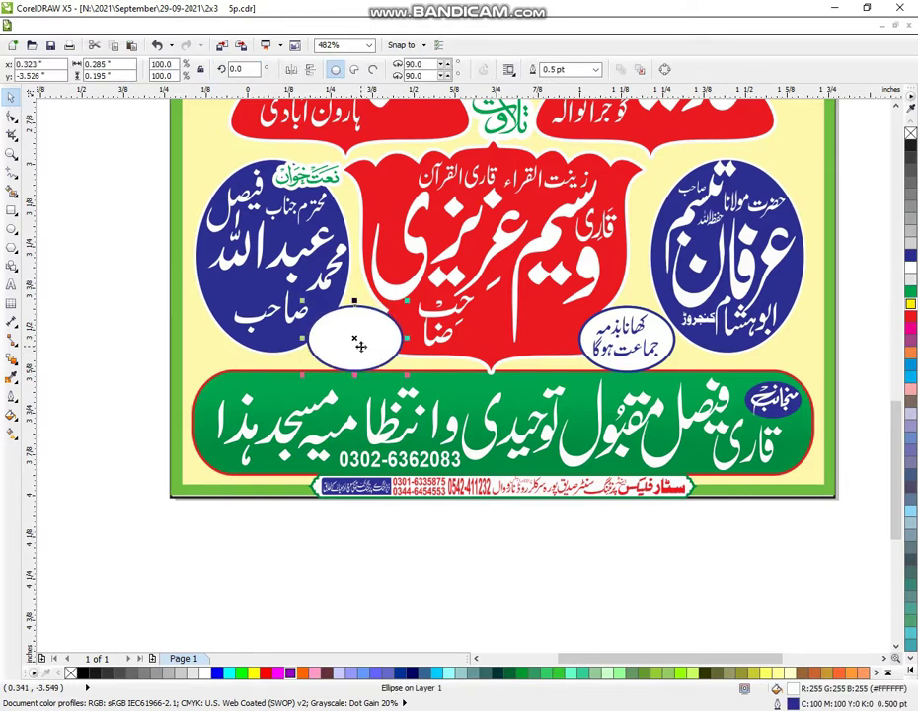
# Group the new 'خواتین کے لیے پردے کا انتظام ہوگا' text and place it inside the empty oval
pyautogui.moveTo(612, 158)
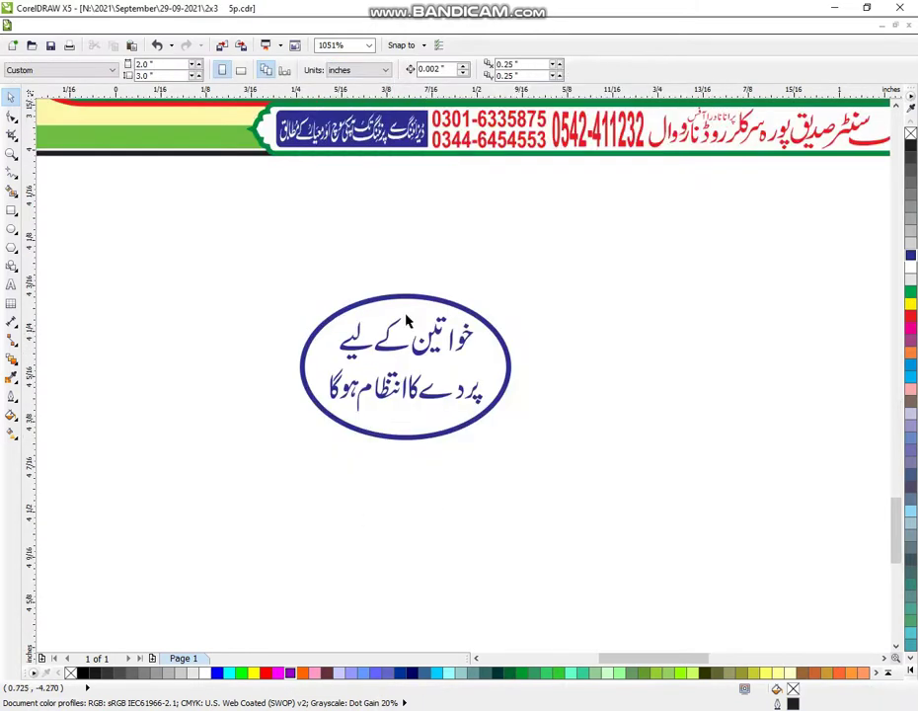
pyautogui.moveTo(219, 250); pyautogui.dragTo(660, 543)
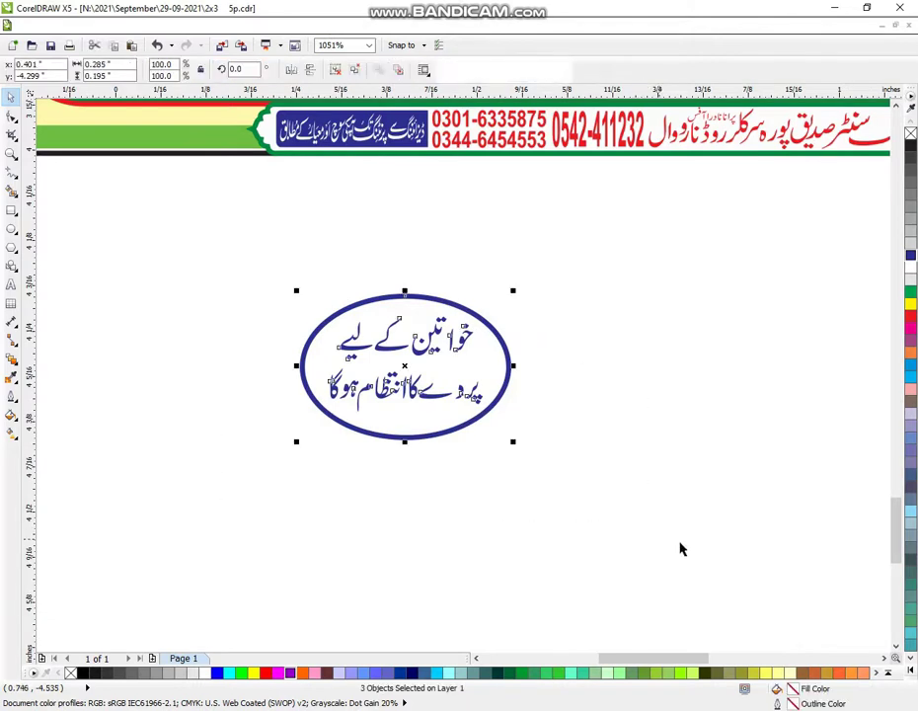
pyautogui.hotkey('ctrl', 'g')
pyautogui.click(12, 153)
pyautogui.rightClick(262, 348)
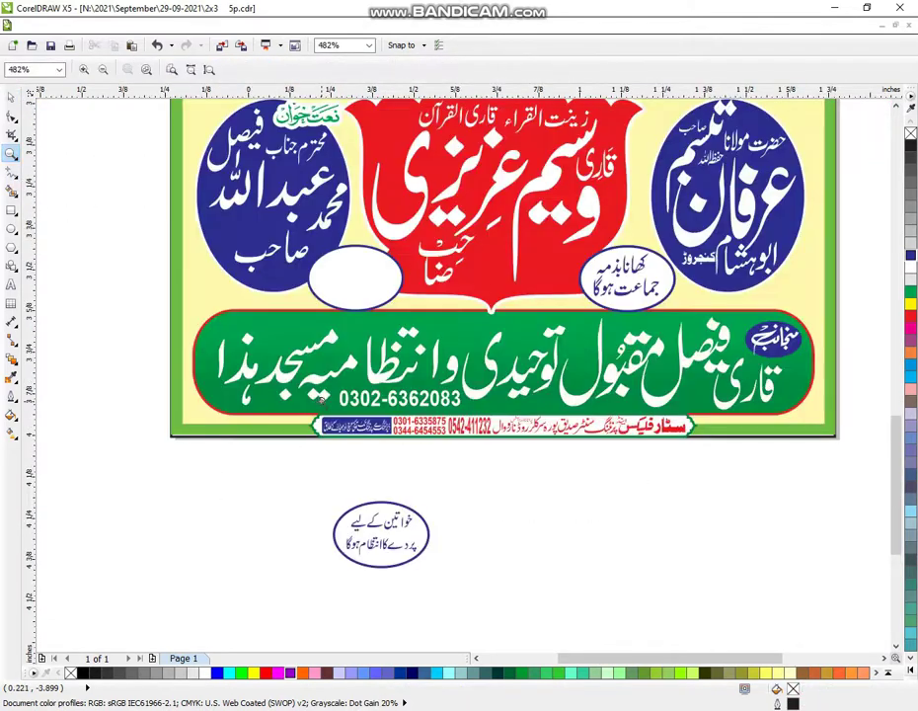
pyautogui.click(10, 95)
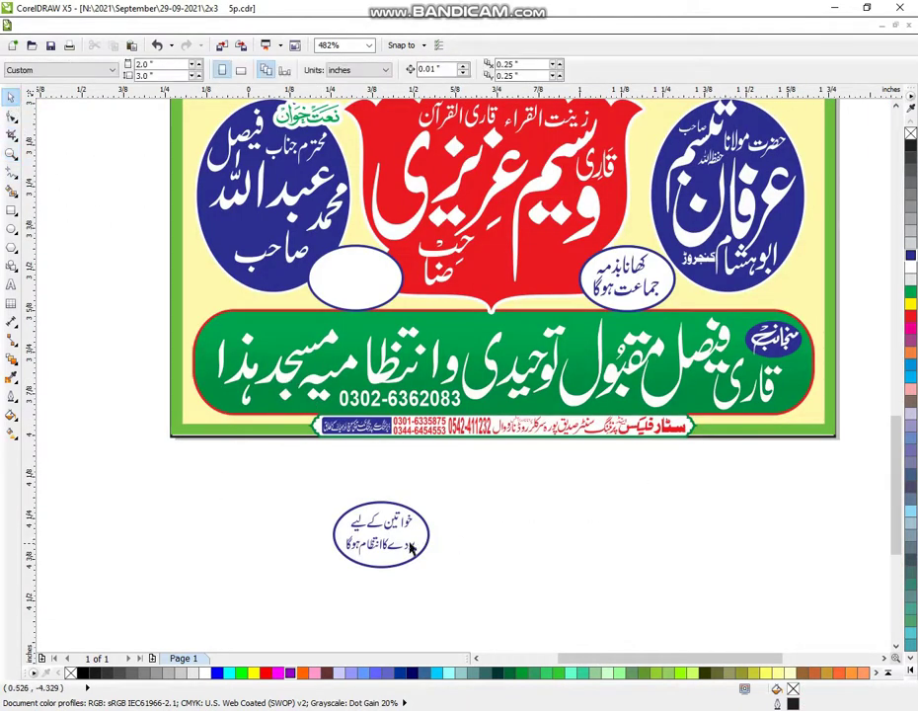
pyautogui.click(413, 549)
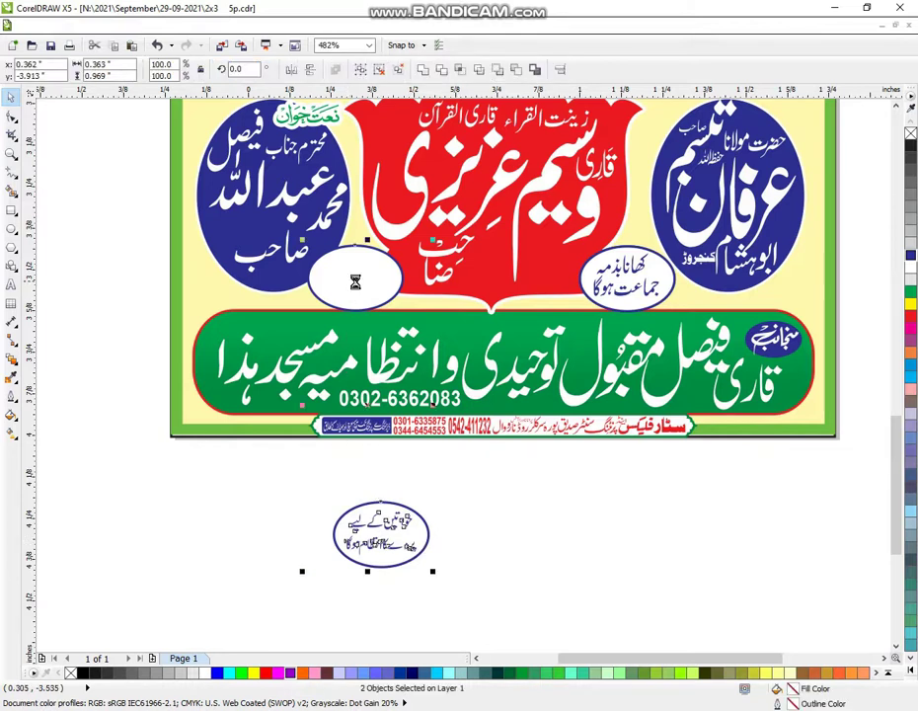
pyautogui.click(262, 471)
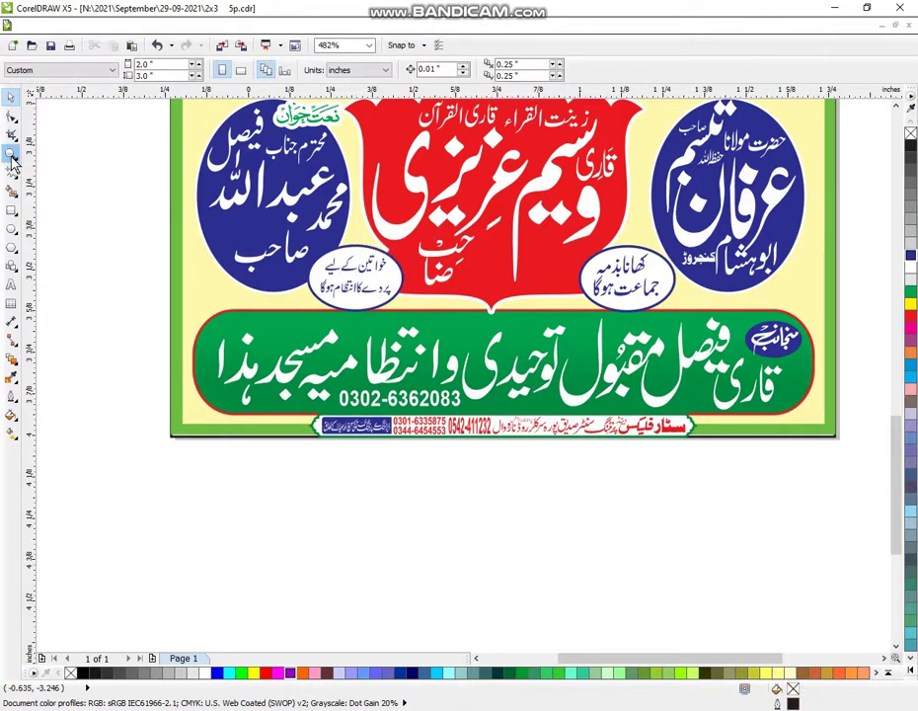
pyautogui.scroll(-4, 420, 294)
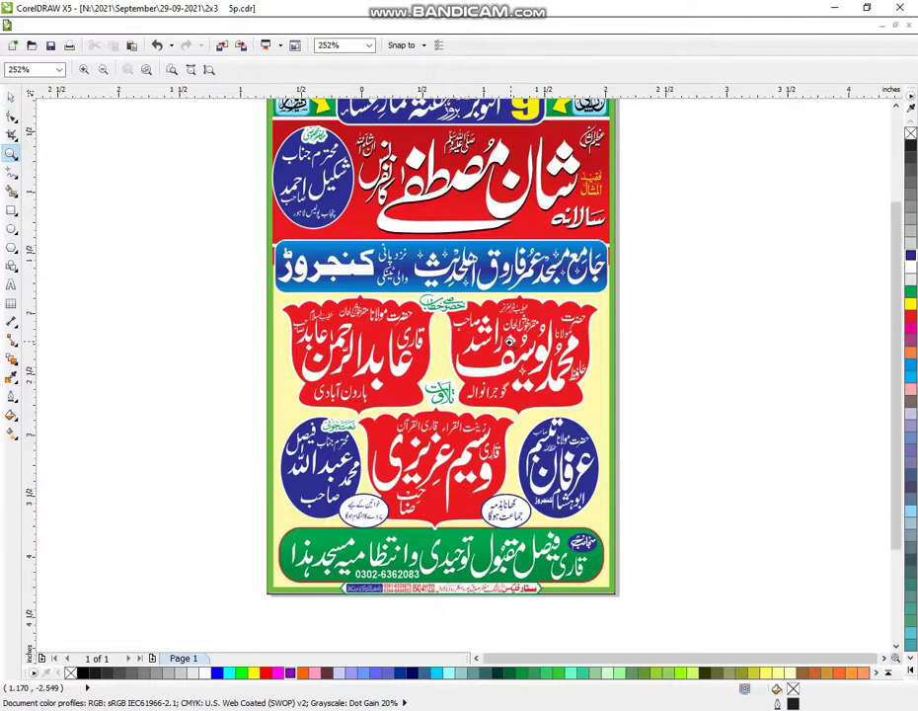
# Duplicate the yellow 9 and shrink the copy into the banner above اکتوبر
pyautogui.moveTo(303, 156); pyautogui.dragTo(599, 586)
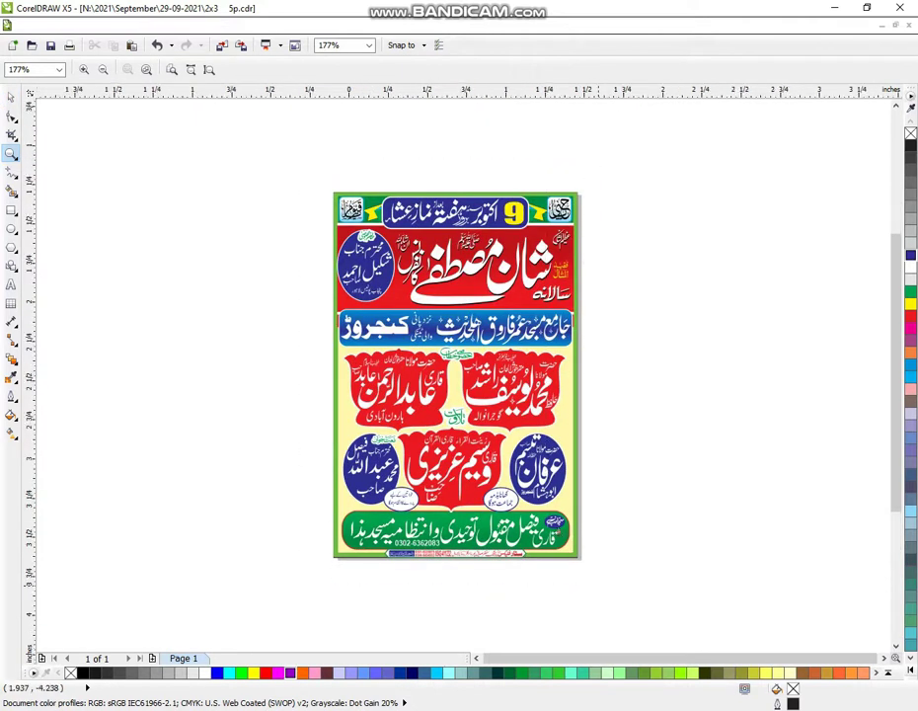
pyautogui.moveTo(286, 114); pyautogui.dragTo(660, 615)
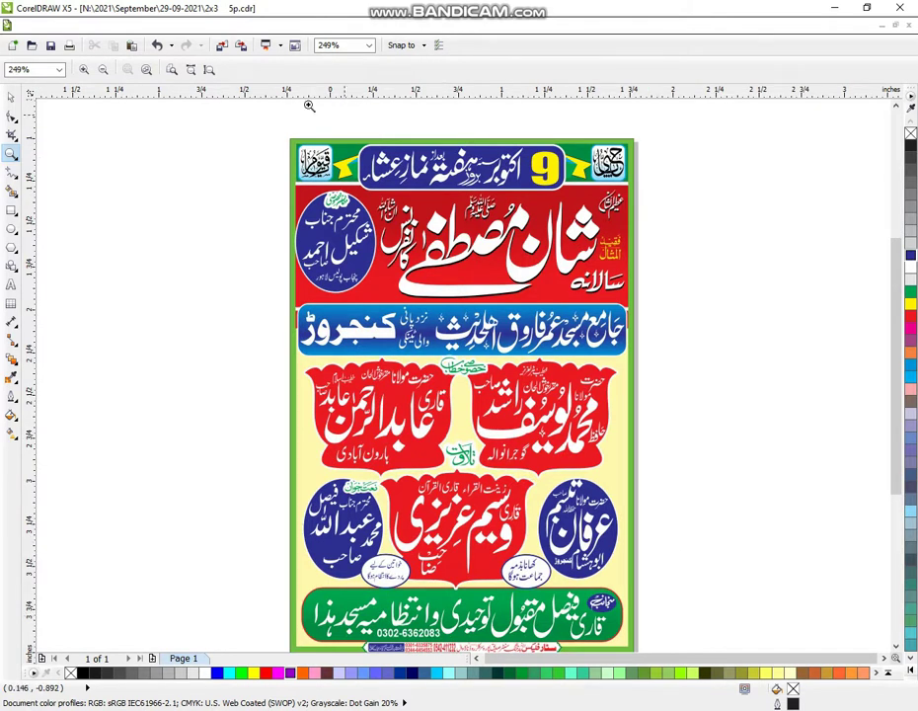
pyautogui.click(446, 213)
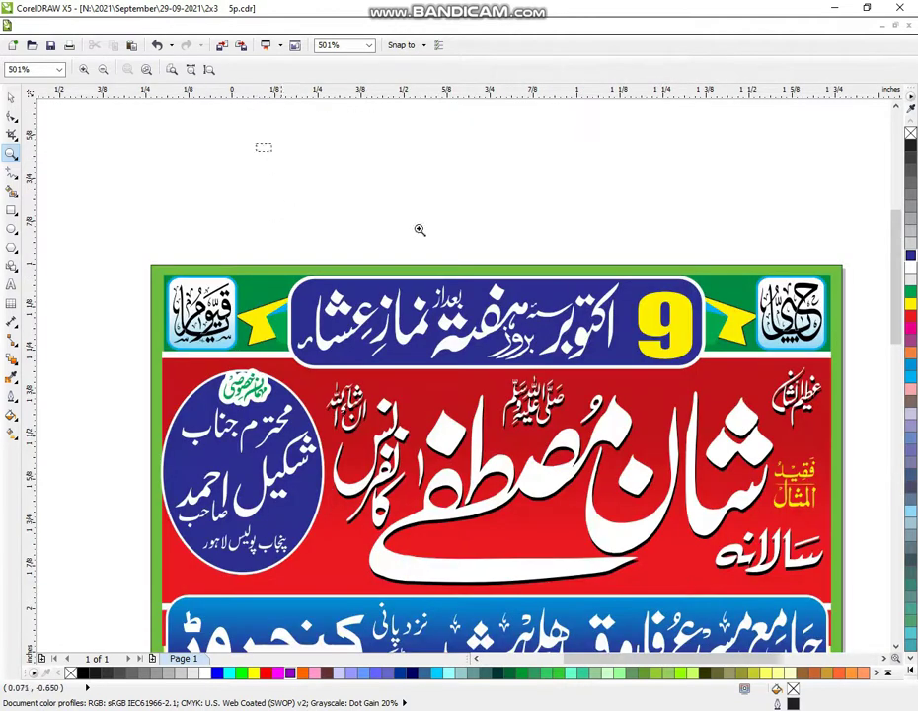
pyautogui.moveTo(259, 130); pyautogui.dragTo(809, 484)
pyautogui.click(10, 97)
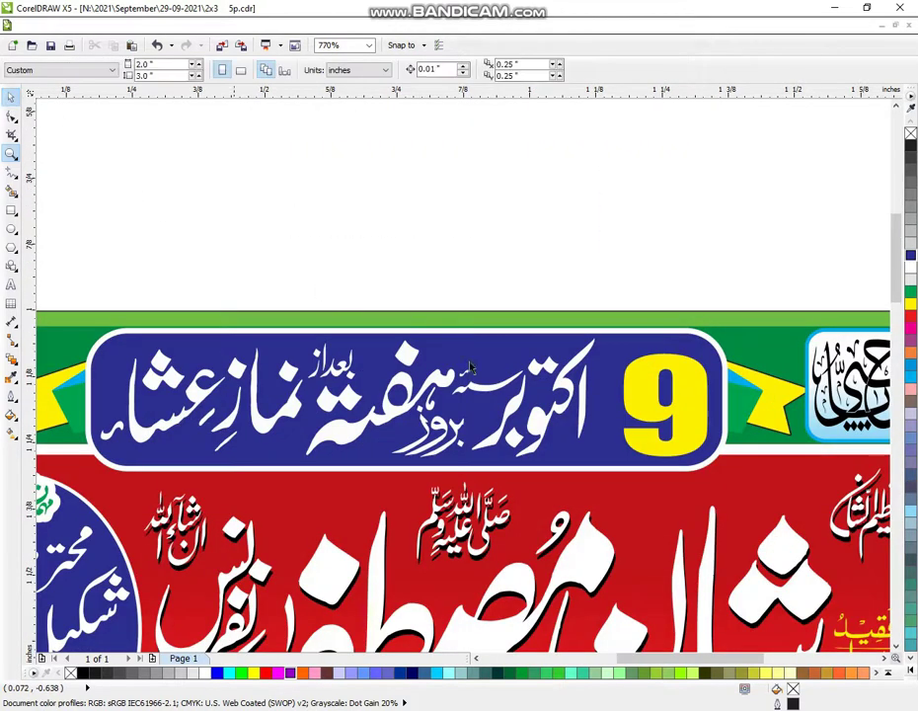
pyautogui.click(692, 434)
pyautogui.moveTo(662, 303); pyautogui.dragTo(684, 263)
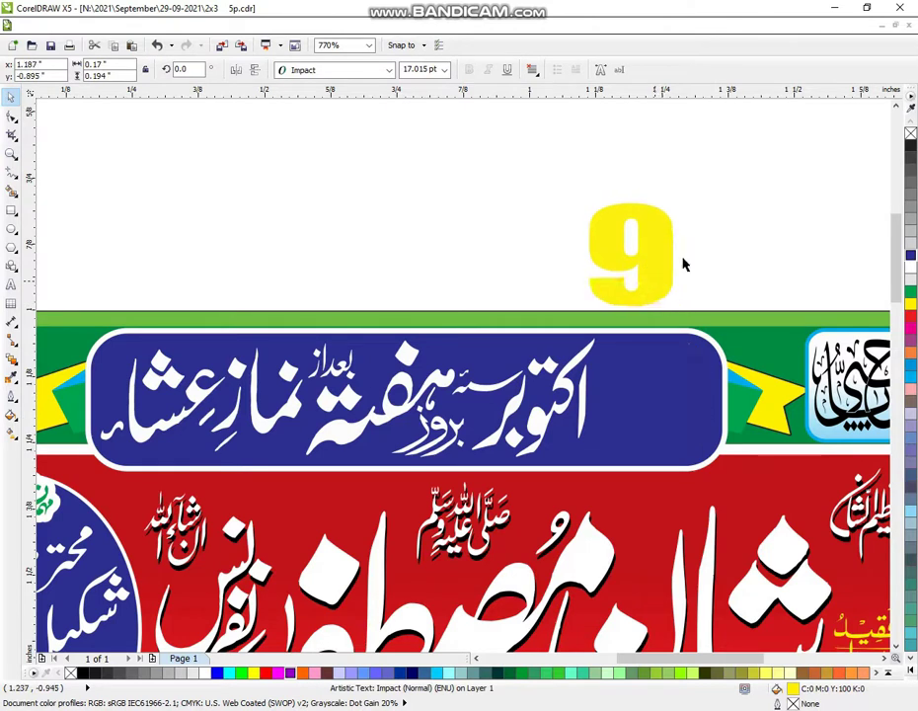
pyautogui.rightClick(685, 263)
pyautogui.moveTo(678, 205); pyautogui.dragTo(648, 276)
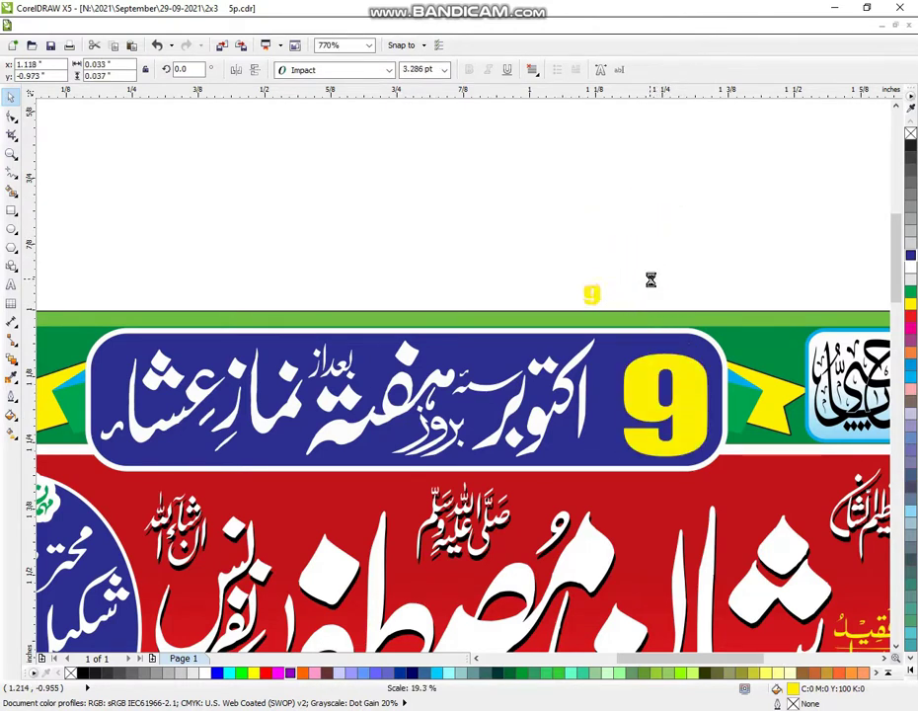
pyautogui.moveTo(590, 292); pyautogui.dragTo(467, 354)
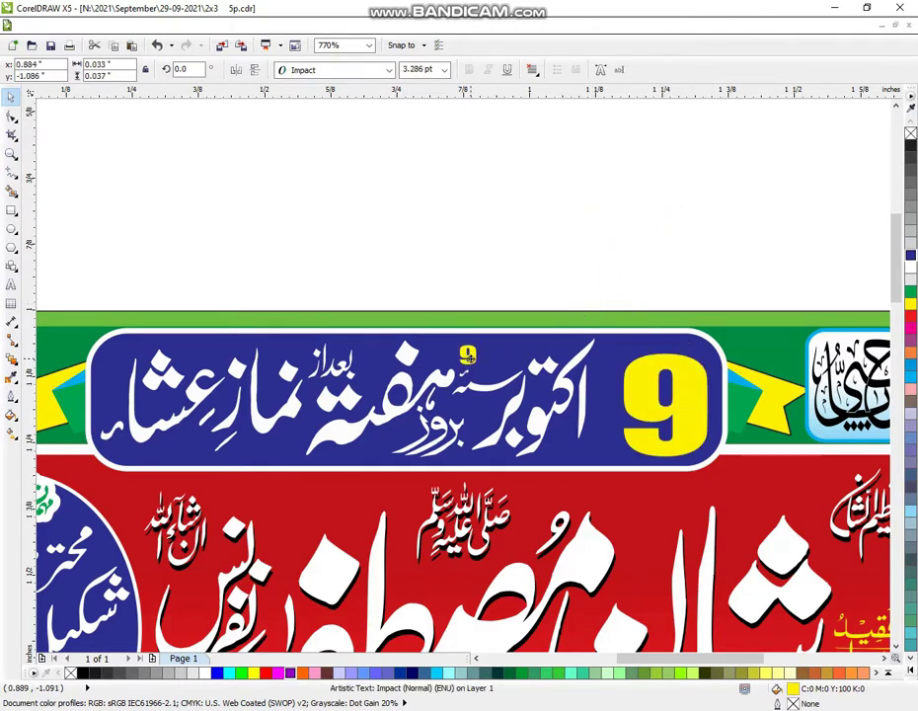
# Retype the small copy as 2021 and narrow it horizontally
pyautogui.click(11, 285)
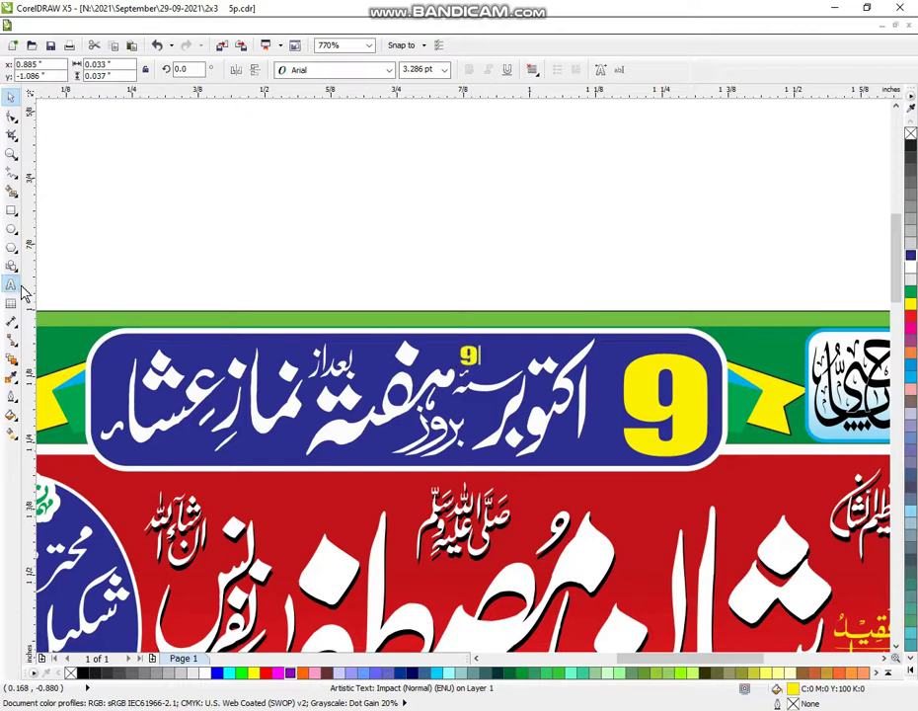
pyautogui.press('BackSpace')
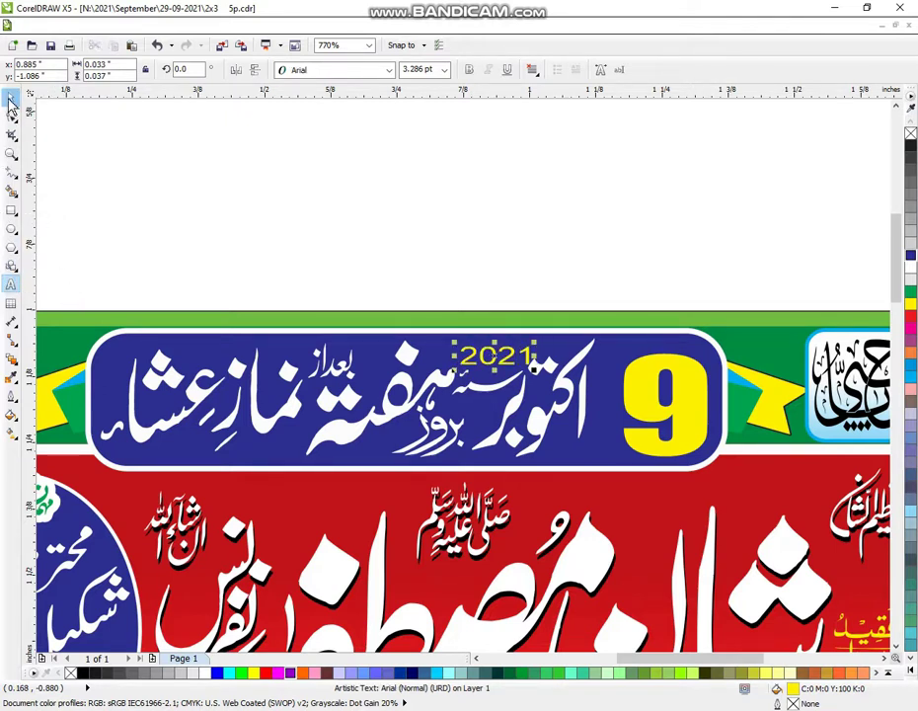
pyautogui.click(10, 96)
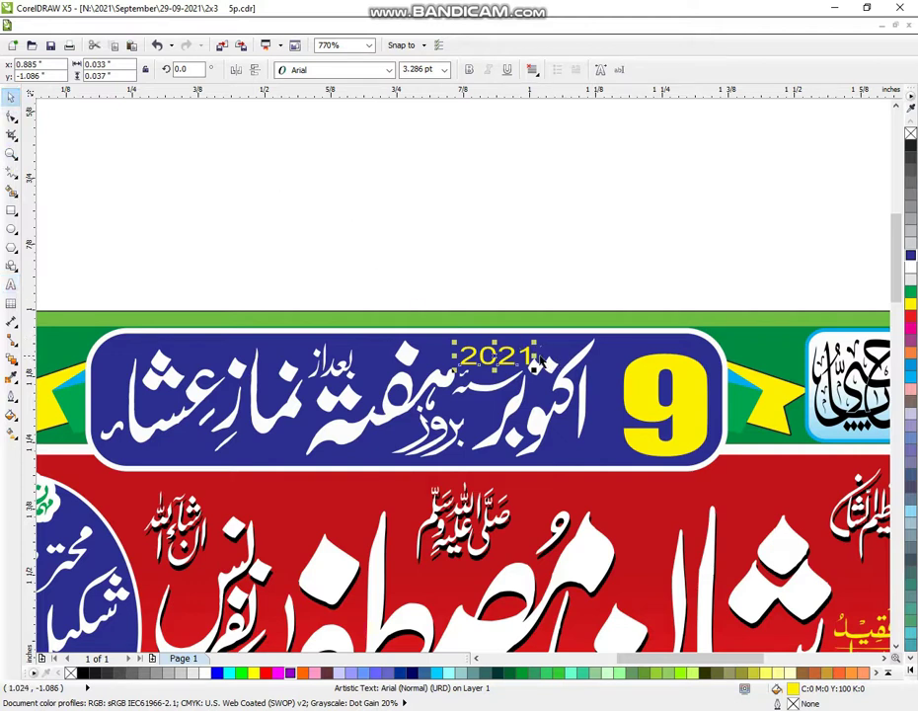
pyautogui.moveTo(536, 356); pyautogui.dragTo(519, 358)
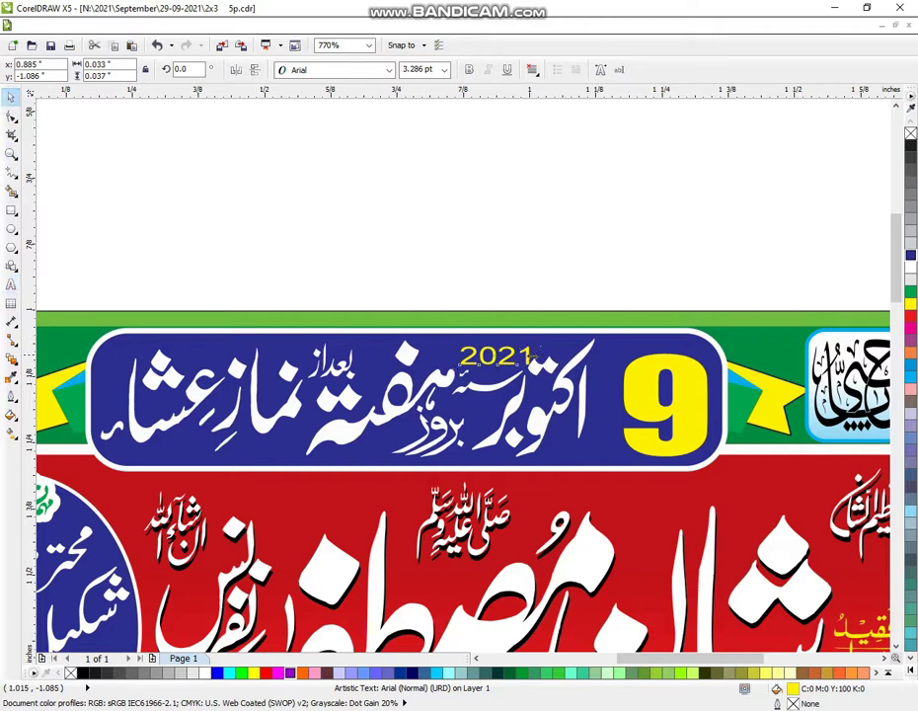
pyautogui.click(427, 251)
pyautogui.click(11, 153)
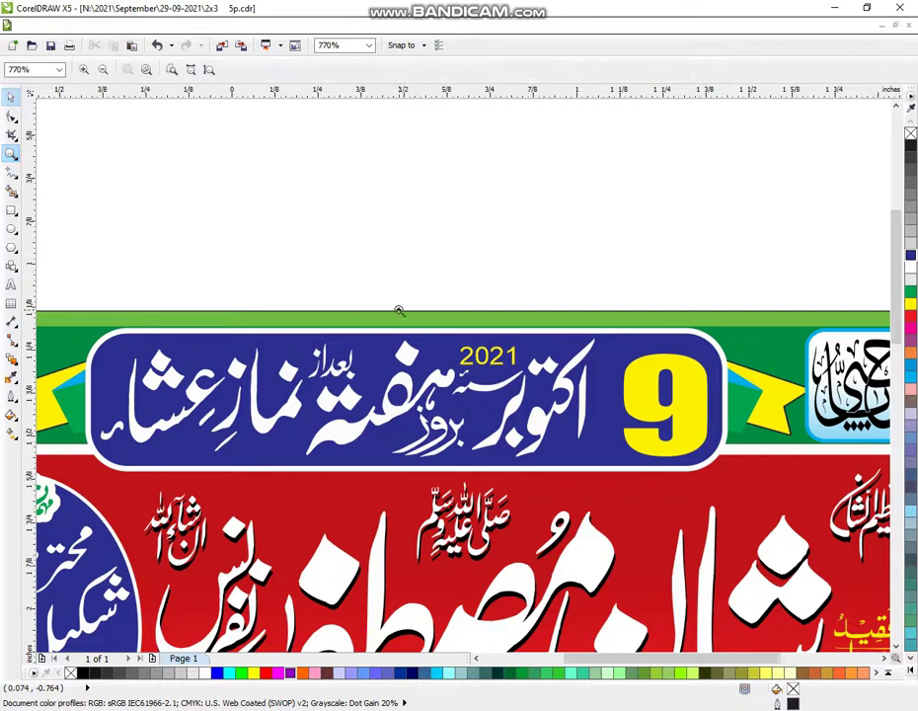
# Fit the whole poster in the window and show it in F9 full-screen preview
pyautogui.hotkey('shift', 'F4')
pyautogui.moveTo(277, 135); pyautogui.dragTo(645, 629)
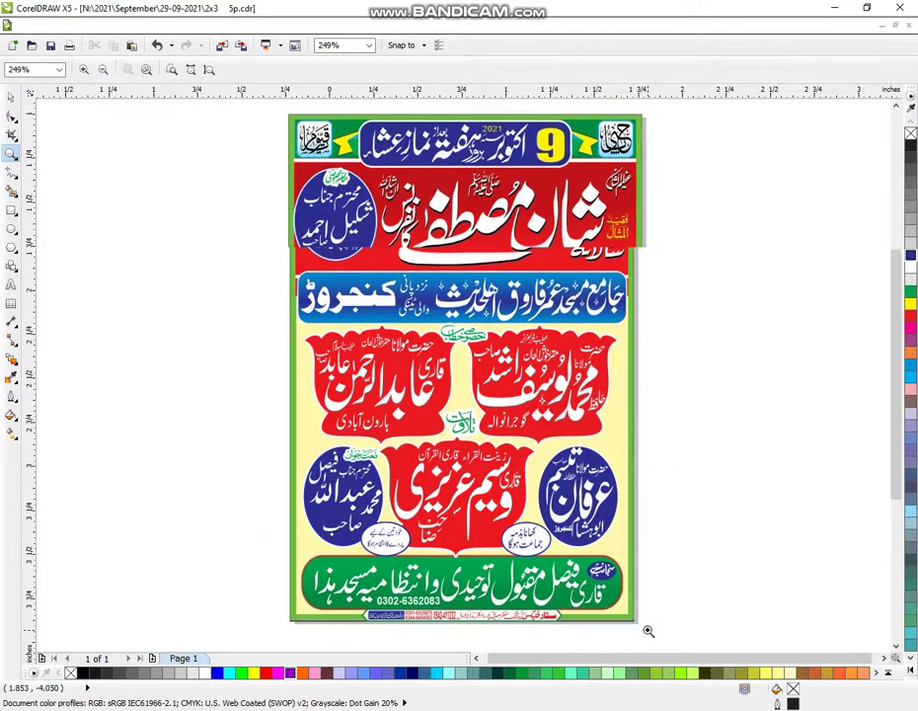
pyautogui.press('F9')
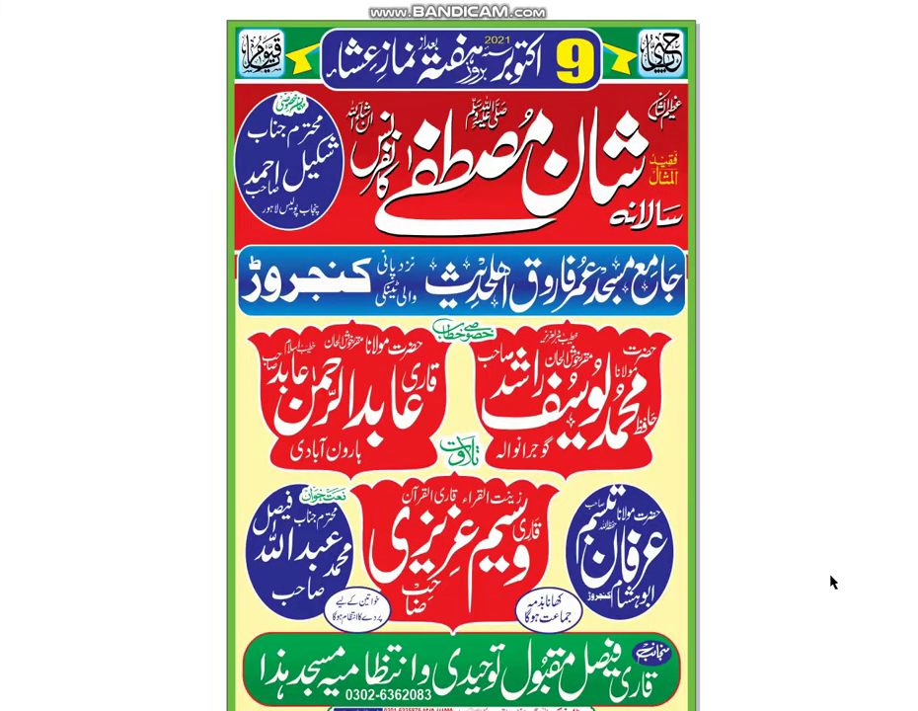